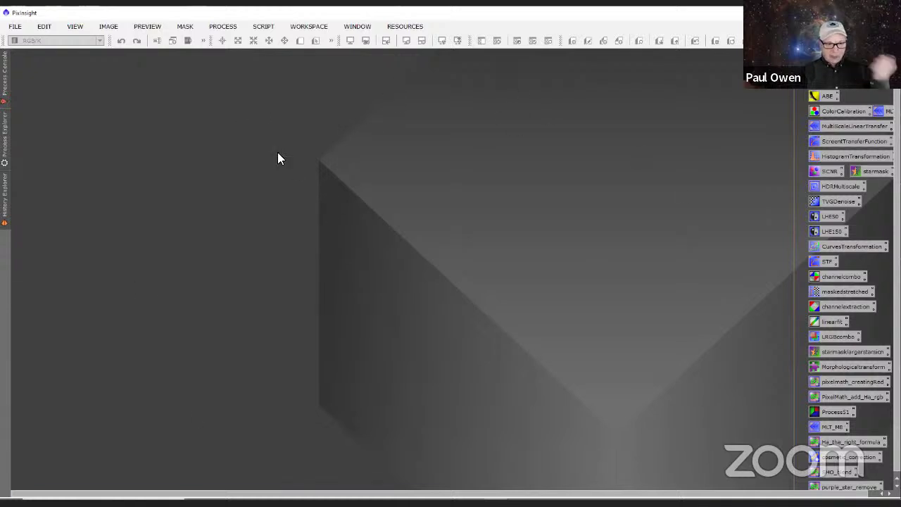
# - Open the Blink process from the full list of processes
pyautogui.click(230, 27)
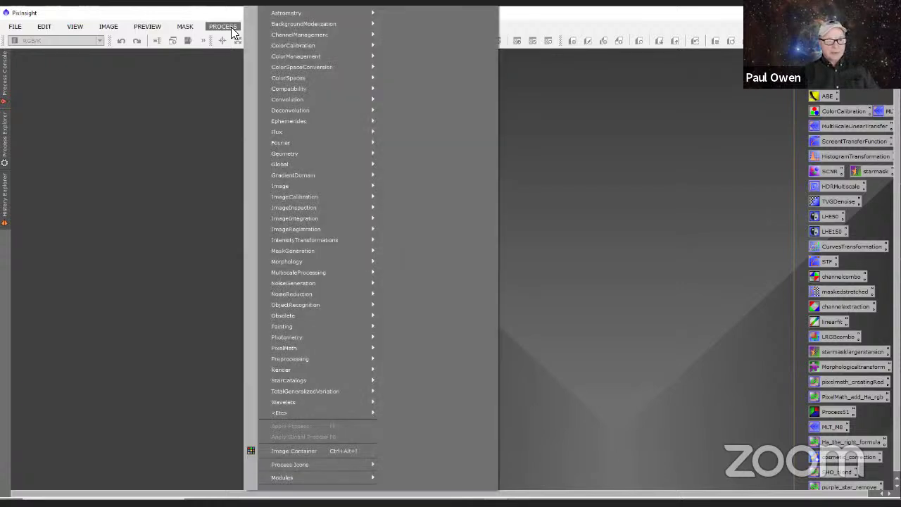
pyautogui.moveTo(286, 8)
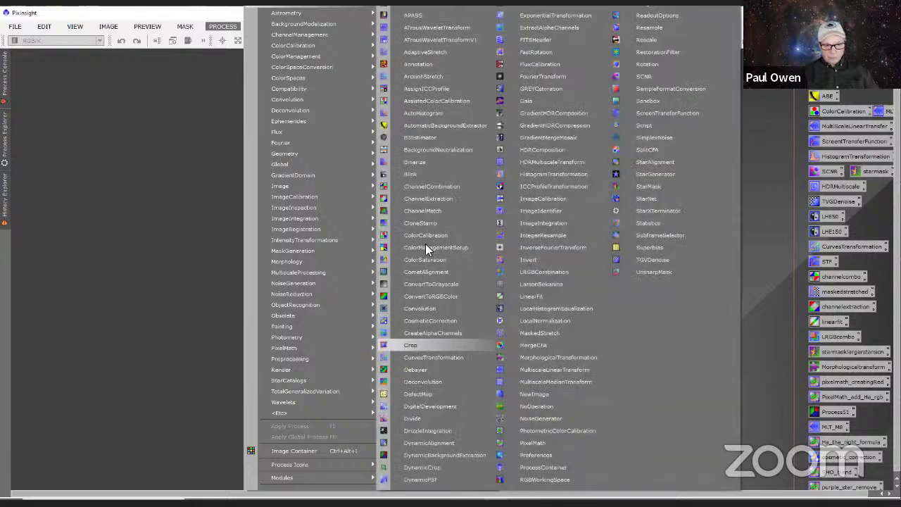
pyautogui.click(415, 175)
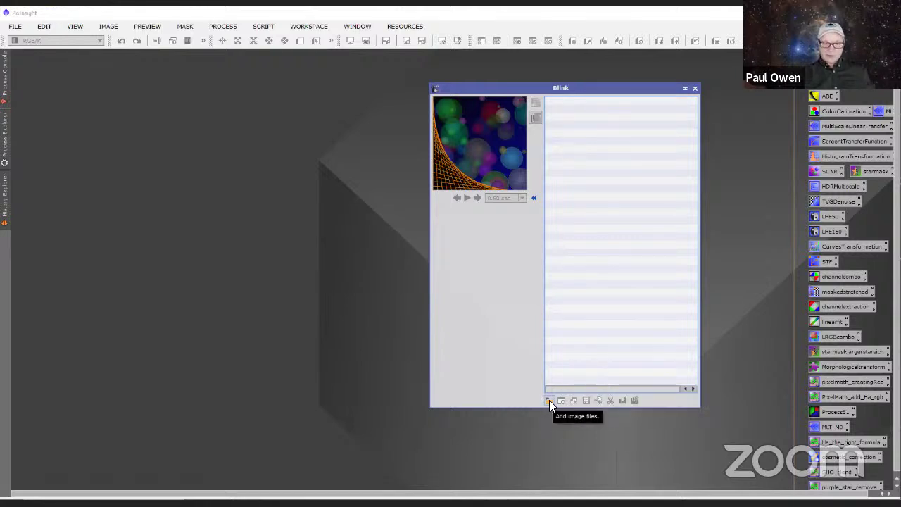
# - Load all the FITS files from the H-Alpha_Calibrated_Aligned_Subs folder in SkyNews Bubble Level 2 into Blink
pyautogui.click(549, 405)
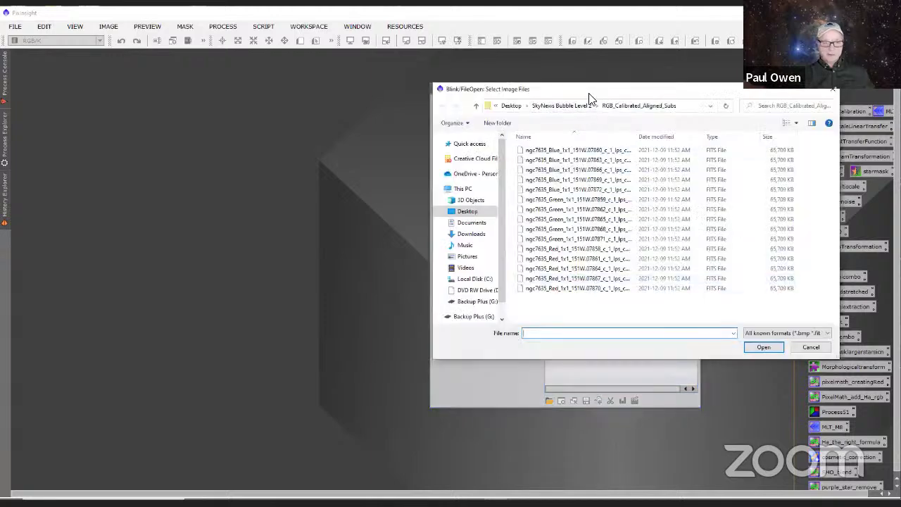
pyautogui.moveTo(589, 98); pyautogui.dragTo(172, 66)
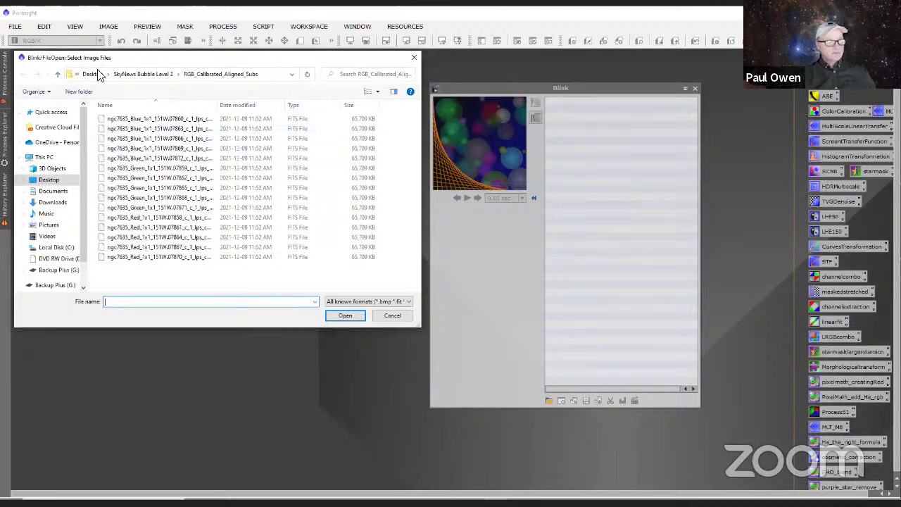
pyautogui.click(159, 79)
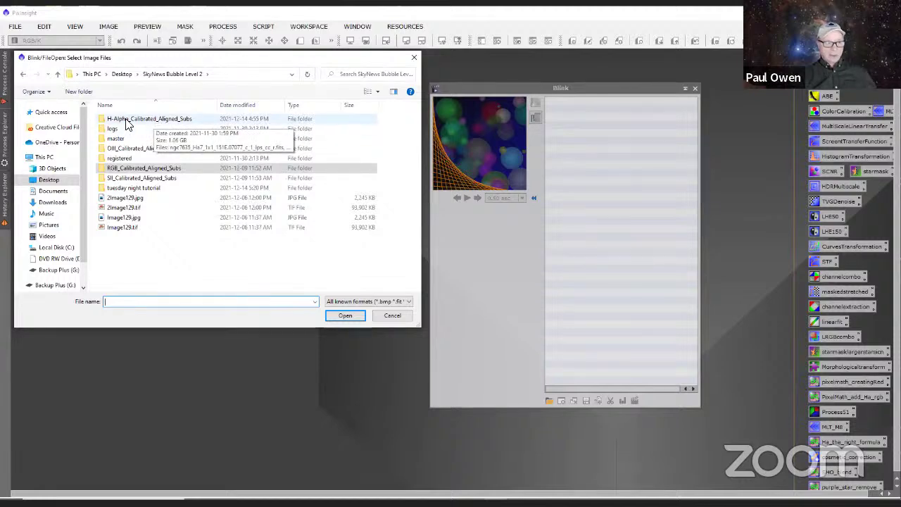
pyautogui.doubleClick(148, 120)
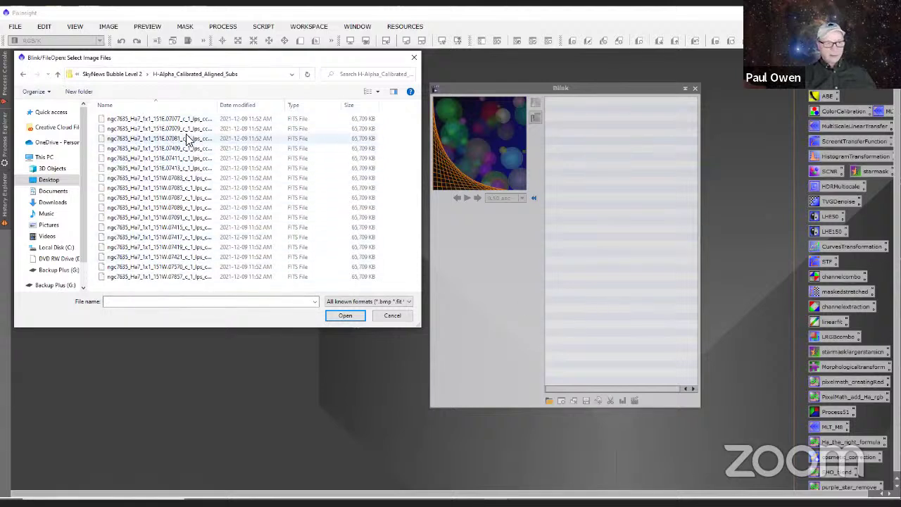
pyautogui.click(181, 120)
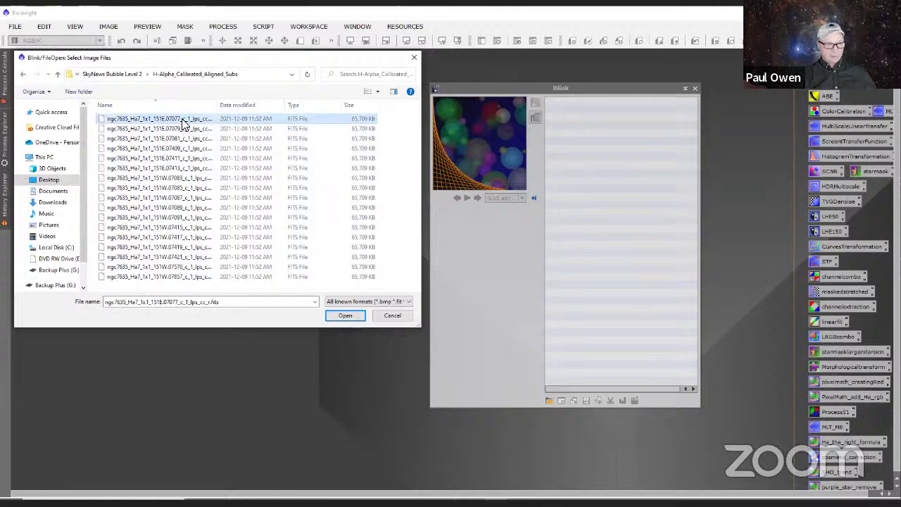
pyautogui.keyDown('shift'); pyautogui.click(186, 277); pyautogui.keyUp('shift')
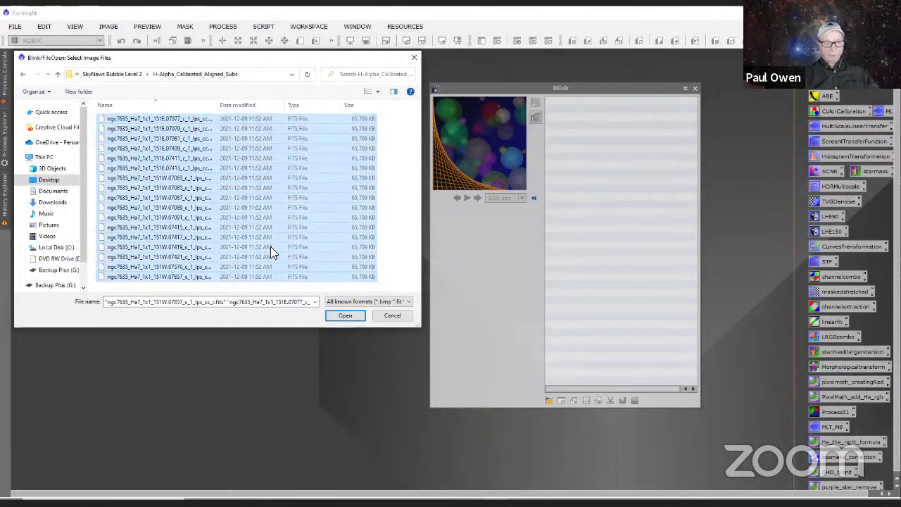
pyautogui.click(345, 316)
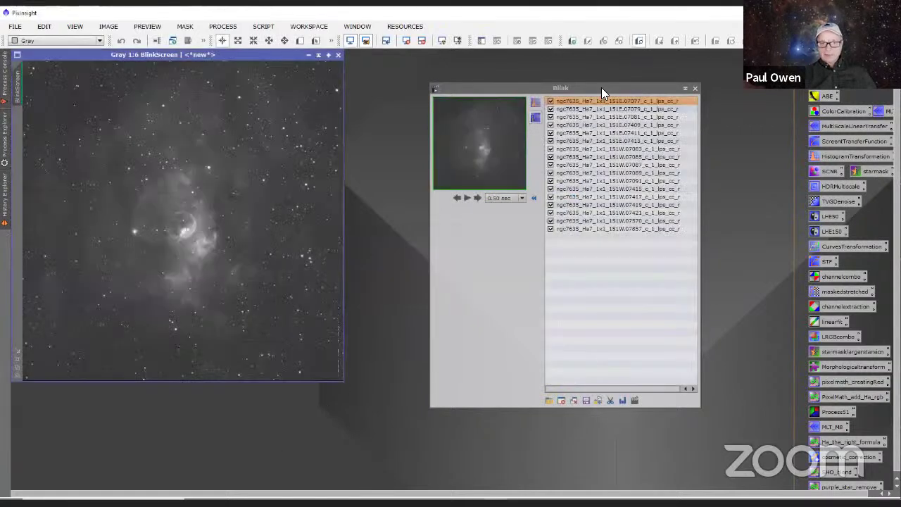
# - Arrange the Blink window and the BlinkScreen image side by side and set the image zoom to 1:4
pyautogui.moveTo(601, 88); pyautogui.dragTo(672, 82)
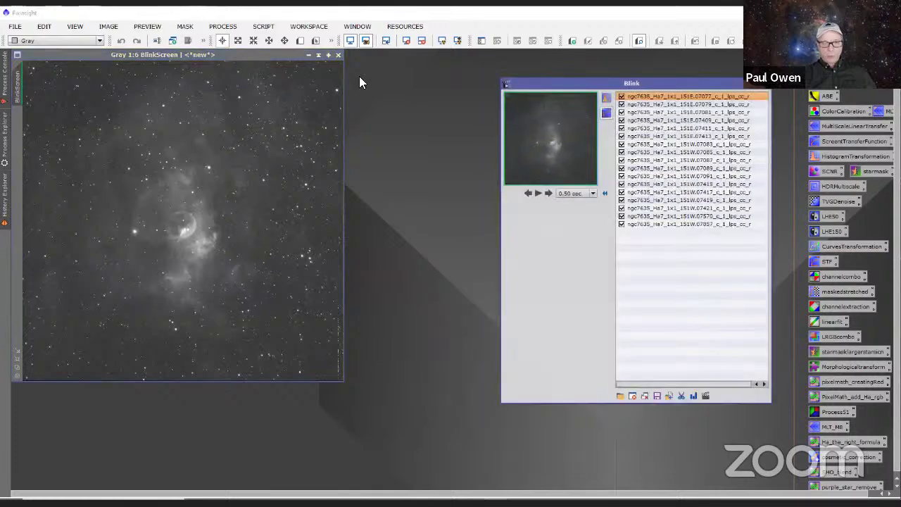
pyautogui.moveTo(258, 55); pyautogui.dragTo(389, 78)
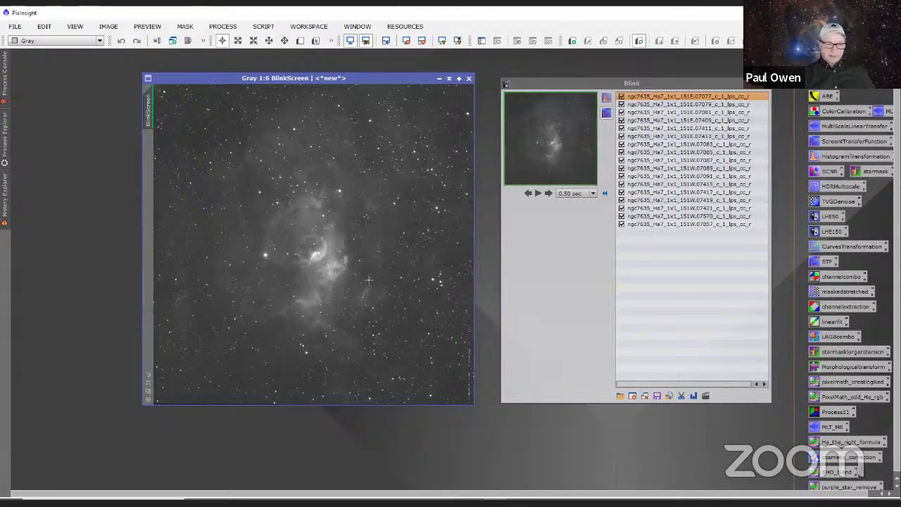
pyautogui.scroll(-1, 344, 263)
pyautogui.scroll(4, 344, 263)
pyautogui.scroll(-2, 347, 262)
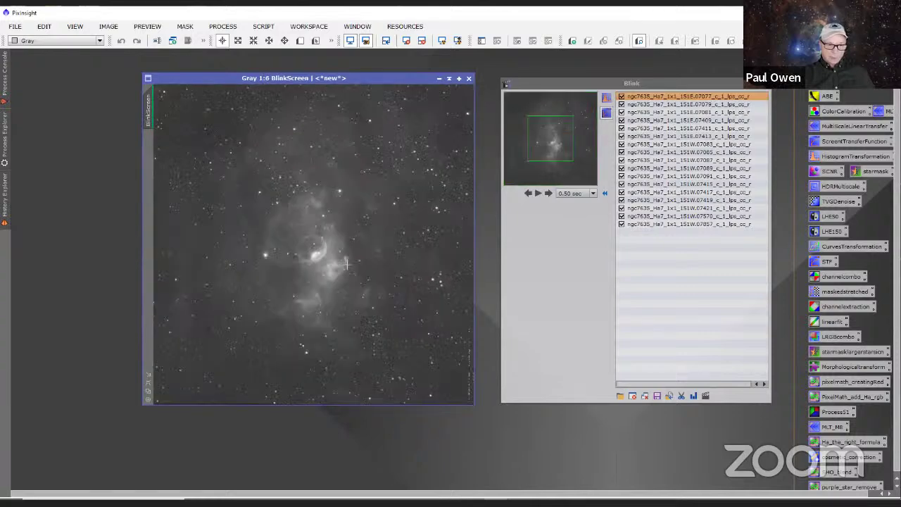
pyautogui.scroll(1, 349, 261)
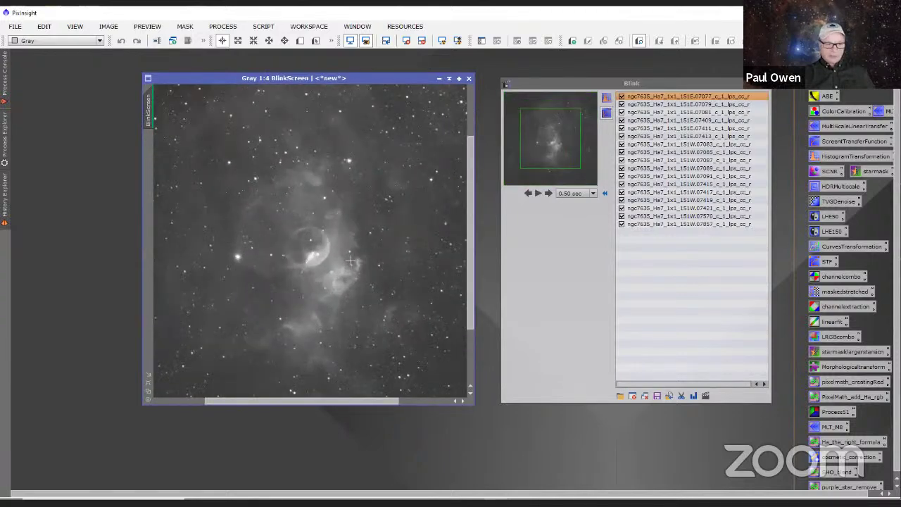
pyautogui.scroll(-1, 349, 261)
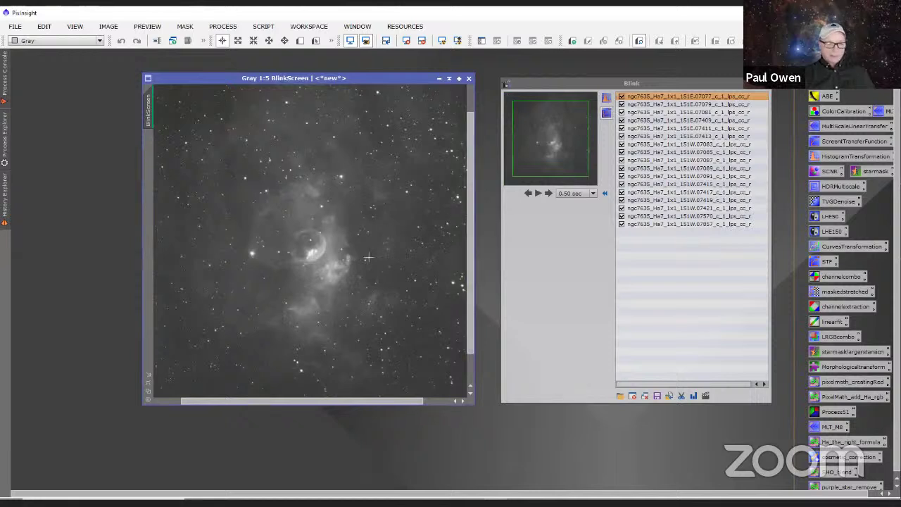
pyautogui.scroll(1, 369, 259)
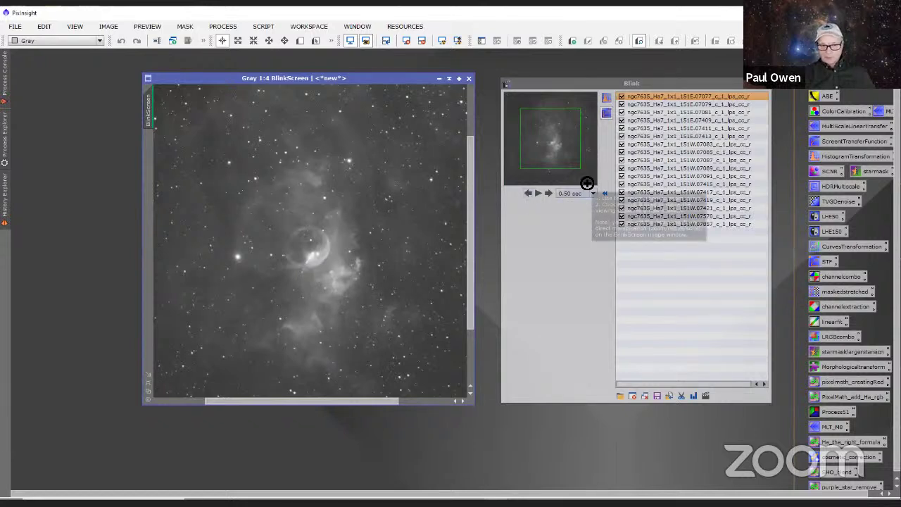
# - Play the H-alpha frames briefly, pause the playback, and advance frame by frame to the 07087 sub
pyautogui.click(536, 192)
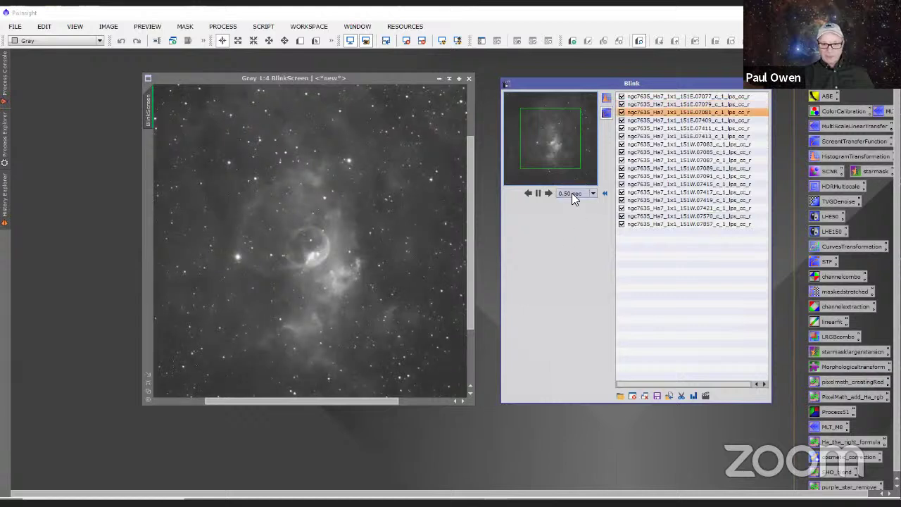
pyautogui.click(539, 193)
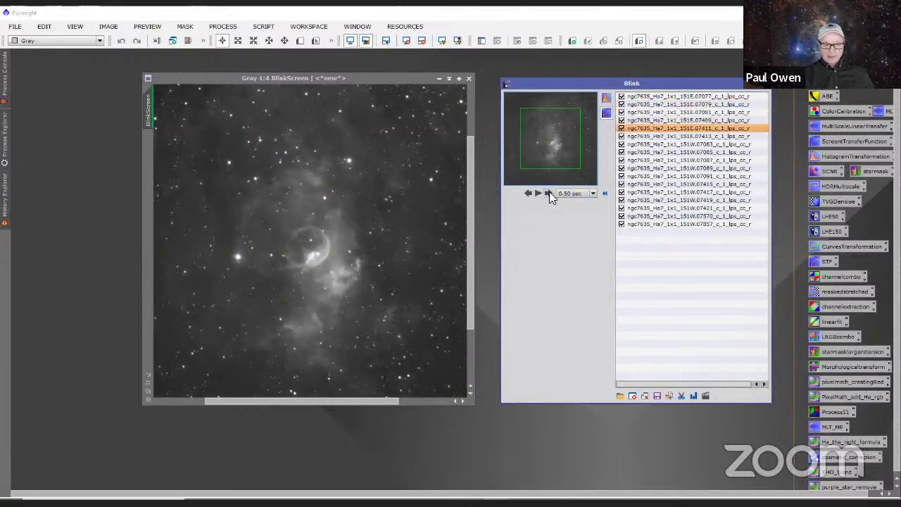
pyautogui.click(548, 193)
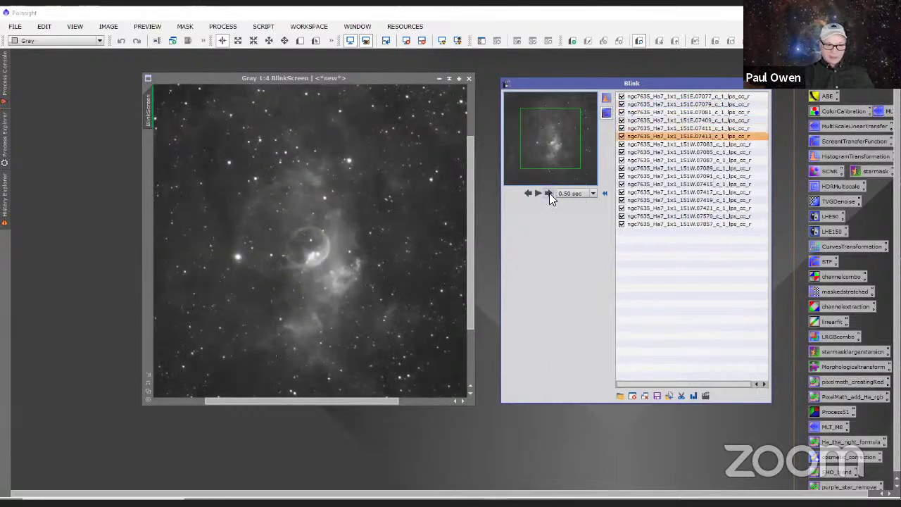
pyautogui.click(549, 193)
pyautogui.click(549, 193)
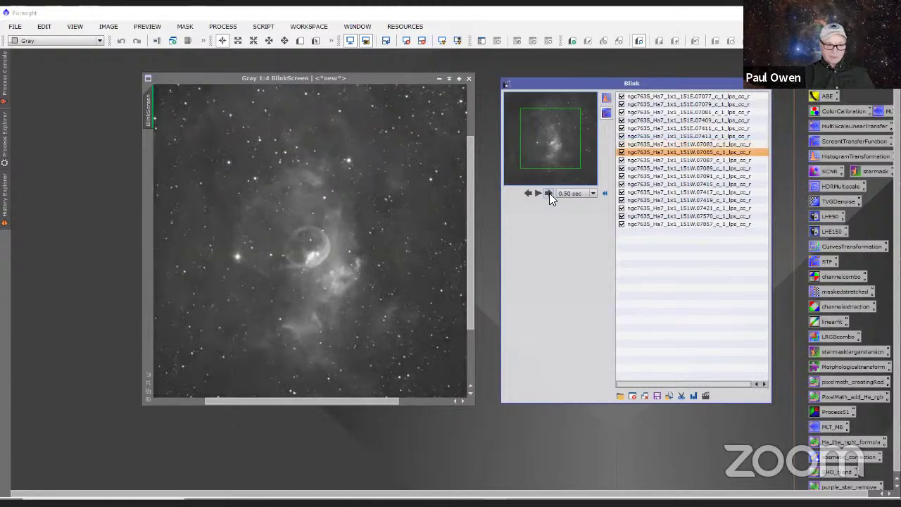
pyautogui.click(549, 192)
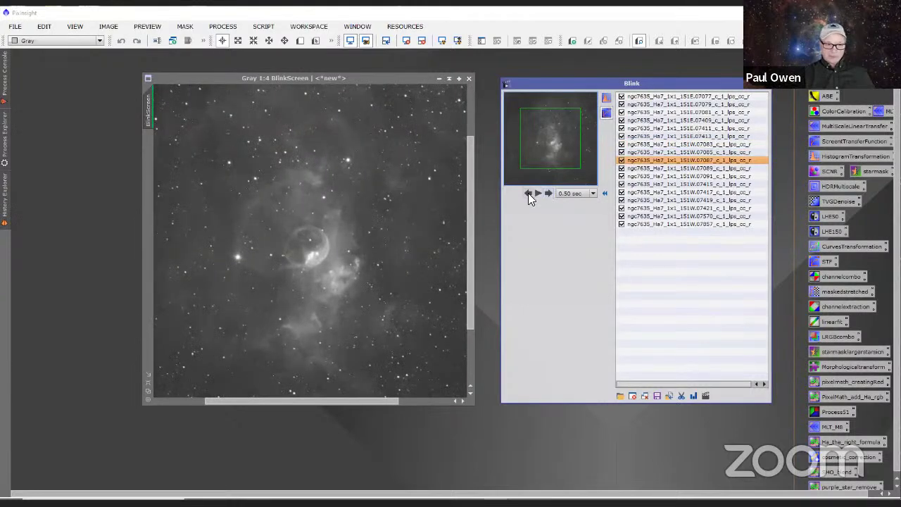
# - Compare the 07085 and 07087 subs by alternating between them for differences in brightness and star position
pyautogui.click(528, 193)
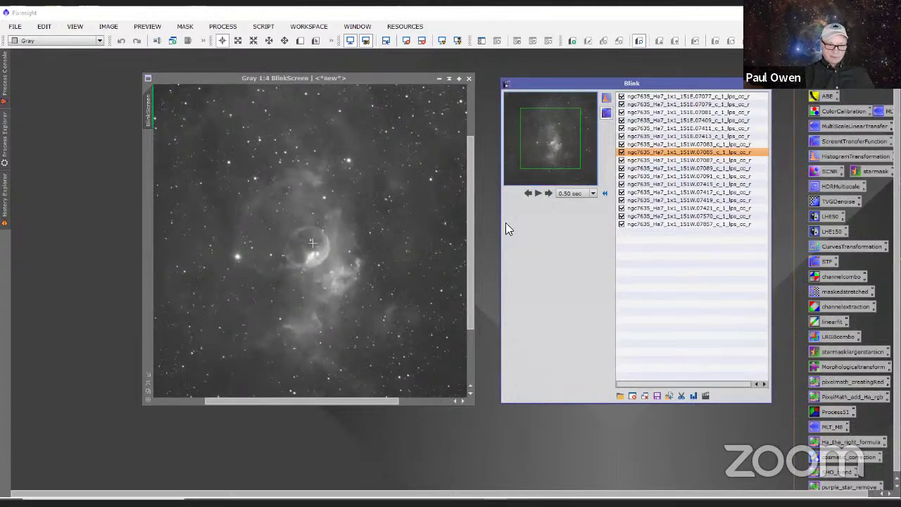
pyautogui.click(550, 193)
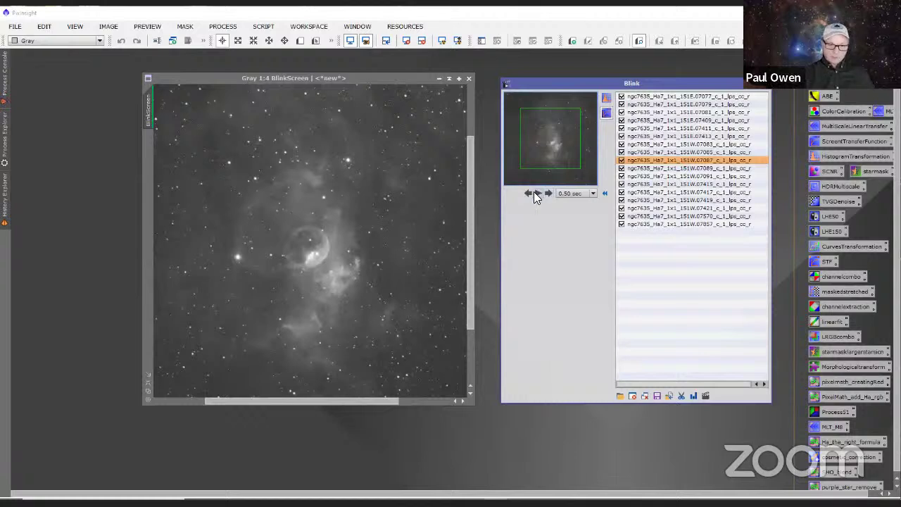
pyautogui.click(526, 193)
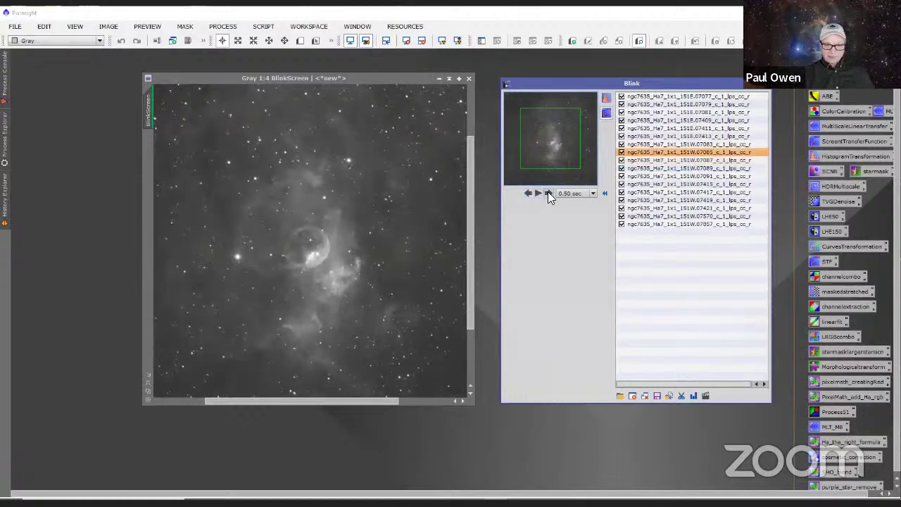
pyautogui.click(547, 192)
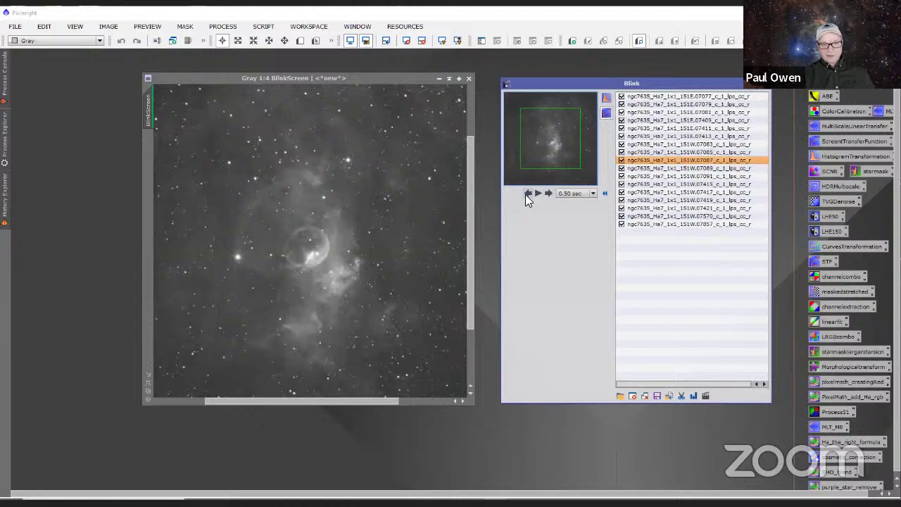
pyautogui.click(527, 194)
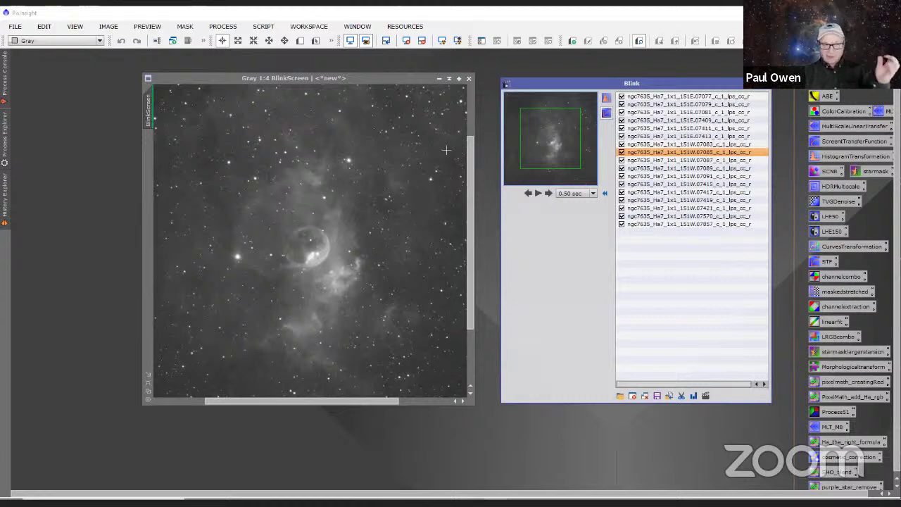
pyautogui.click(547, 192)
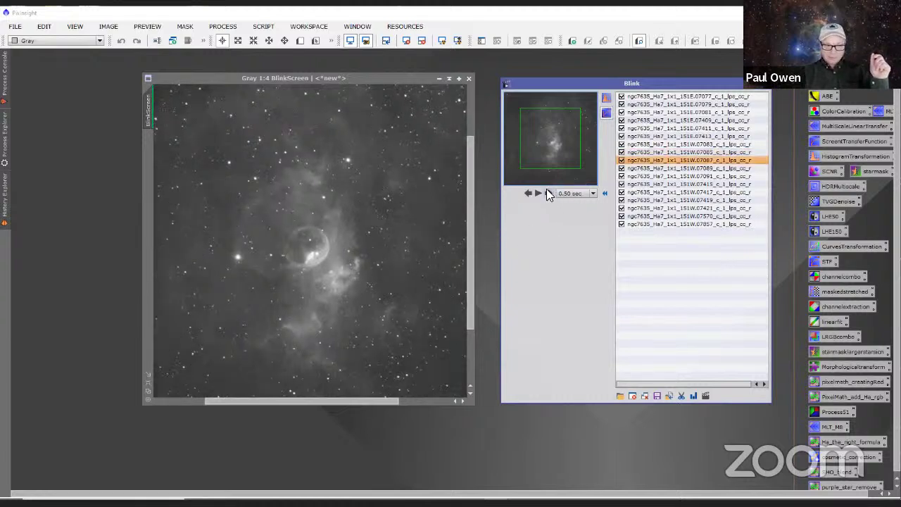
# - Inspect the remaining H-alpha subs one by one through to the final 07857 frame
pyautogui.click(548, 192)
pyautogui.click(548, 193)
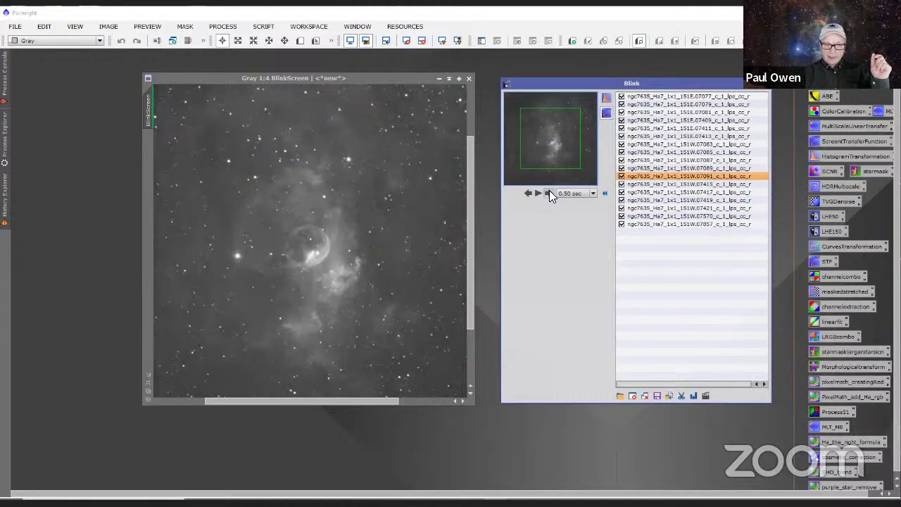
pyautogui.click(548, 192)
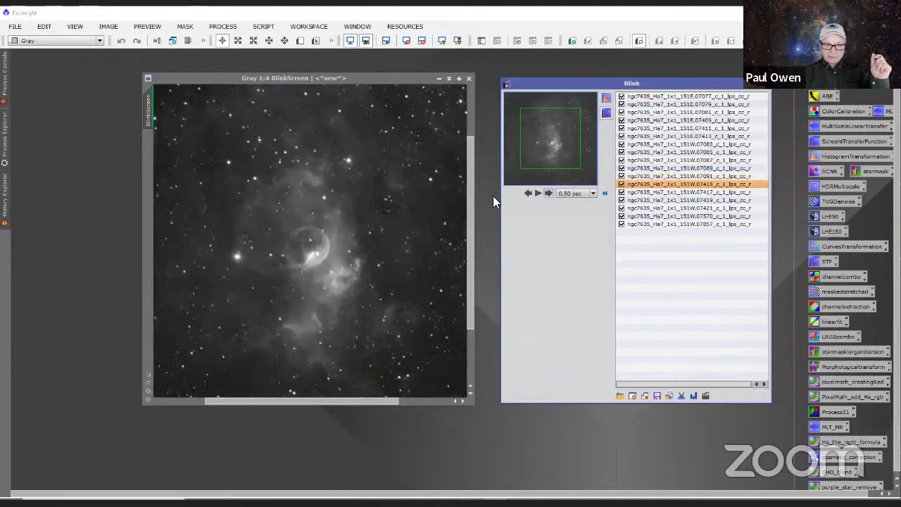
pyautogui.click(546, 193)
pyautogui.click(547, 192)
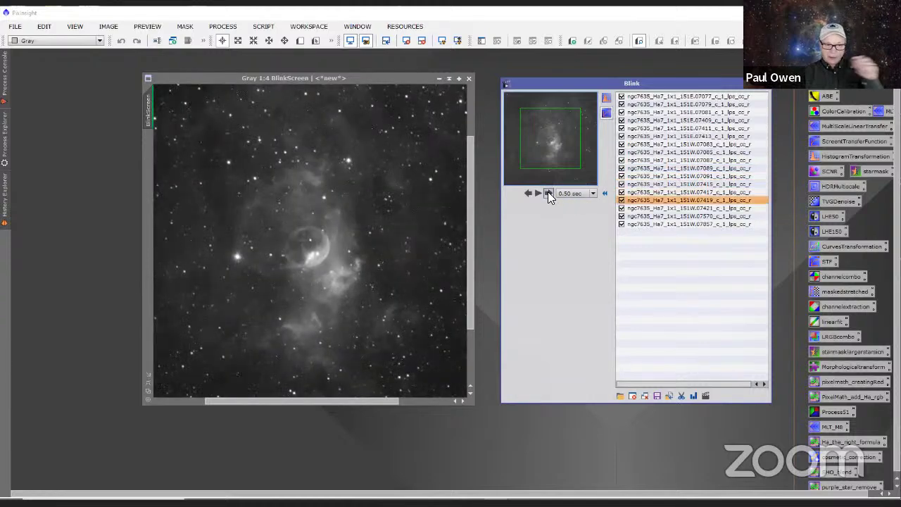
pyautogui.click(547, 191)
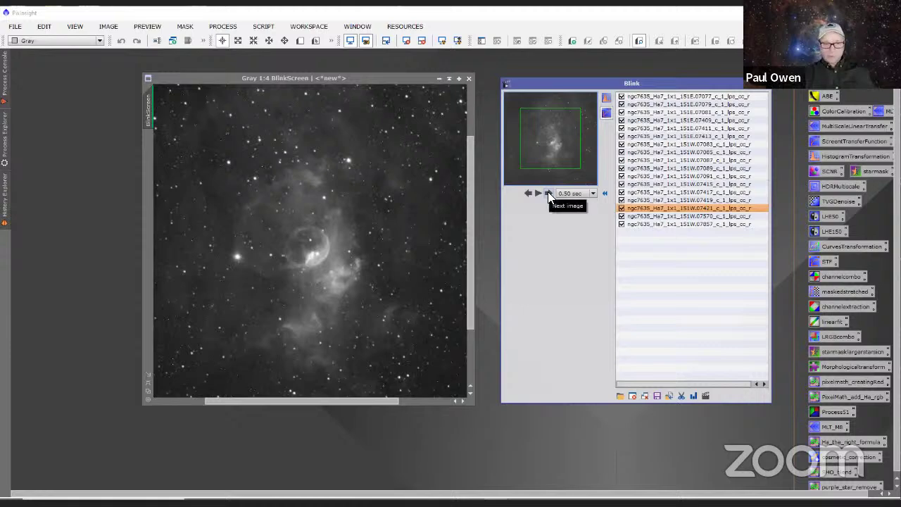
pyautogui.click(547, 192)
pyautogui.click(548, 192)
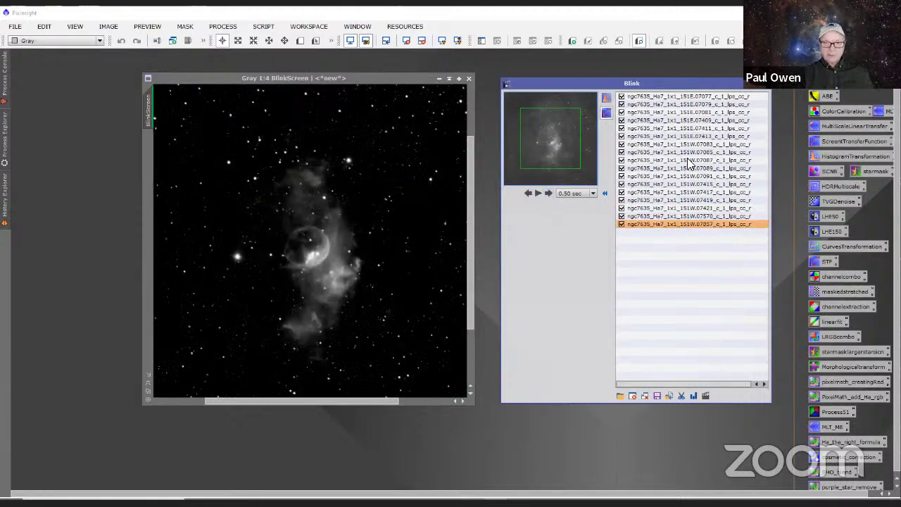
# - Apply the automatic histogram stretch to the H-alpha frames for review, and close all images in Blink
pyautogui.click(608, 99)
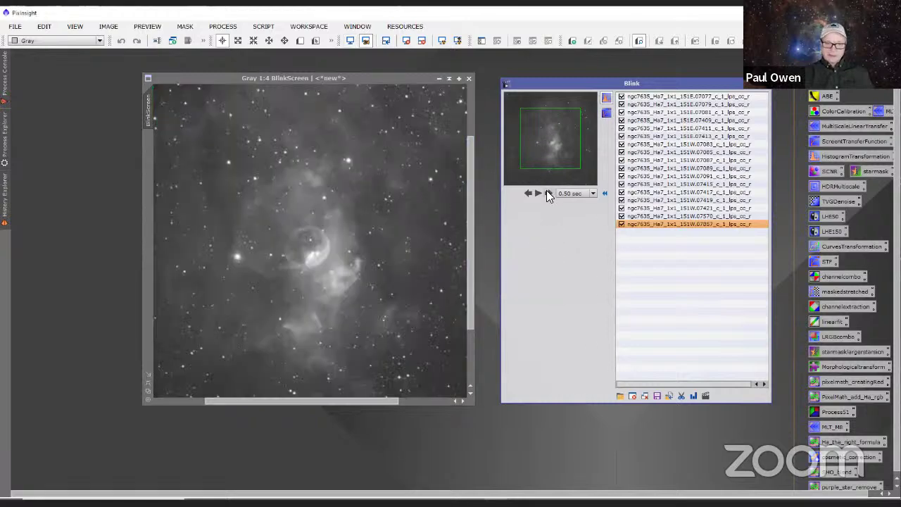
pyautogui.click(546, 190)
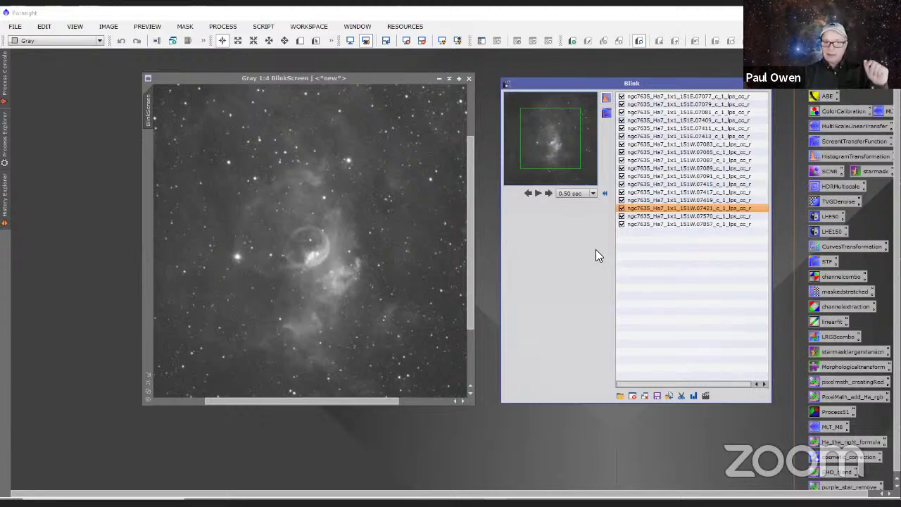
pyautogui.click(643, 394)
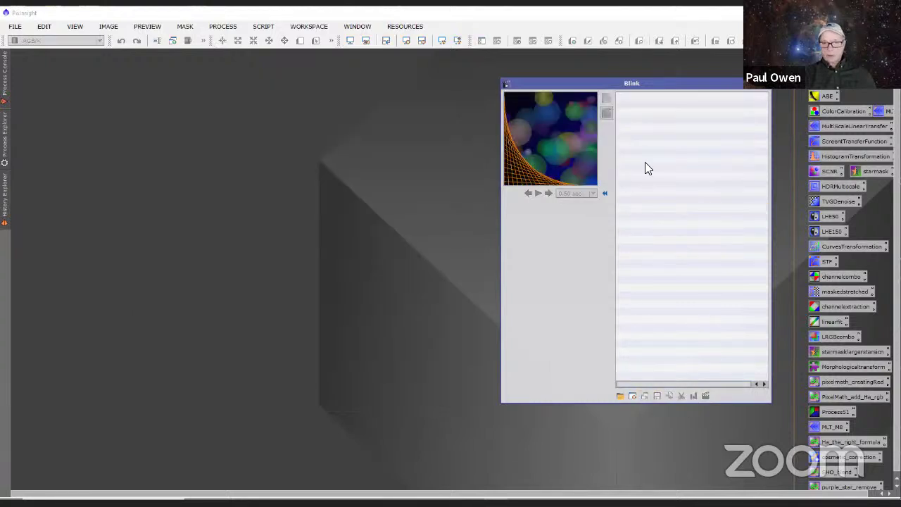
# - Load all the subs from the OIII_Calibrated_Aligned_Subs folder into Blink and move the preview image beside the Blink window
pyautogui.click(619, 396)
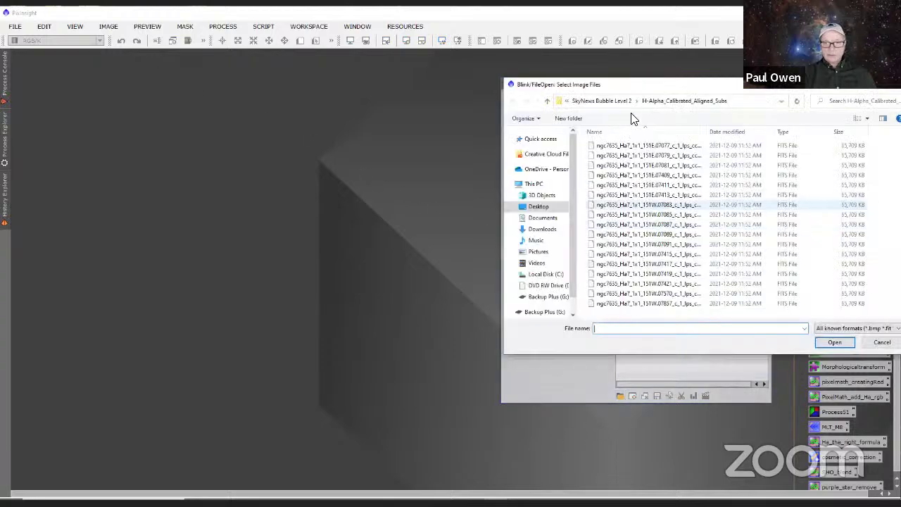
pyautogui.moveTo(643, 86); pyautogui.dragTo(209, 82)
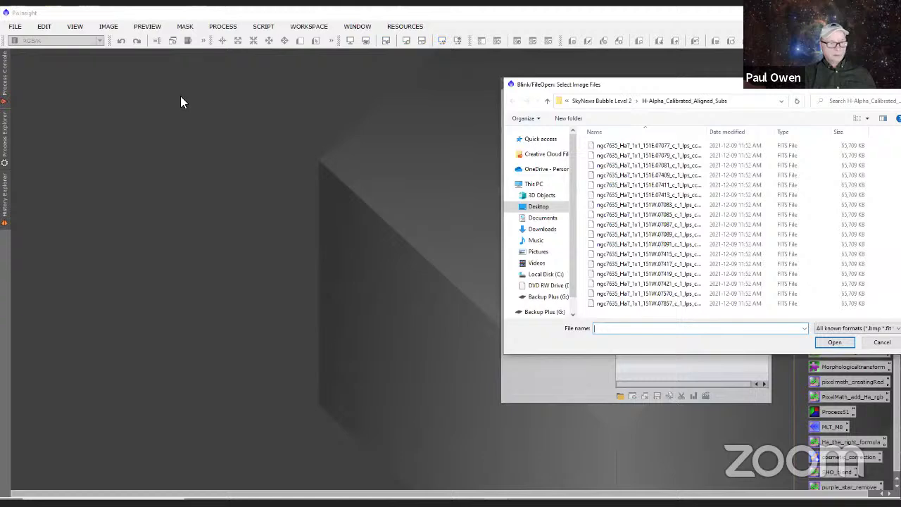
pyautogui.click(180, 96)
pyautogui.doubleClick(196, 173)
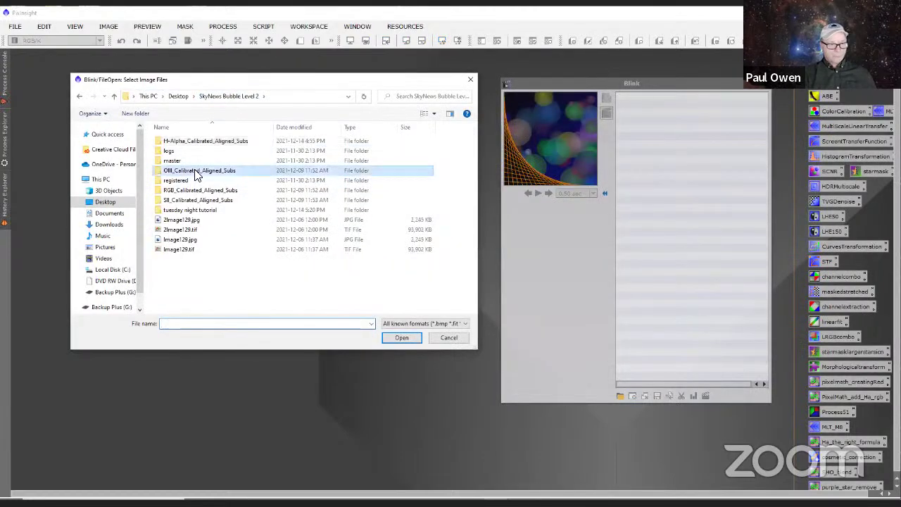
pyautogui.click(204, 142)
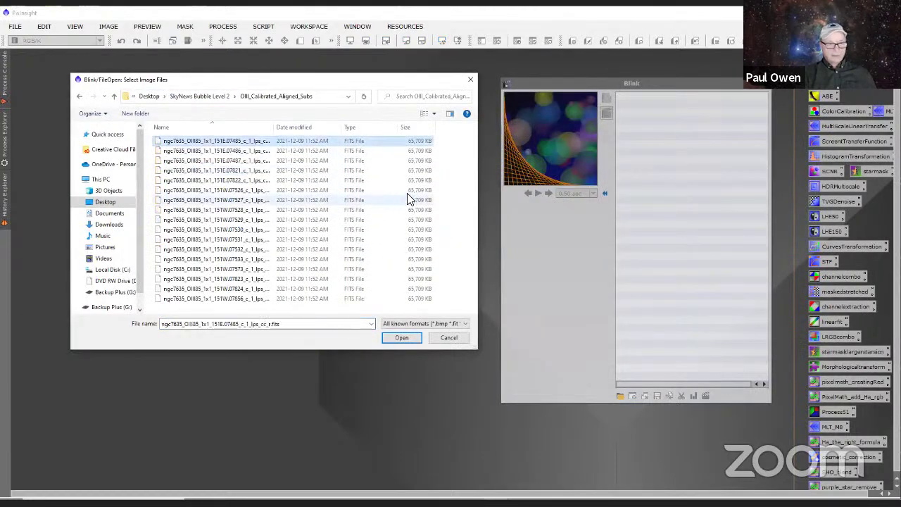
pyautogui.keyDown('shift'); pyautogui.click(292, 300); pyautogui.keyUp('shift')
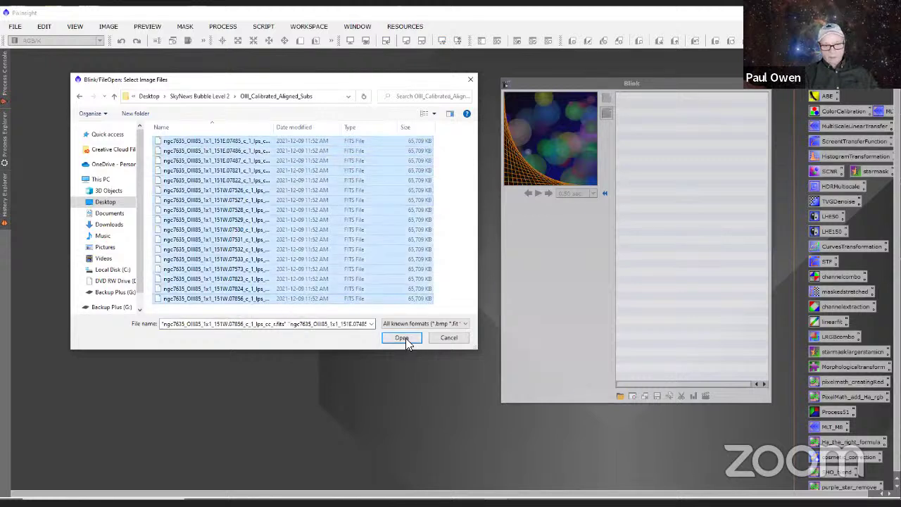
pyautogui.click(406, 338)
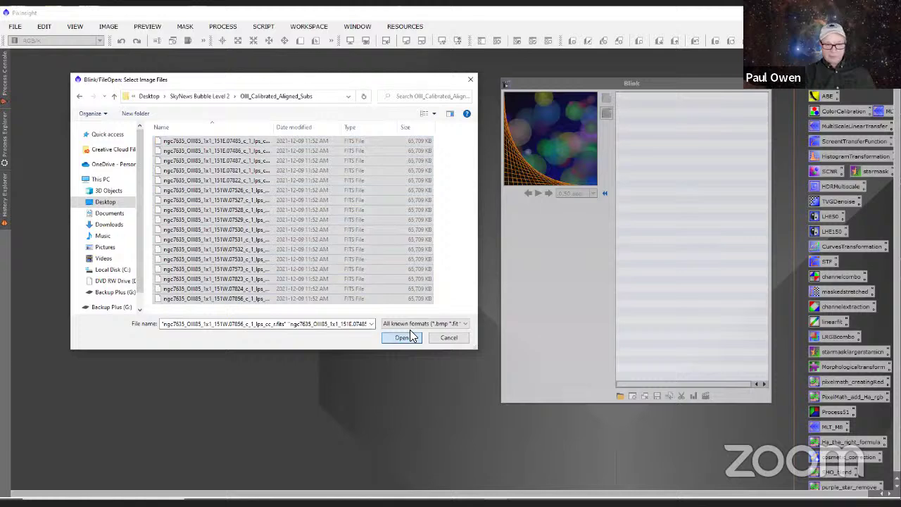
pyautogui.click(402, 337)
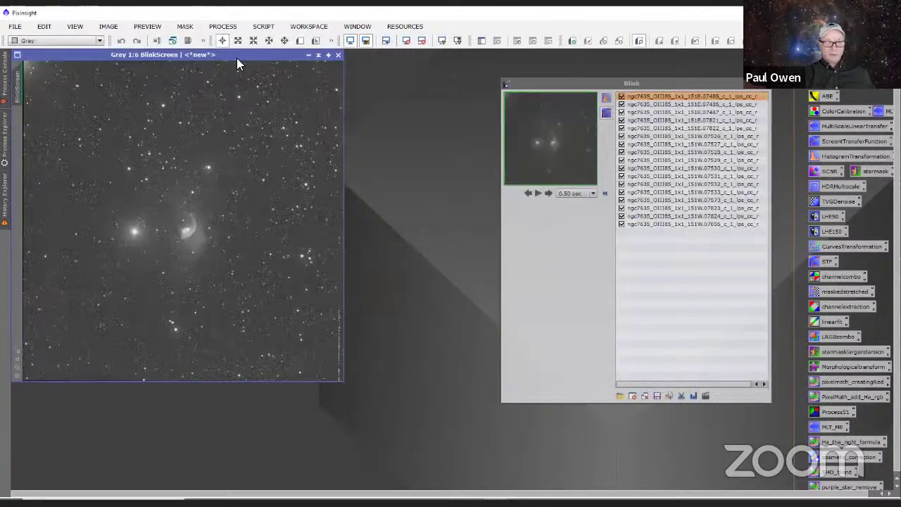
pyautogui.moveTo(288, 55); pyautogui.dragTo(427, 90)
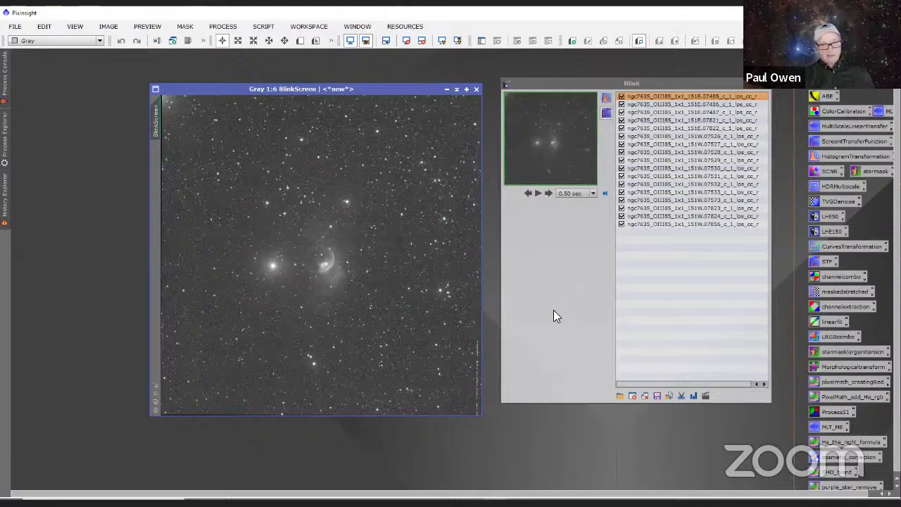
# - Inspect the OIII subs one by one from the first frame through to the final 07856 frame
pyautogui.click(548, 192)
pyautogui.click(548, 193)
pyautogui.click(547, 191)
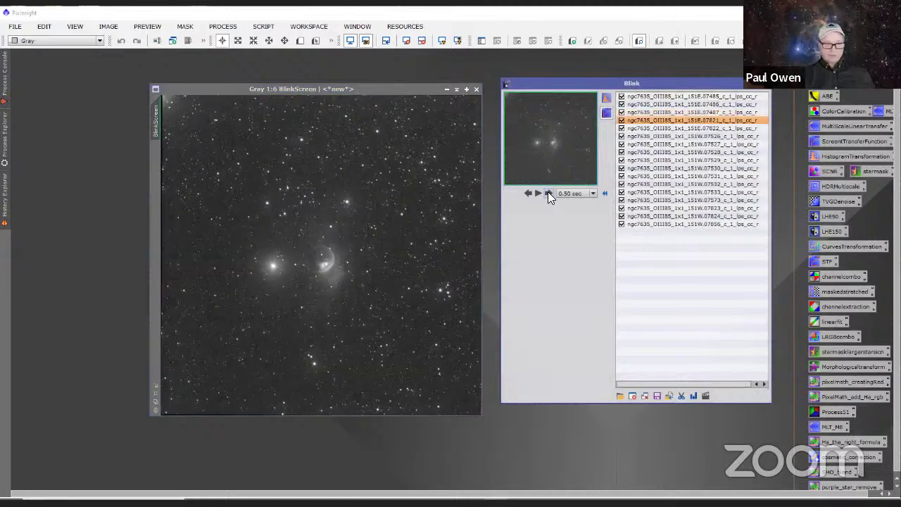
pyautogui.click(548, 191)
pyautogui.click(547, 191)
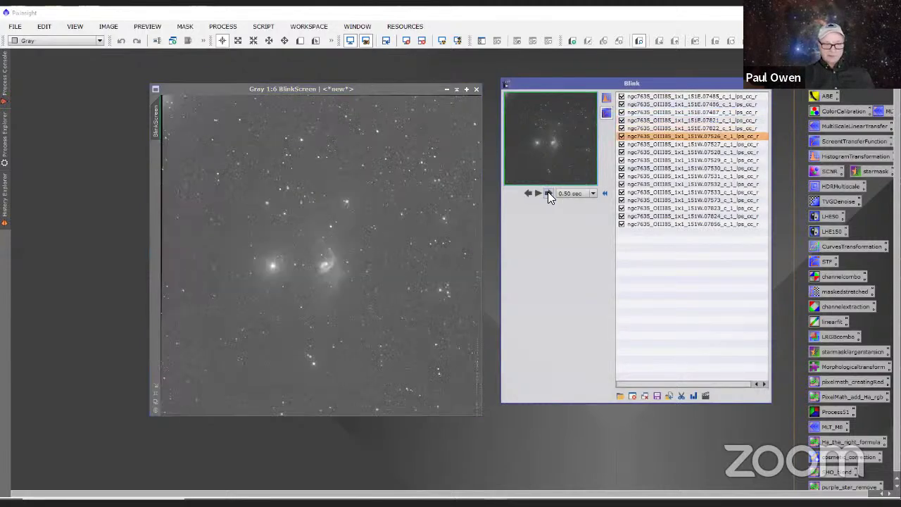
pyautogui.click(548, 191)
pyautogui.click(548, 191)
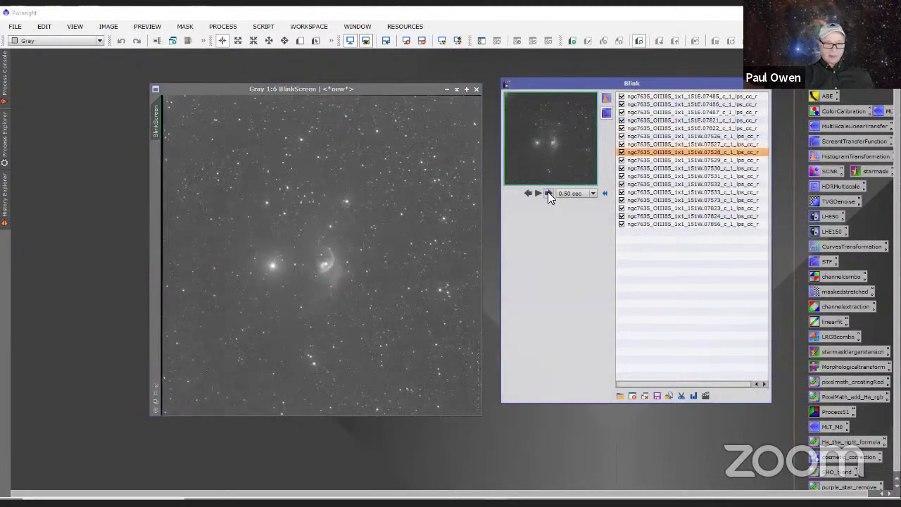
pyautogui.click(547, 192)
pyautogui.click(548, 191)
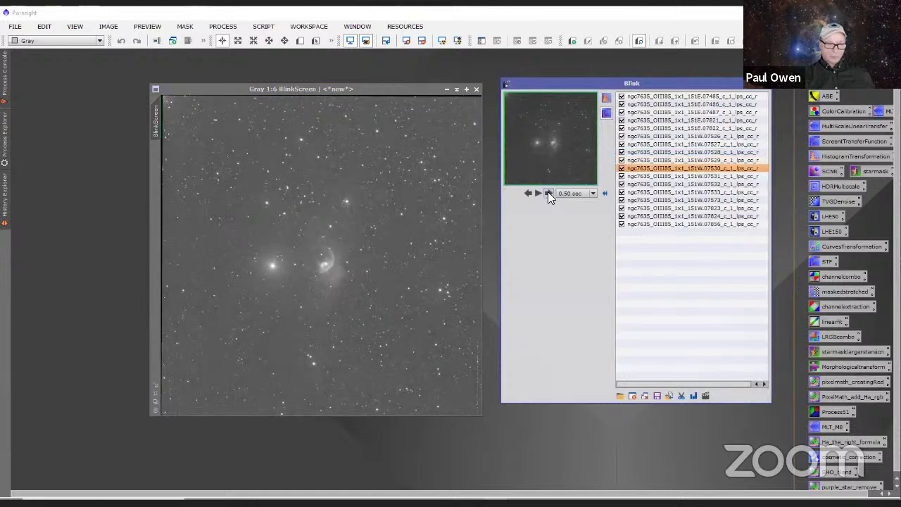
pyautogui.click(547, 191)
pyautogui.click(548, 192)
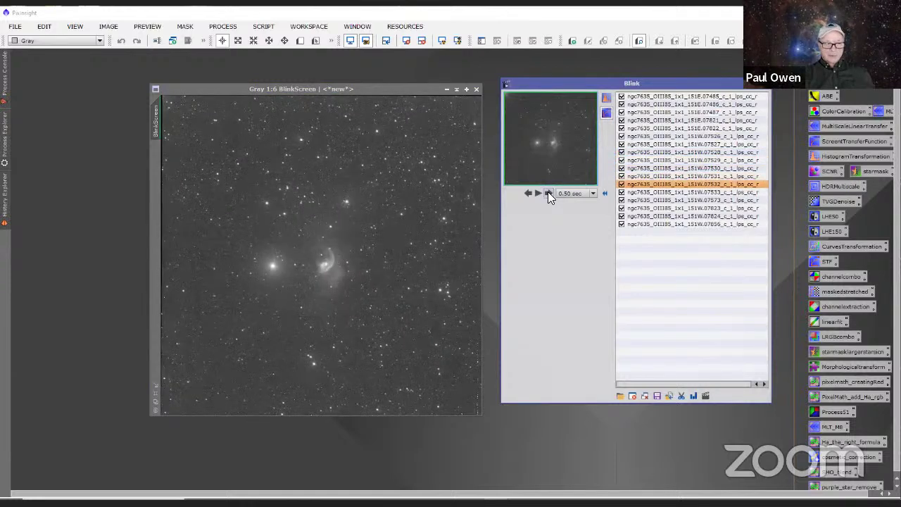
pyautogui.click(547, 191)
pyautogui.click(547, 192)
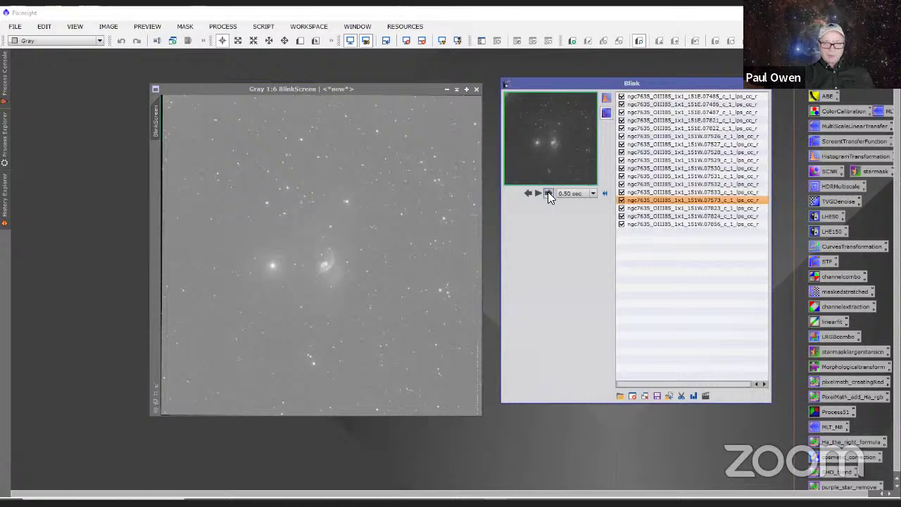
pyautogui.click(547, 192)
pyautogui.click(548, 191)
pyautogui.click(547, 191)
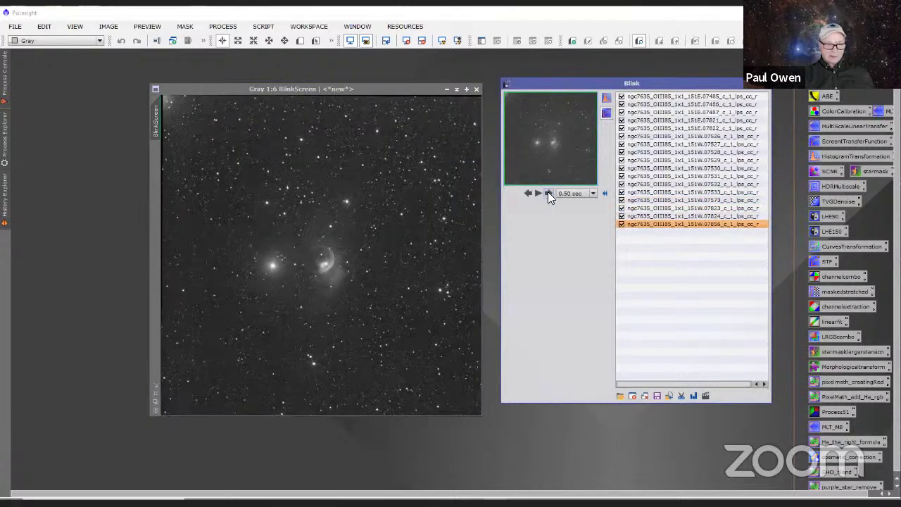
# - Cycle through the OIII subs a second time from the first frame, stopping at the 07823 sub
pyautogui.click(548, 191)
pyautogui.click(548, 191)
pyautogui.click(548, 192)
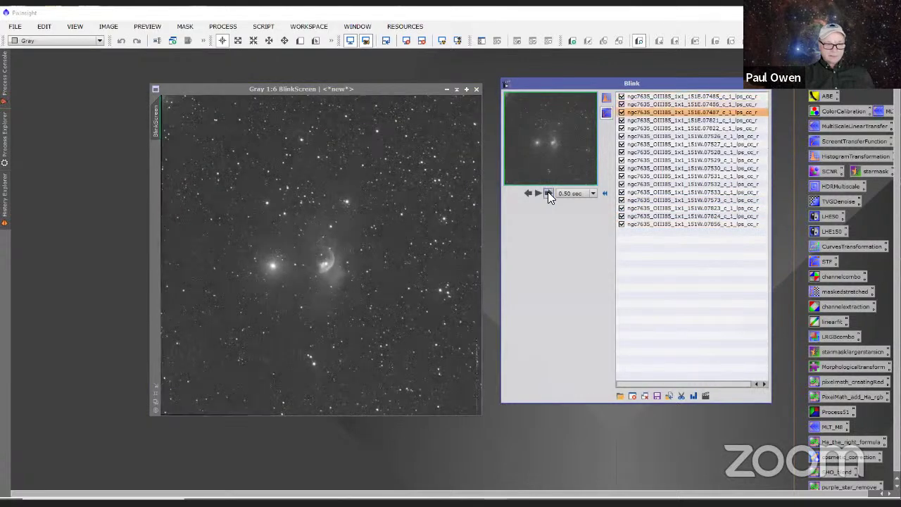
pyautogui.click(548, 191)
pyautogui.click(547, 192)
pyautogui.click(548, 192)
pyautogui.click(547, 191)
pyautogui.click(547, 191)
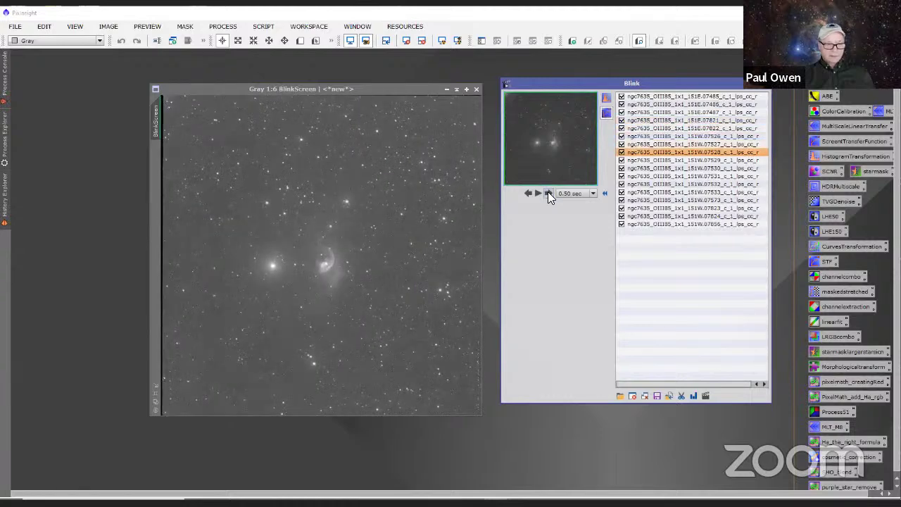
pyautogui.click(548, 192)
pyautogui.click(547, 192)
pyautogui.click(547, 192)
pyautogui.click(548, 192)
pyautogui.click(548, 191)
pyautogui.click(546, 192)
pyautogui.click(546, 194)
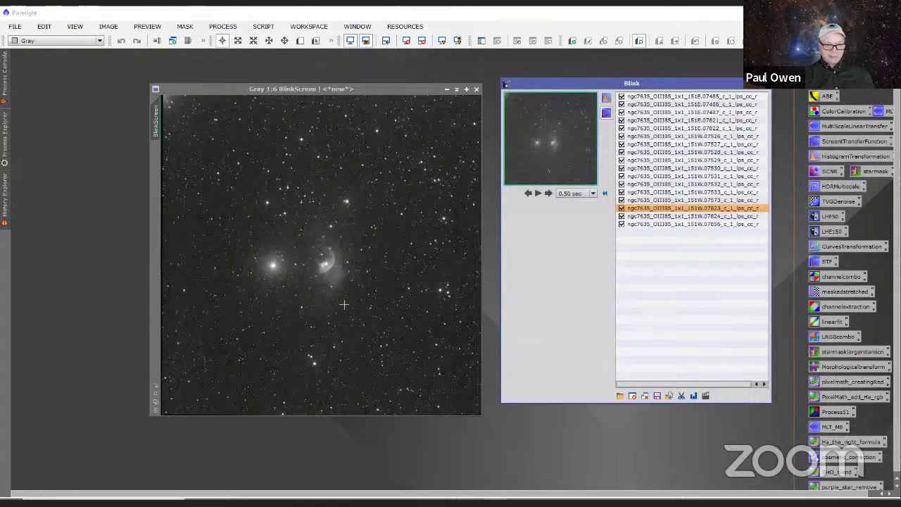
# - Examine the bubble and surrounding nebulosity up close in the OIII 07823 sub, then return to the full frame
pyautogui.scroll(3, 331, 296)
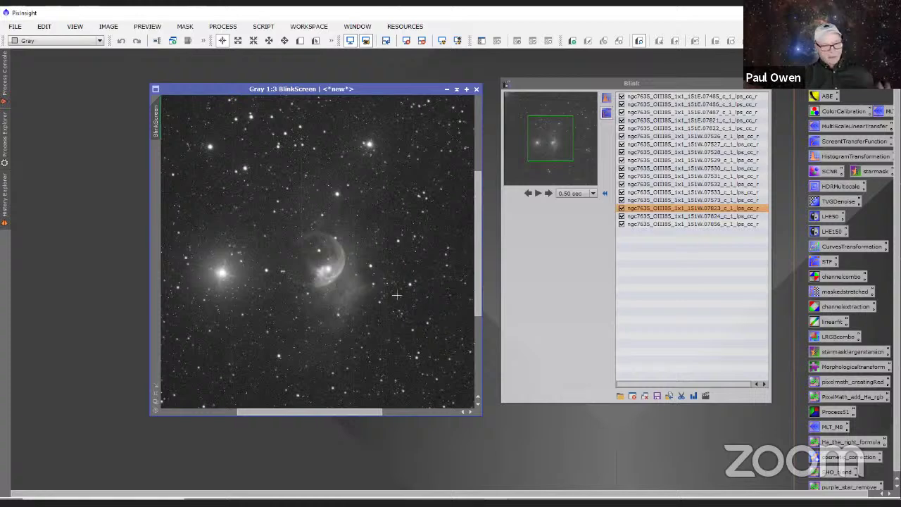
pyautogui.scroll(2, 374, 378)
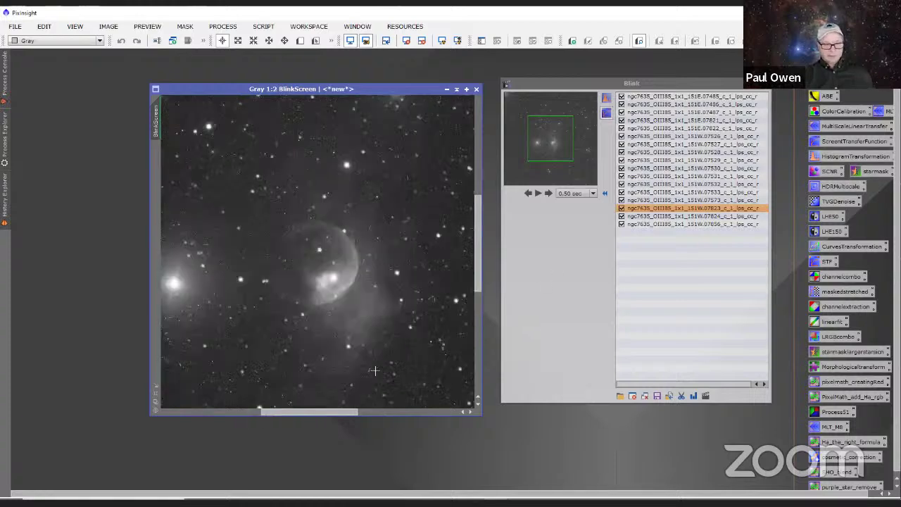
pyautogui.scroll(-6, 375, 371)
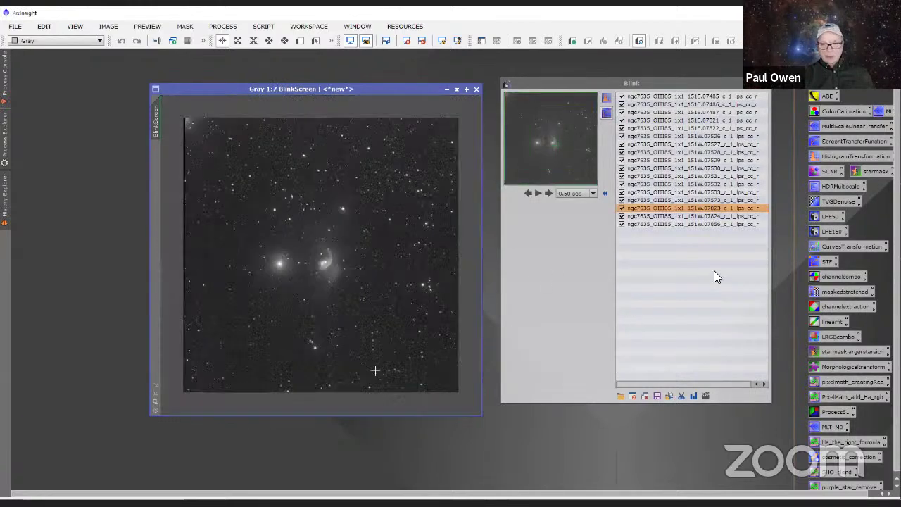
# - Replace the OIII images in Blink with all subs from the SII_Calibrated_Aligned_Subs folder, and move the preview image beside the Blink window
pyautogui.click(644, 396)
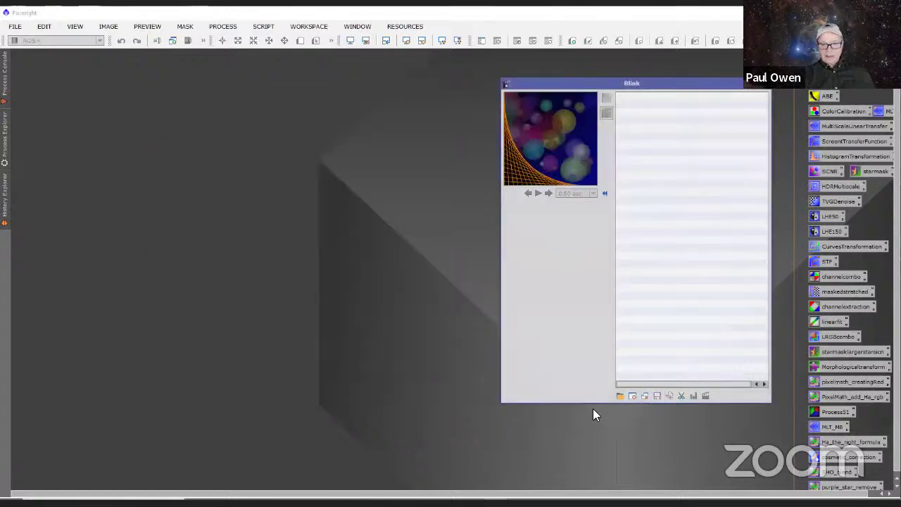
pyautogui.click(619, 395)
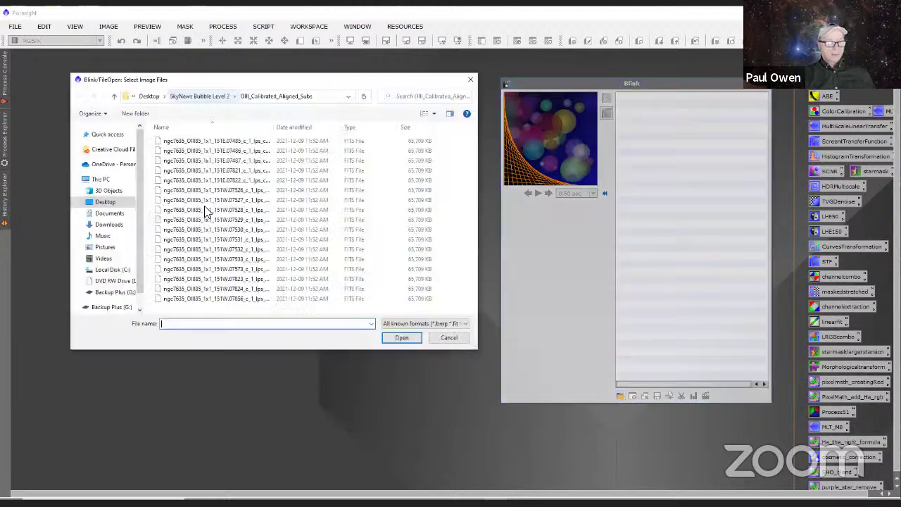
pyautogui.click(190, 96)
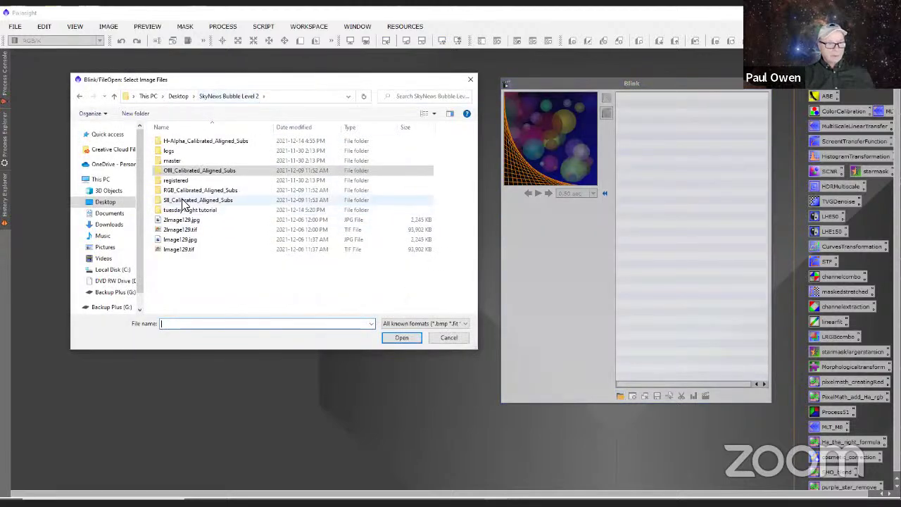
pyautogui.click(183, 202)
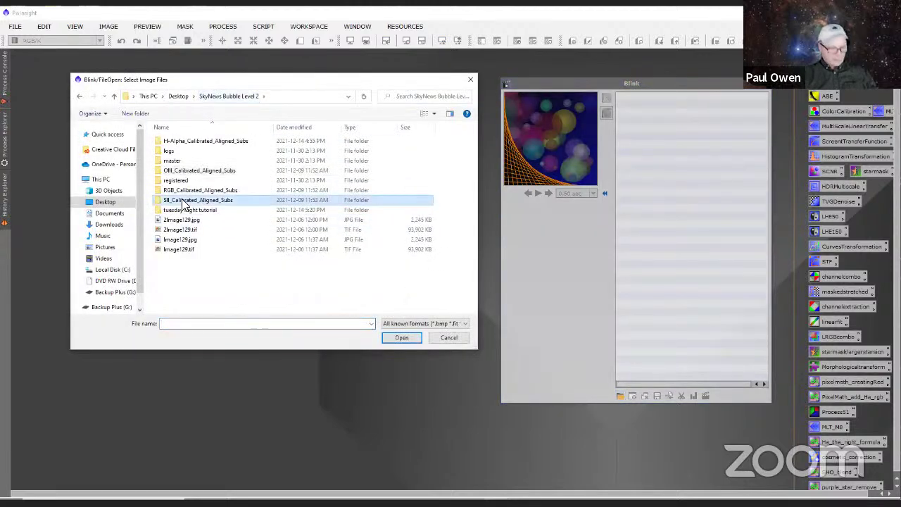
pyautogui.doubleClick(185, 204)
pyautogui.click(197, 143)
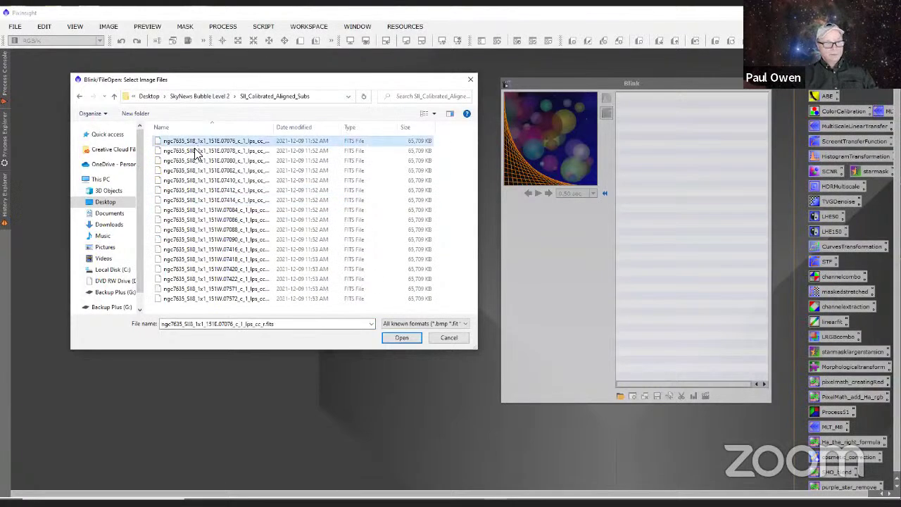
pyautogui.keyDown('shift'); pyautogui.click(204, 300); pyautogui.keyUp('shift')
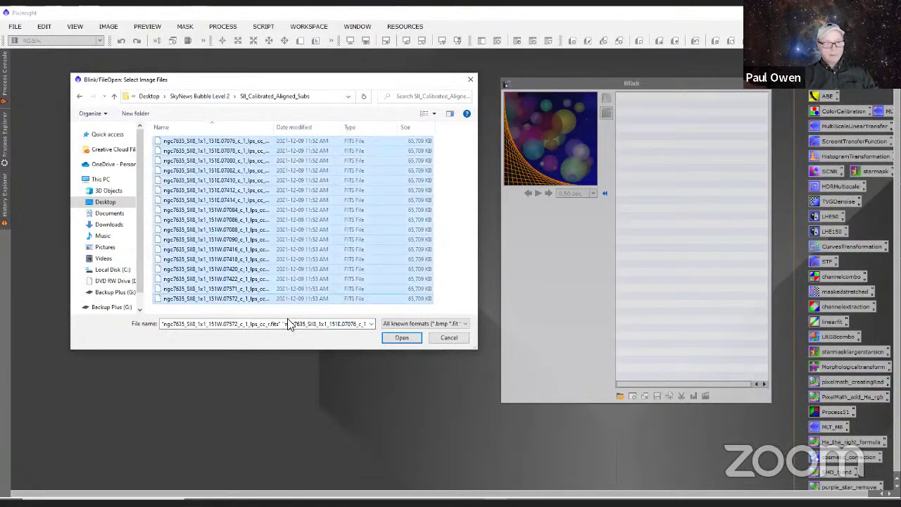
pyautogui.click(405, 339)
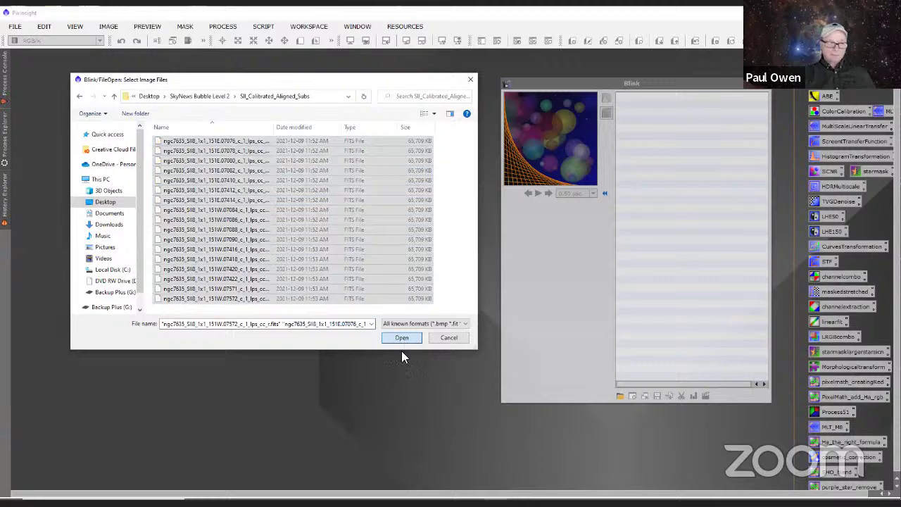
pyautogui.click(404, 337)
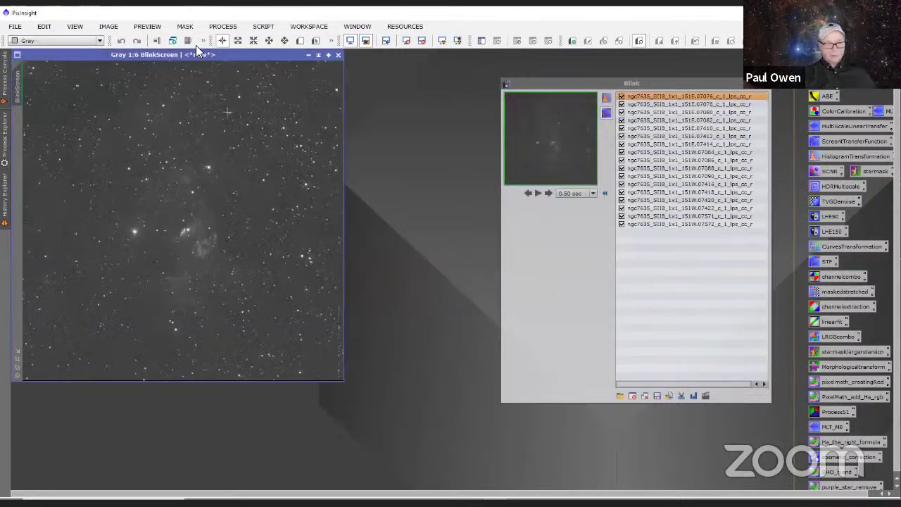
pyautogui.moveTo(233, 54); pyautogui.dragTo(357, 81)
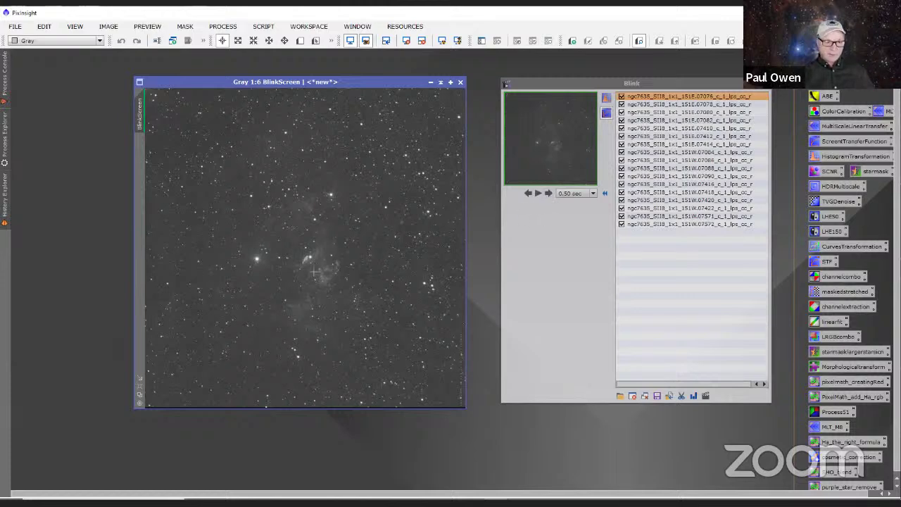
# - Inspect the SII subs one by one up close through to the final 07572 frame, then reapply the histogram auto-stretch
pyautogui.scroll(2, 368, 288)
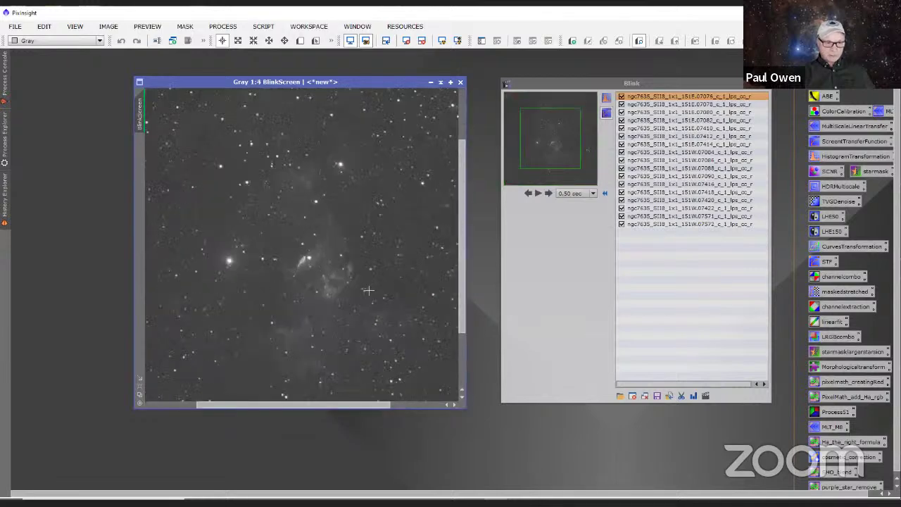
pyautogui.click(547, 193)
pyautogui.click(547, 192)
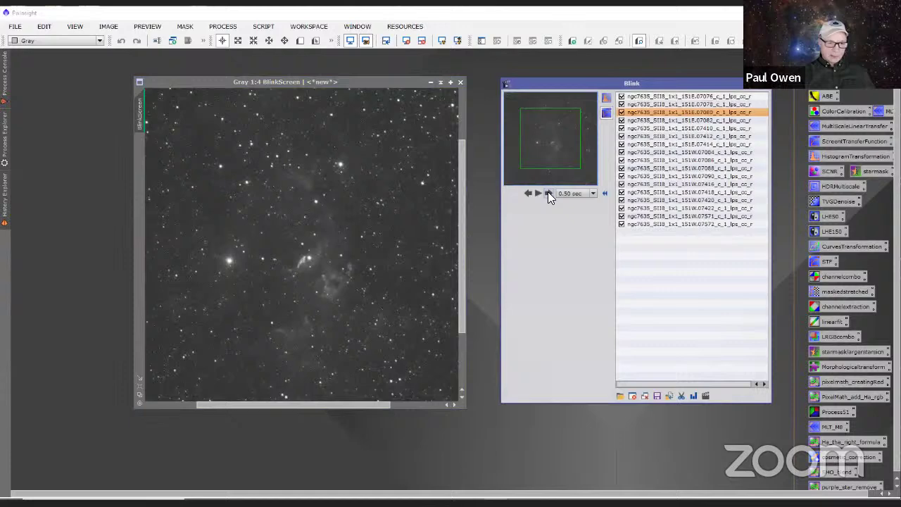
pyautogui.click(548, 192)
pyautogui.click(548, 192)
pyautogui.click(547, 192)
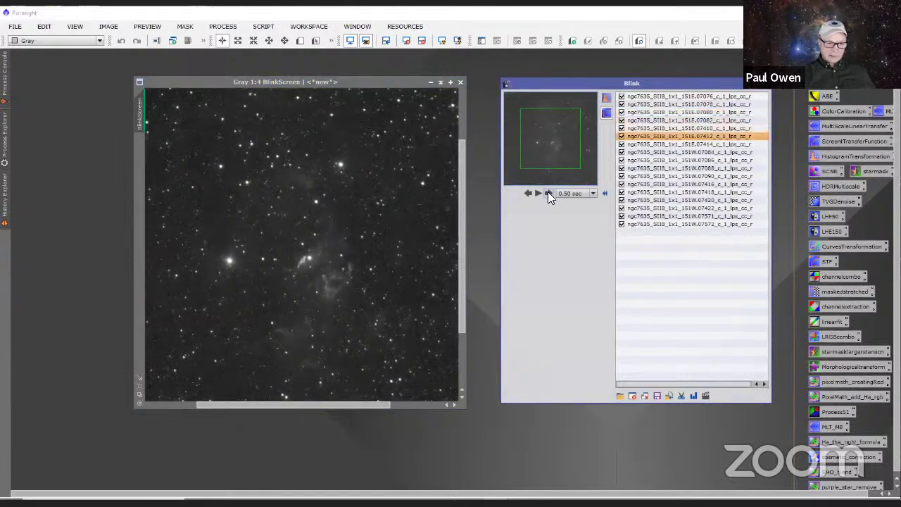
pyautogui.click(548, 192)
pyautogui.click(547, 192)
pyautogui.click(547, 192)
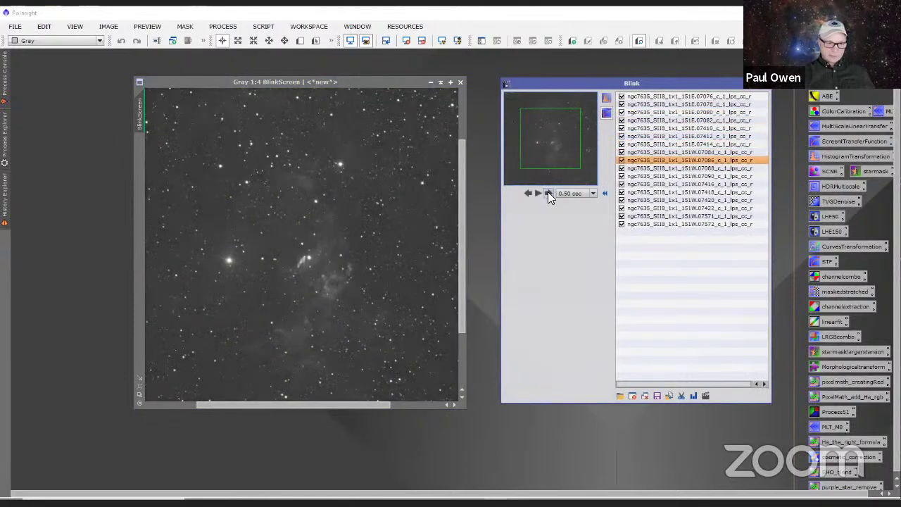
pyautogui.click(547, 193)
pyautogui.click(548, 192)
pyautogui.click(548, 192)
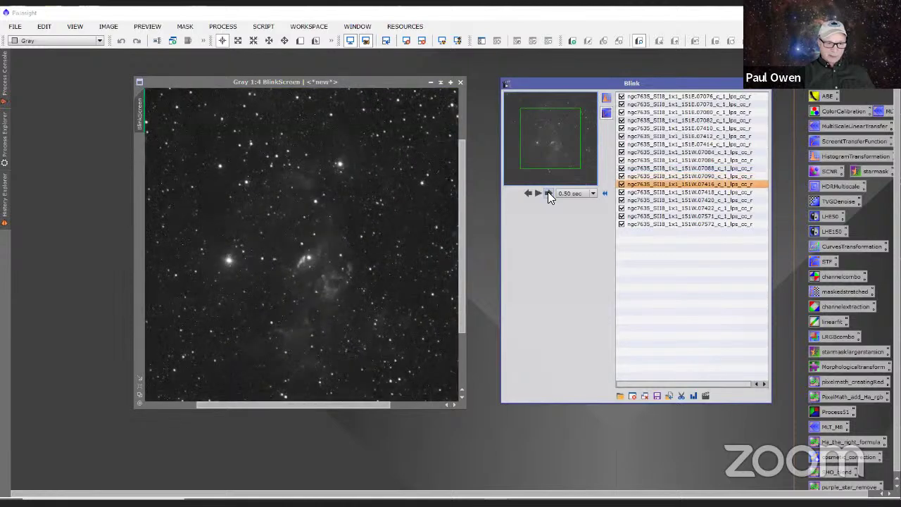
pyautogui.click(547, 192)
pyautogui.click(548, 192)
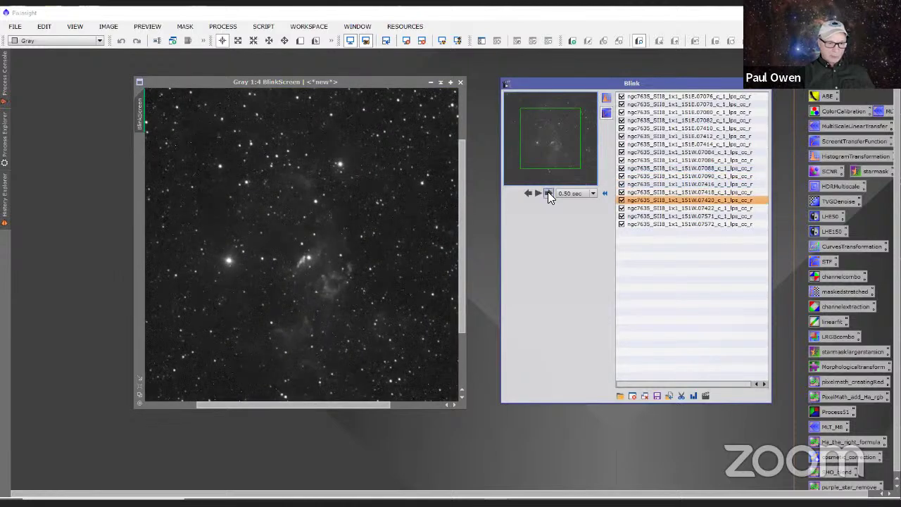
pyautogui.click(548, 192)
pyautogui.click(548, 192)
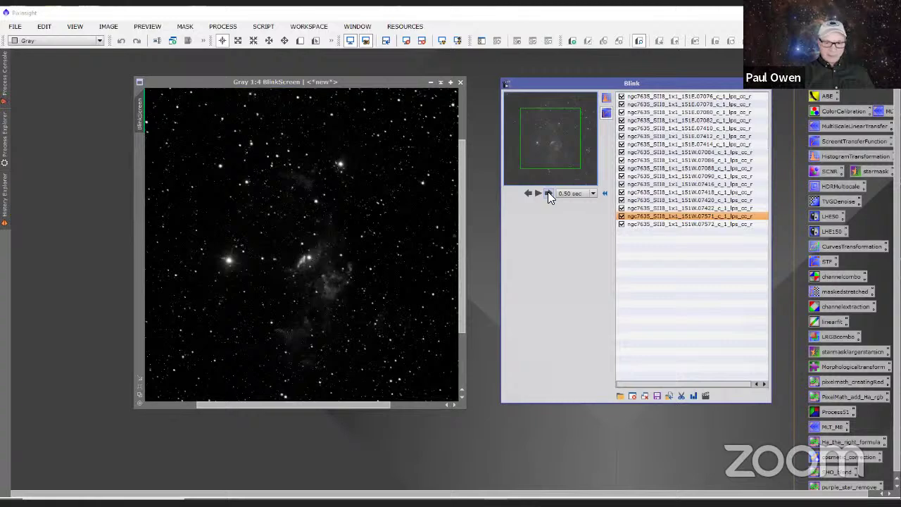
pyautogui.click(547, 193)
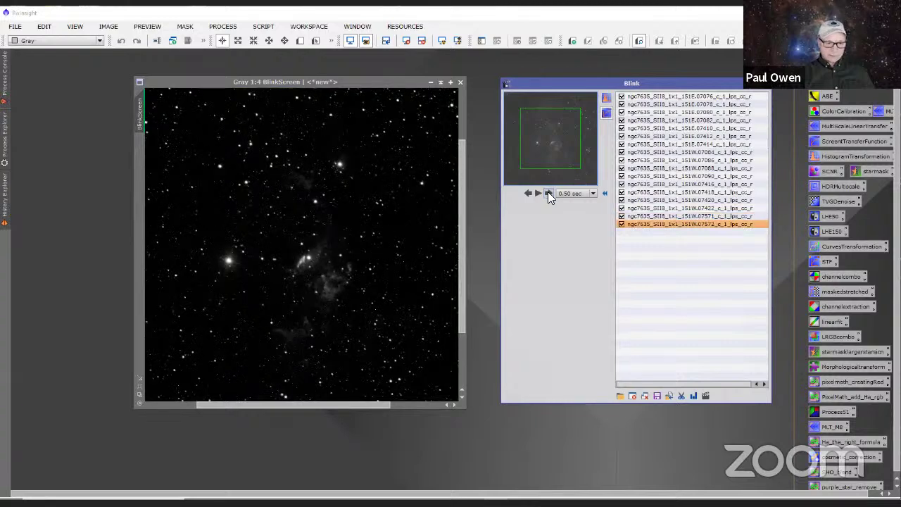
pyautogui.click(603, 96)
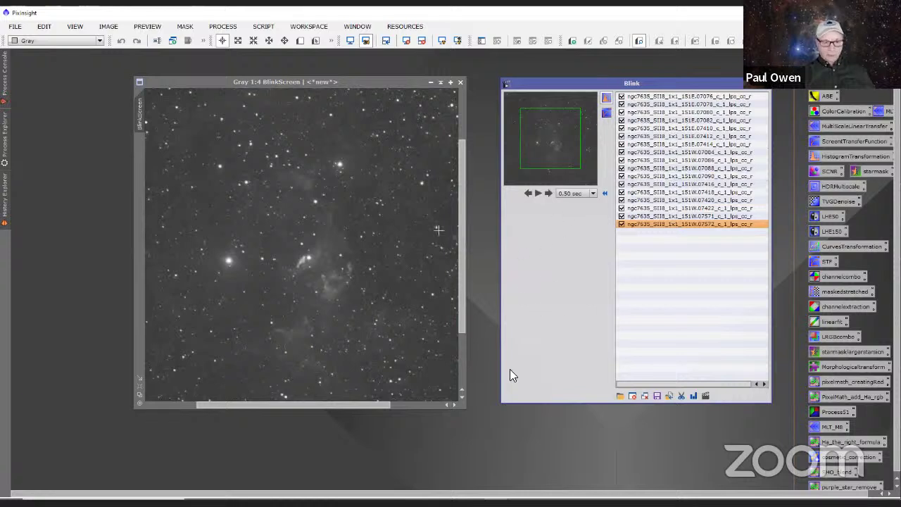
# - Replace the SII images in Blink with all subs from the RGB_Calibrated_Aligned_Subs folder, and move the preview image toward the Blink window
pyautogui.click(645, 395)
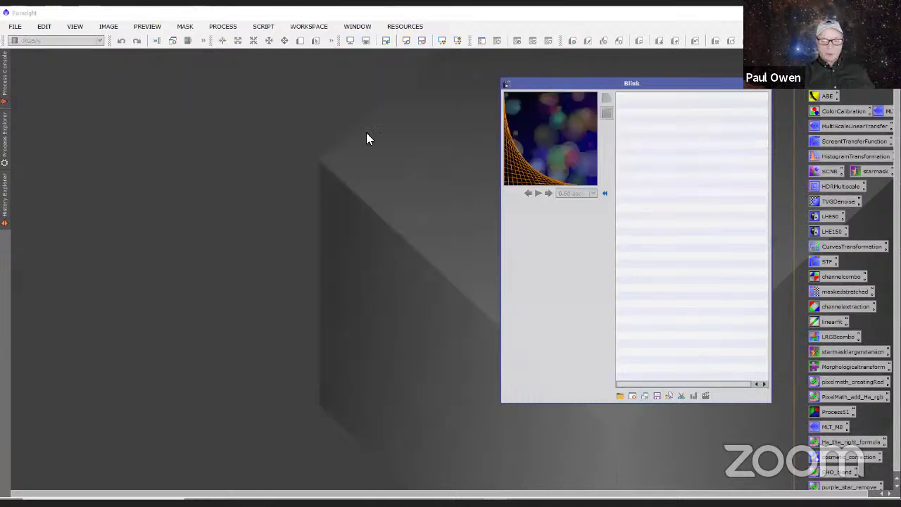
pyautogui.click(620, 395)
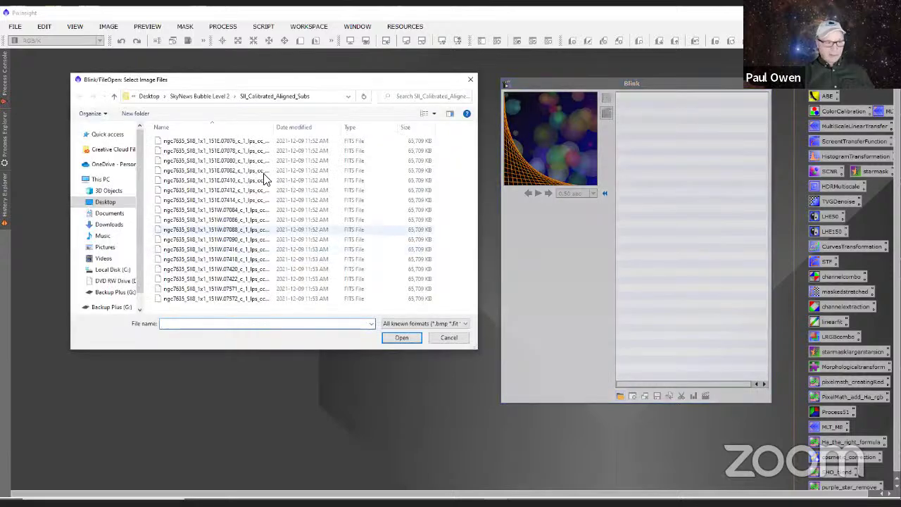
pyautogui.click(203, 96)
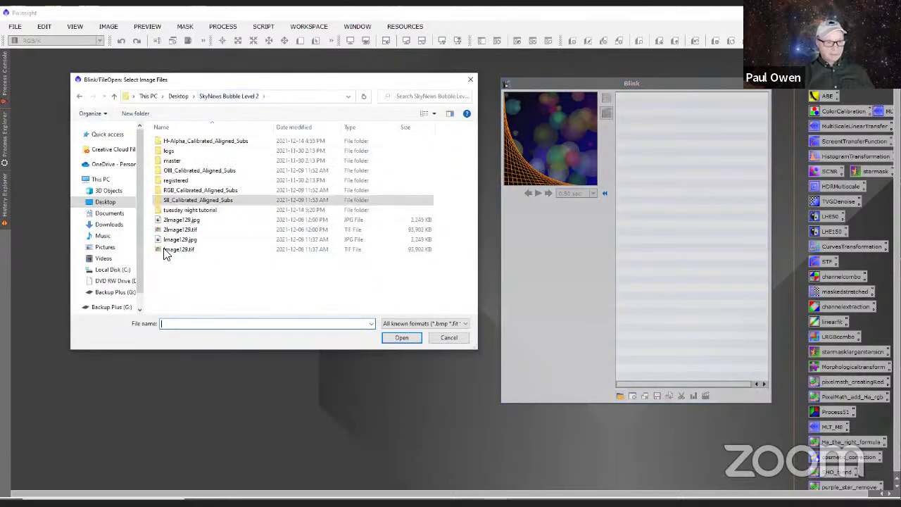
pyautogui.doubleClick(183, 191)
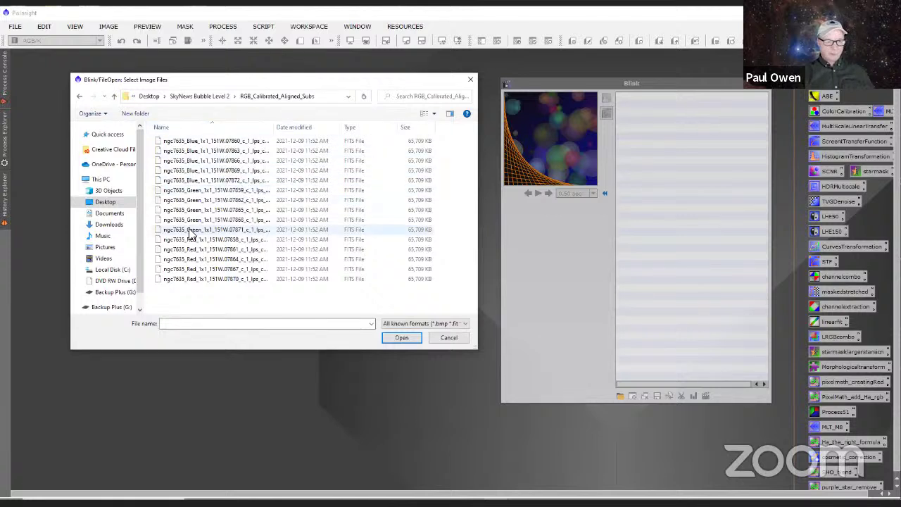
pyautogui.click(226, 143)
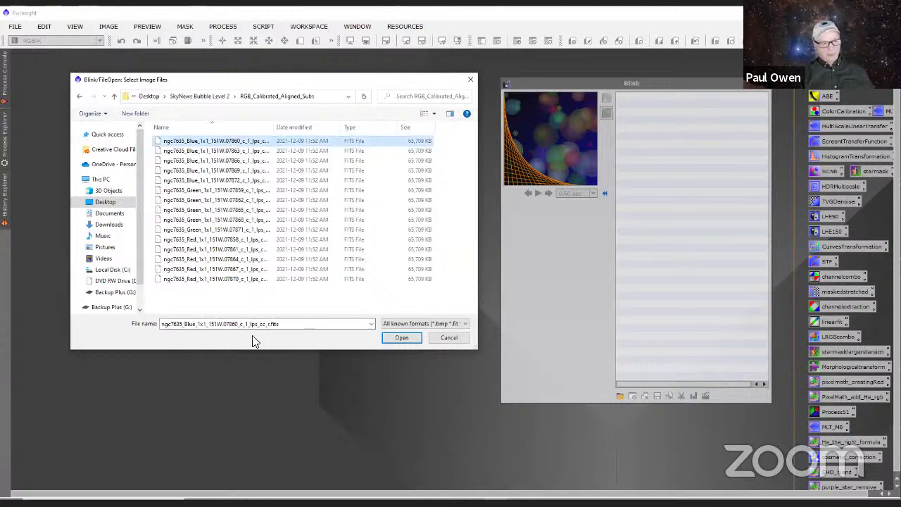
pyautogui.keyDown('shift'); pyautogui.click(239, 281); pyautogui.keyUp('shift')
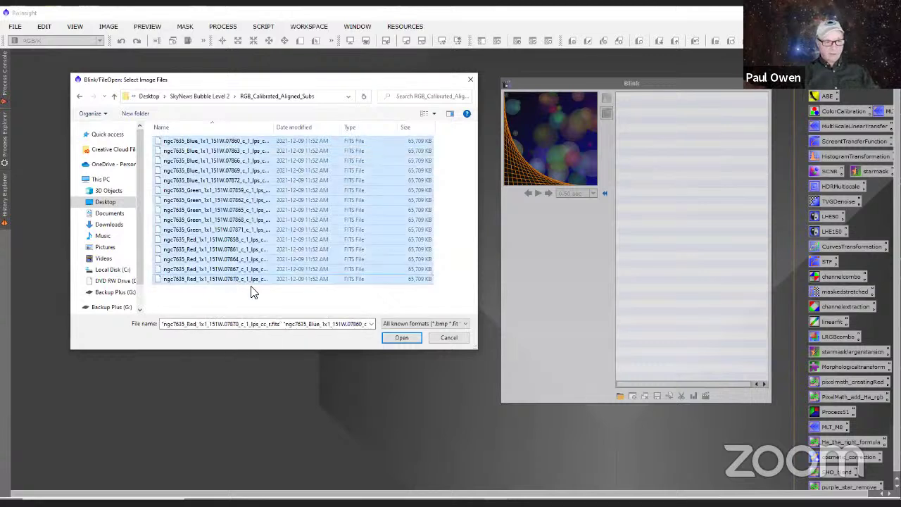
pyautogui.click(386, 340)
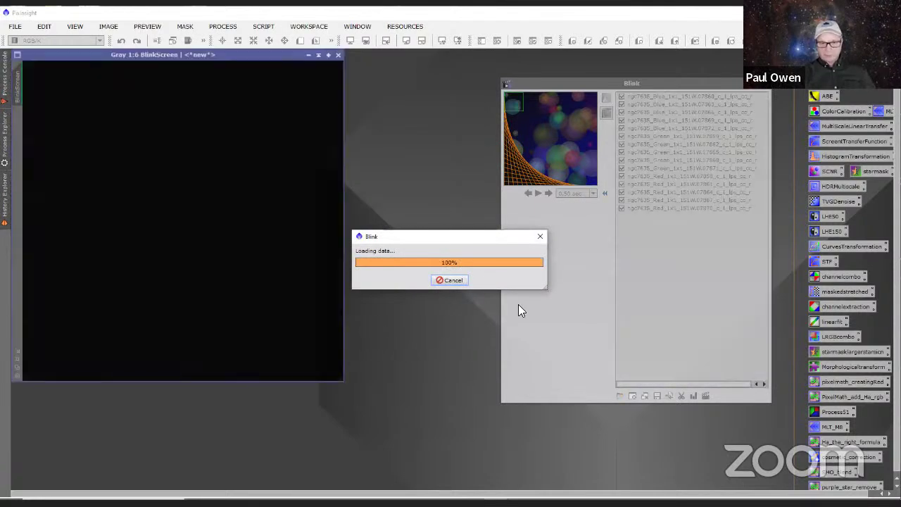
pyautogui.moveTo(252, 50); pyautogui.dragTo(426, 86)
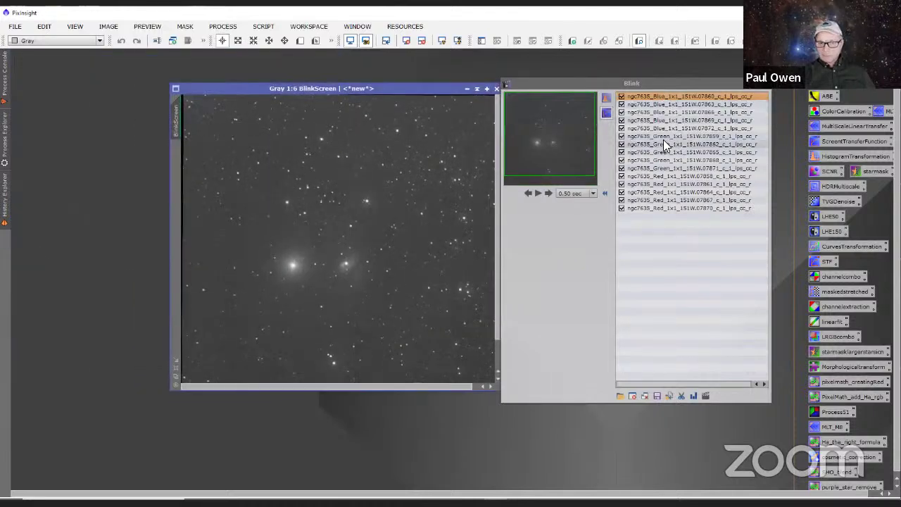
# - Inspect the Blue subs through 07872, then the Green subs from 07859 to 07871 with the histogram auto-stretch applied
pyautogui.click(547, 192)
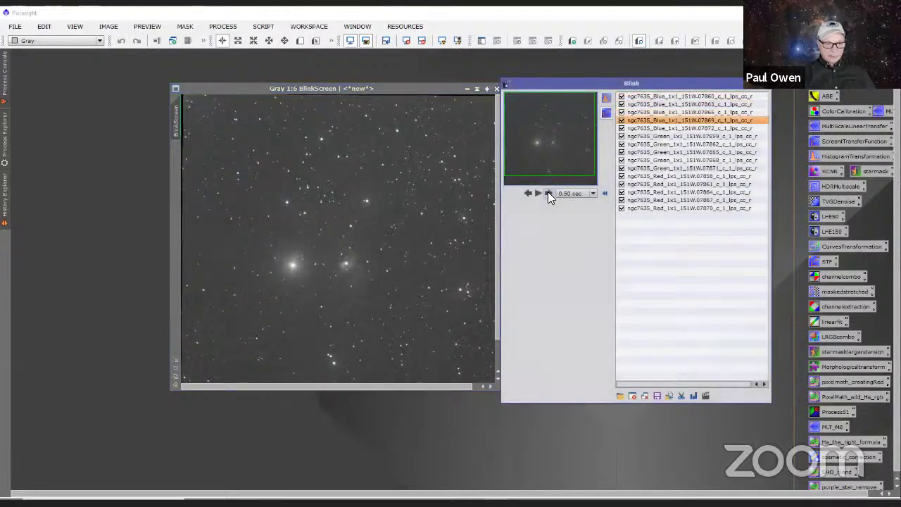
pyautogui.click(547, 191)
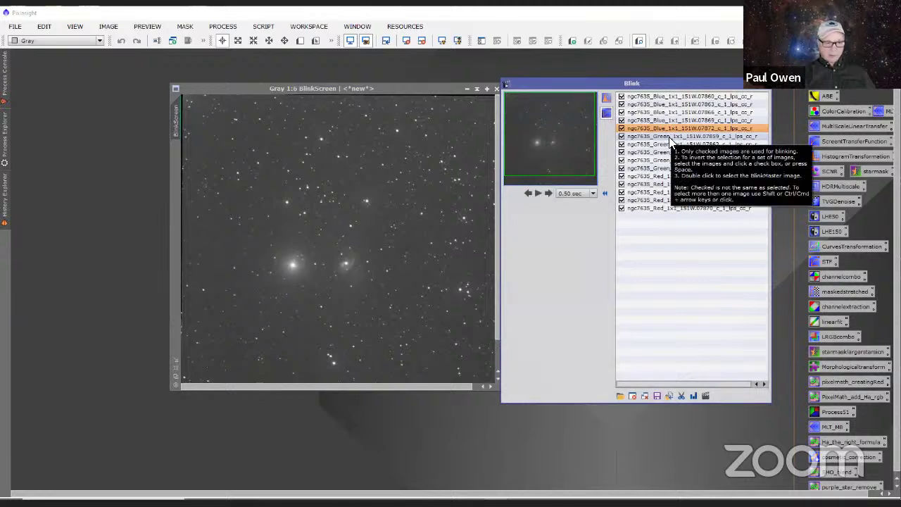
pyautogui.click(668, 136)
pyautogui.click(605, 103)
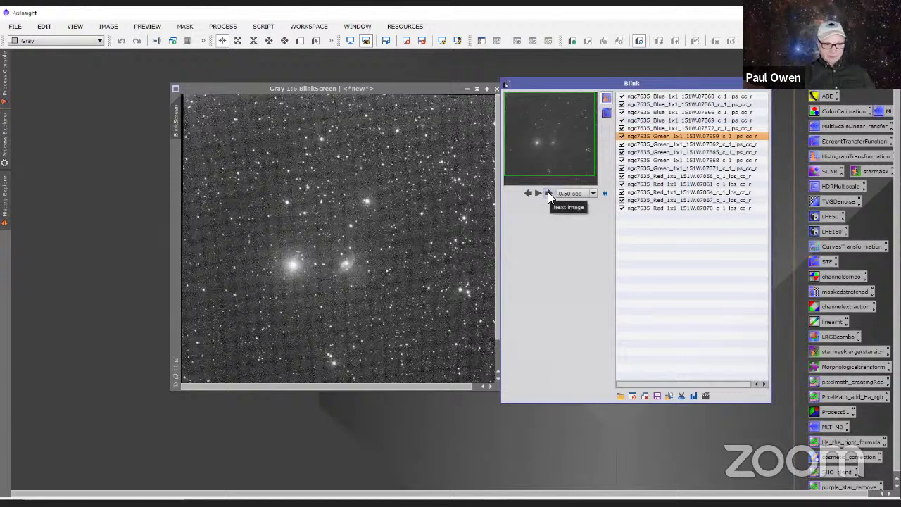
pyautogui.click(548, 192)
pyautogui.click(547, 192)
pyautogui.click(547, 192)
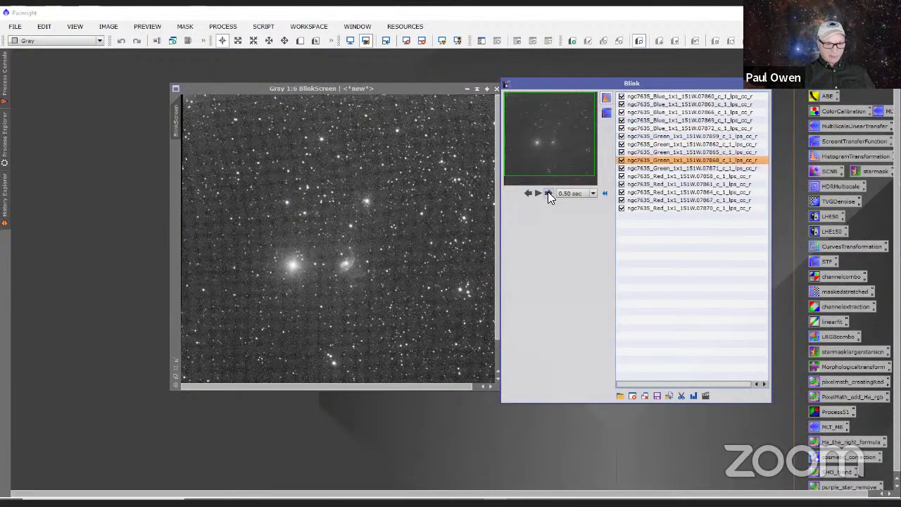
pyautogui.click(547, 192)
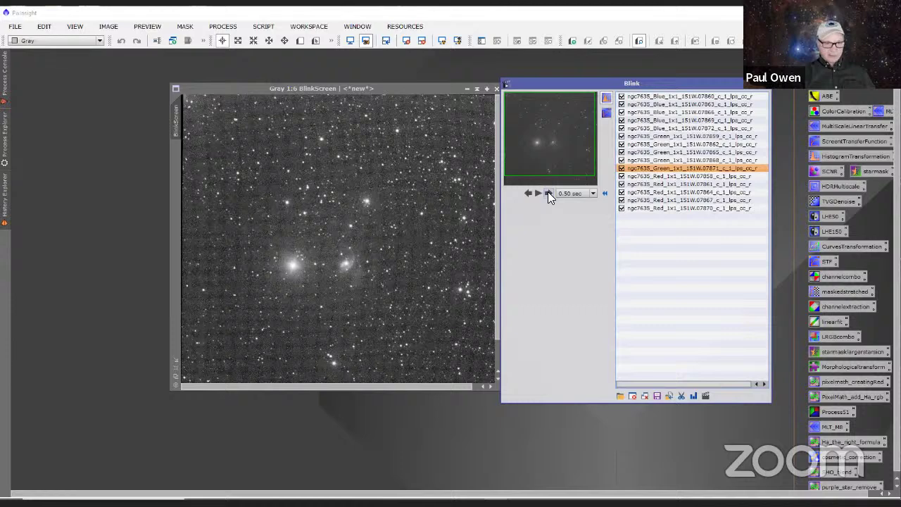
# - Reapply the histogram auto-stretch and inspect the Red subs from 07858 through to the final 07870 frame
pyautogui.click(606, 102)
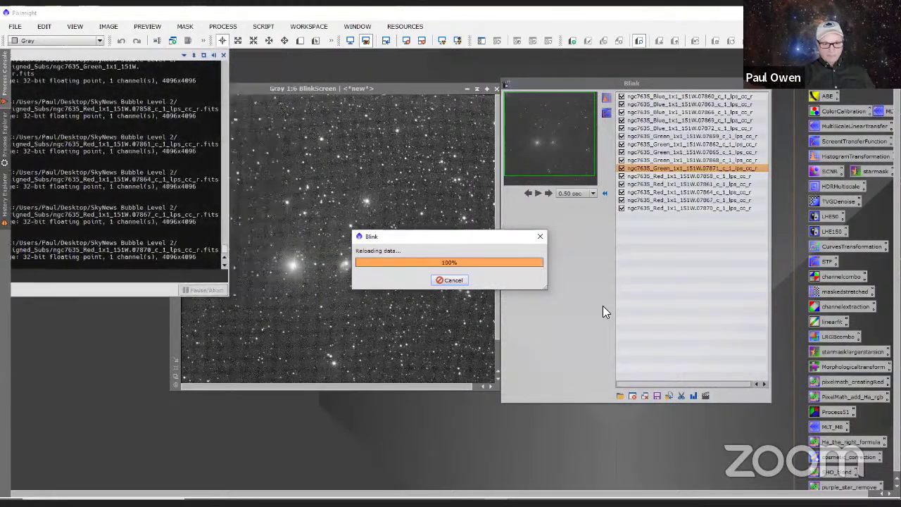
pyautogui.click(651, 176)
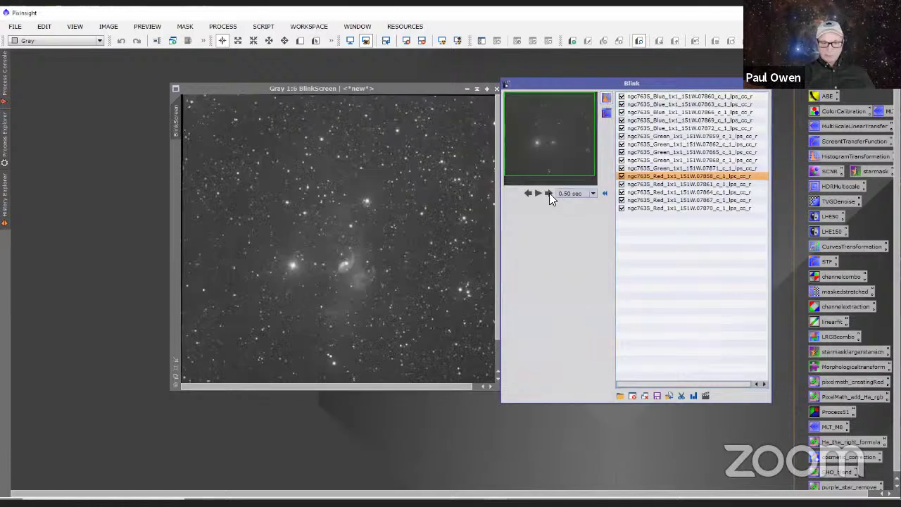
pyautogui.click(548, 191)
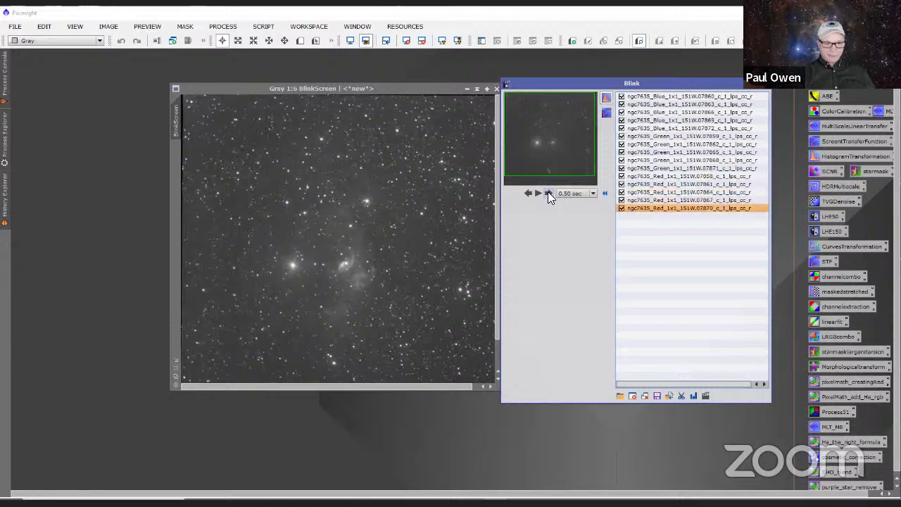
pyautogui.click(548, 191)
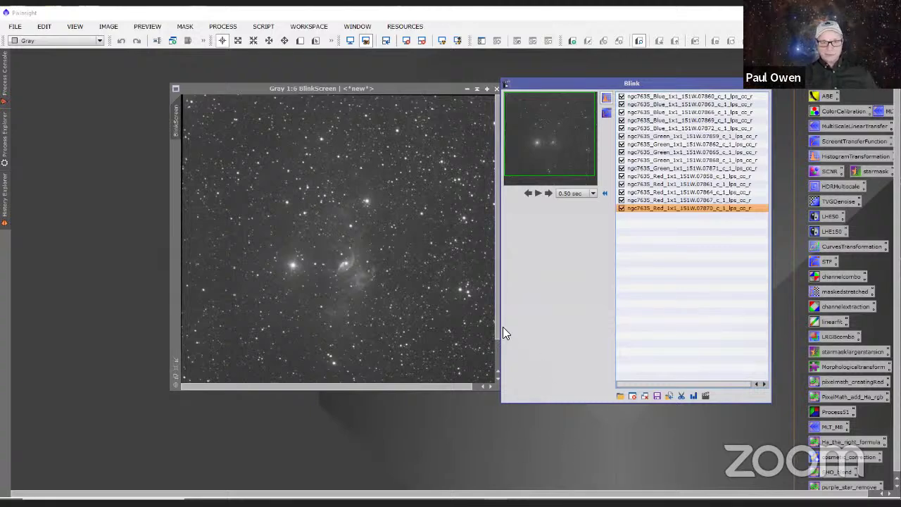
# - Unload all RGB images from Blink, close Blink, and launch the WeightedBatchPreprocessing script
pyautogui.click(646, 396)
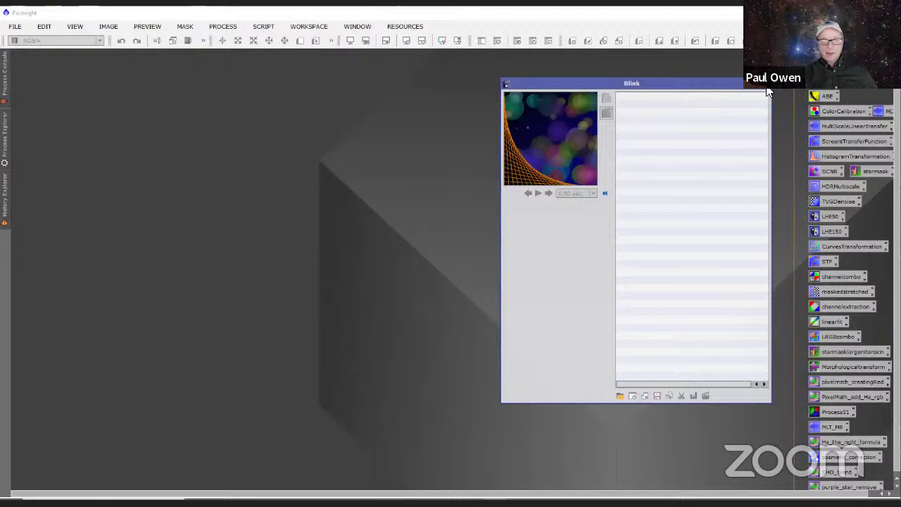
pyautogui.click(766, 84)
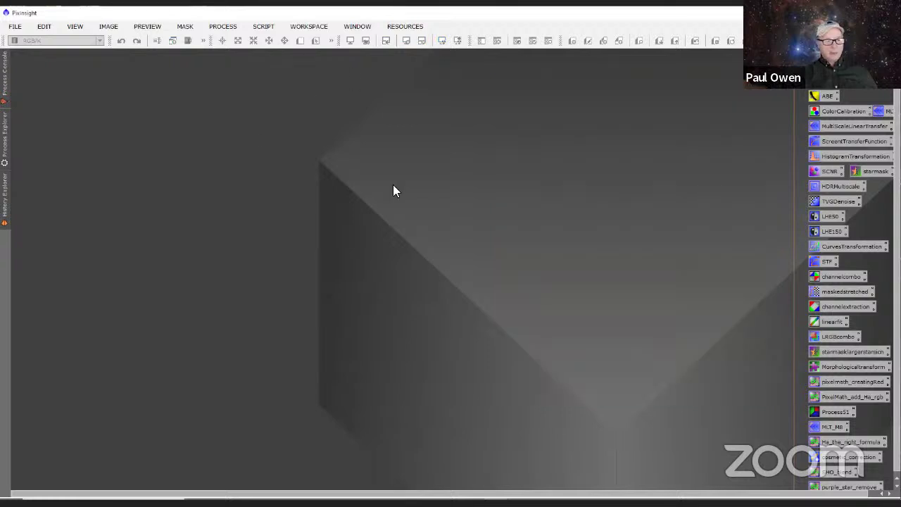
pyautogui.click(249, 29)
pyautogui.moveTo(268, 39)
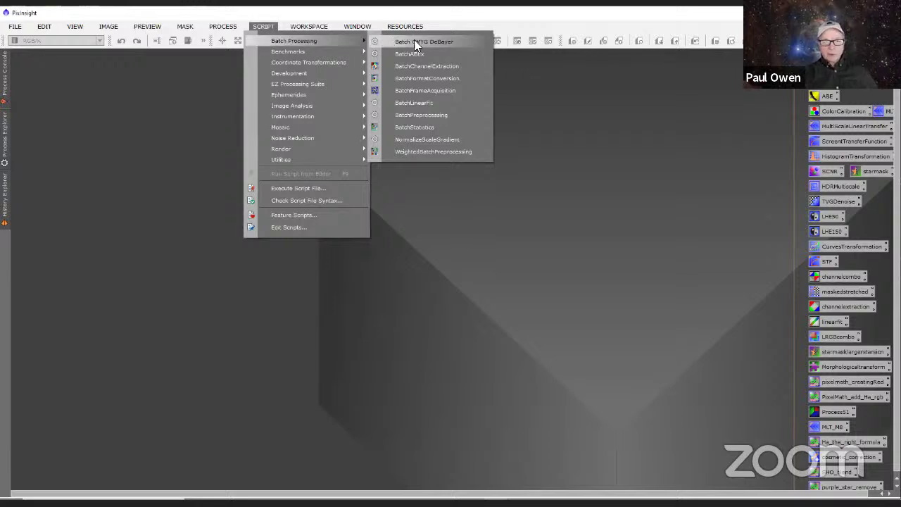
pyautogui.click(439, 151)
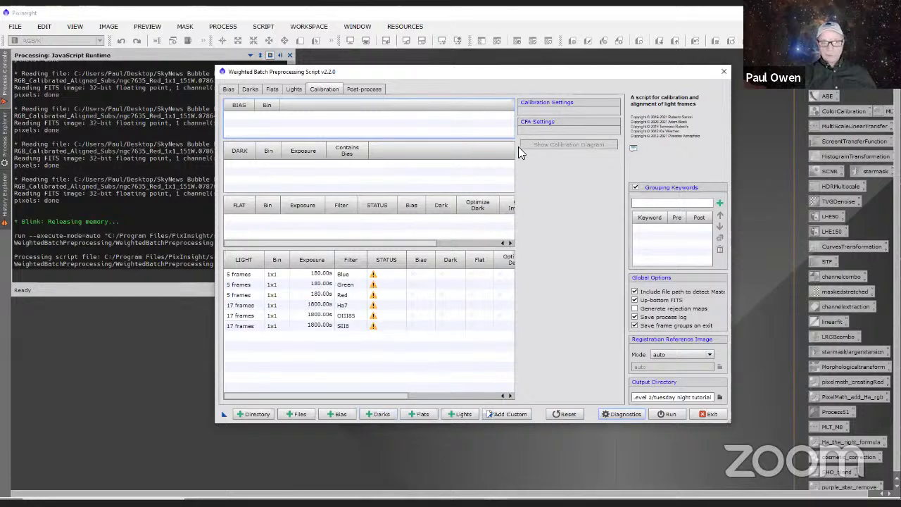
# - Clear all loaded light frames from the preprocessing script, and check its flat, dark and bias frame lists and settings
pyautogui.click(295, 88)
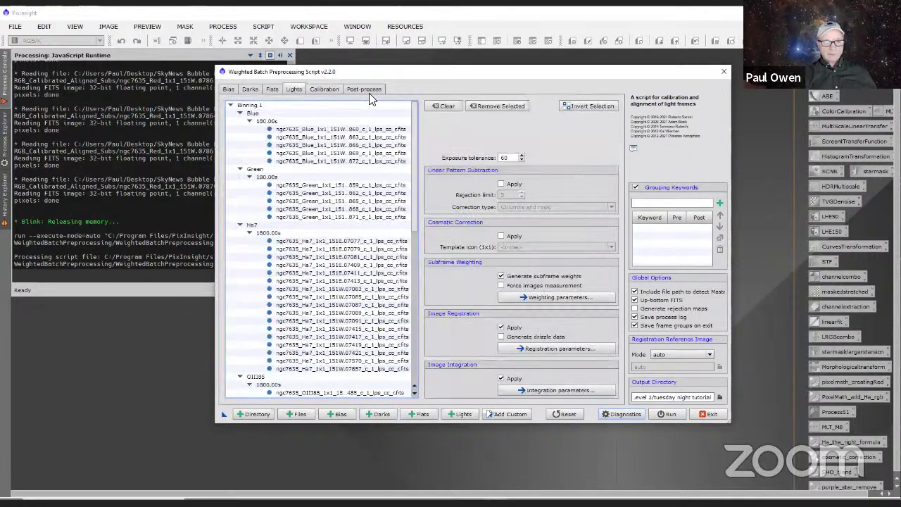
pyautogui.click(444, 105)
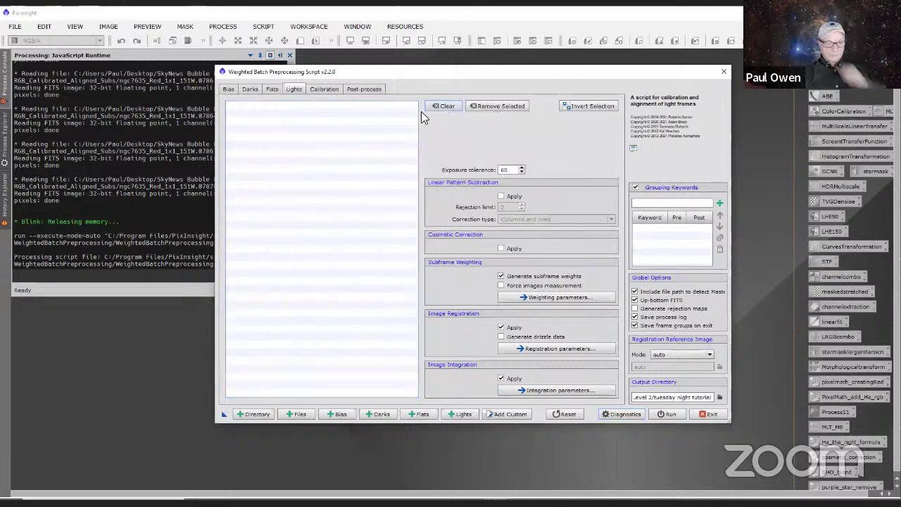
pyautogui.click(273, 88)
pyautogui.click(252, 89)
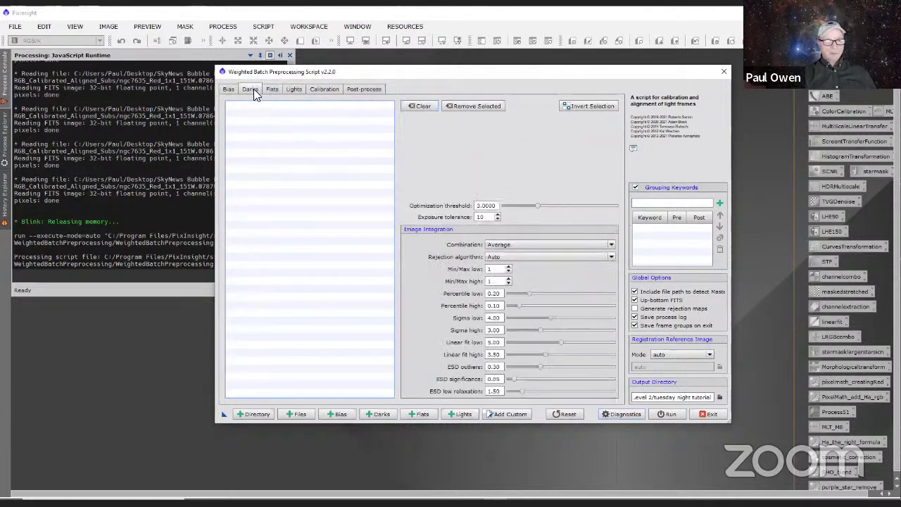
pyautogui.click(227, 89)
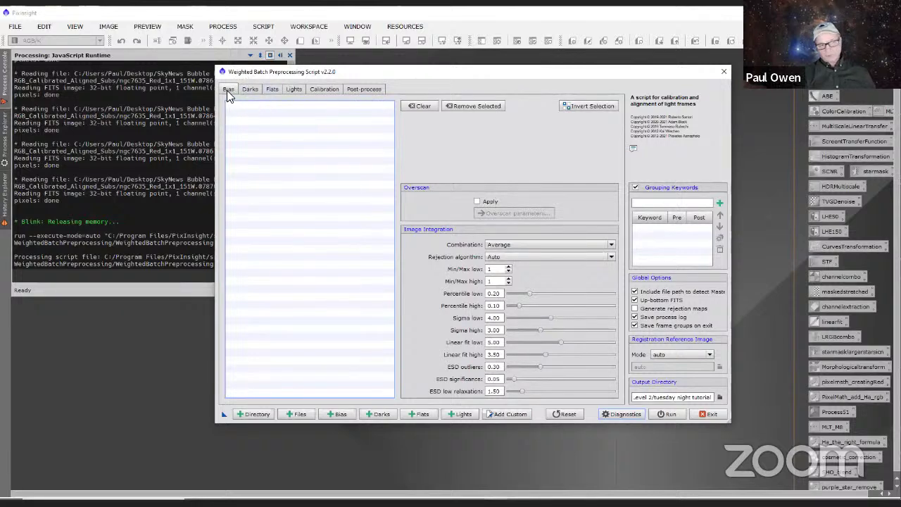
pyautogui.click(251, 89)
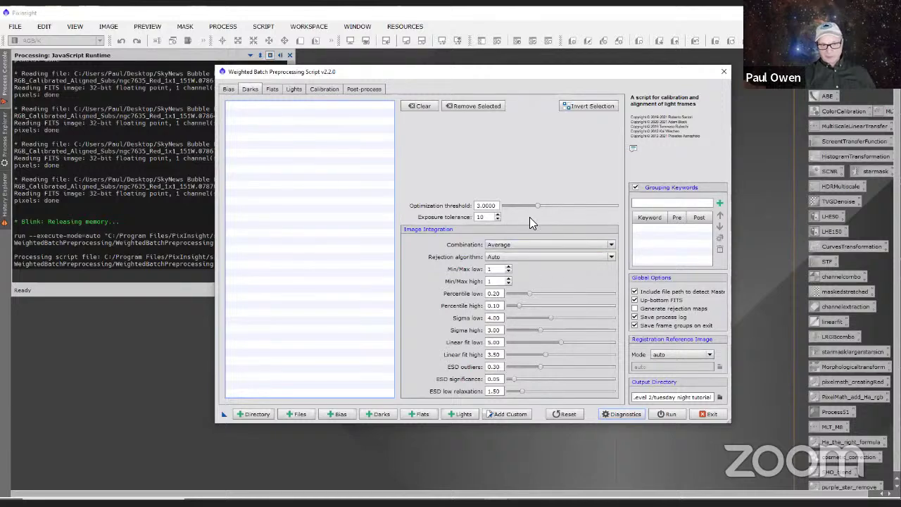
# - Review the flat, light, bias and dark frame lists and their settings in the preprocessing script
pyautogui.click(272, 91)
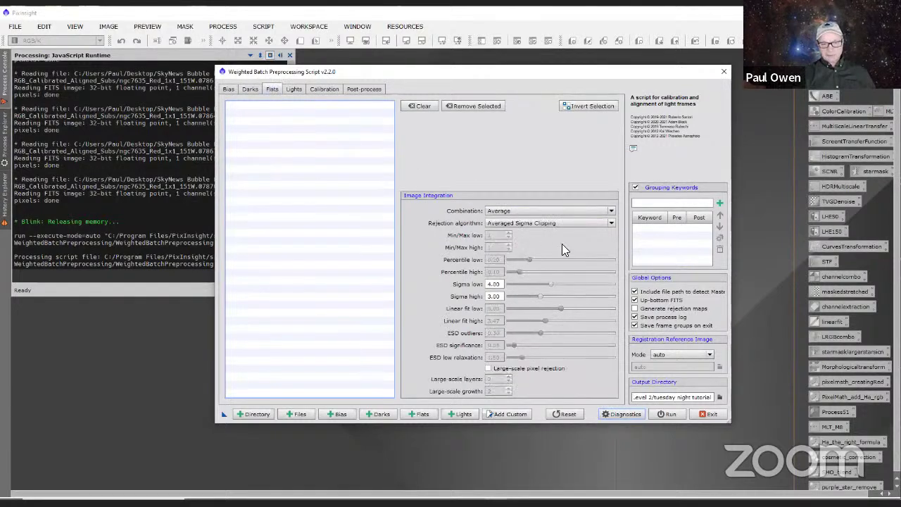
pyautogui.click(293, 91)
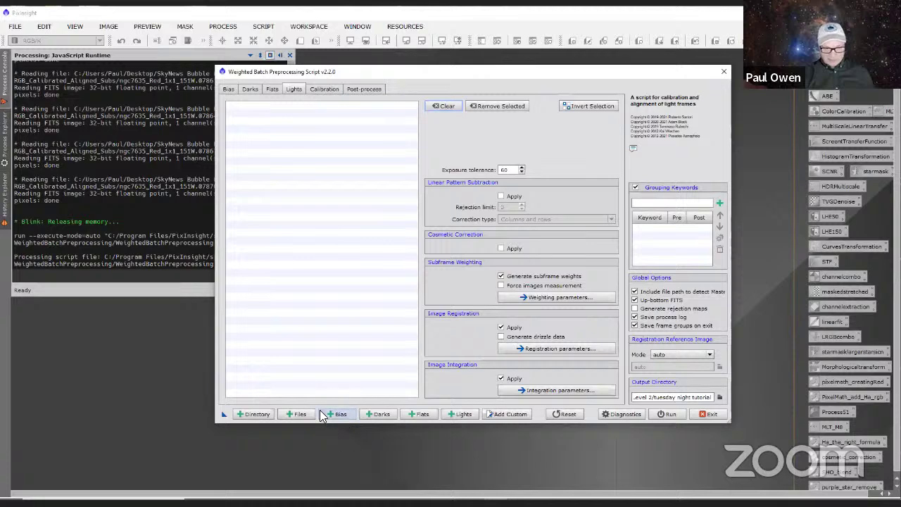
pyautogui.click(227, 89)
pyautogui.click(248, 89)
pyautogui.click(271, 88)
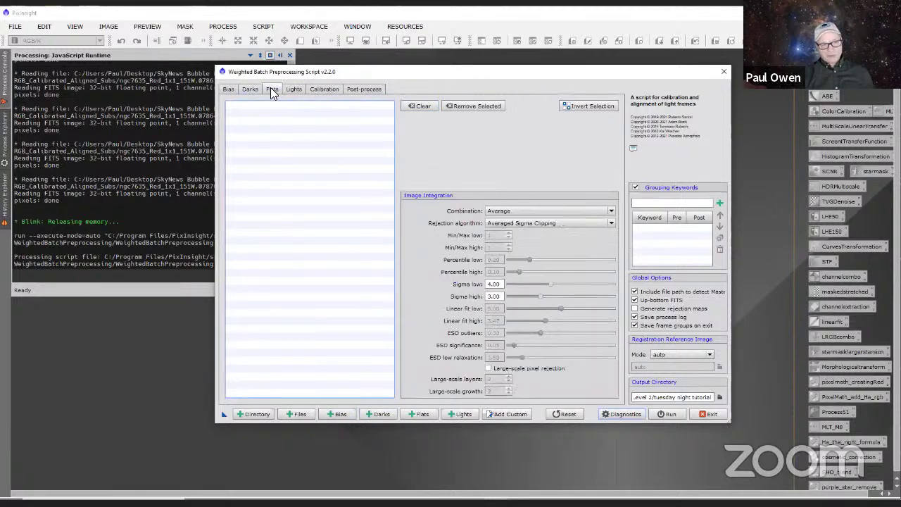
# - Add all Blue, Green and Red subs from the RGB_Calibrated_Aligned_Subs folder as light frames
pyautogui.click(292, 89)
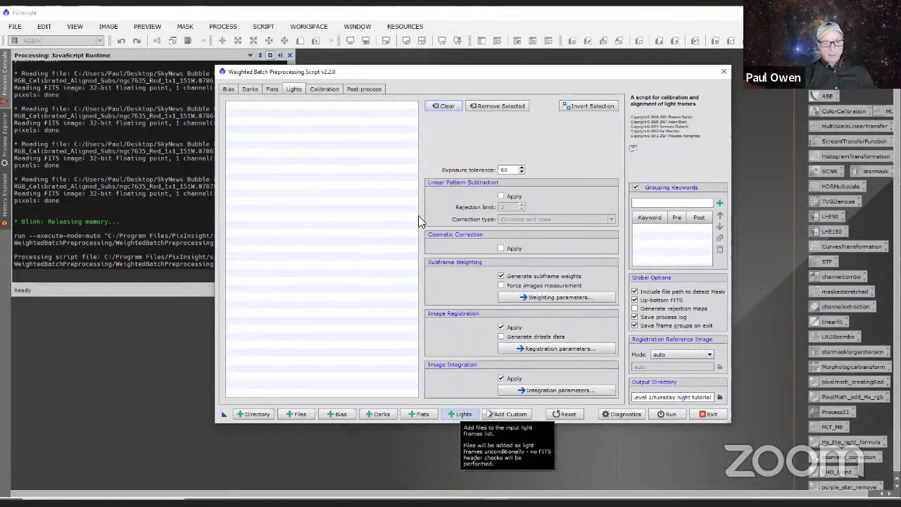
pyautogui.click(457, 413)
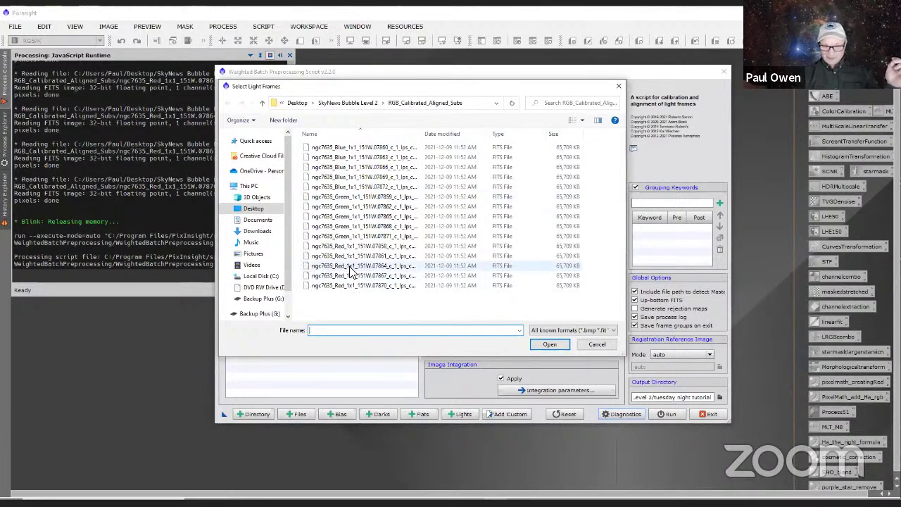
pyautogui.click(359, 149)
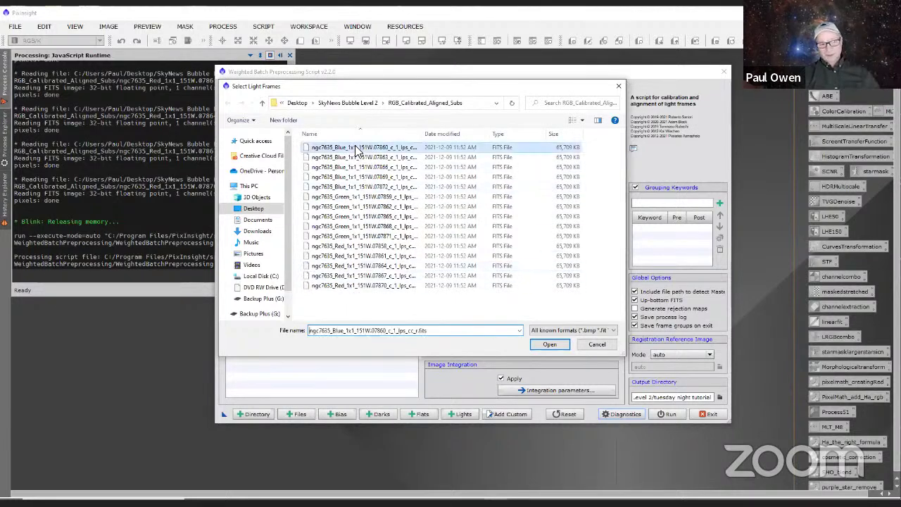
pyautogui.keyDown('shift'); pyautogui.click(385, 289); pyautogui.keyUp('shift')
pyautogui.click(548, 344)
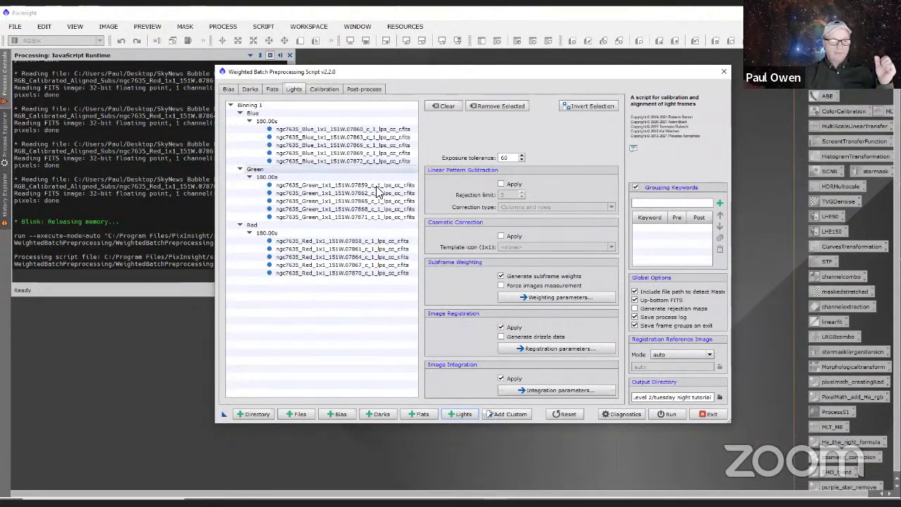
# - Add all Ha7 subs from the H-Alpha_Calibrated_Aligned_Subs folder to the light frames
pyautogui.click(457, 415)
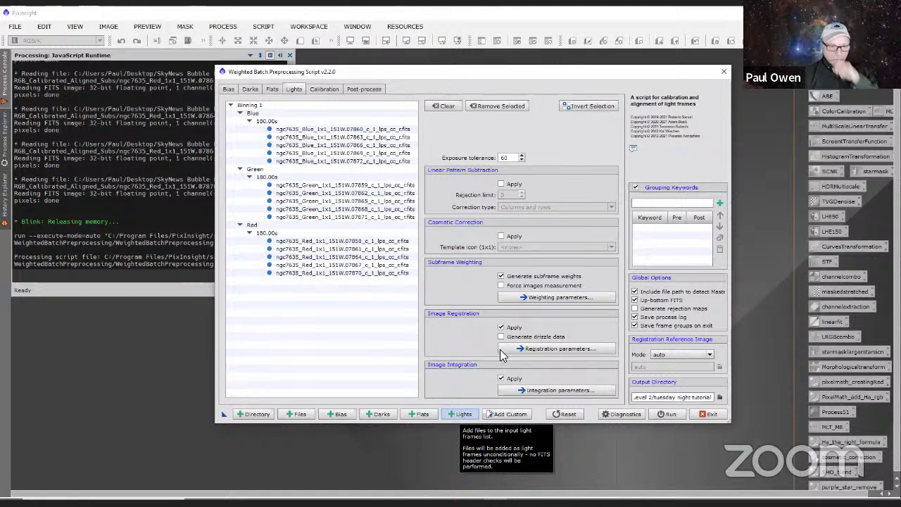
pyautogui.click(349, 102)
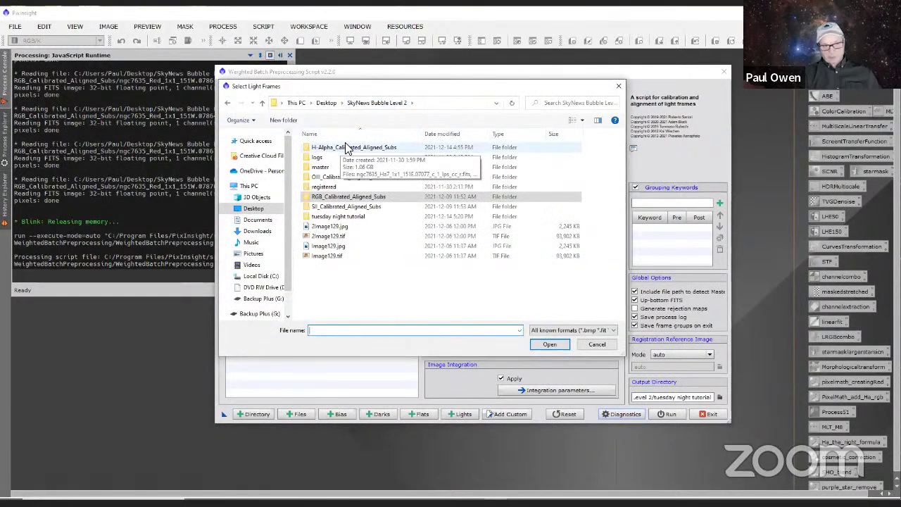
pyautogui.doubleClick(349, 149)
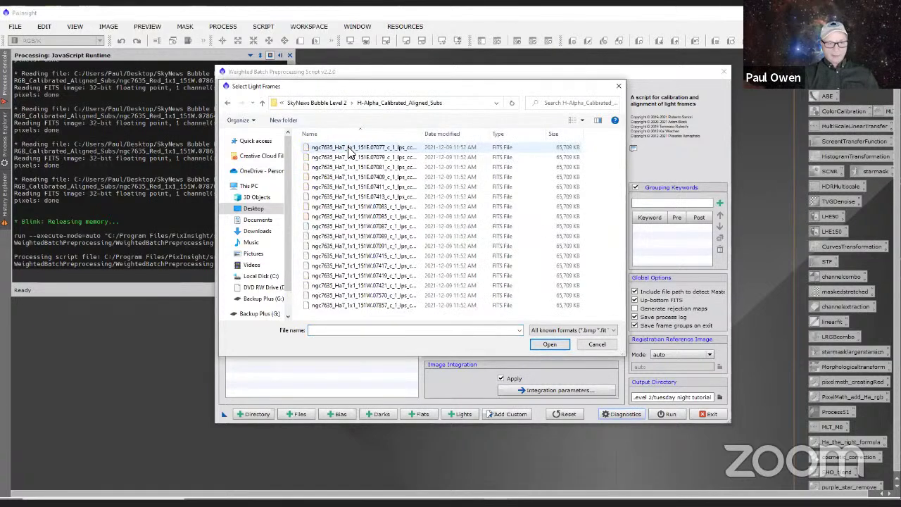
pyautogui.click(349, 147)
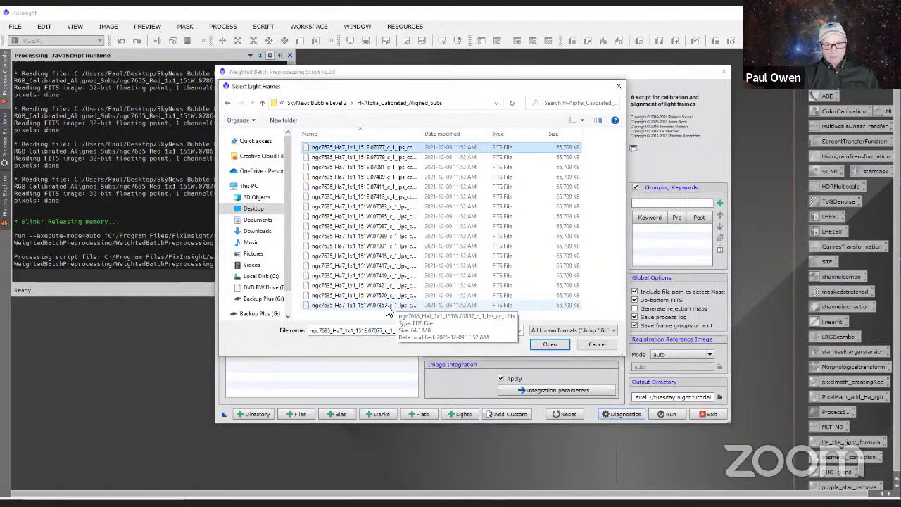
pyautogui.keyDown('shift'); pyautogui.click(386, 307); pyautogui.keyUp('shift')
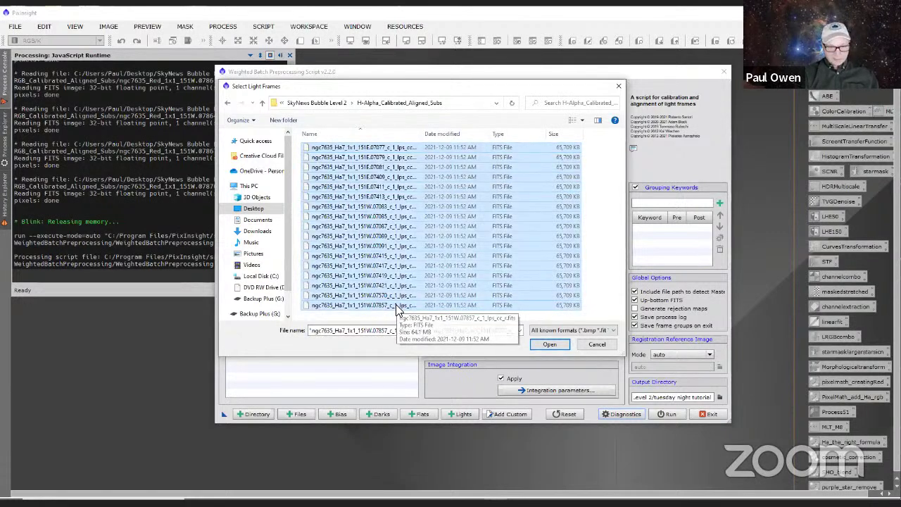
pyautogui.click(547, 345)
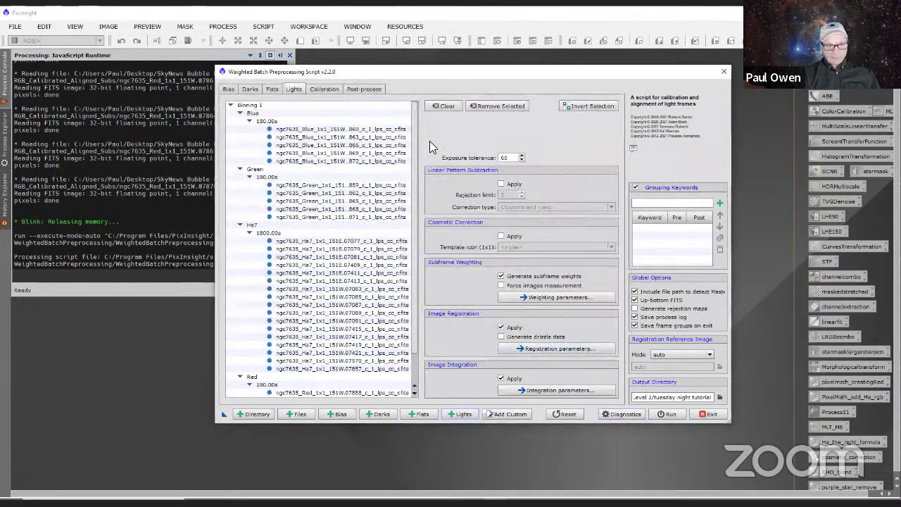
# - Add all OIII85 subs from the OIII_Calibrated_Aligned_Subs folder to the light frames and check the resulting list
pyautogui.click(455, 413)
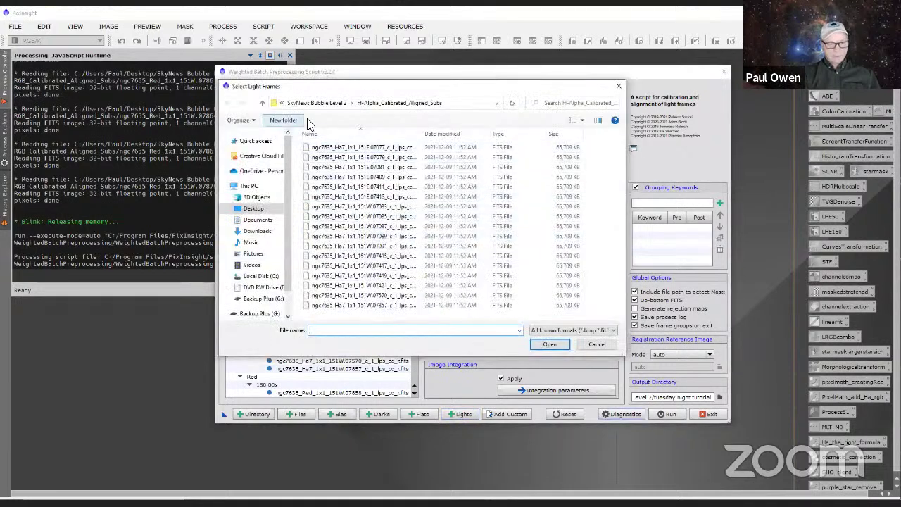
pyautogui.click(324, 103)
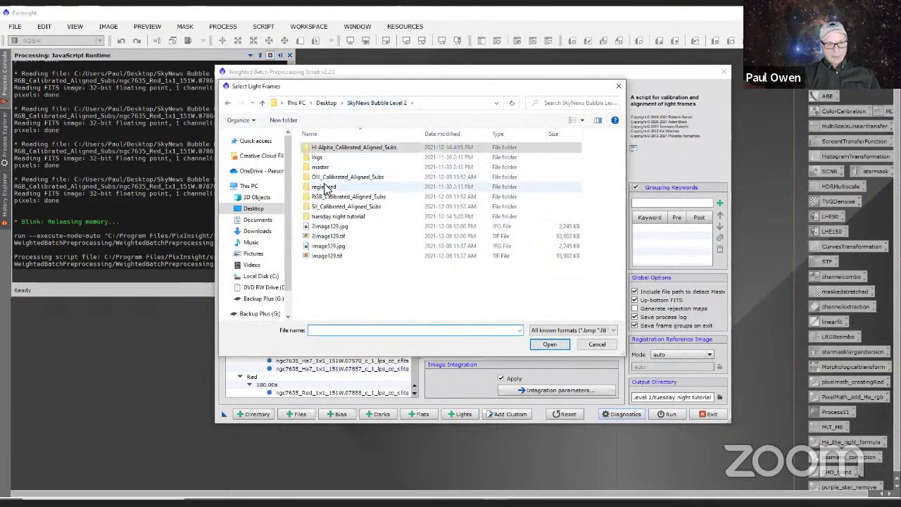
pyautogui.doubleClick(331, 176)
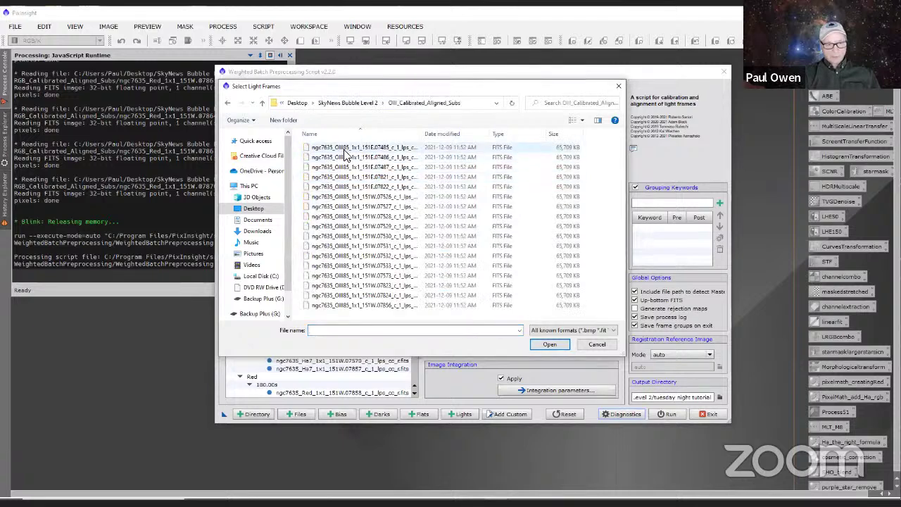
pyautogui.click(344, 149)
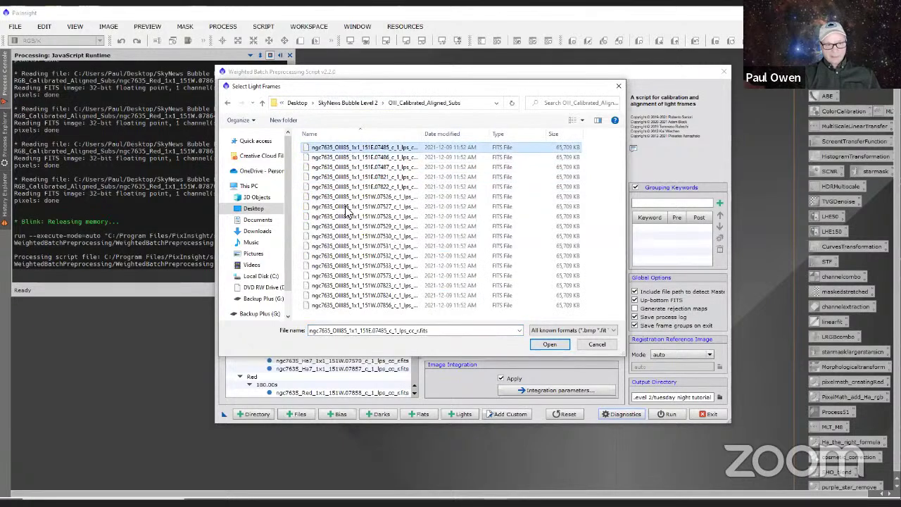
pyautogui.click(355, 307)
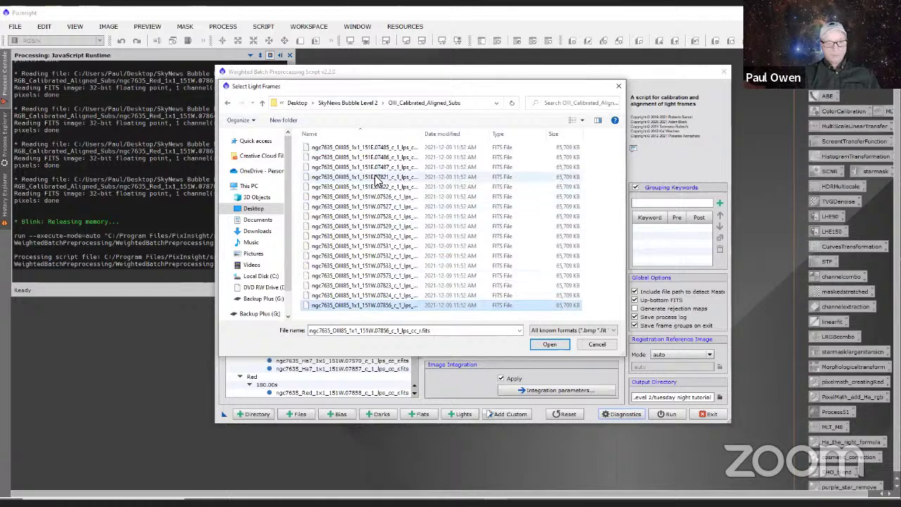
pyautogui.keyDown('shift'); pyautogui.click(386, 149); pyautogui.keyUp('shift')
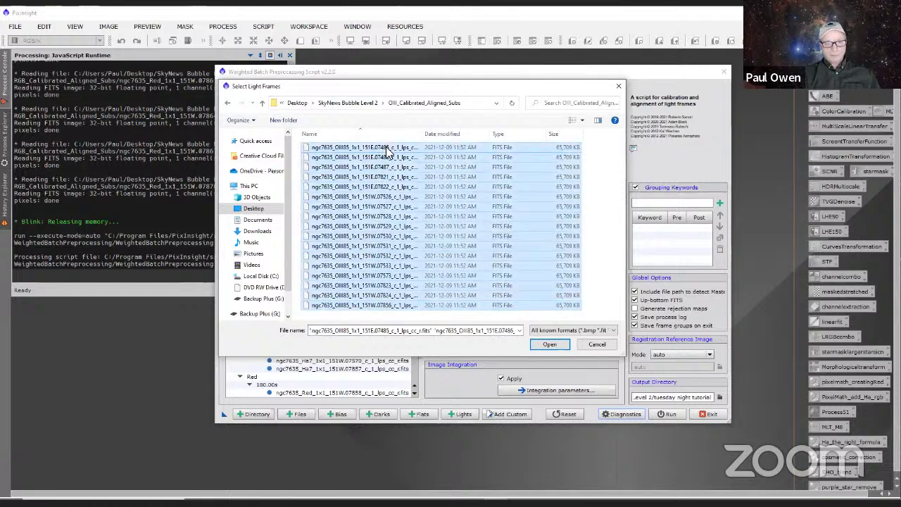
pyautogui.click(544, 348)
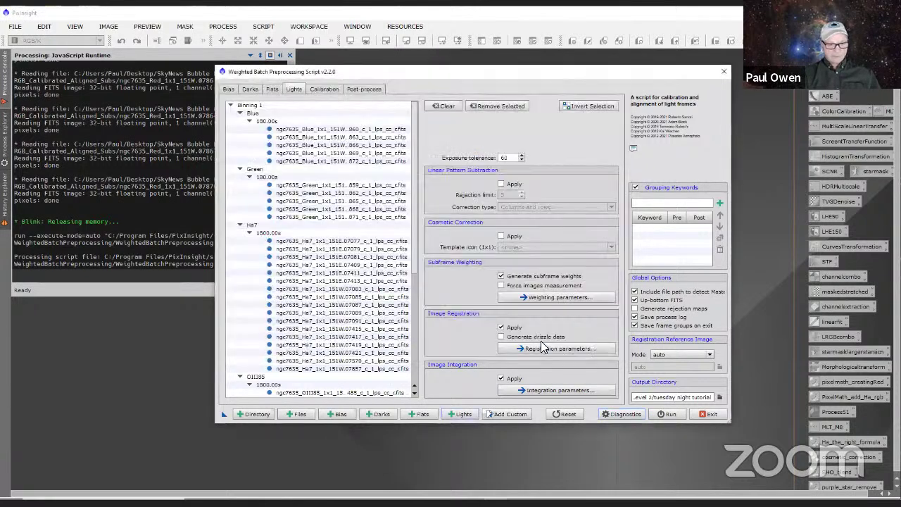
pyautogui.moveTo(409, 235); pyautogui.dragTo(409, 328)
pyautogui.click(261, 320)
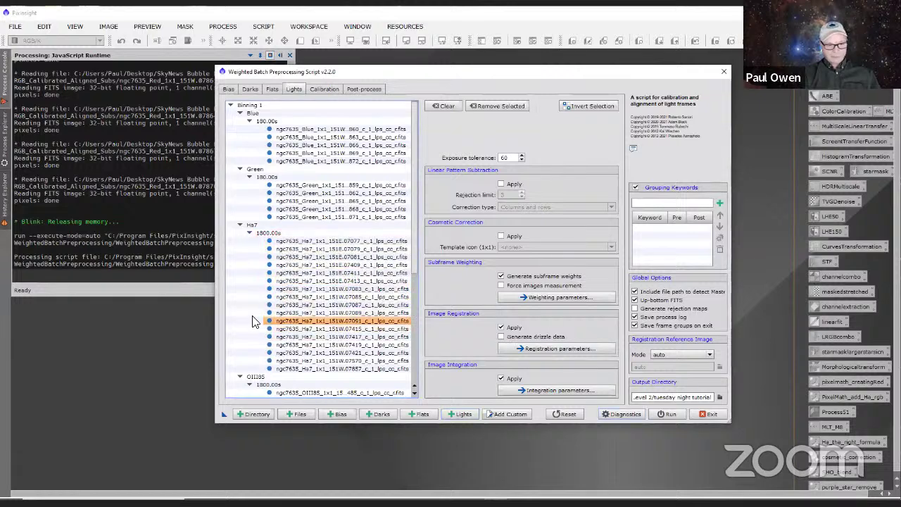
pyautogui.scroll(-5, 411, 259)
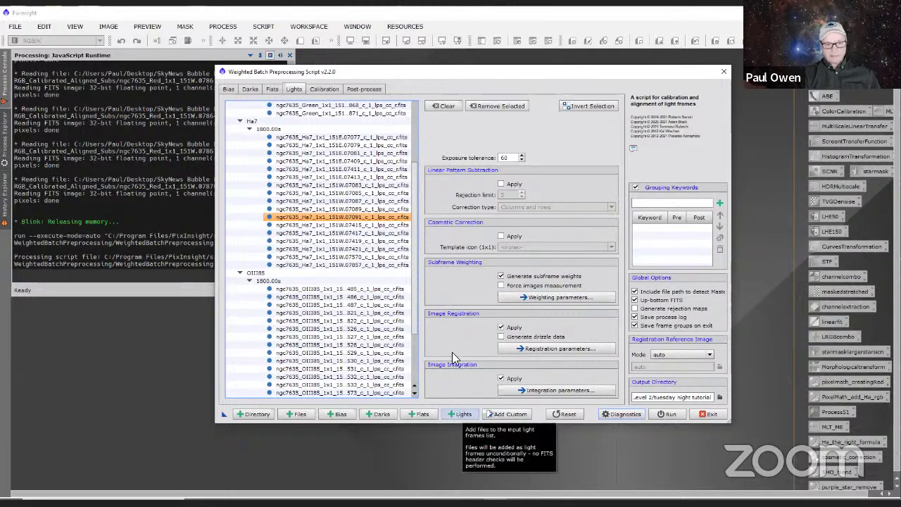
# - Add all SII8 subs from the SII_Calibrated_Aligned_Subs folder to the light frames and look through the full list
pyautogui.click(460, 414)
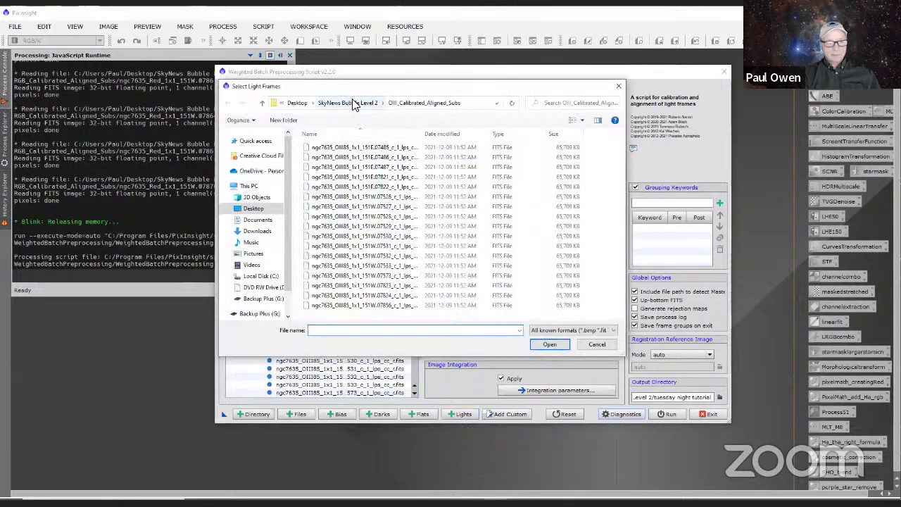
pyautogui.click(349, 104)
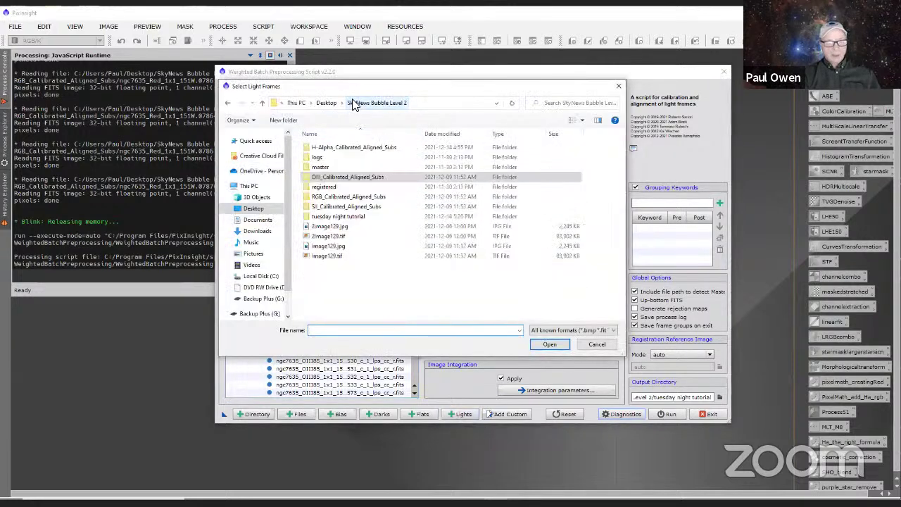
pyautogui.doubleClick(338, 205)
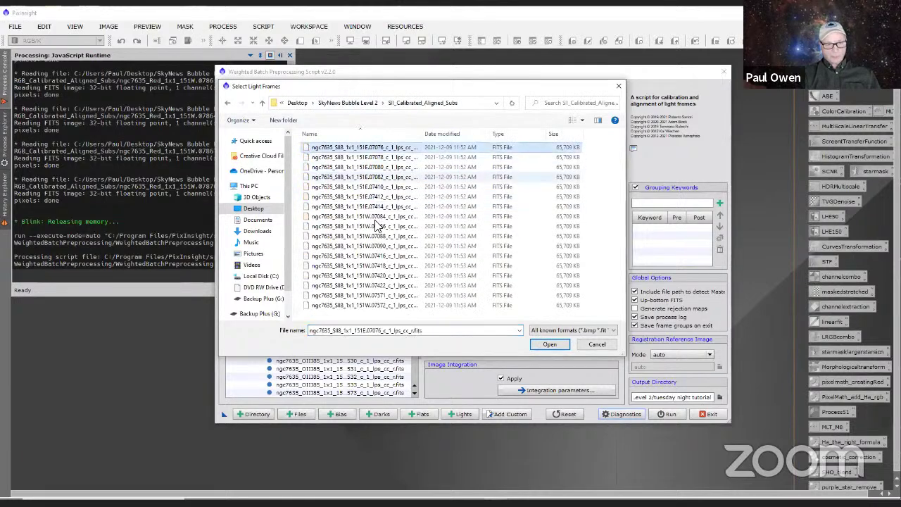
pyautogui.keyDown('shift'); pyautogui.click(373, 304); pyautogui.keyUp('shift')
pyautogui.click(548, 346)
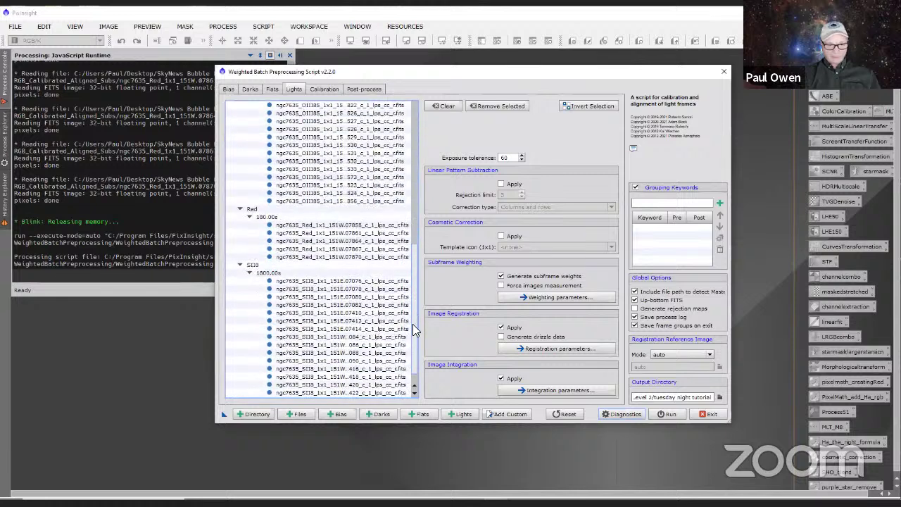
pyautogui.scroll(-2, 417, 236)
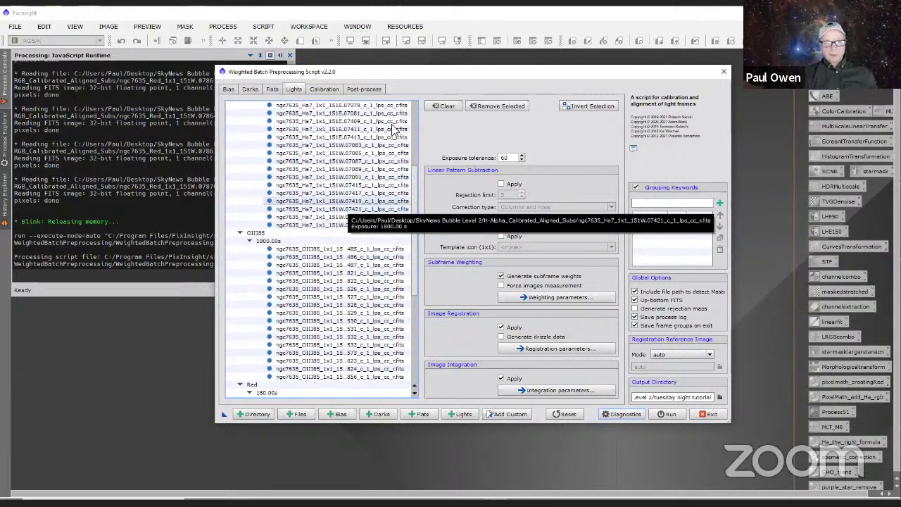
# - Review the calibration overview of the light groups and examine the Blue group's warnings and calibration settings
pyautogui.click(323, 89)
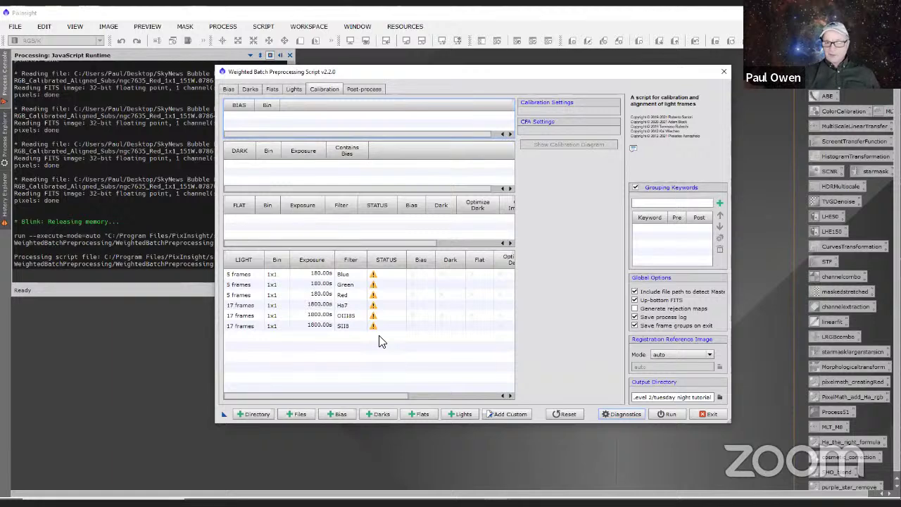
pyautogui.click(374, 279)
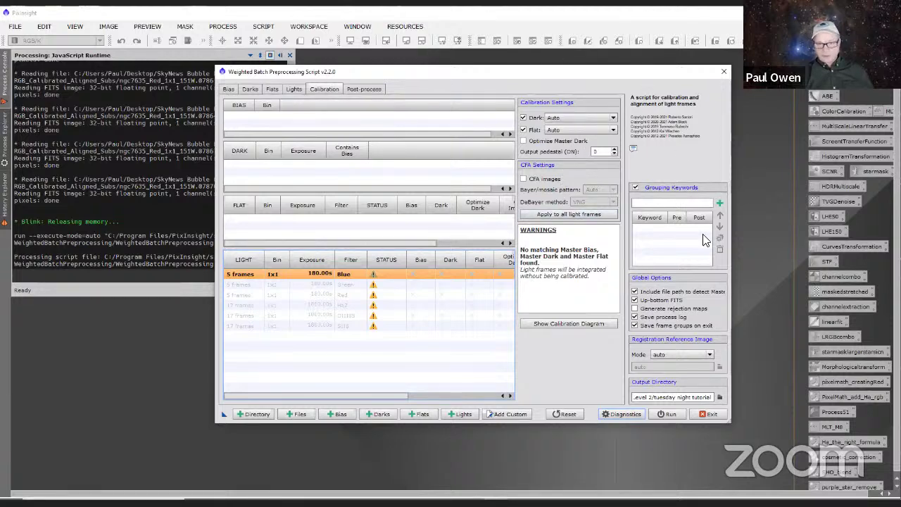
pyautogui.moveTo(564, 154)
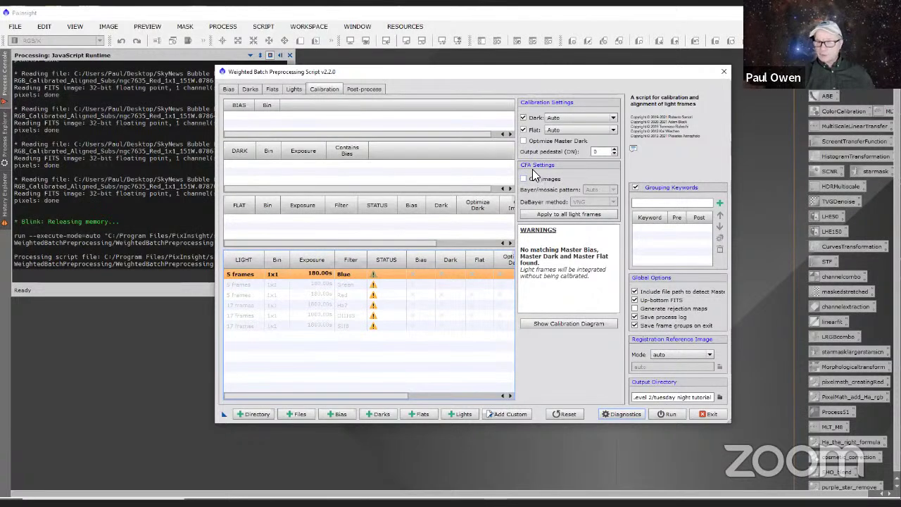
# - Try the CFA images option on the Blue lights with the Bayer/mosaic pattern on Auto, and turn the option off again
pyautogui.moveTo(539, 180)
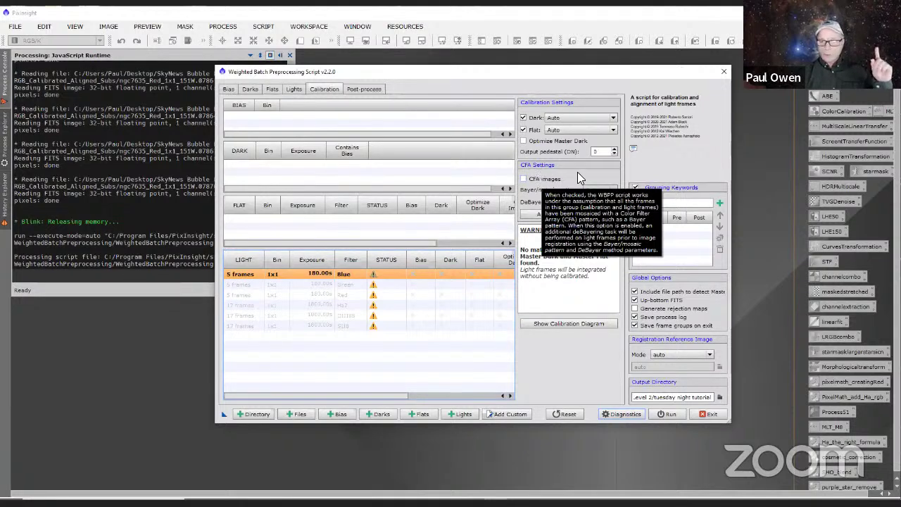
pyautogui.click(524, 179)
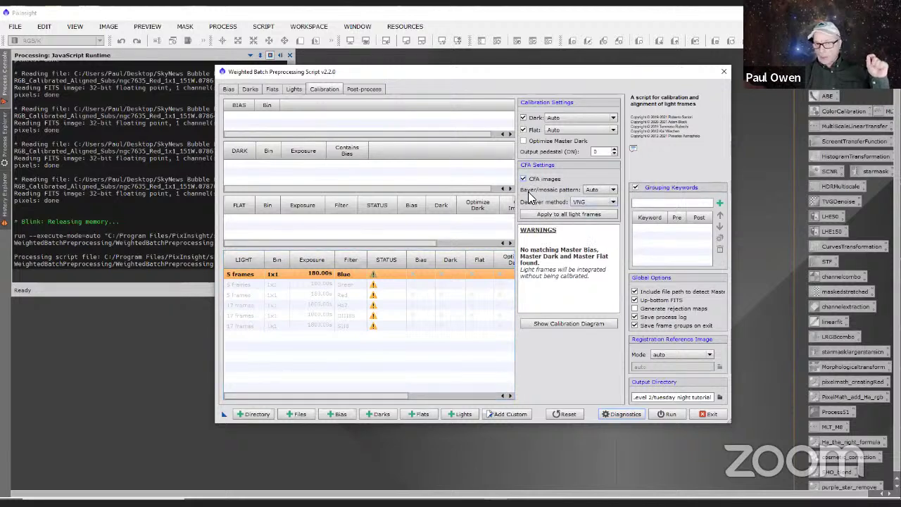
pyautogui.click(598, 190)
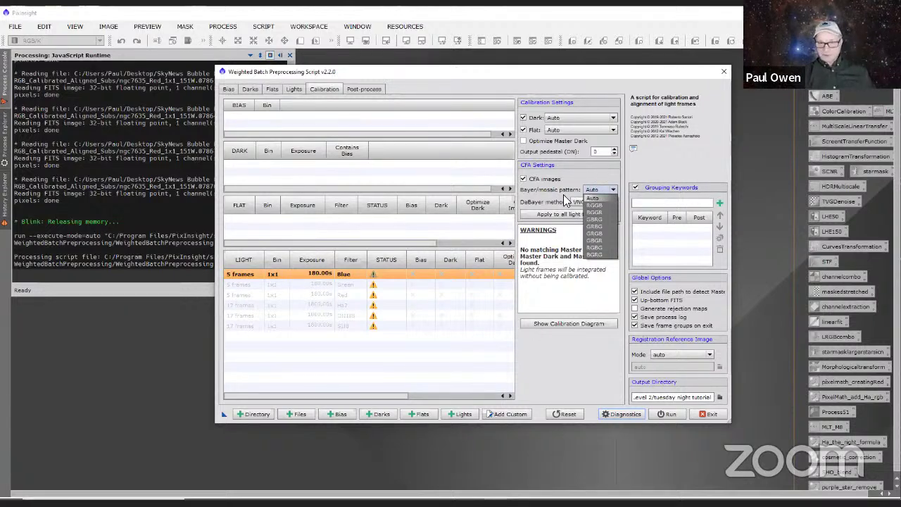
pyautogui.click(605, 198)
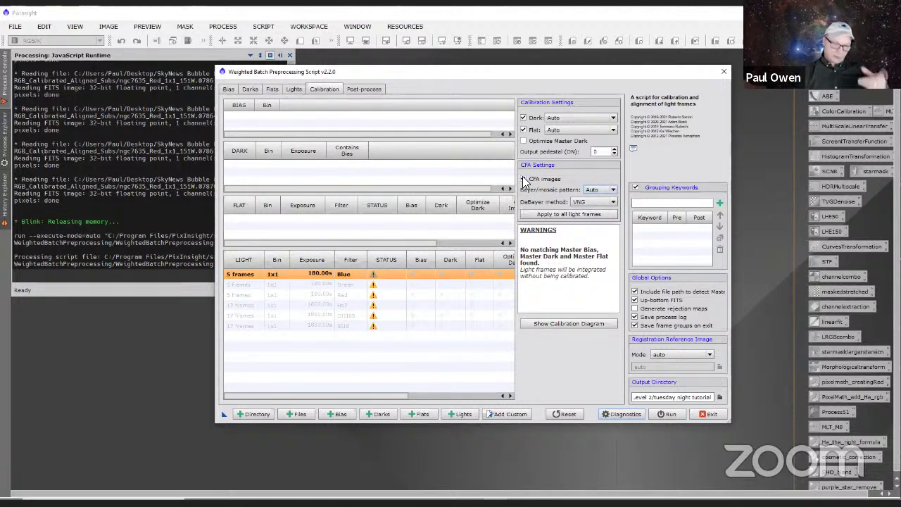
pyautogui.moveTo(524, 181)
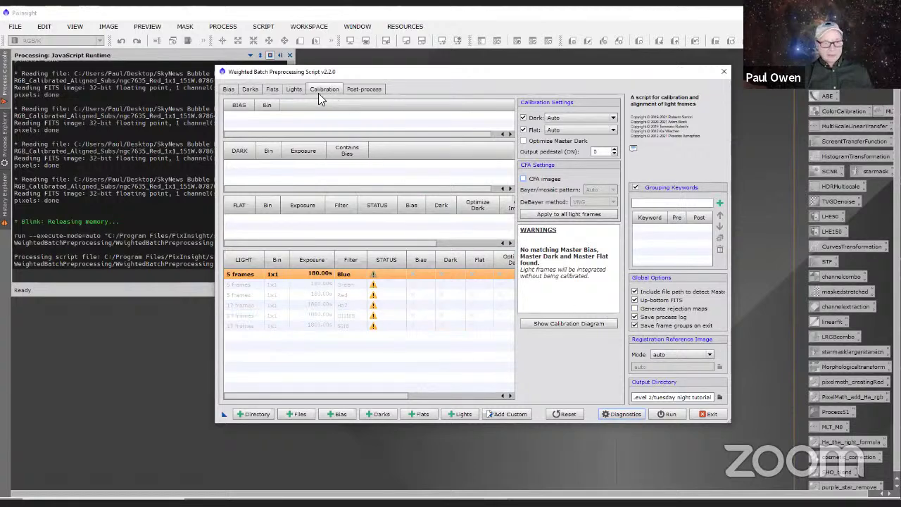
# - Review the light frames' subframe weighting, image registration and image integration settings and the registration reference image mode
pyautogui.click(300, 89)
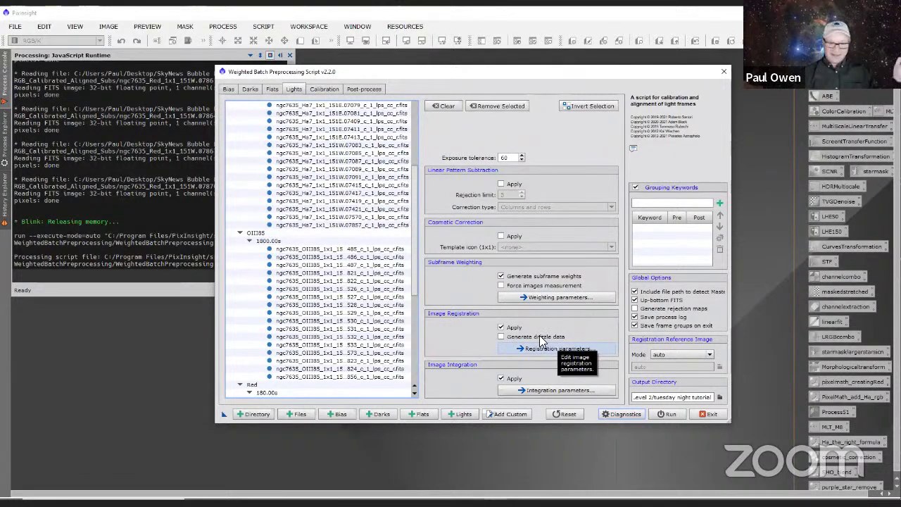
pyautogui.click(499, 379)
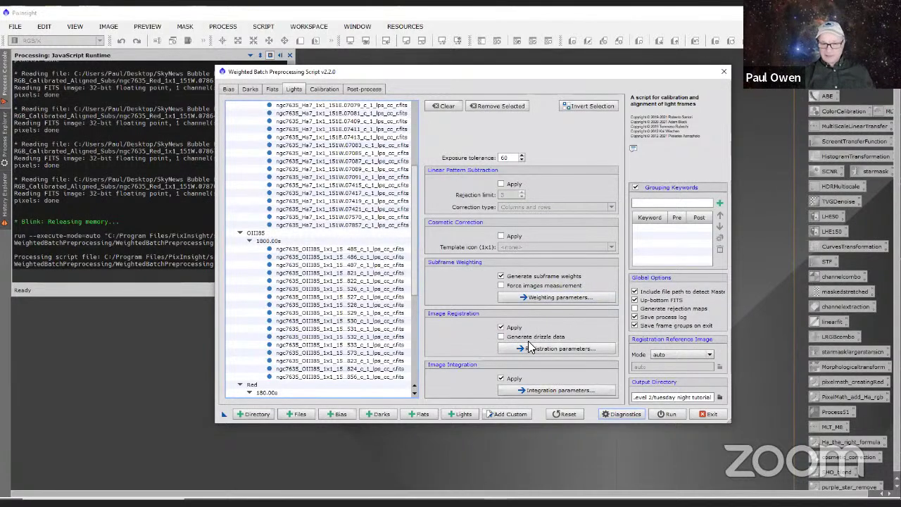
pyautogui.click(501, 275)
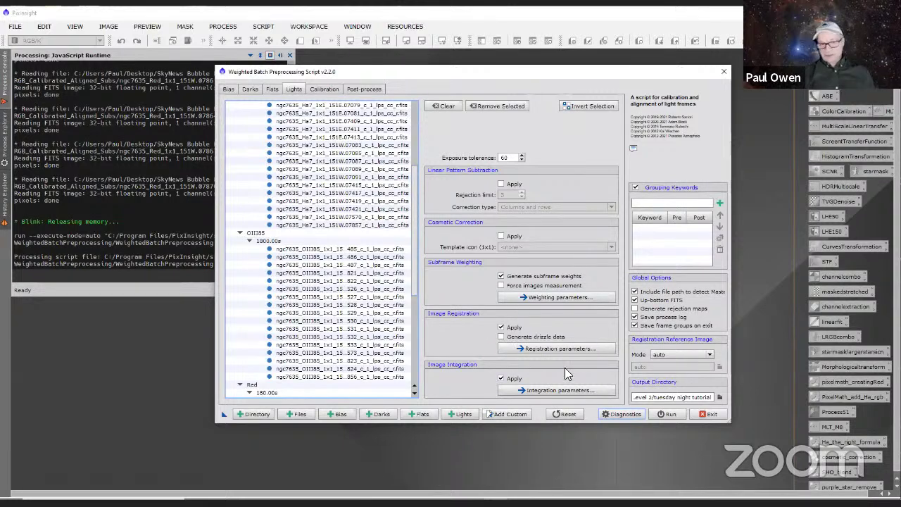
pyautogui.click(654, 356)
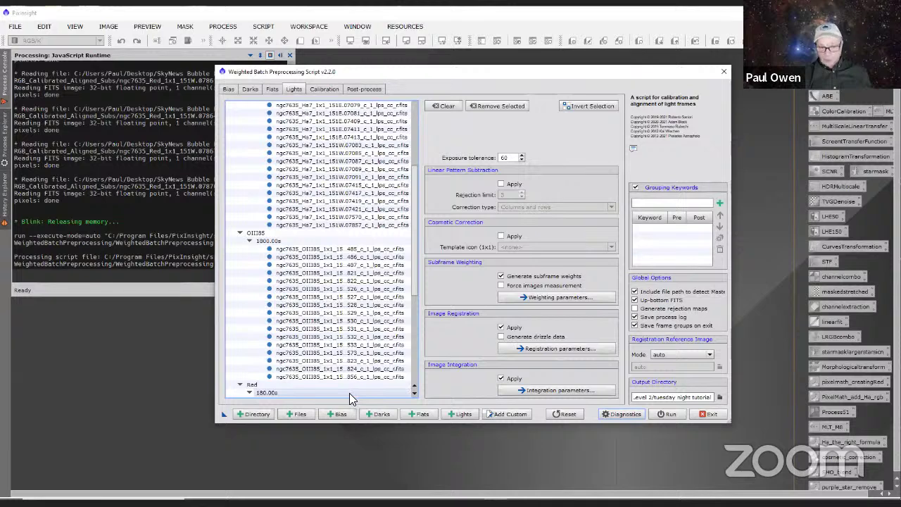
# - Check the output directory's location by browsing SkyNews Bubble Level 2 and its tuesday night tutorial folder, leaving the selection dialog without choosing
pyautogui.click(719, 396)
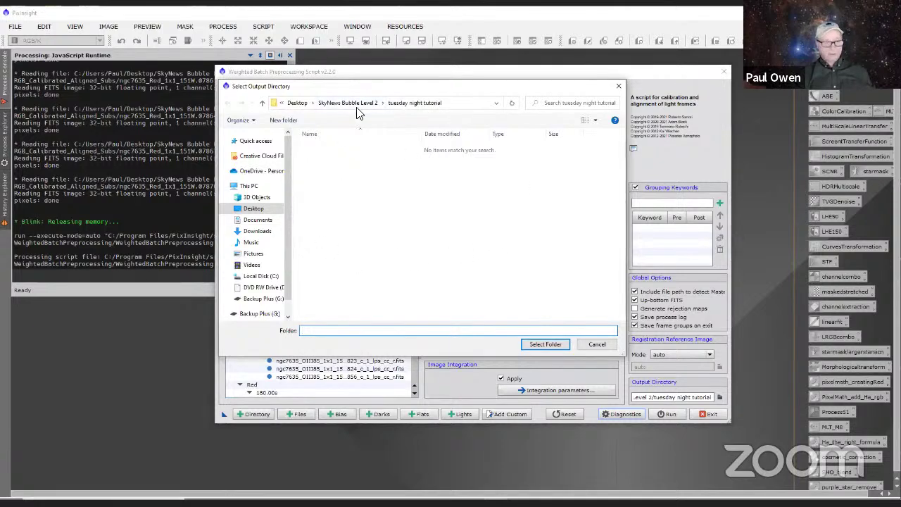
pyautogui.click(346, 103)
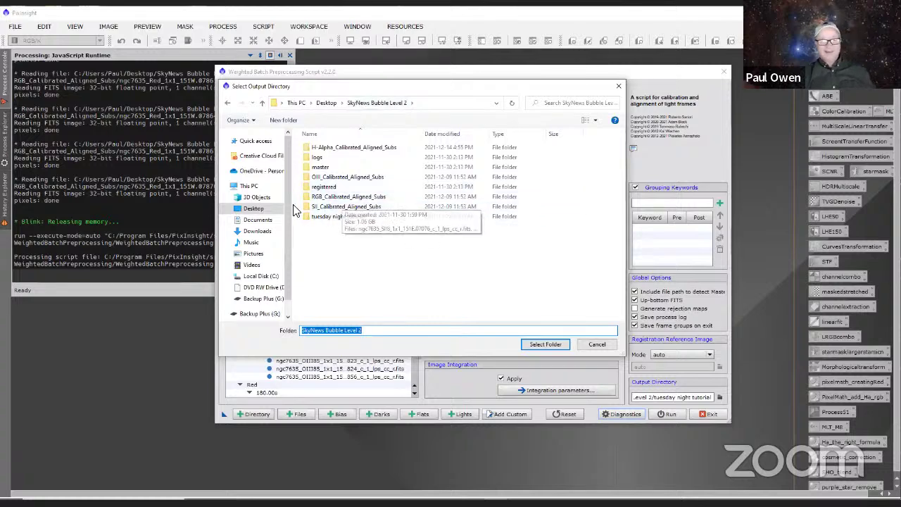
pyautogui.doubleClick(341, 220)
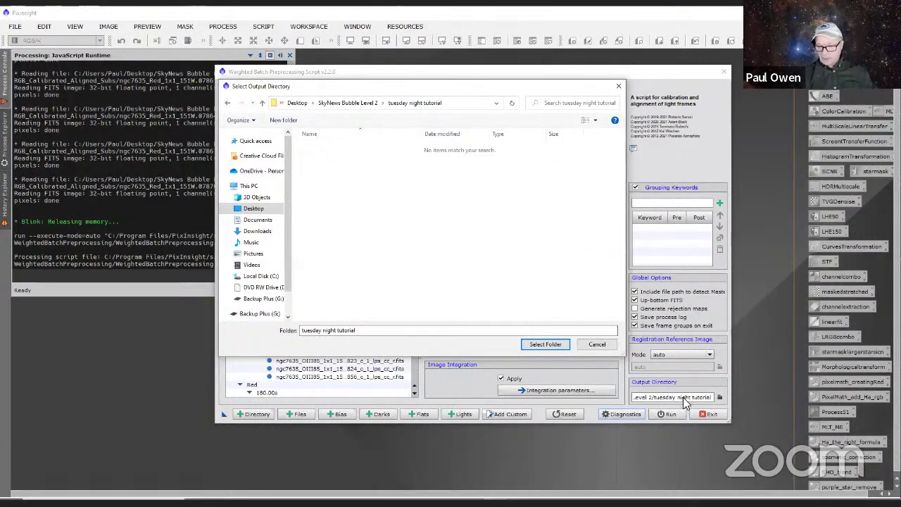
pyautogui.click(597, 342)
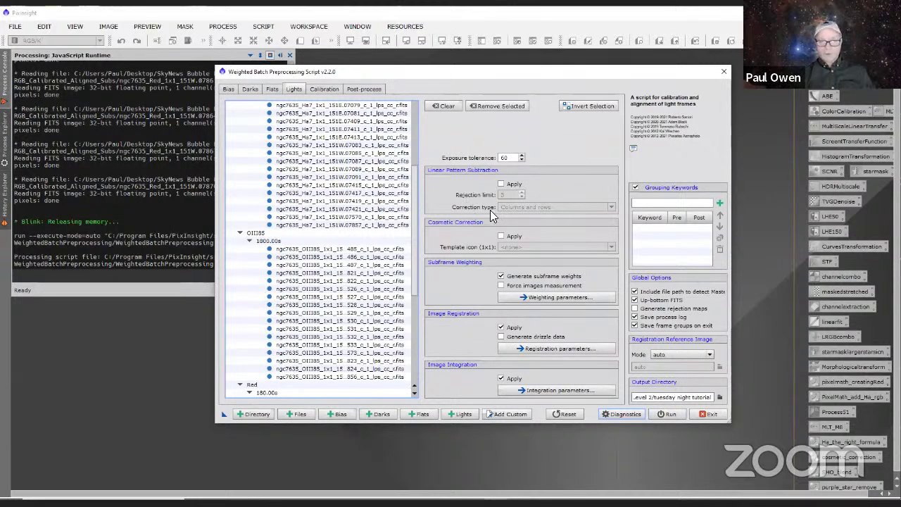
# - Review the post-process overview of the master lights, read through the diagnostic messages, and exit the preprocessing script
pyautogui.click(366, 89)
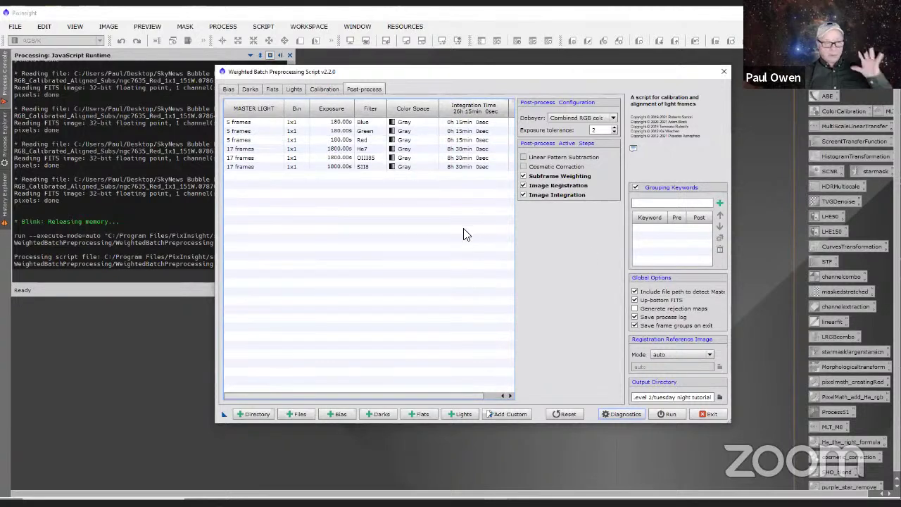
pyautogui.click(624, 415)
pyautogui.moveTo(633, 302); pyautogui.dragTo(627, 217)
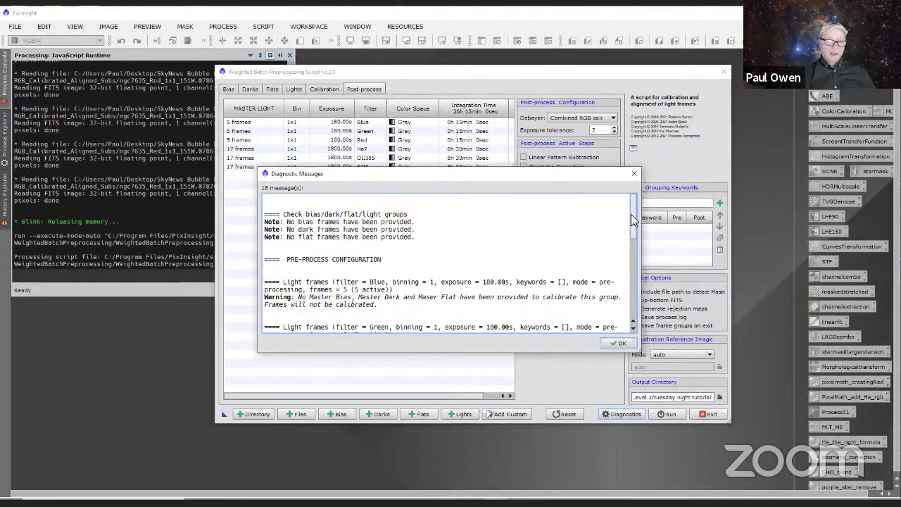
pyautogui.moveTo(631, 214); pyautogui.dragTo(635, 230)
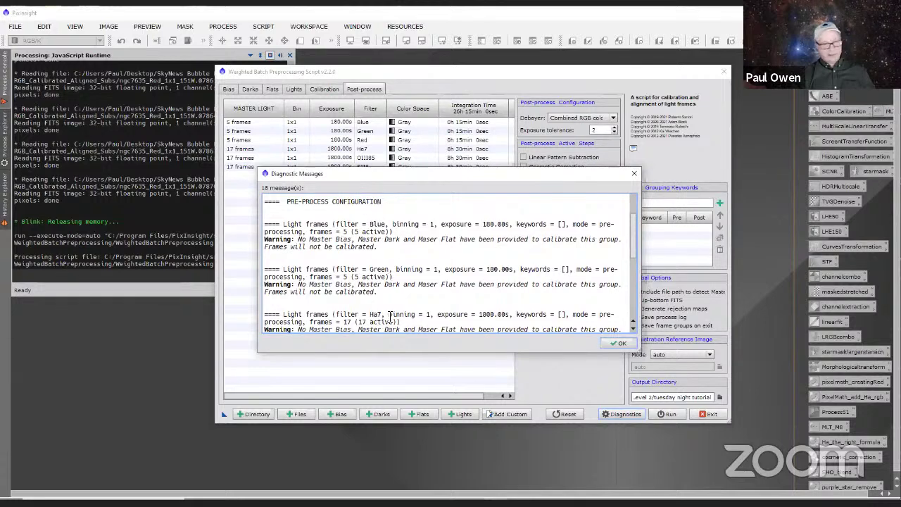
pyautogui.moveTo(631, 235); pyautogui.dragTo(630, 314)
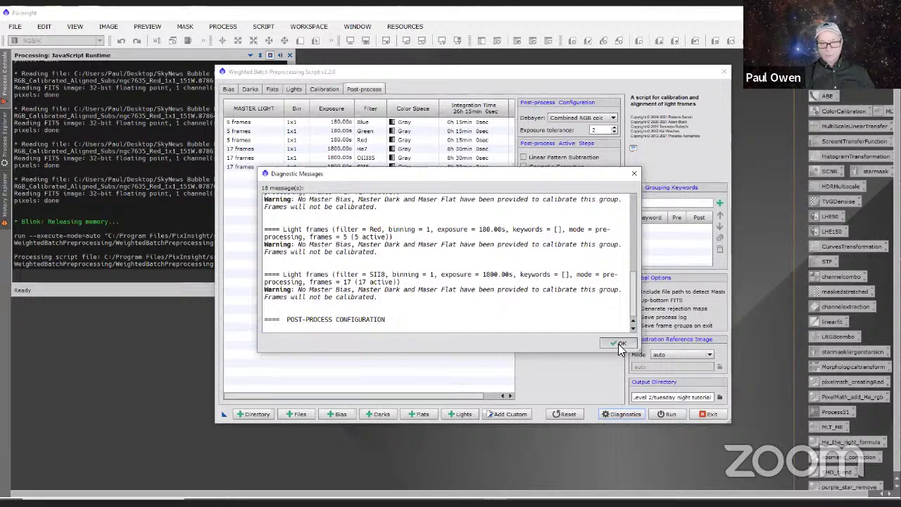
pyautogui.click(620, 345)
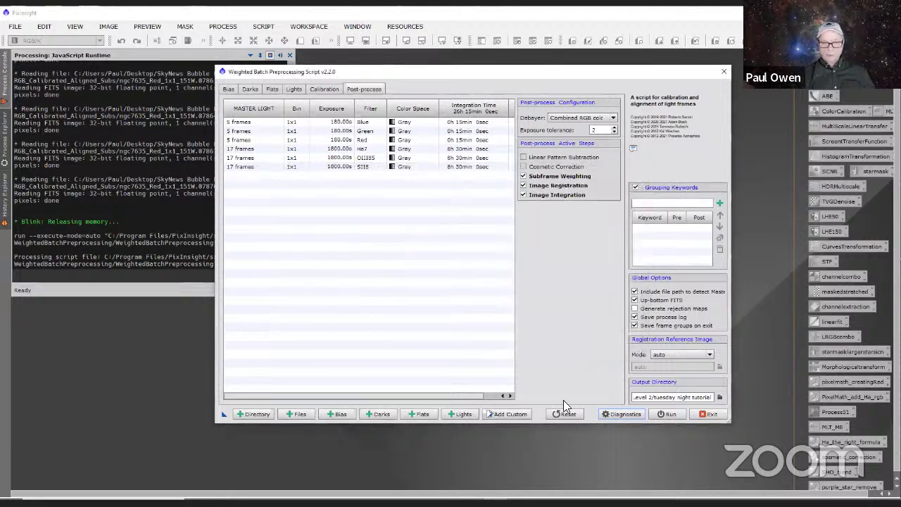
pyautogui.click(666, 412)
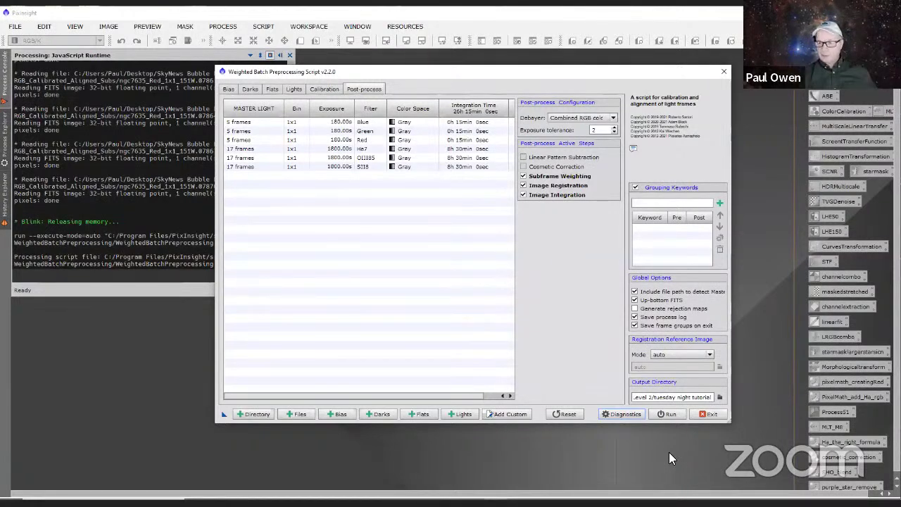
pyautogui.click(712, 414)
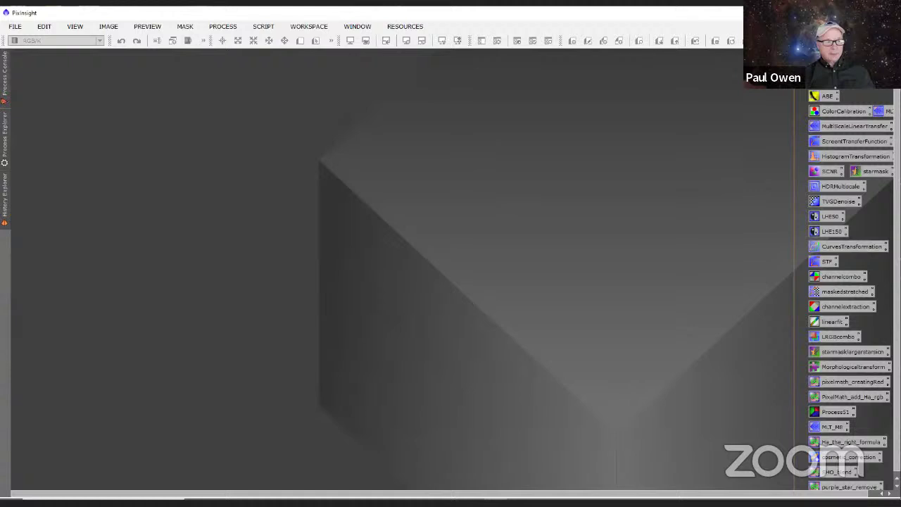
# - Open all six masterLight files, Blue through SII8, from the master folder of the bubble tutorial on the Desktop
pyautogui.click(16, 27)
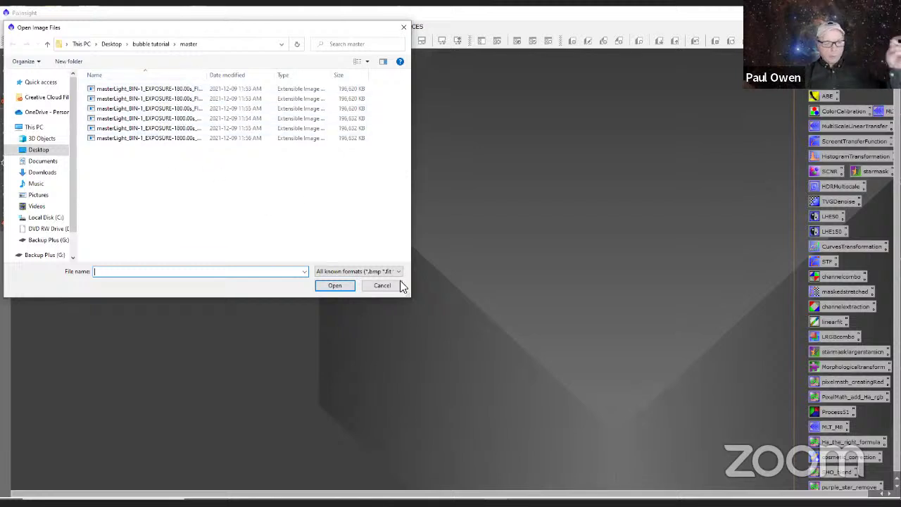
pyautogui.click(204, 90)
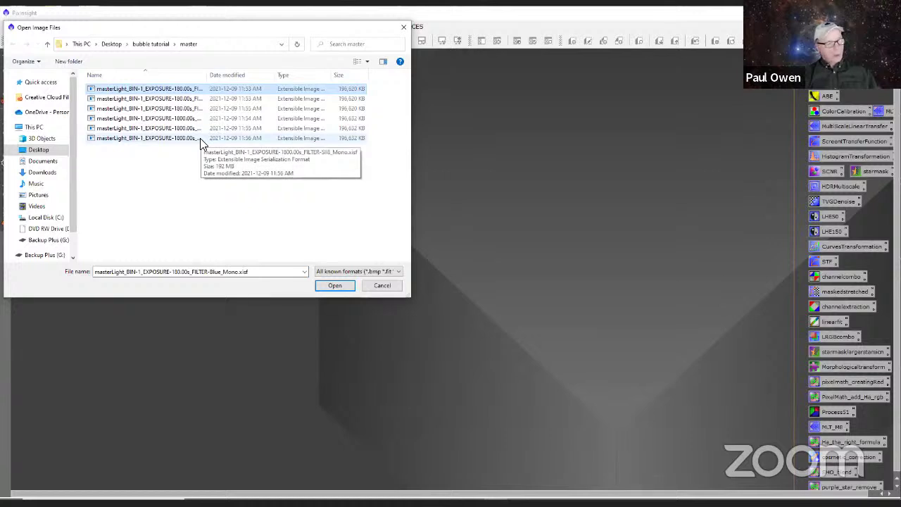
pyautogui.keyDown('shift'); pyautogui.click(200, 138); pyautogui.keyUp('shift')
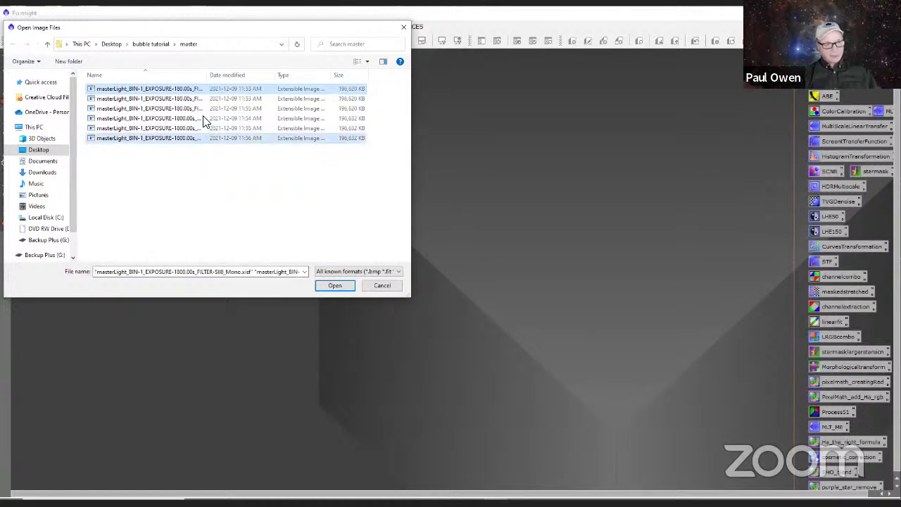
pyautogui.click(194, 88)
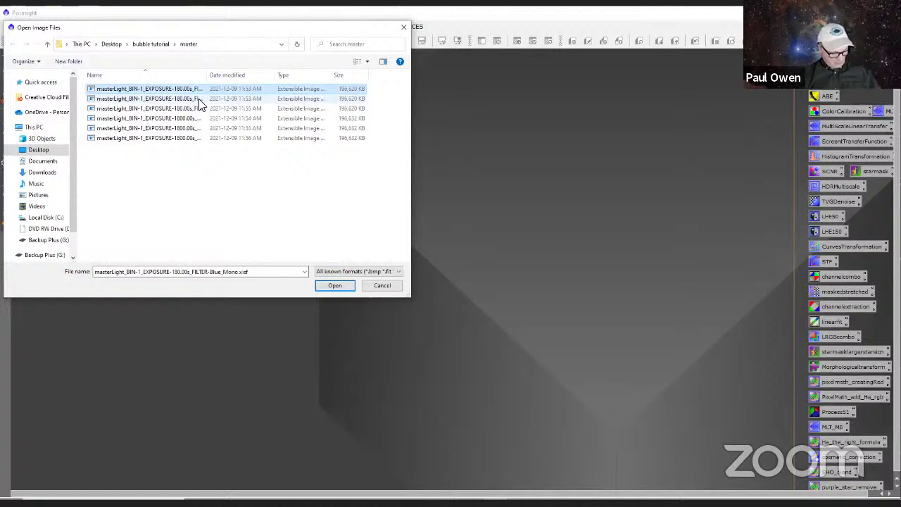
pyautogui.keyDown('shift'); pyautogui.click(207, 138); pyautogui.keyUp('shift')
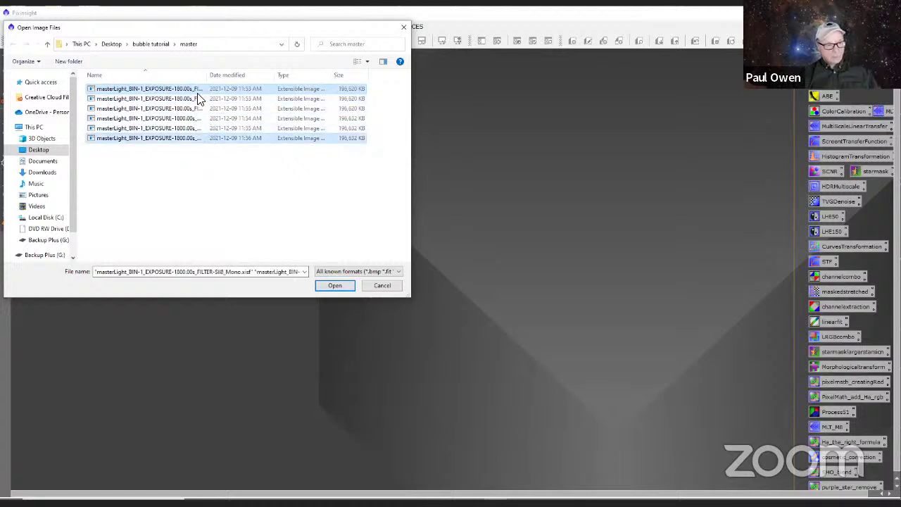
pyautogui.click(197, 138)
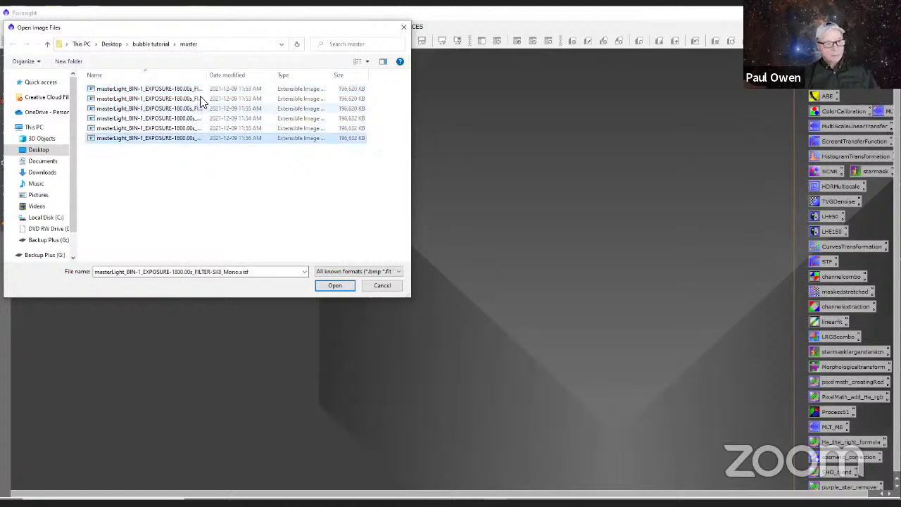
pyautogui.keyDown('shift'); pyautogui.click(200, 89); pyautogui.keyUp('shift')
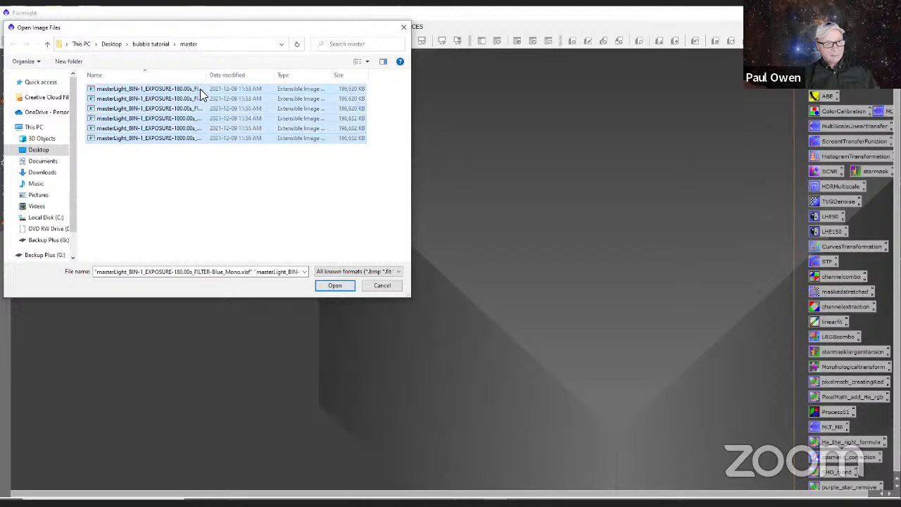
pyautogui.click(335, 287)
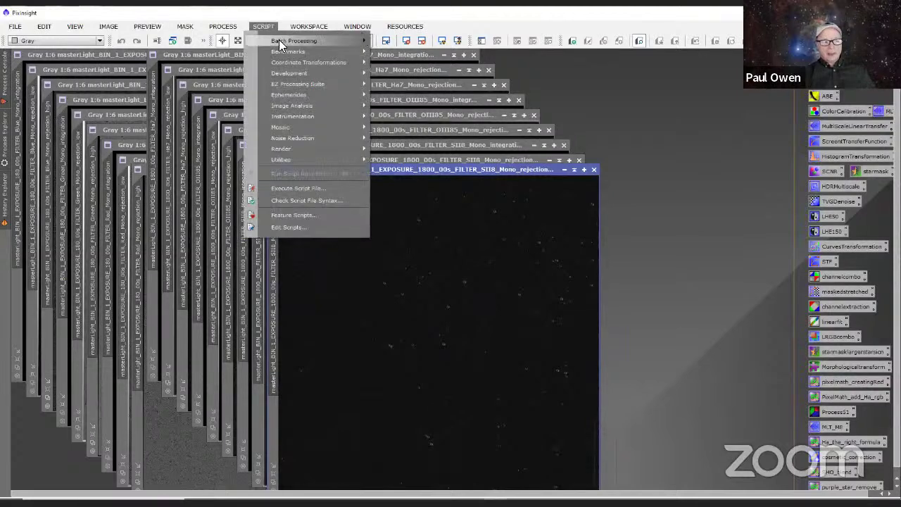
# - Reopen the WeightedBatchPreprocessing script to review its calibration overview and light frame settings, and close it again
pyautogui.moveTo(279, 42)
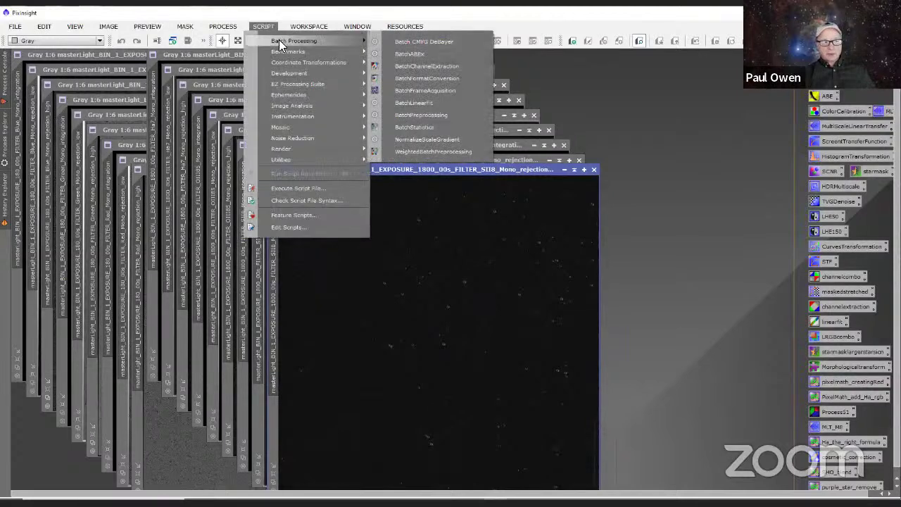
pyautogui.click(432, 152)
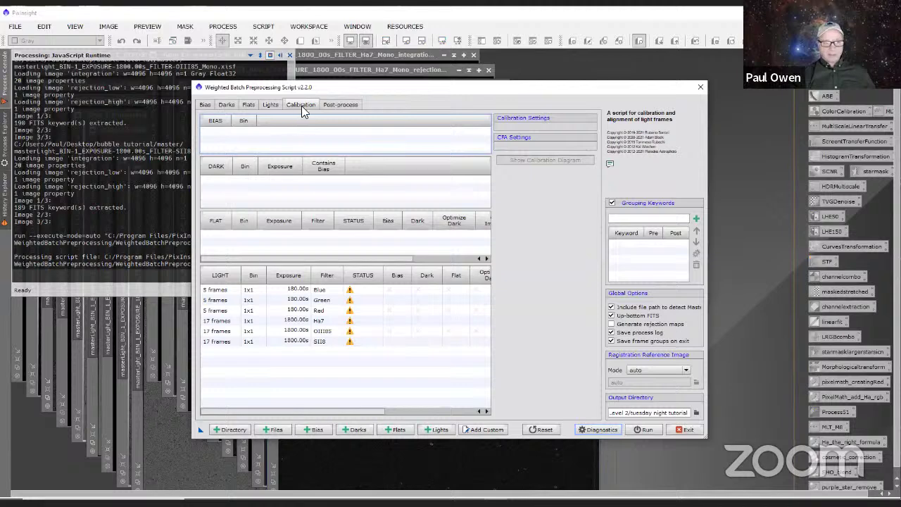
pyautogui.click(270, 104)
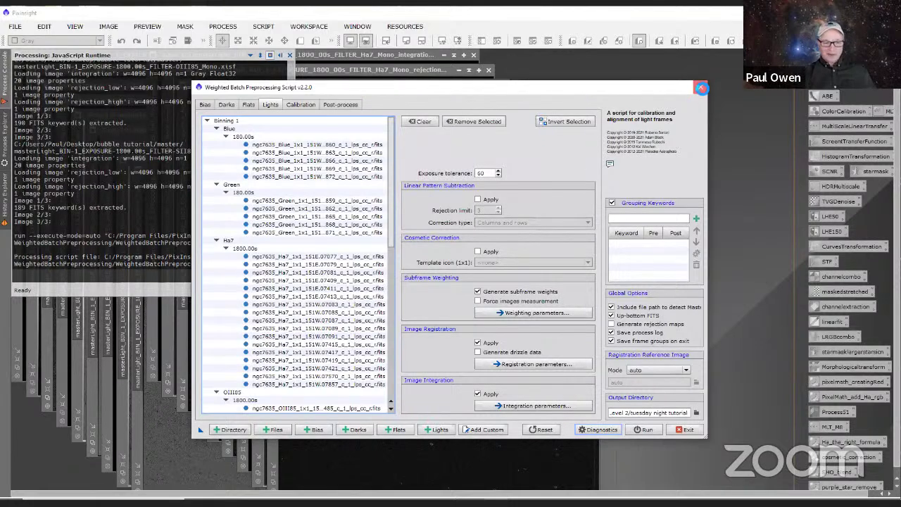
pyautogui.click(700, 88)
# - Close the two SII8 rejection images and minimize the SII8 integration image to an icon
pyautogui.moveTo(536, 170); pyautogui.dragTo(539, 179)
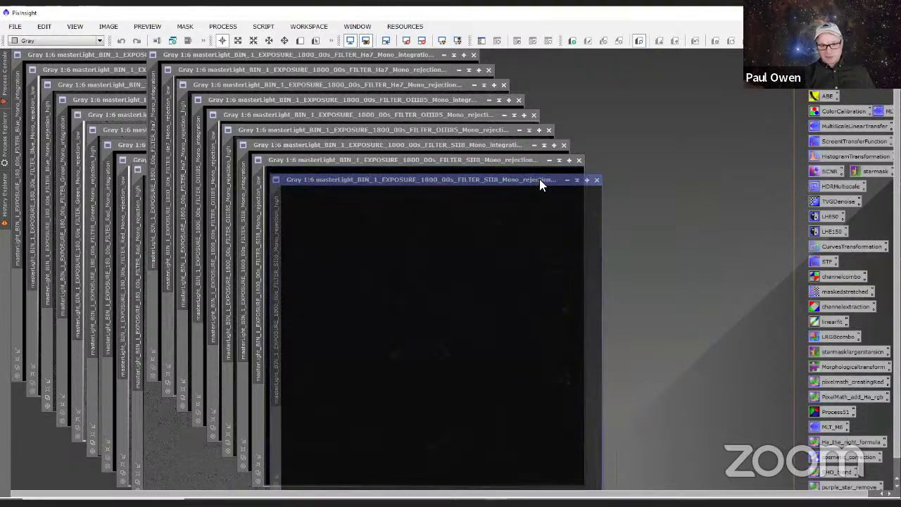
pyautogui.click(597, 177)
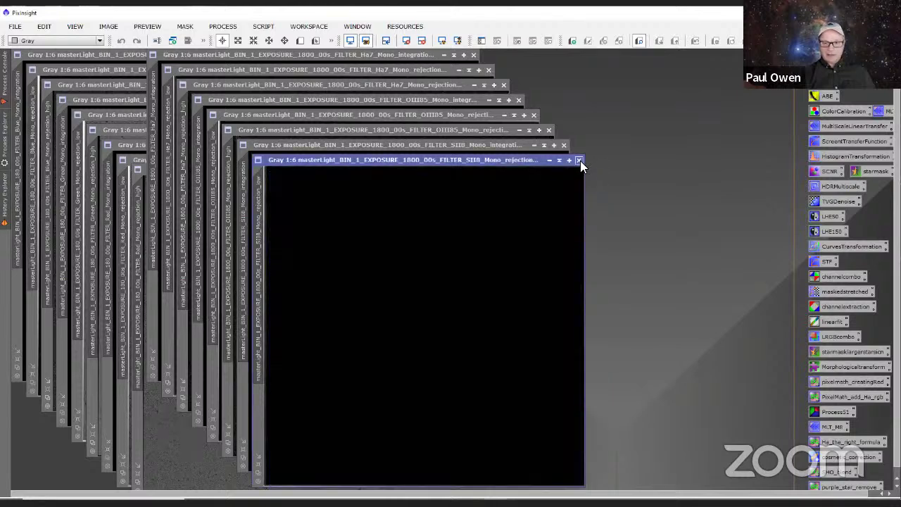
pyautogui.click(579, 160)
pyautogui.moveTo(432, 154); pyautogui.dragTo(482, 170)
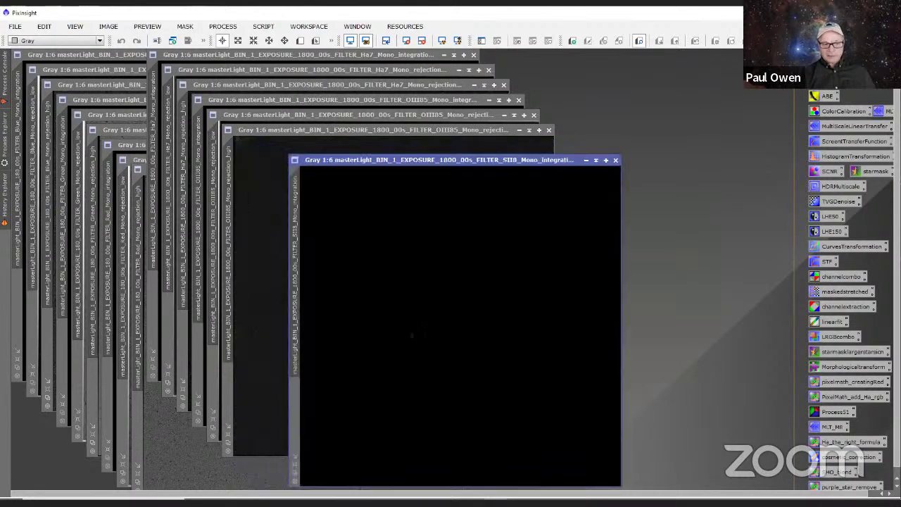
pyautogui.click(586, 160)
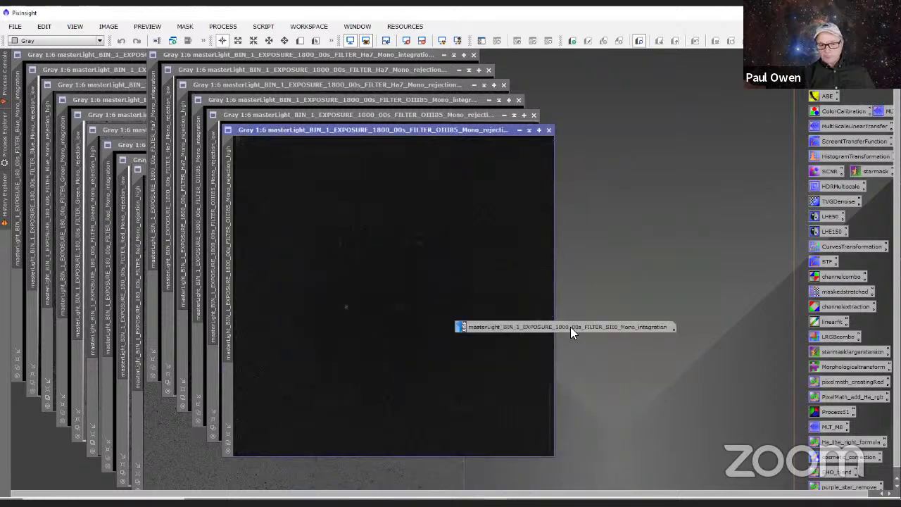
# - Close the two OIII85 rejection images and minimize the OIII85 integration image to an icon
pyautogui.click(549, 130)
pyautogui.click(534, 115)
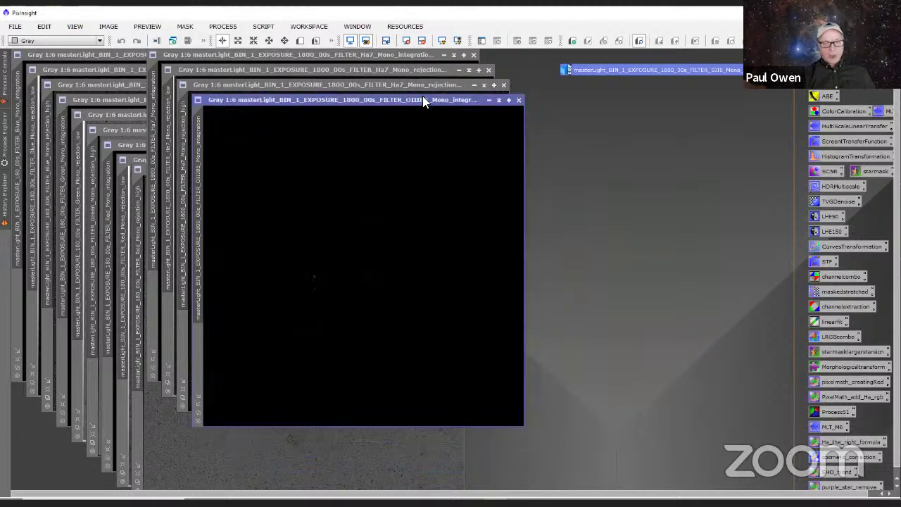
pyautogui.click(489, 100)
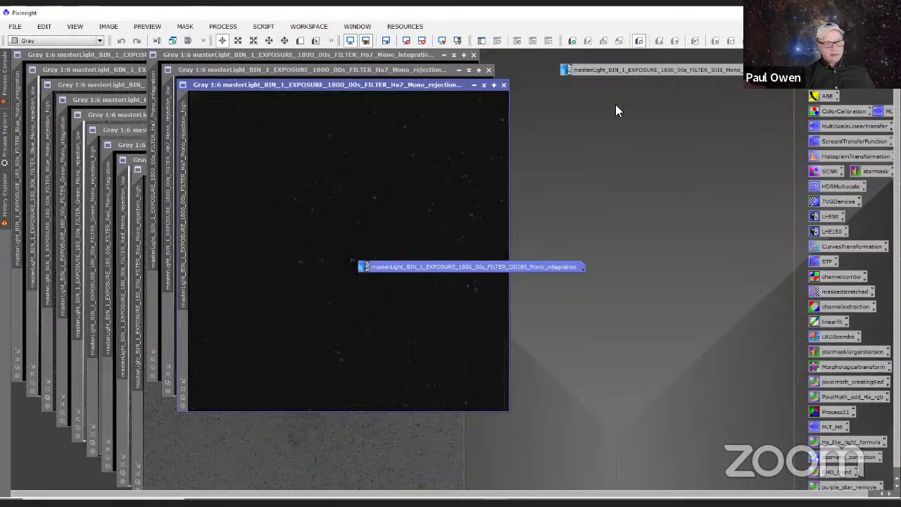
# - Close the two Ha7 rejection images and minimize the Ha7 integration image to an icon
pyautogui.click(503, 84)
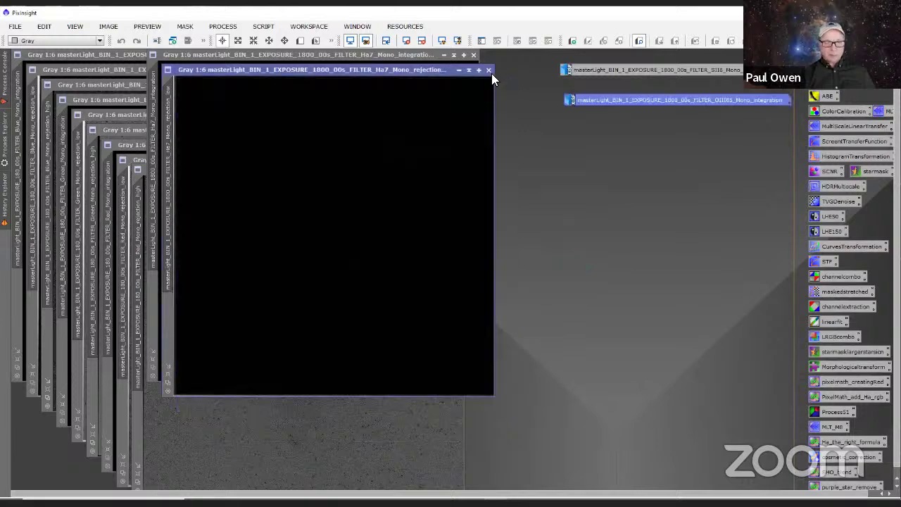
pyautogui.click(489, 70)
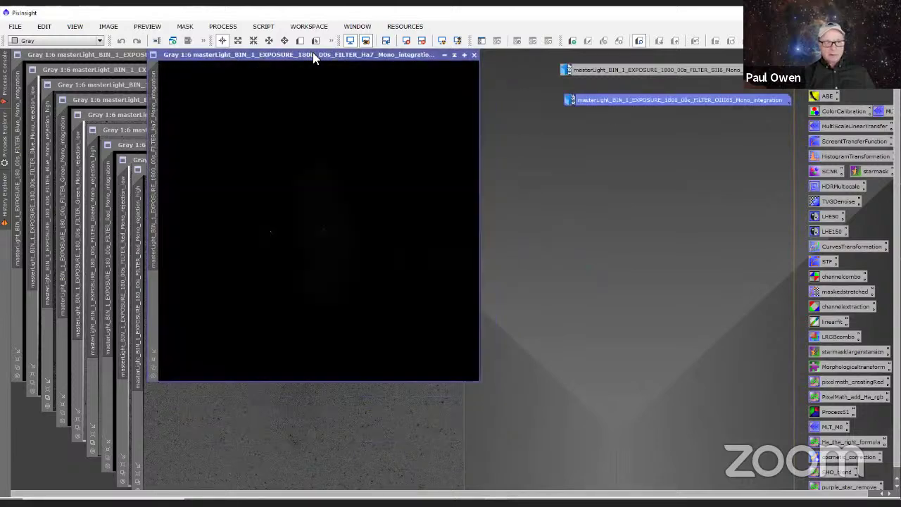
pyautogui.click(442, 56)
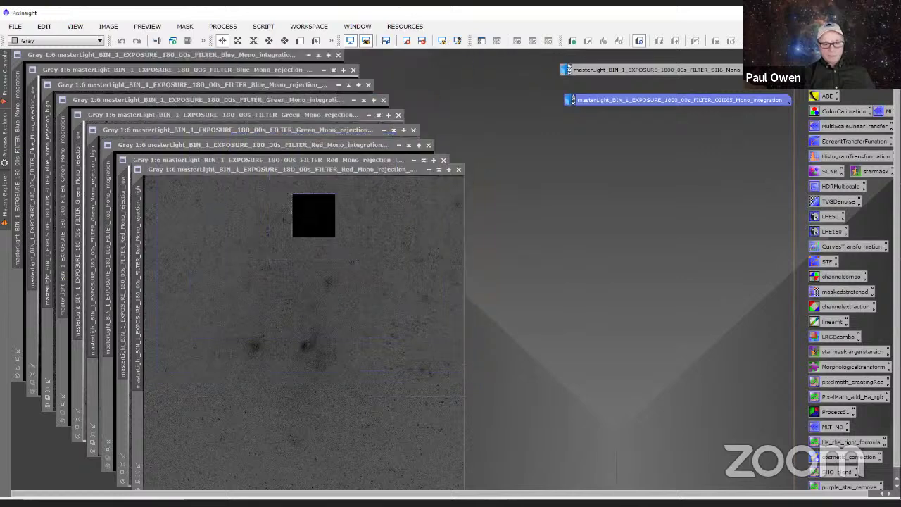
# - Close the two Red rejection images and minimize the Red integration image to an icon
pyautogui.click(458, 169)
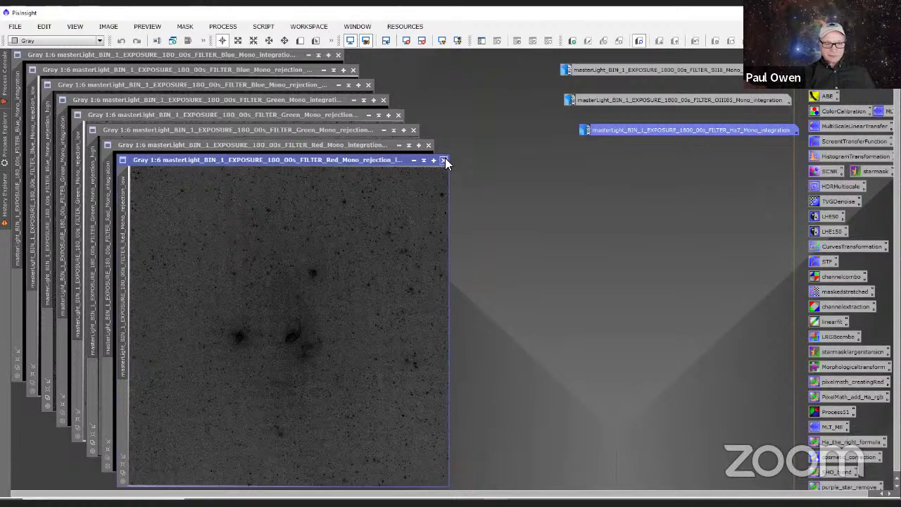
pyautogui.click(442, 161)
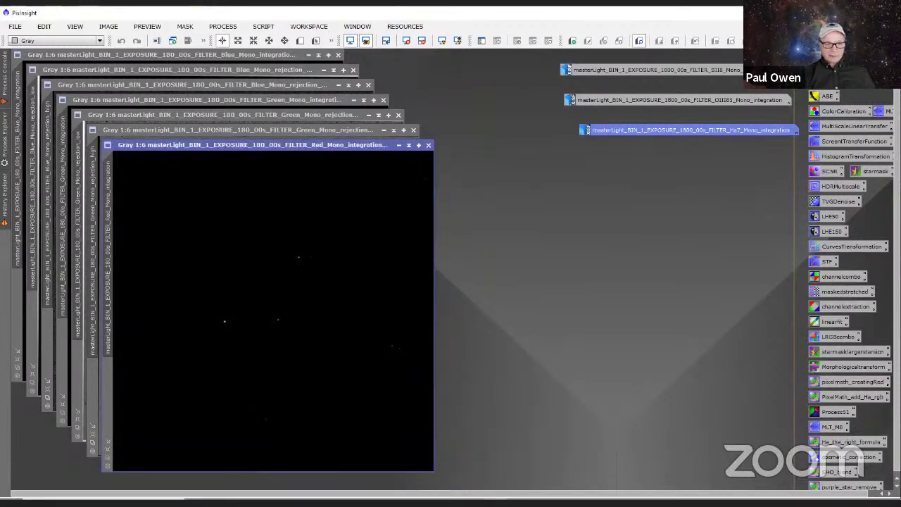
pyautogui.click(398, 145)
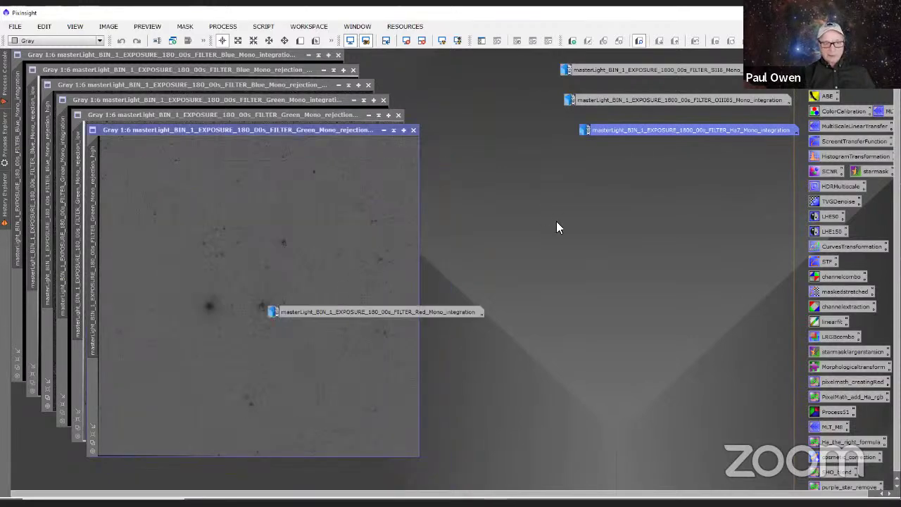
# - Close the two Green rejection images and minimize the Green integration image to an icon
pyautogui.click(413, 130)
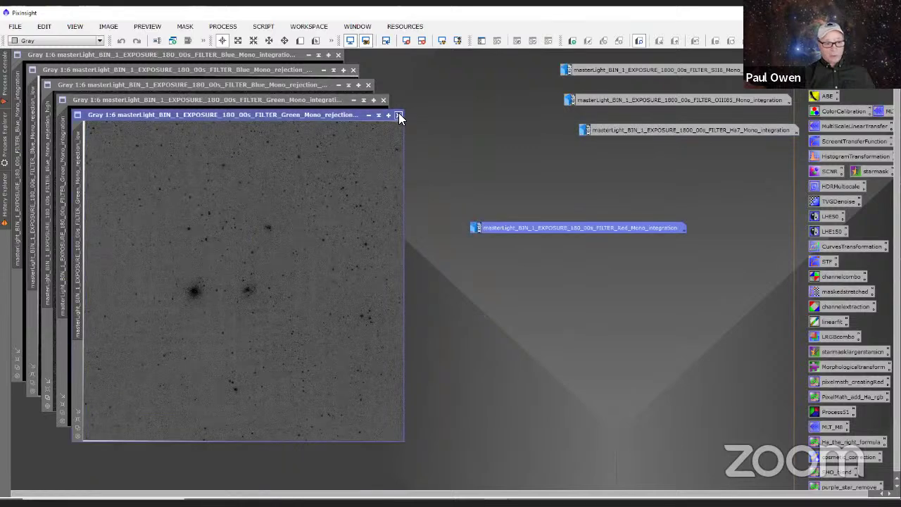
pyautogui.click(398, 115)
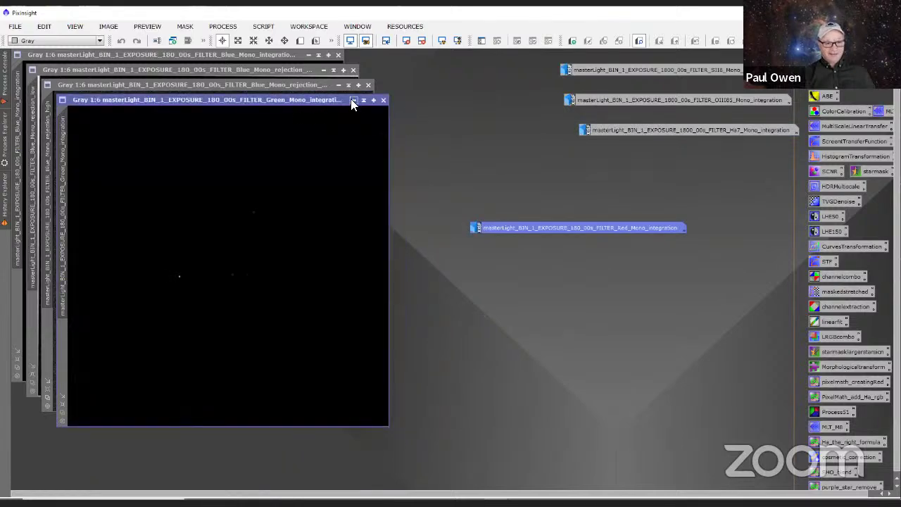
pyautogui.click(353, 100)
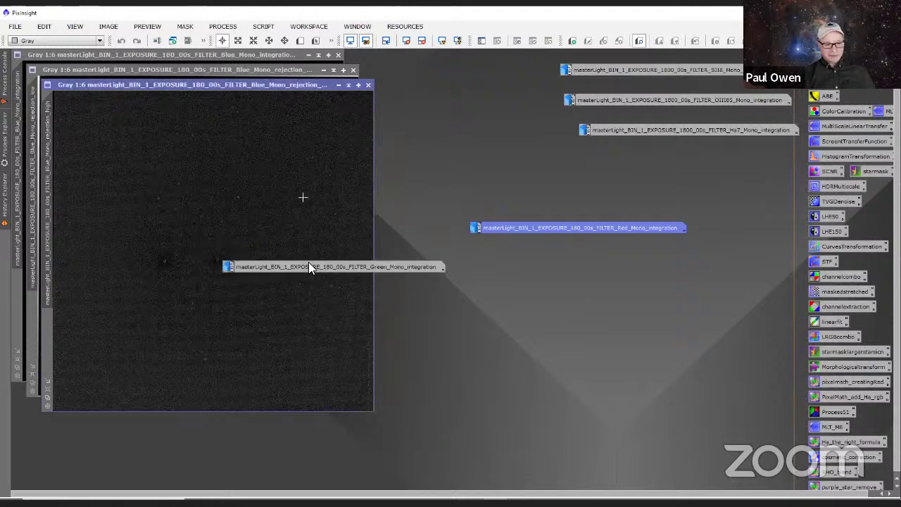
# - Close the two Blue rejection images, minimize the Blue integration image and place its icon directly above the Red one
pyautogui.click(369, 86)
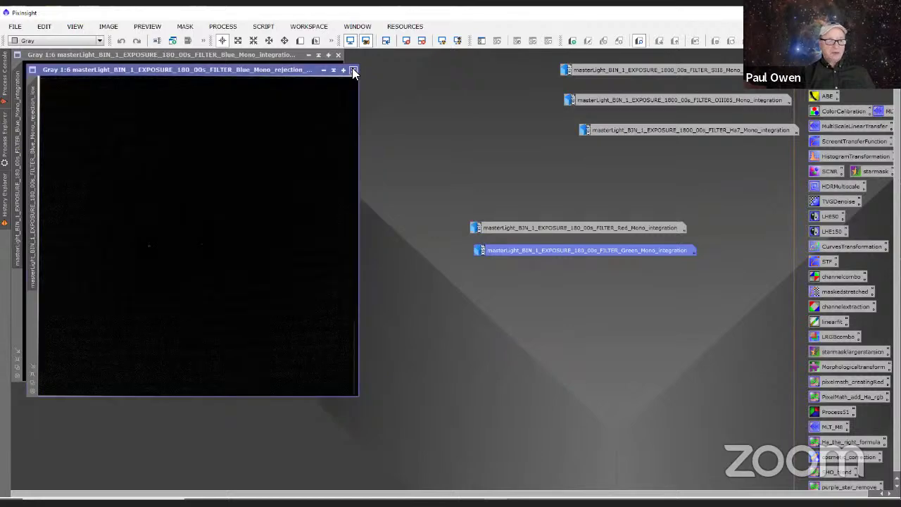
pyautogui.click(352, 71)
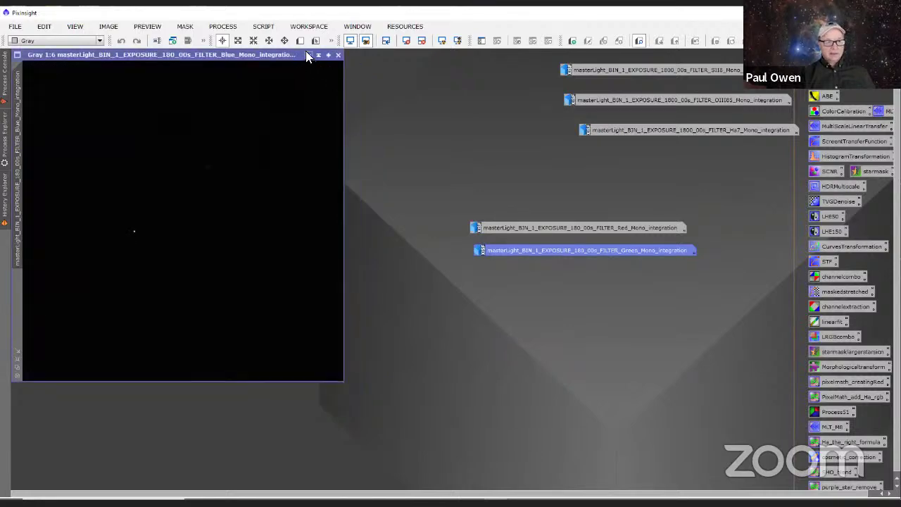
pyautogui.click(308, 55)
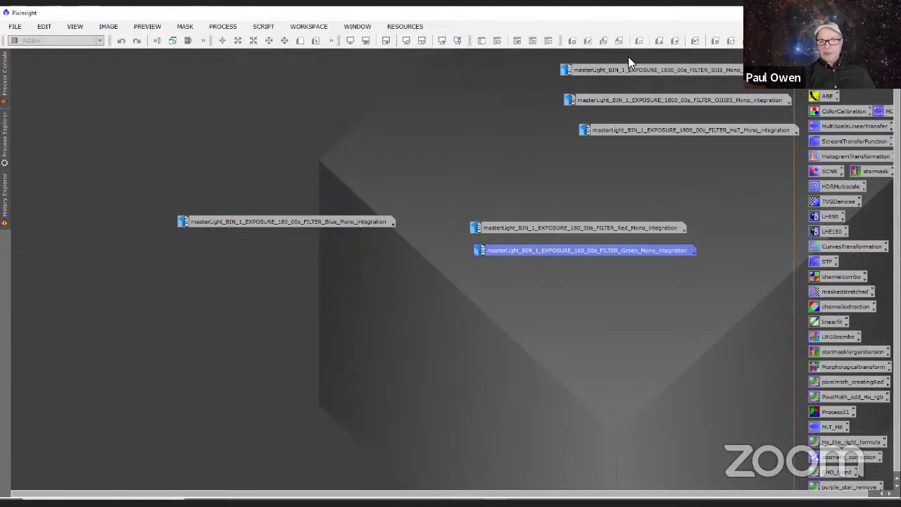
pyautogui.moveTo(282, 222); pyautogui.dragTo(575, 205)
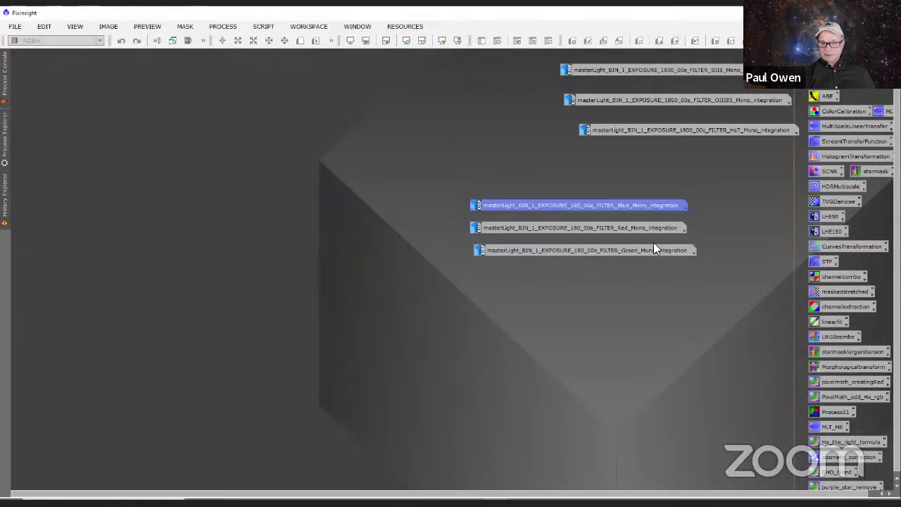
# - Gather the SII8, OIII85 and Ha7 integration icons in a column on the side of the workspace opposite the process icons
pyautogui.click(609, 70)
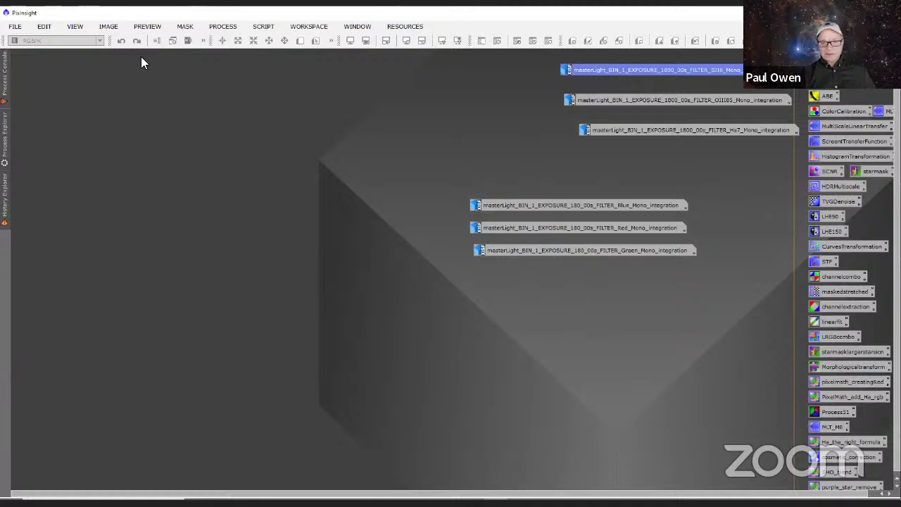
pyautogui.moveTo(141, 63); pyautogui.dragTo(140, 67)
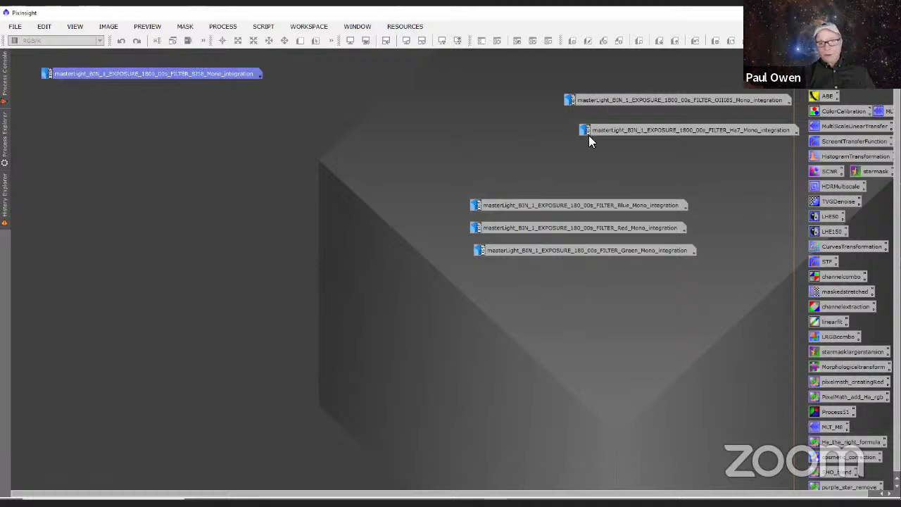
pyautogui.moveTo(623, 103); pyautogui.dragTo(100, 106)
pyautogui.moveTo(613, 132); pyautogui.dragTo(78, 131)
# - Line up the Blue, Red and Green integration icons in a column below the narrowband icons
pyautogui.click(532, 206)
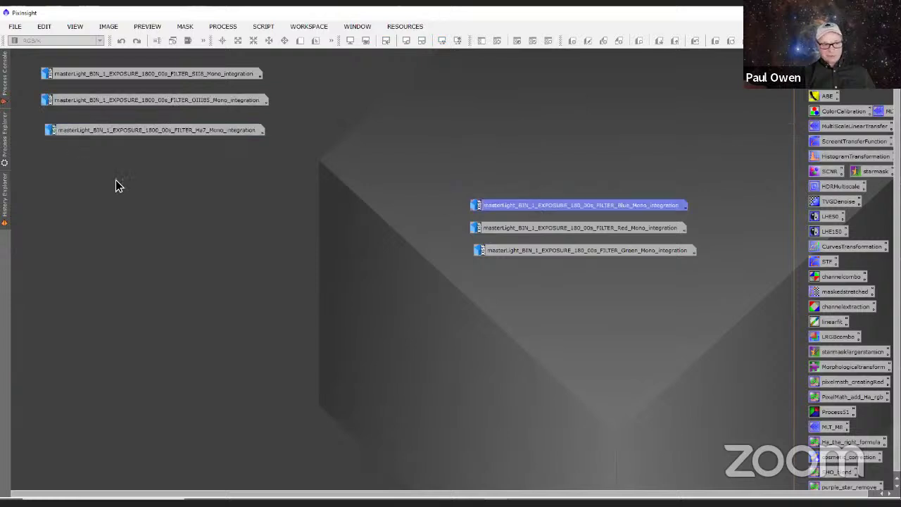
pyautogui.moveTo(117, 185); pyautogui.dragTo(118, 185)
pyautogui.click(533, 228)
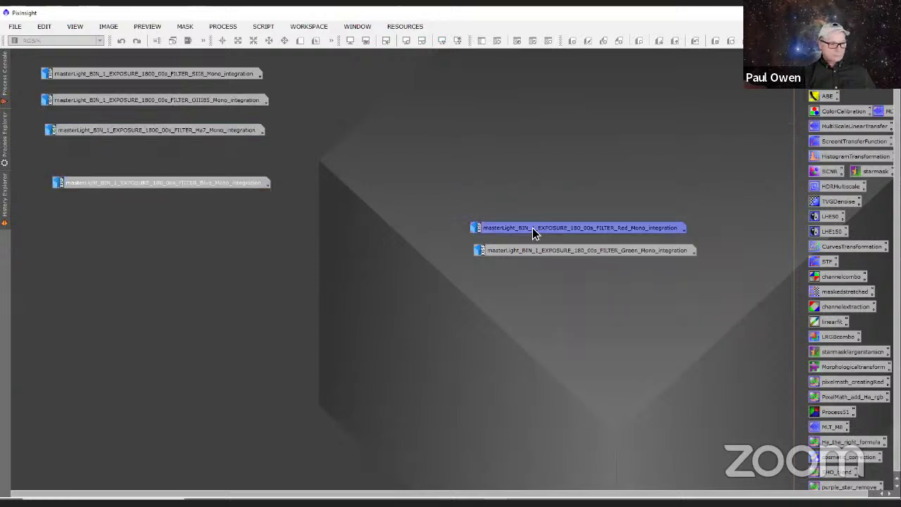
pyautogui.moveTo(532, 227); pyautogui.dragTo(107, 215)
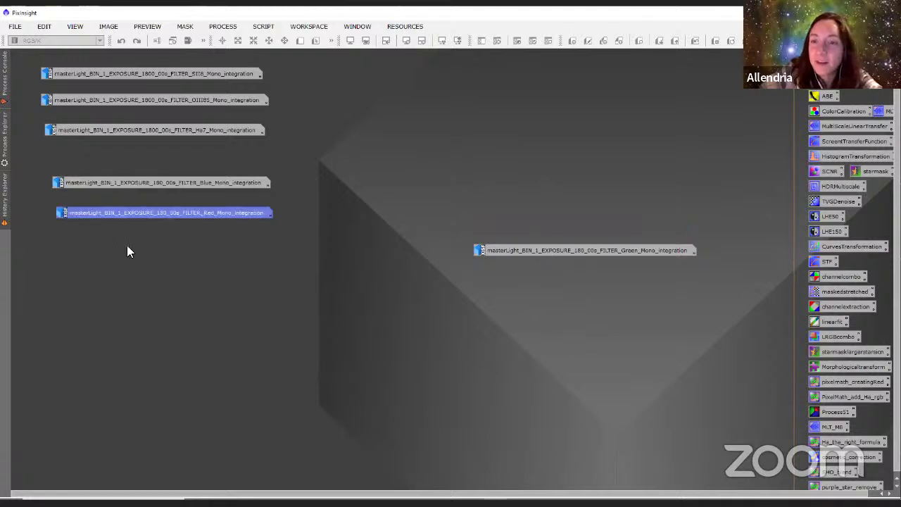
pyautogui.moveTo(126, 251); pyautogui.dragTo(127, 252)
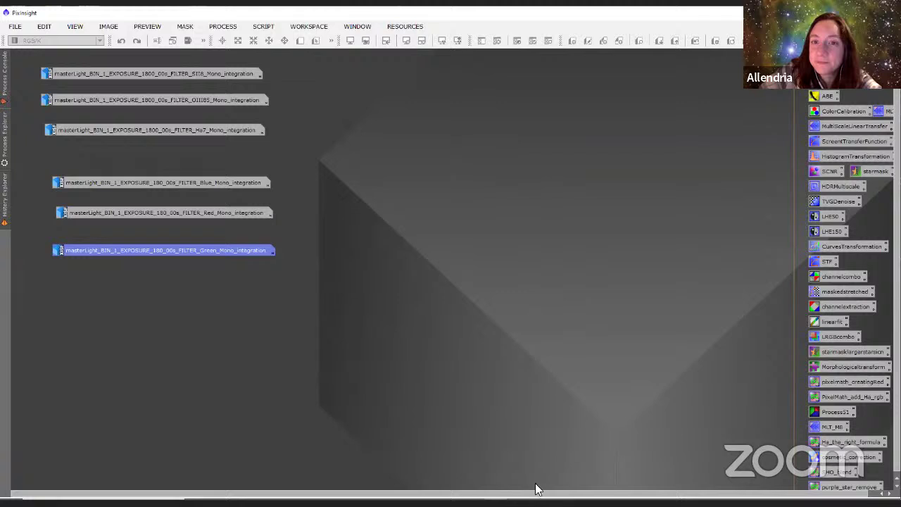
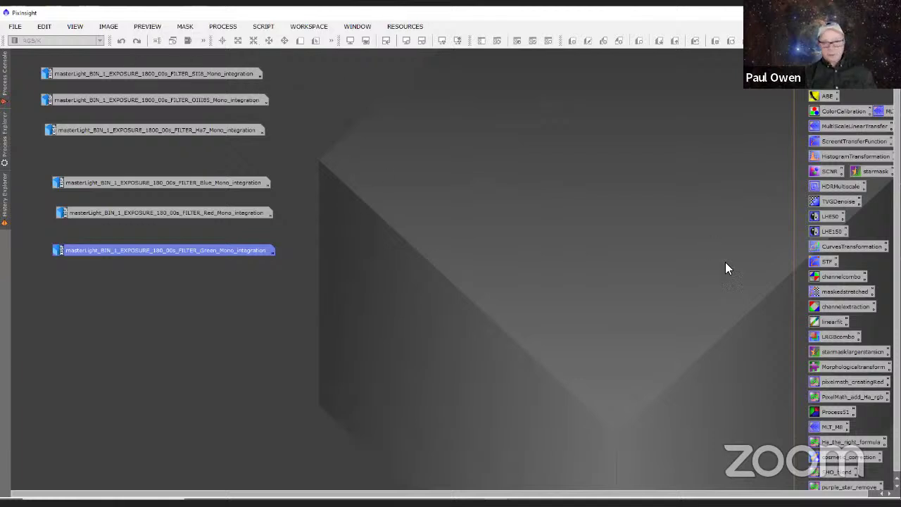
# - Open the channelcombo process and assign the Red, Green and Blue integration images to its R, G and B channels
pyautogui.doubleClick(835, 278)
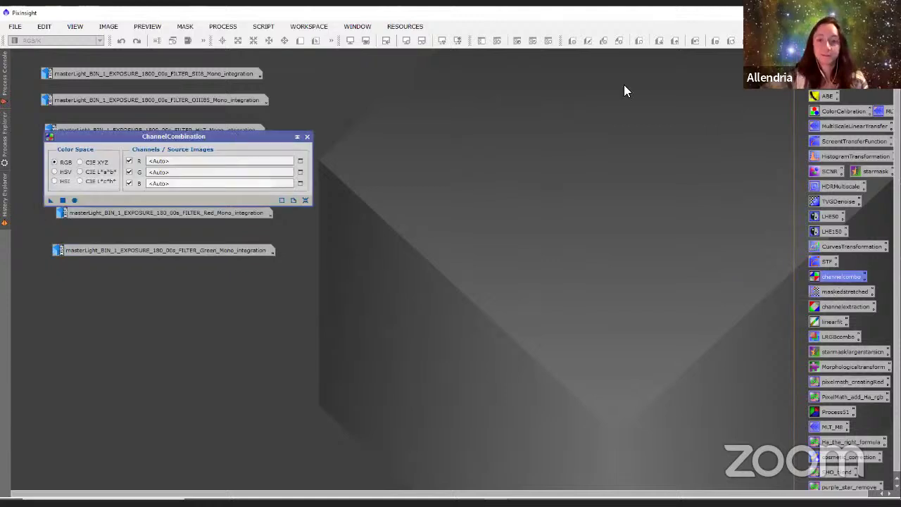
pyautogui.moveTo(173, 136); pyautogui.dragTo(563, 87)
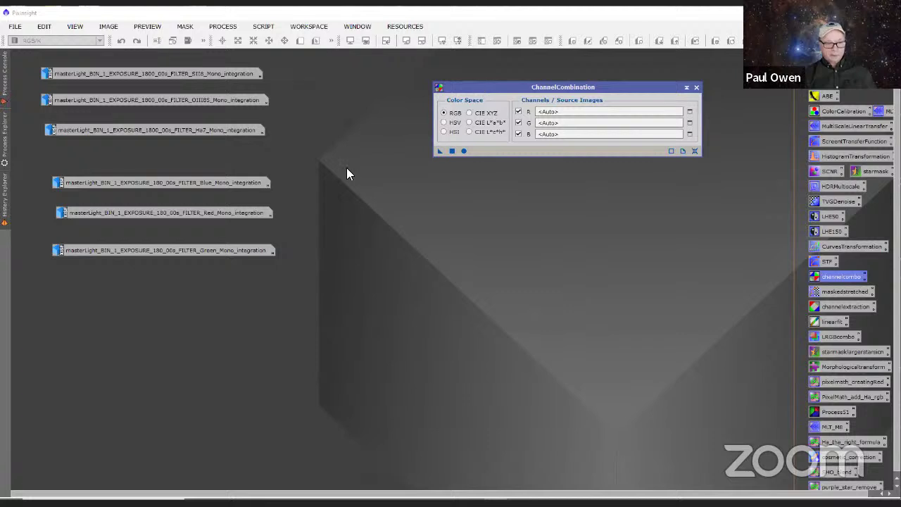
pyautogui.moveTo(146, 183)
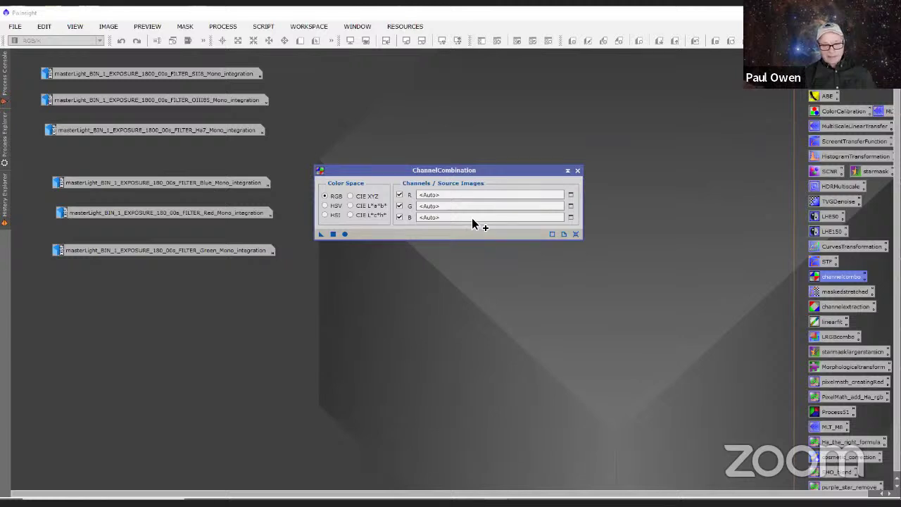
pyautogui.moveTo(472, 217); pyautogui.dragTo(472, 217)
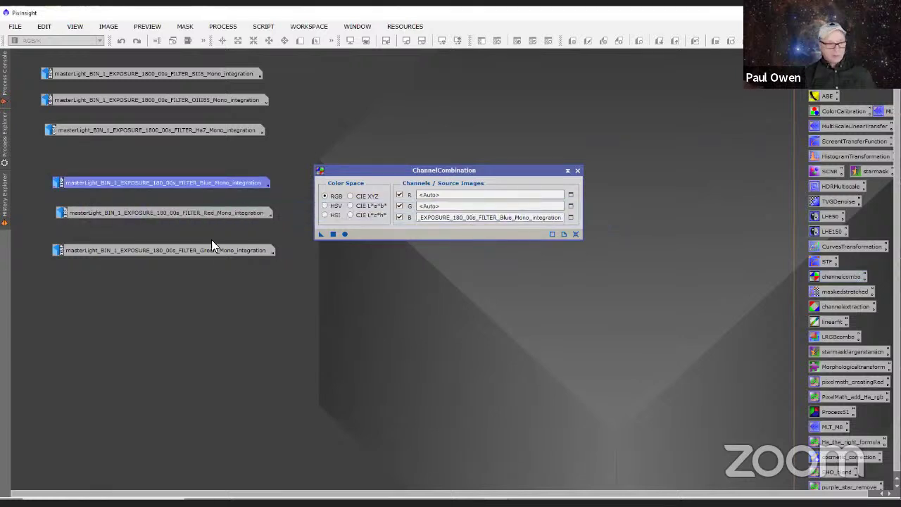
pyautogui.click(209, 217)
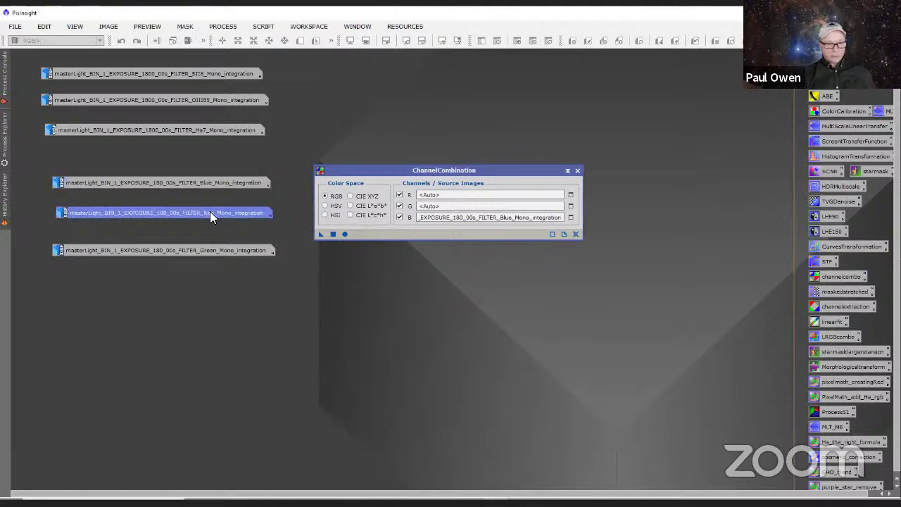
pyautogui.moveTo(210, 212); pyautogui.dragTo(448, 194)
pyautogui.click(216, 252)
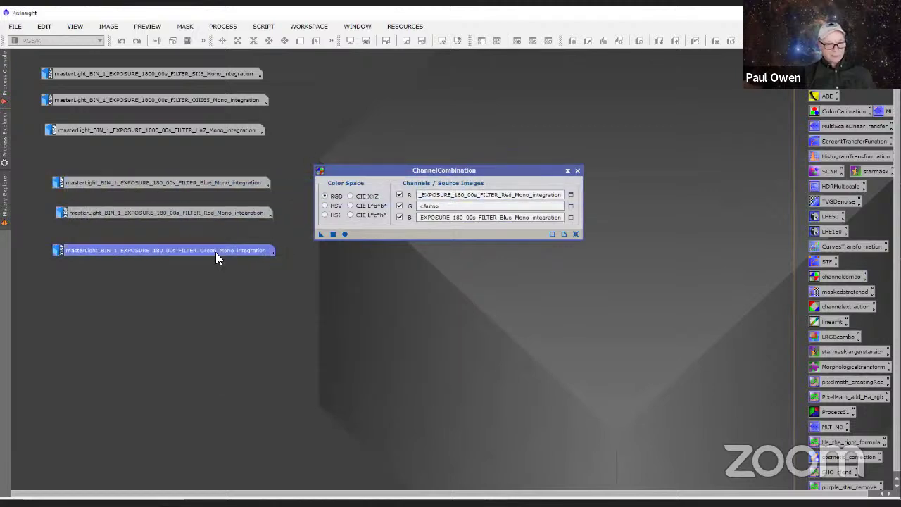
pyautogui.moveTo(217, 250); pyautogui.dragTo(460, 209)
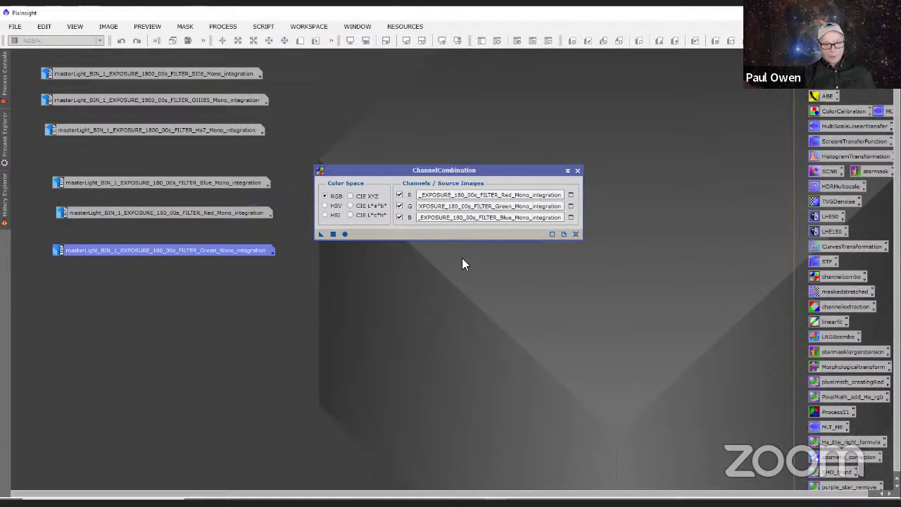
# - Run ChannelCombination to create the RGB image, and move the process and image windows apart
pyautogui.click(344, 234)
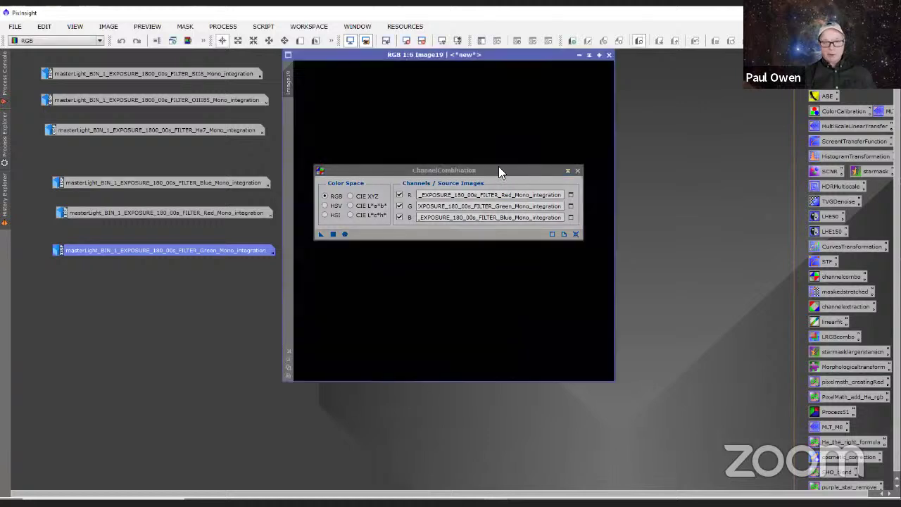
pyautogui.moveTo(443, 169); pyautogui.dragTo(130, 320)
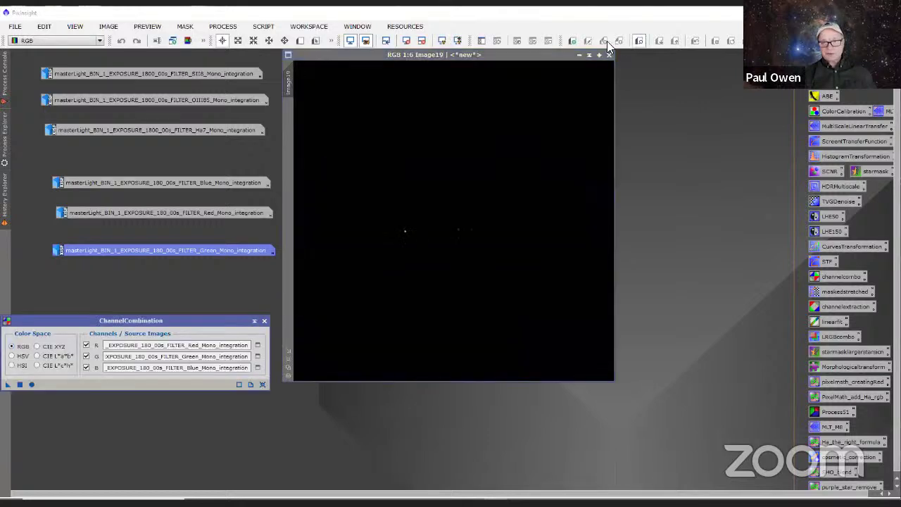
pyautogui.moveTo(525, 55); pyautogui.dragTo(541, 106)
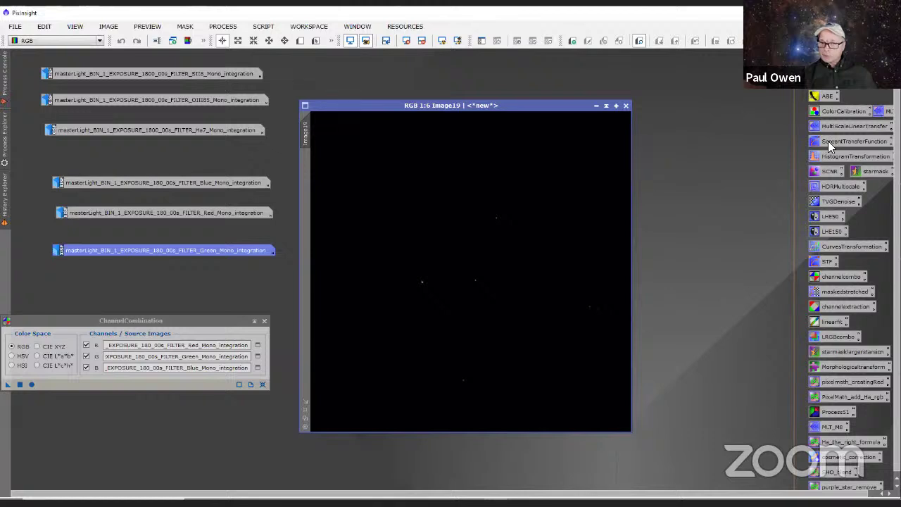
# - Open ScreenTransferFunction and apply an auto stretch to the combined RGB image
pyautogui.doubleClick(851, 141)
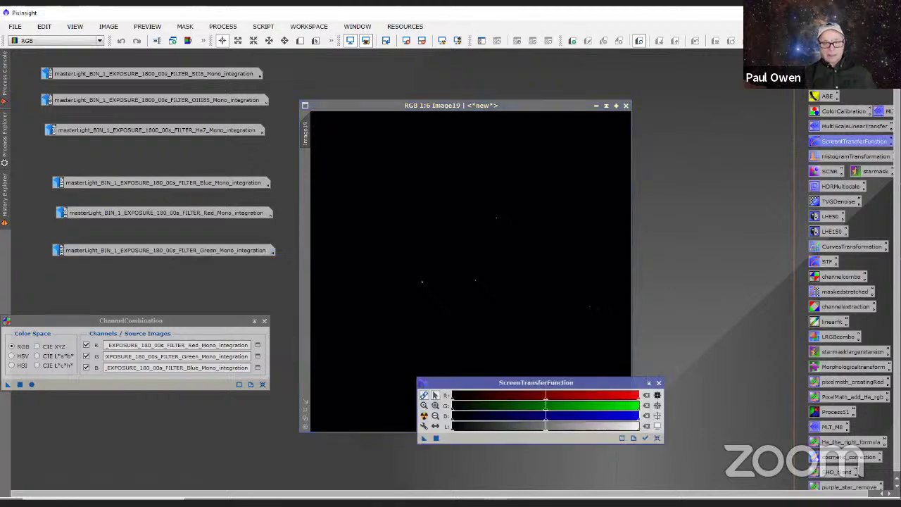
pyautogui.moveTo(536, 382); pyautogui.dragTo(656, 241)
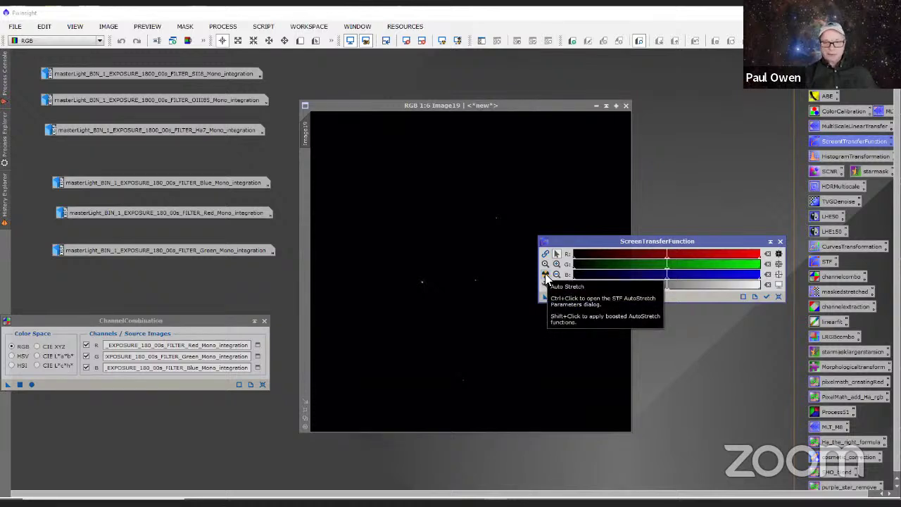
pyautogui.hotkey('ctrl', 'a')
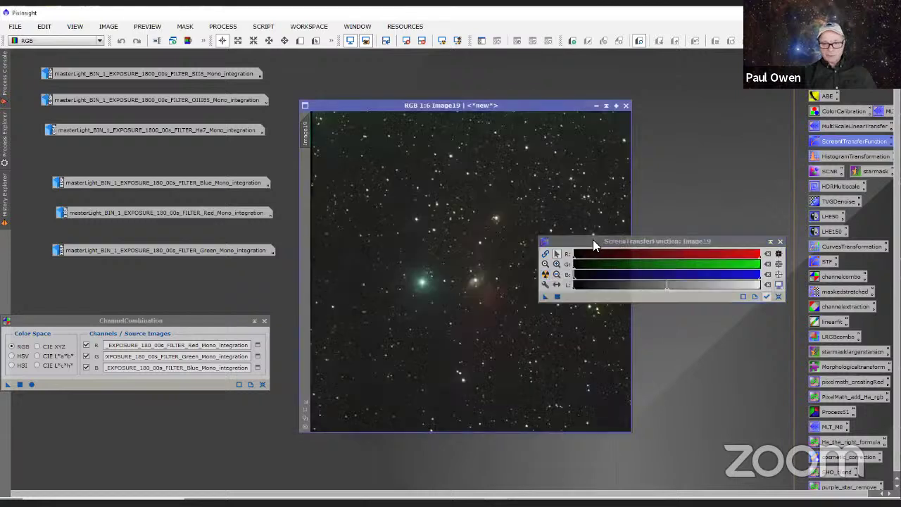
pyautogui.moveTo(657, 240); pyautogui.dragTo(517, 385)
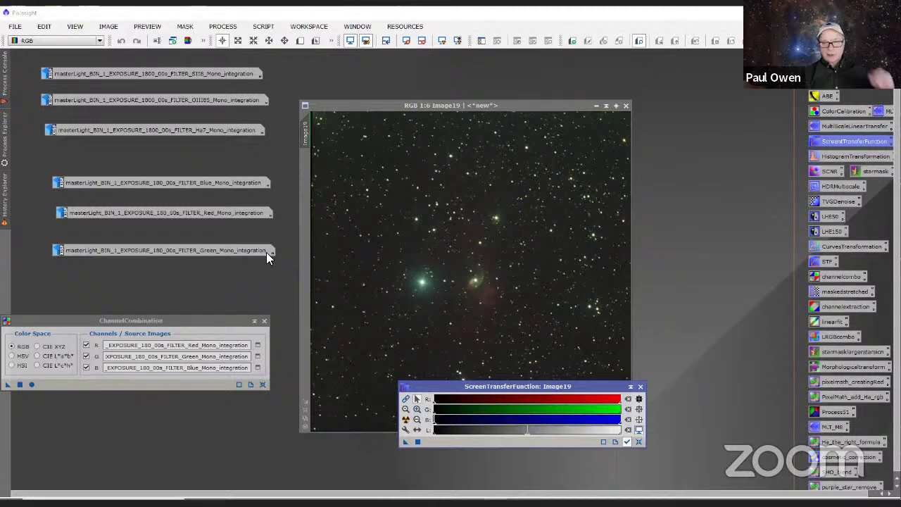
# - Restore the Blue integration image from its icon to an open window
pyautogui.moveTo(266, 252)
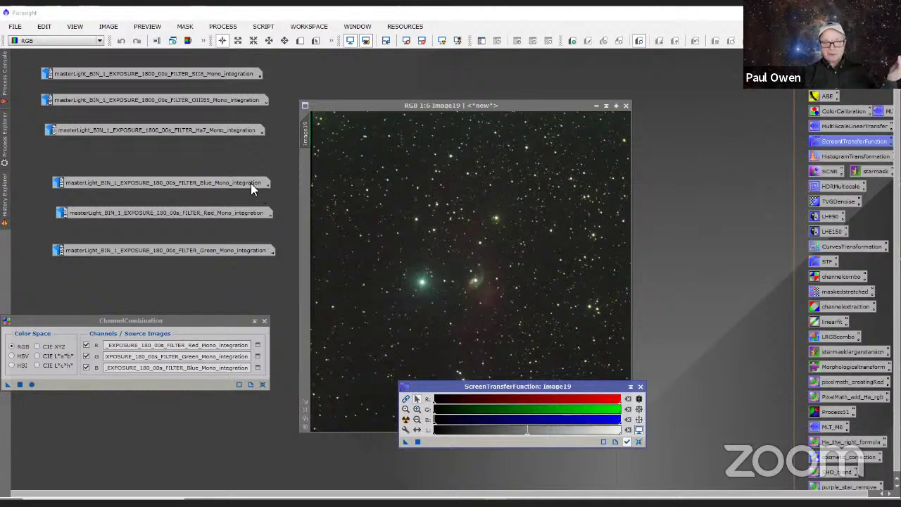
pyautogui.moveTo(251, 183)
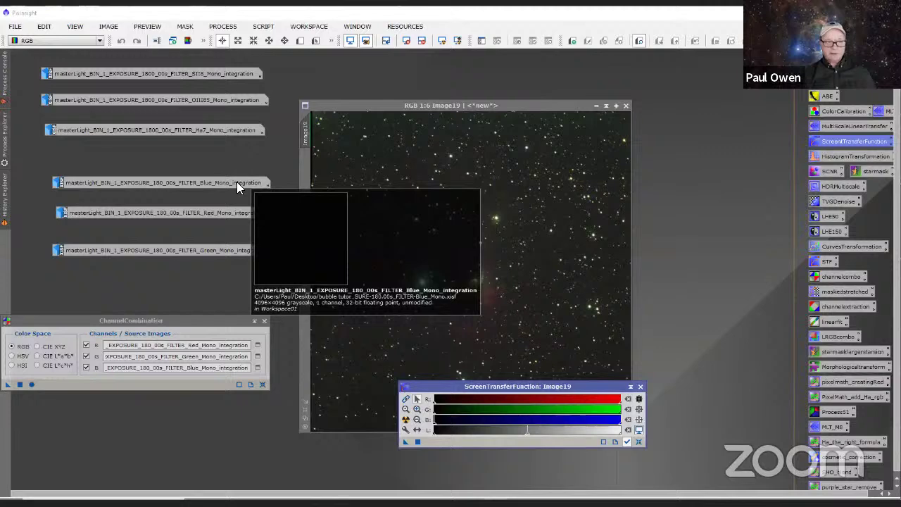
pyautogui.rightClick(238, 185)
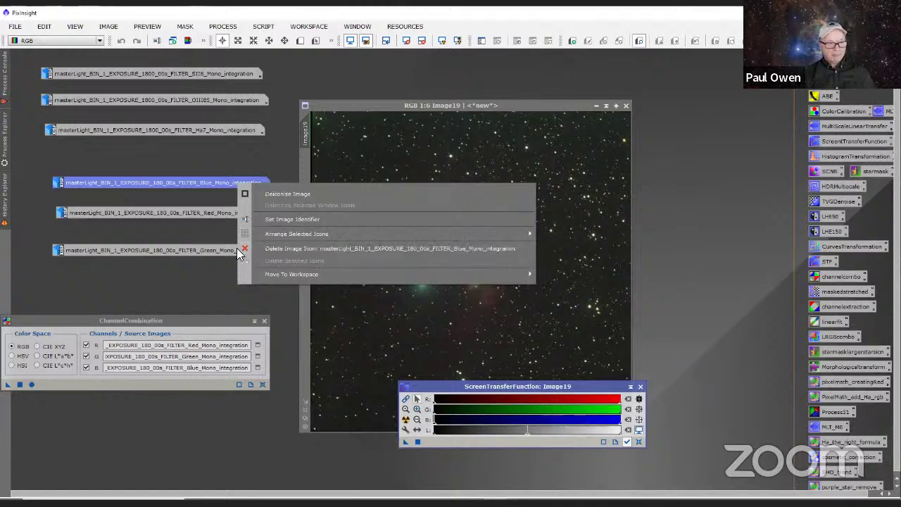
pyautogui.click(244, 191)
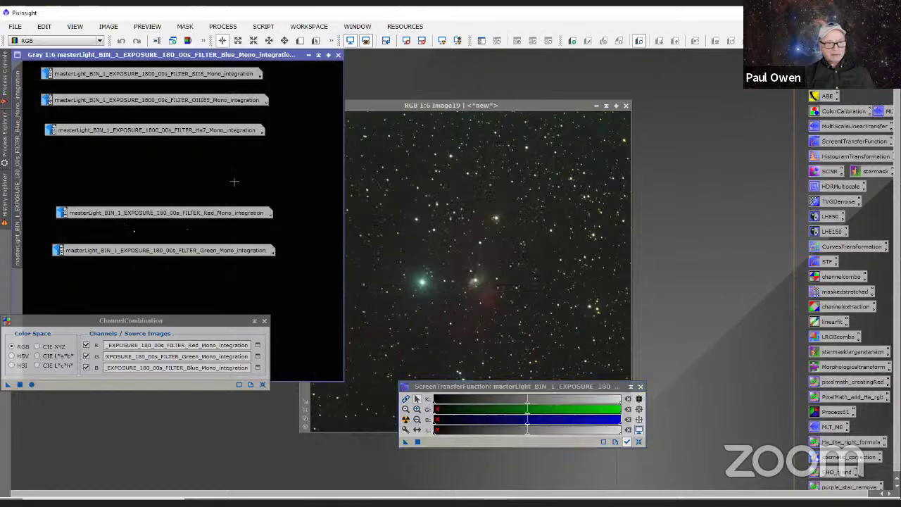
# - Close the Blue, Red and Green integration images, keeping only the combined RGB image and the narrowband masters
pyautogui.moveTo(292, 54); pyautogui.dragTo(539, 132)
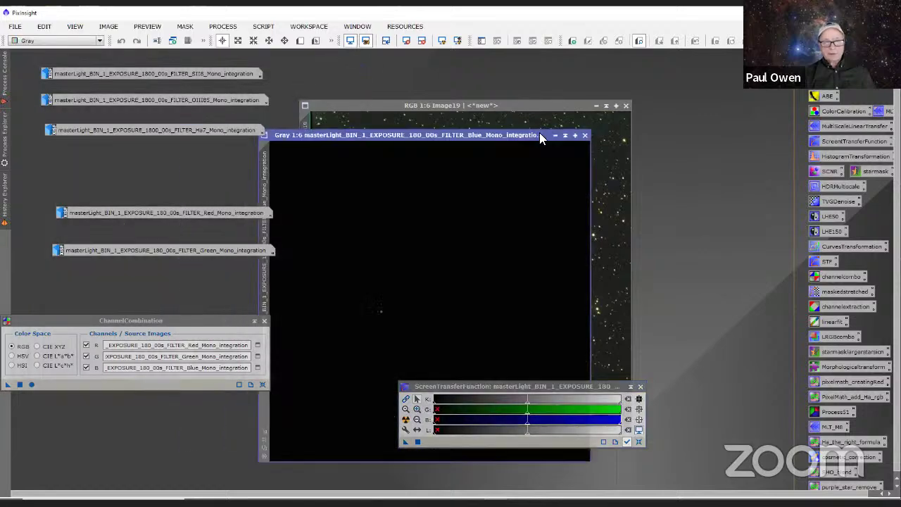
pyautogui.click(584, 135)
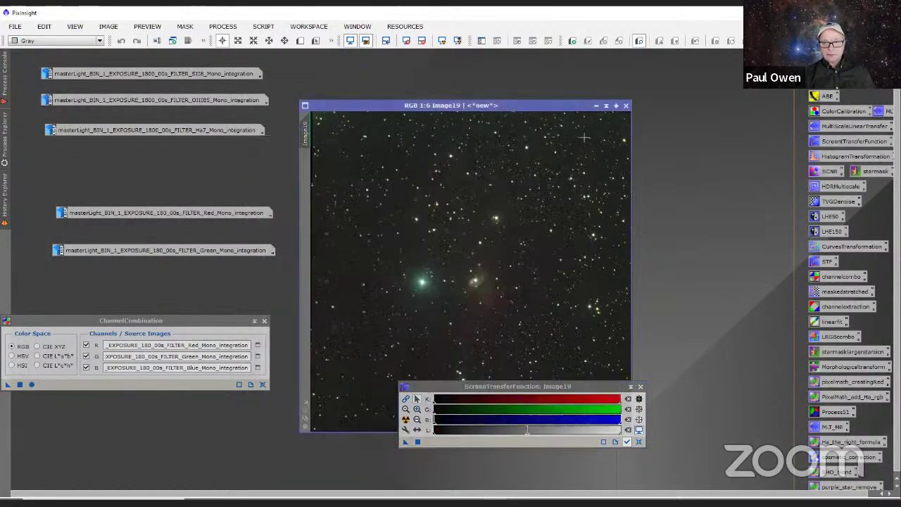
pyautogui.doubleClick(238, 214)
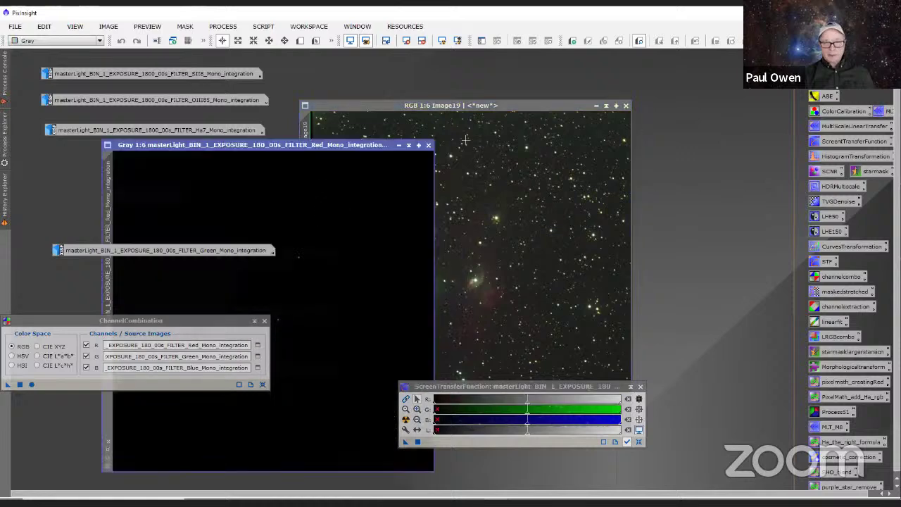
pyautogui.click(428, 145)
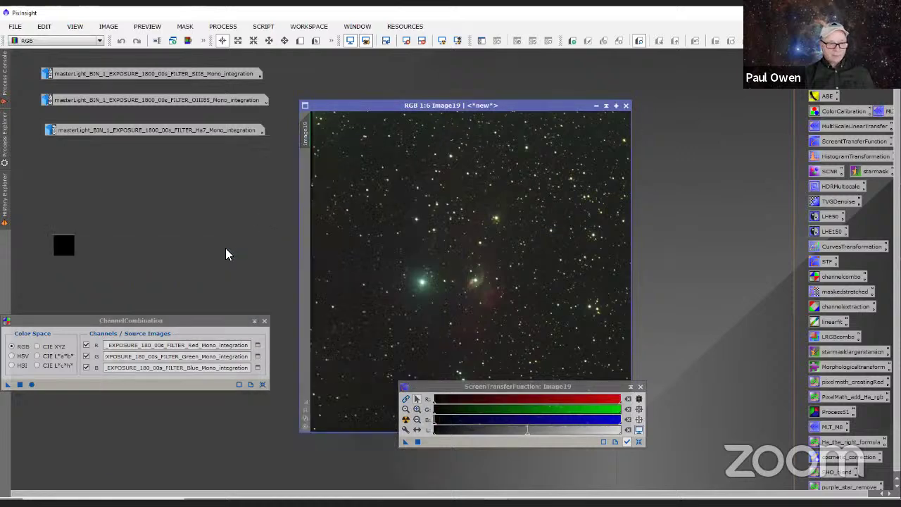
pyautogui.doubleClick(227, 249)
pyautogui.click(383, 99)
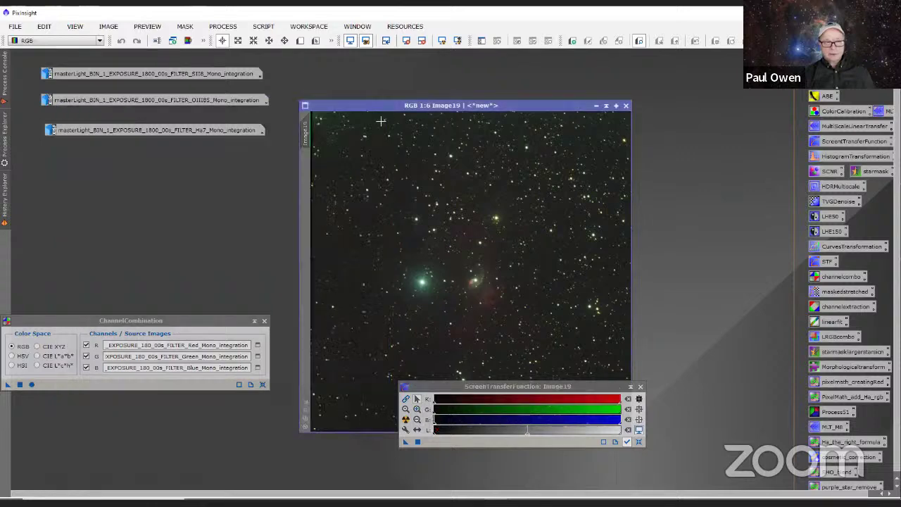
# - Rename the combined RGB image to RGB_Stars and minimize it to an icon
pyautogui.rightClick(304, 135)
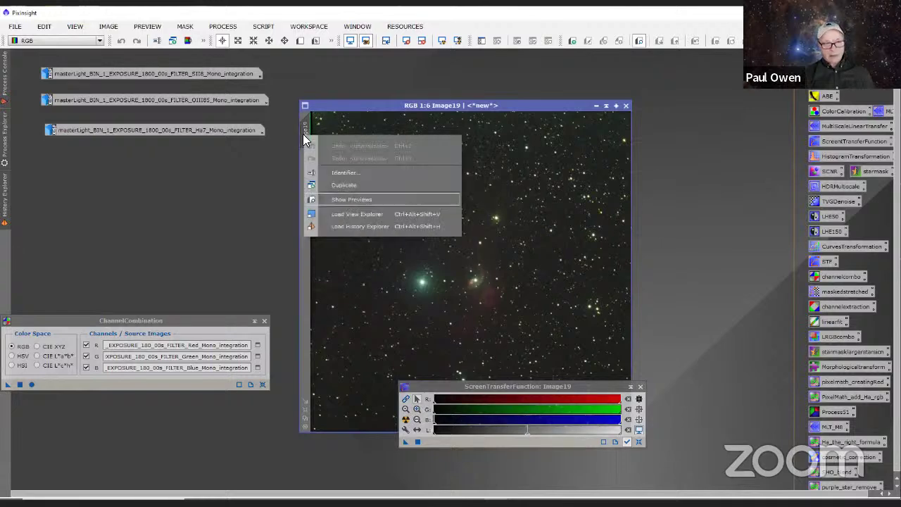
pyautogui.click(343, 172)
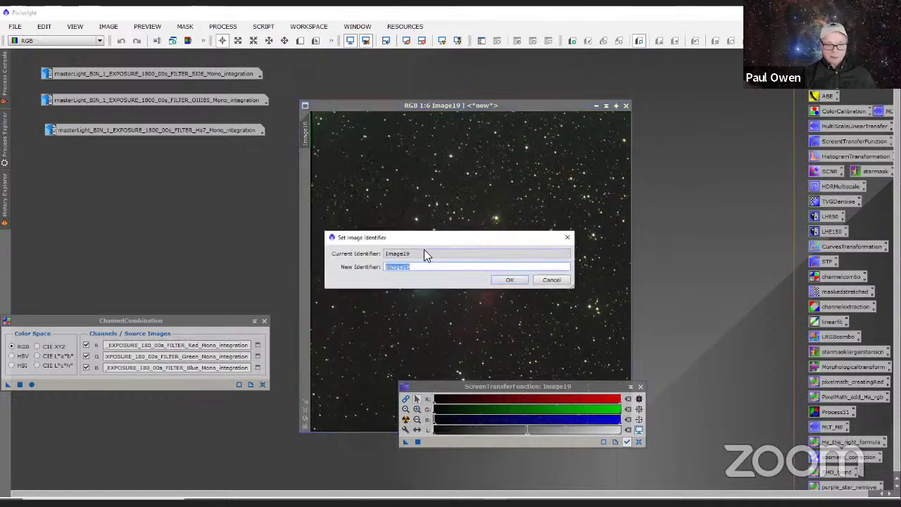
pyautogui.write('R')
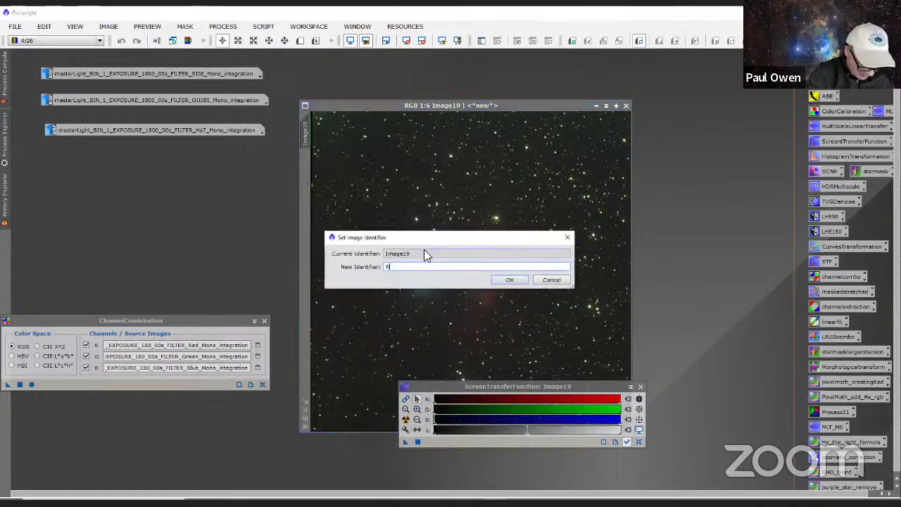
pyautogui.write('GB_')
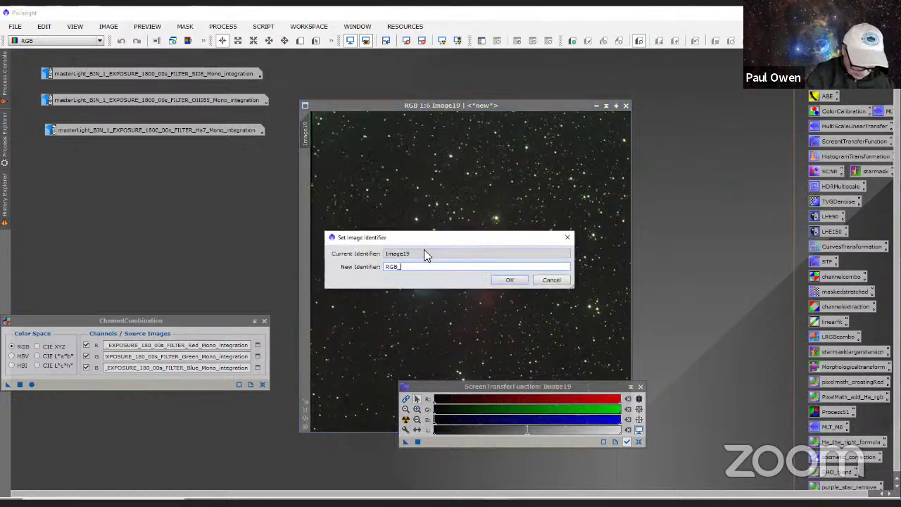
pyautogui.write('Stars')
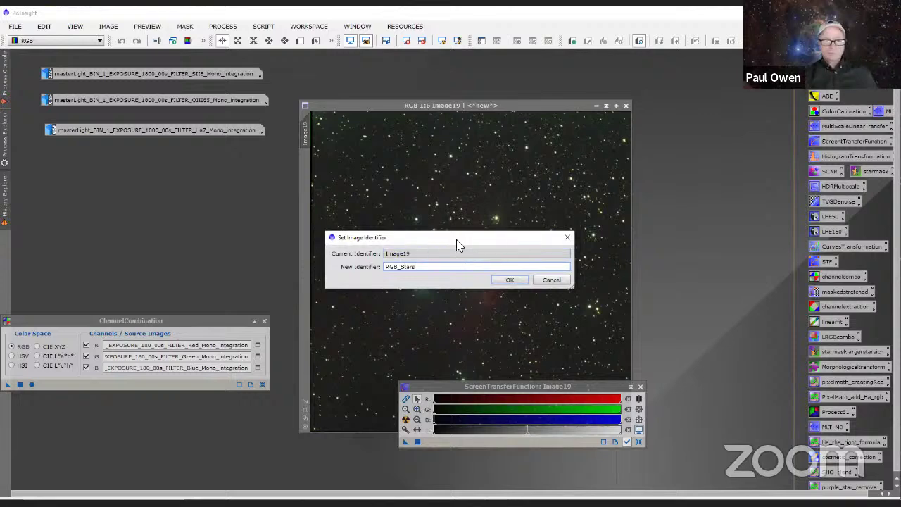
pyautogui.click(511, 280)
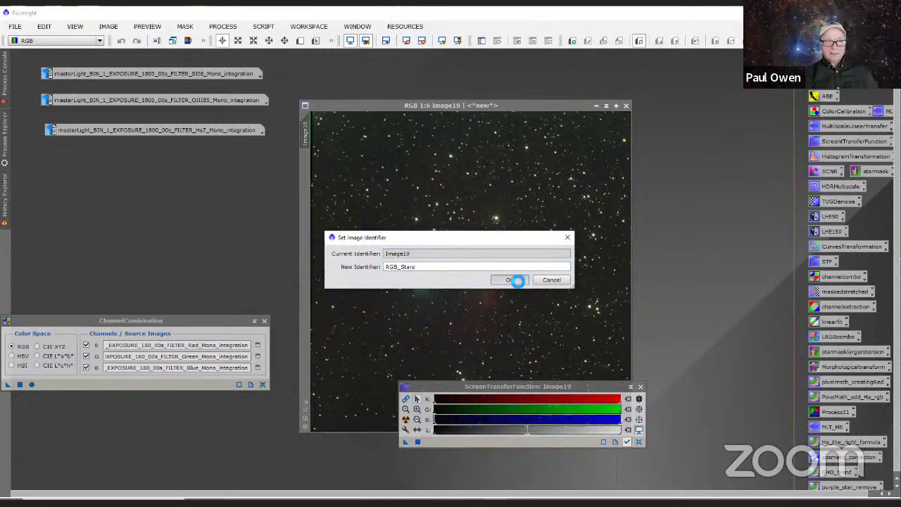
pyautogui.click(596, 106)
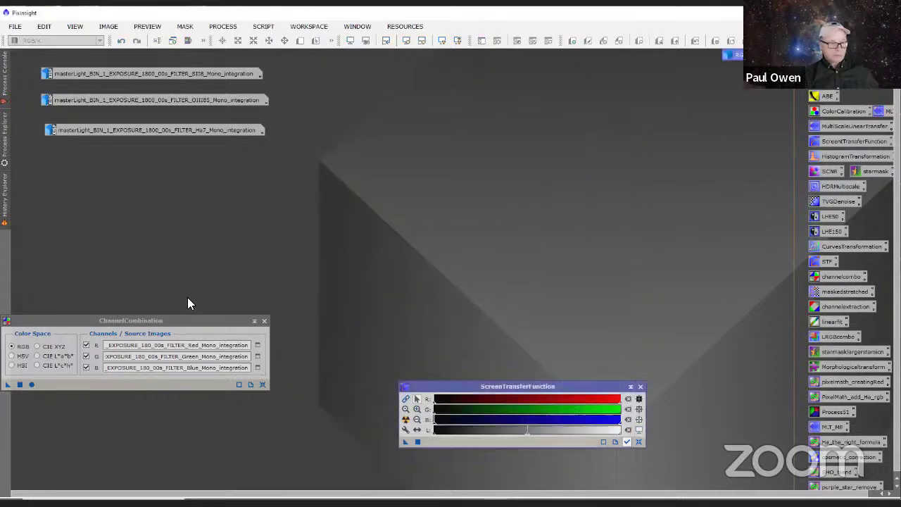
# - Reset ChannelCombination and assign the SII8 integration image to R, Ha7 to G and OIII85 to B
pyautogui.click(610, 234)
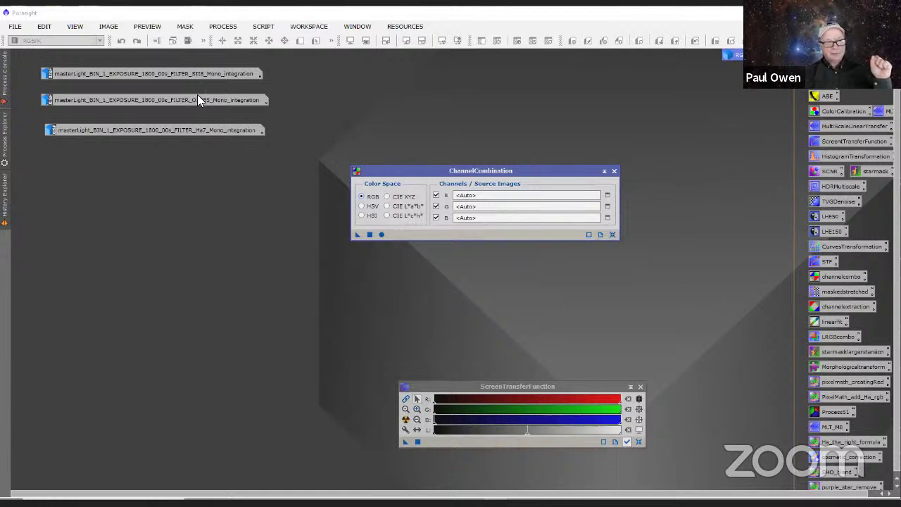
pyautogui.moveTo(202, 81)
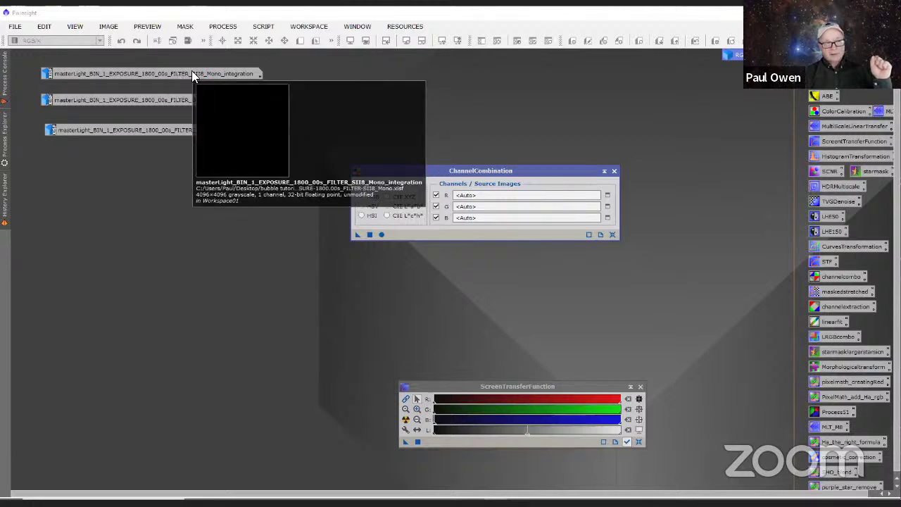
pyautogui.moveTo(193, 76); pyautogui.dragTo(495, 197)
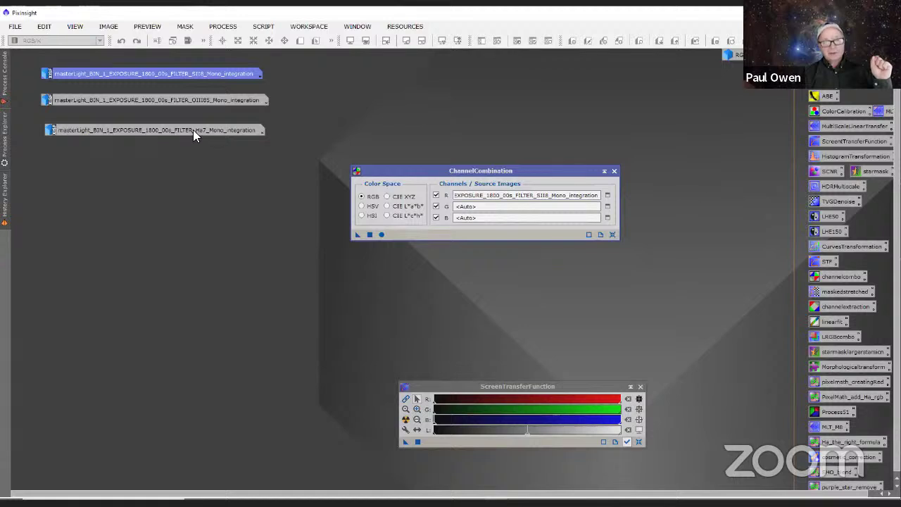
pyautogui.moveTo(193, 130); pyautogui.dragTo(486, 206)
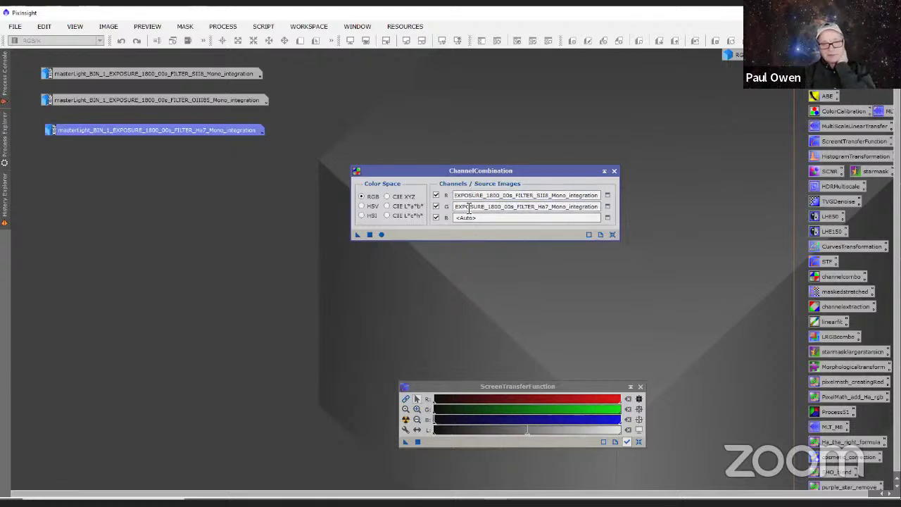
pyautogui.moveTo(160, 103)
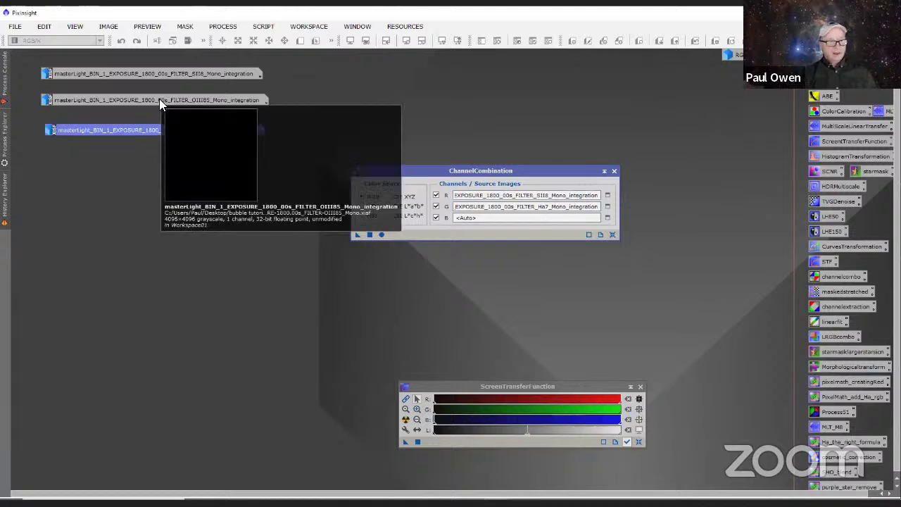
pyautogui.click(161, 101)
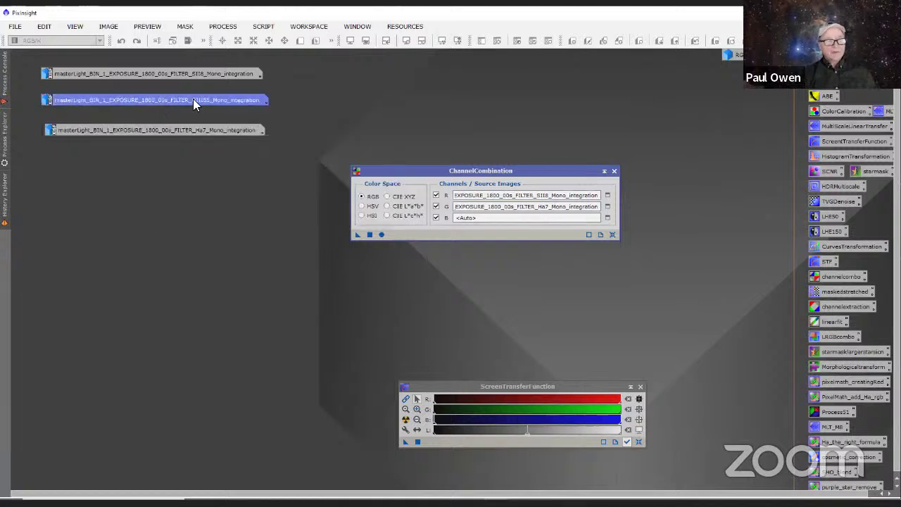
pyautogui.moveTo(186, 98)
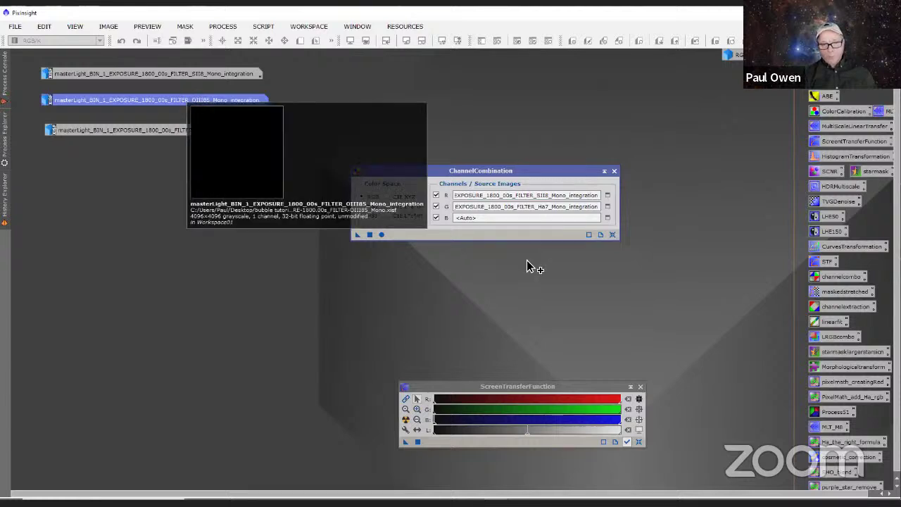
pyautogui.moveTo(527, 261); pyautogui.dragTo(482, 233)
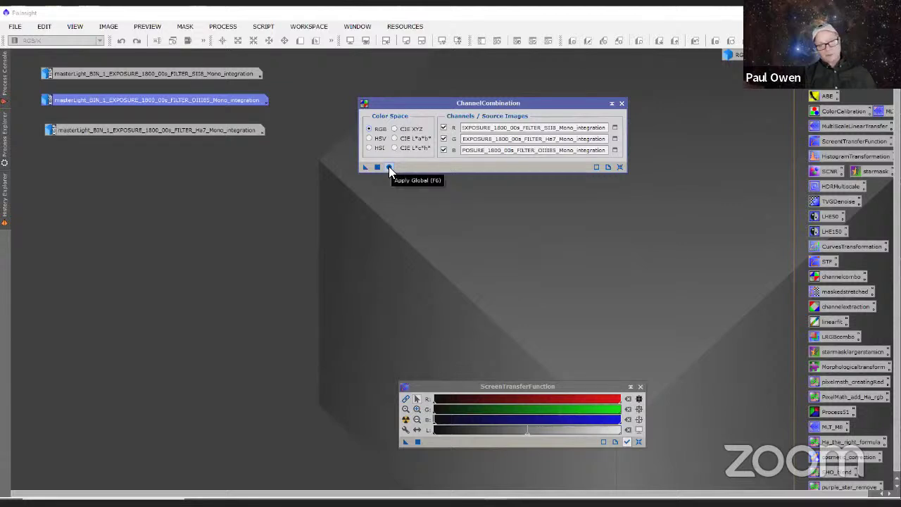
# - Run ChannelCombination on the narrowband masters and apply a ScreenTransferFunction auto stretch to the new image, keeping the windows apart
pyautogui.click(389, 166)
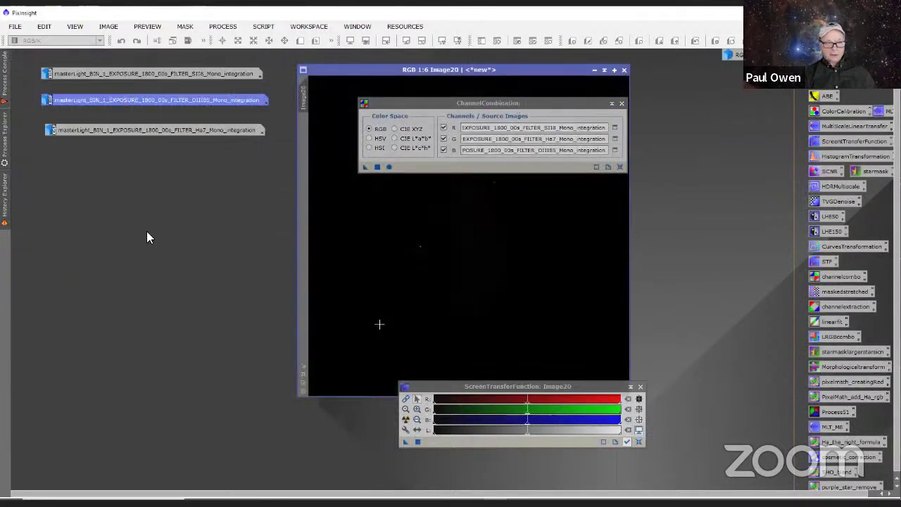
pyautogui.moveTo(225, 286); pyautogui.dragTo(225, 285)
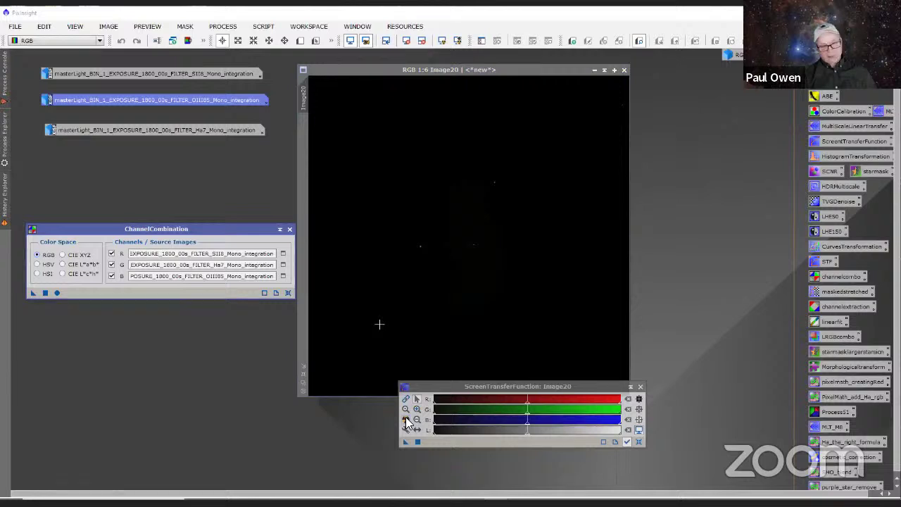
pyautogui.click(405, 418)
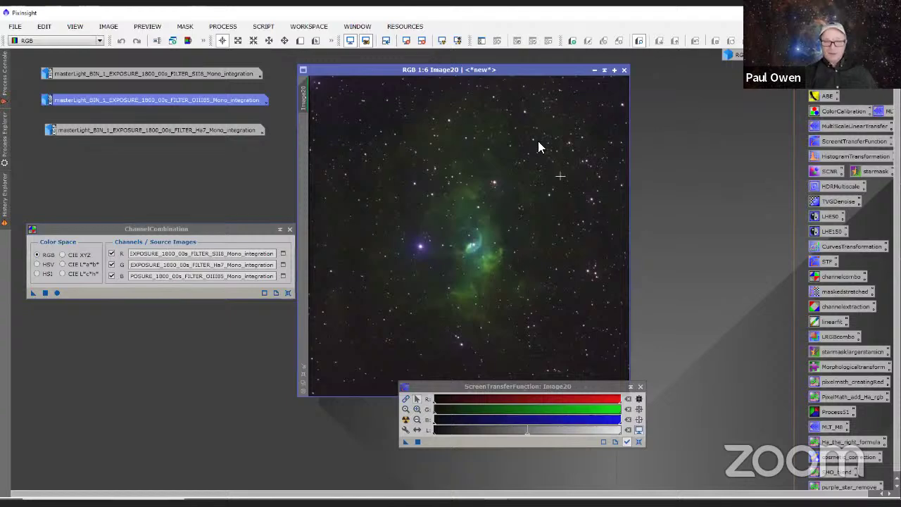
pyautogui.moveTo(504, 68); pyautogui.dragTo(541, 62)
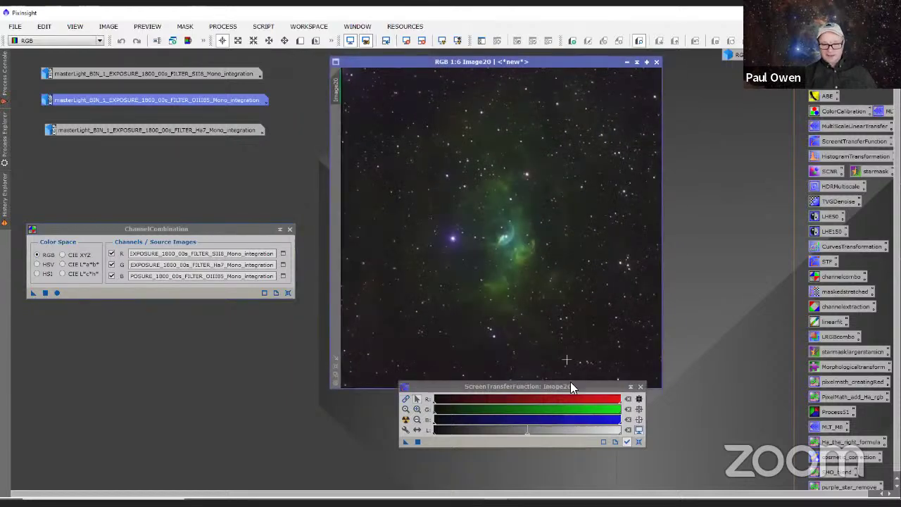
pyautogui.moveTo(425, 387); pyautogui.dragTo(423, 403)
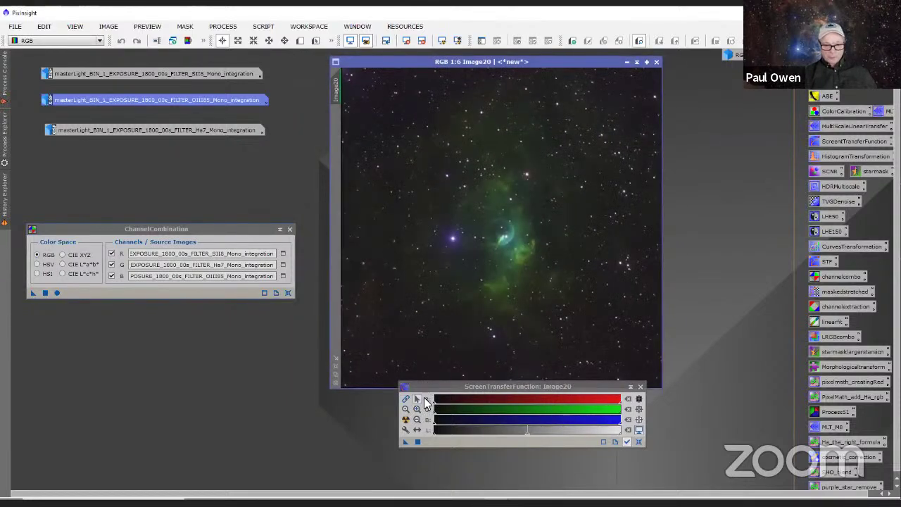
# - Delete the image icons of the Ha7, OIII85 and SII8 integration masters from the workspace
pyautogui.rightClick(229, 128)
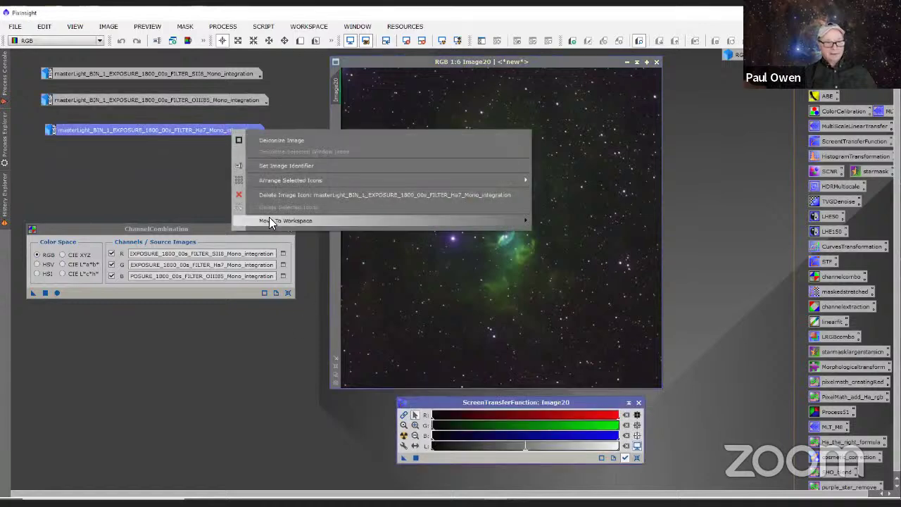
pyautogui.click(267, 192)
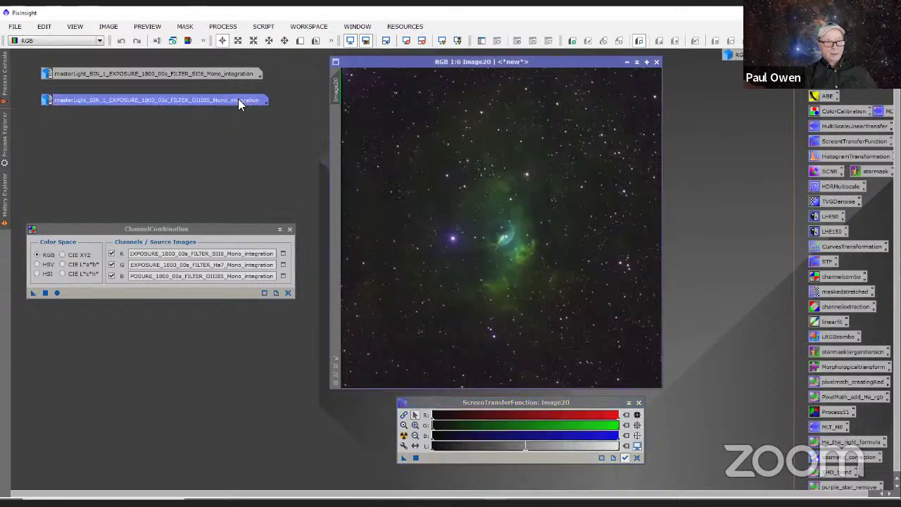
pyautogui.rightClick(238, 100)
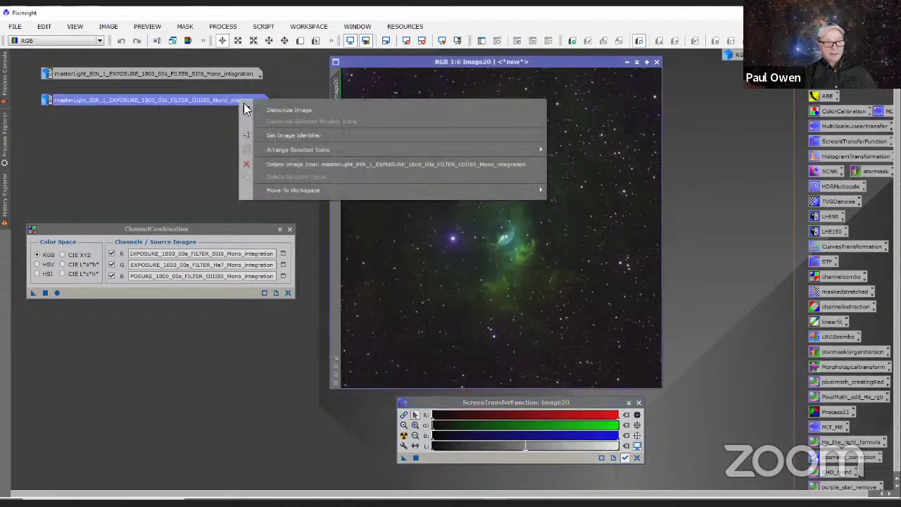
pyautogui.click(270, 164)
pyautogui.rightClick(216, 73)
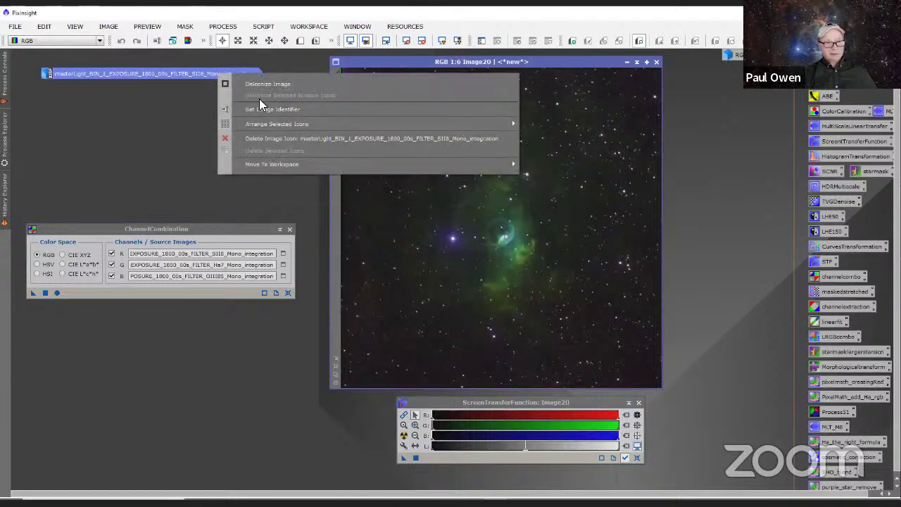
pyautogui.click(258, 137)
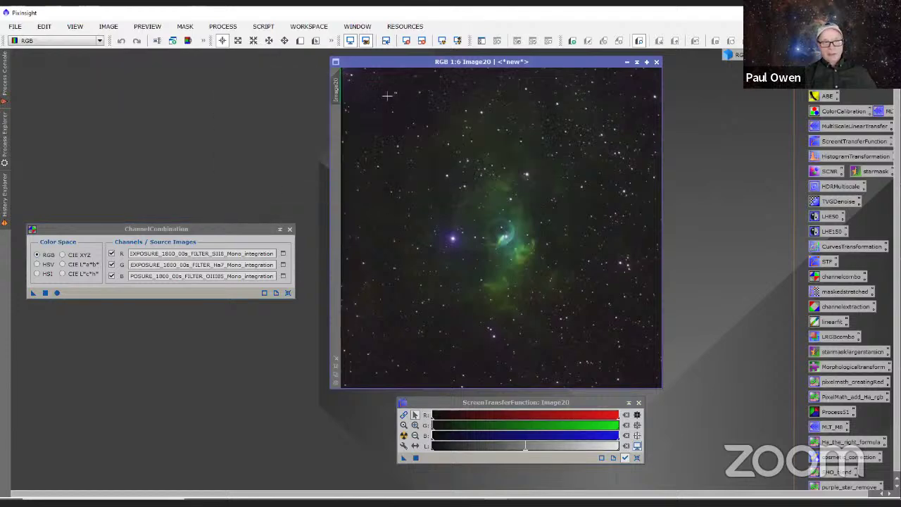
# - Change the identifier of the combined narrowband image to SHO
pyautogui.rightClick(338, 89)
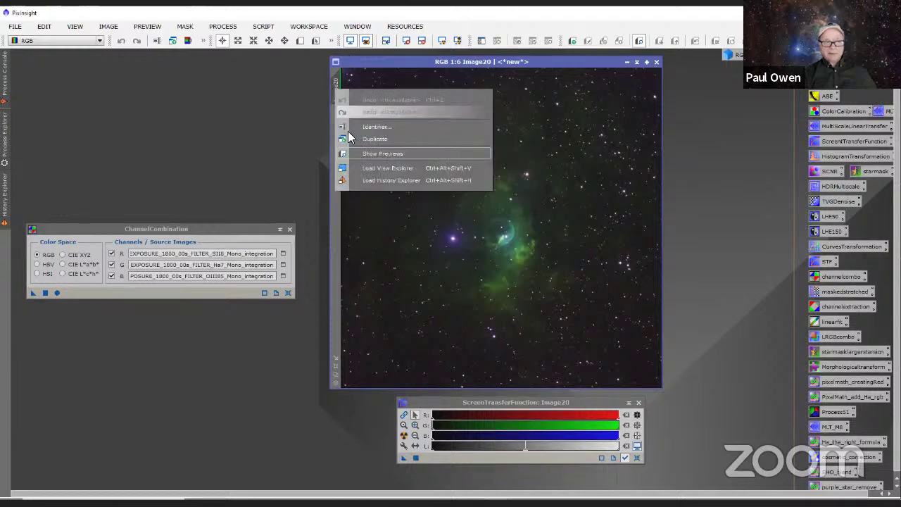
pyautogui.click(386, 127)
pyautogui.write('SHO')
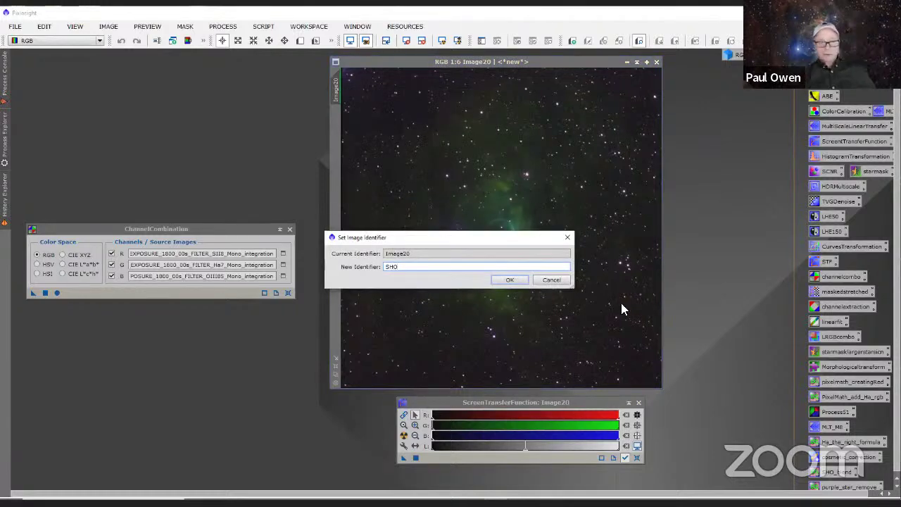
pyautogui.click(509, 280)
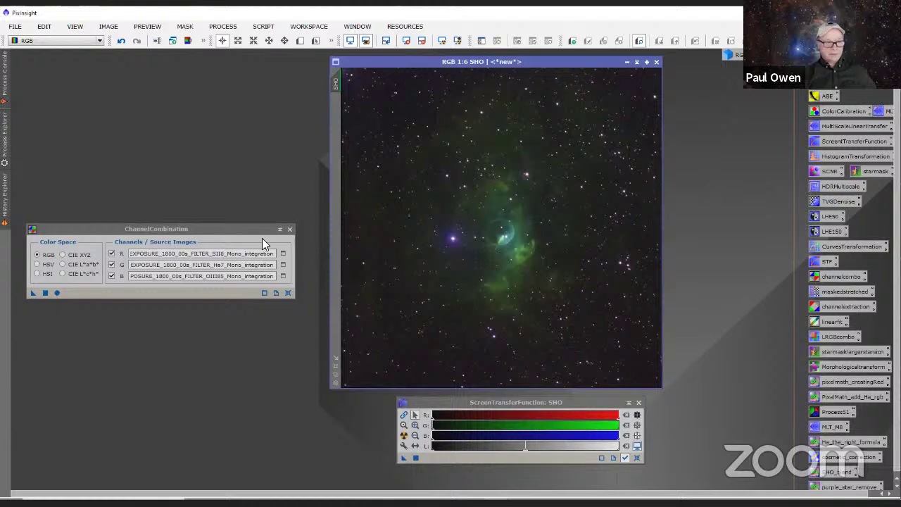
# - Close the ChannelCombination process and move the SHO image to the empty side of the workspace
pyautogui.click(288, 229)
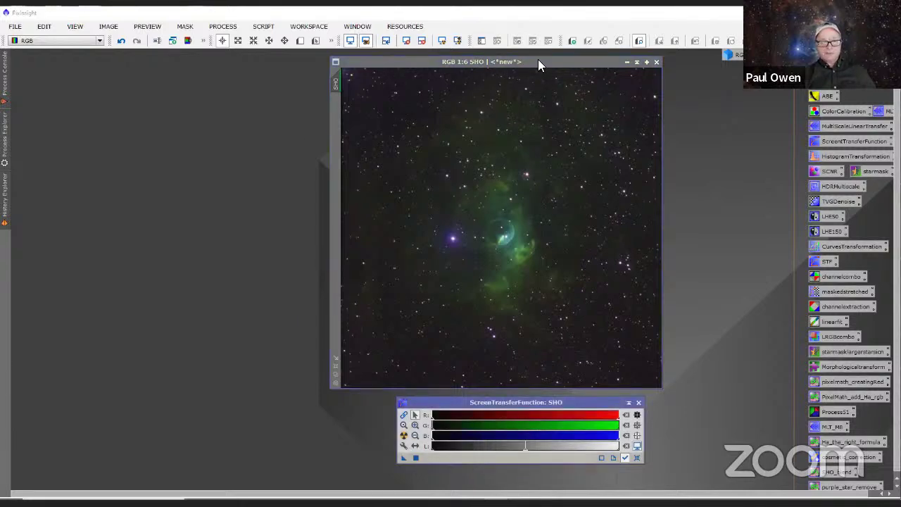
pyautogui.moveTo(537, 63); pyautogui.dragTo(248, 66)
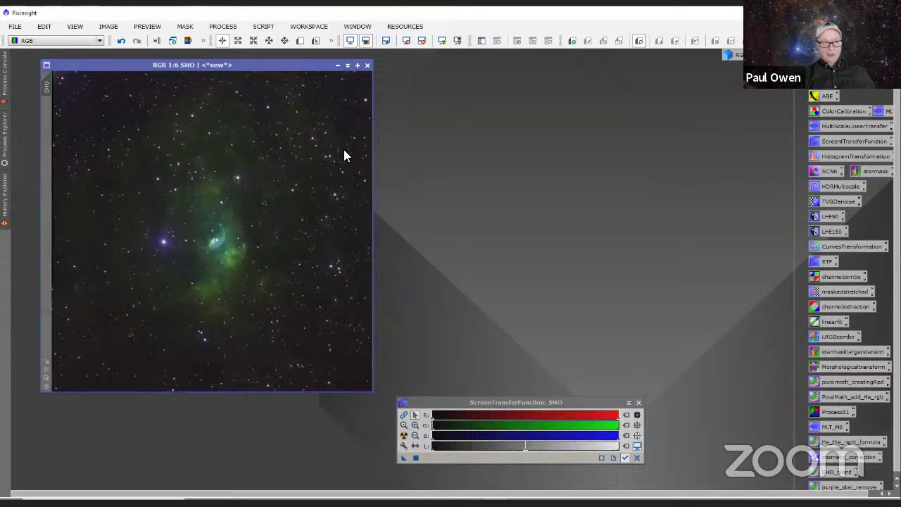
# - Restore the RGB_Stars image, close the ScreenTransferFunction process and arrange RGB_Stars and SHO side by side
pyautogui.doubleClick(732, 54)
pyautogui.moveTo(525, 104); pyautogui.dragTo(623, 64)
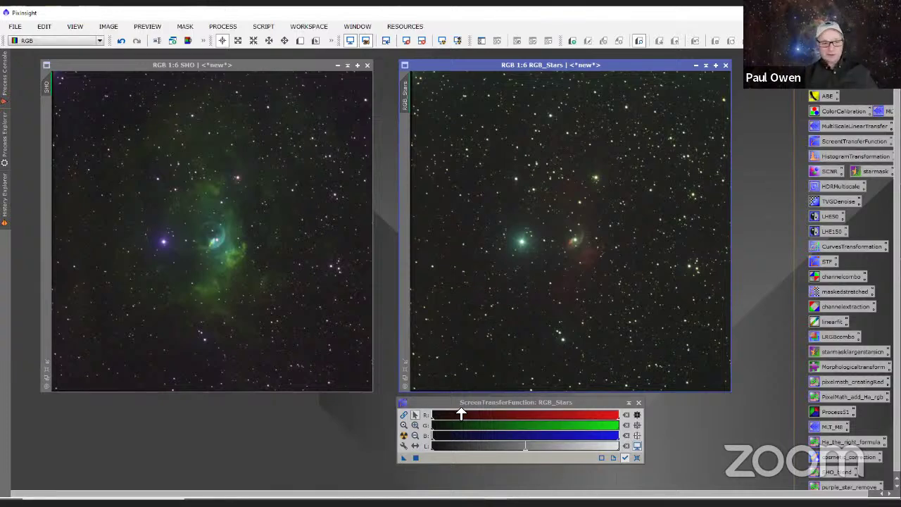
pyautogui.click(638, 402)
pyautogui.moveTo(454, 68); pyautogui.dragTo(442, 79)
pyautogui.moveTo(288, 65); pyautogui.dragTo(329, 75)
pyautogui.moveTo(464, 75); pyautogui.dragTo(459, 72)
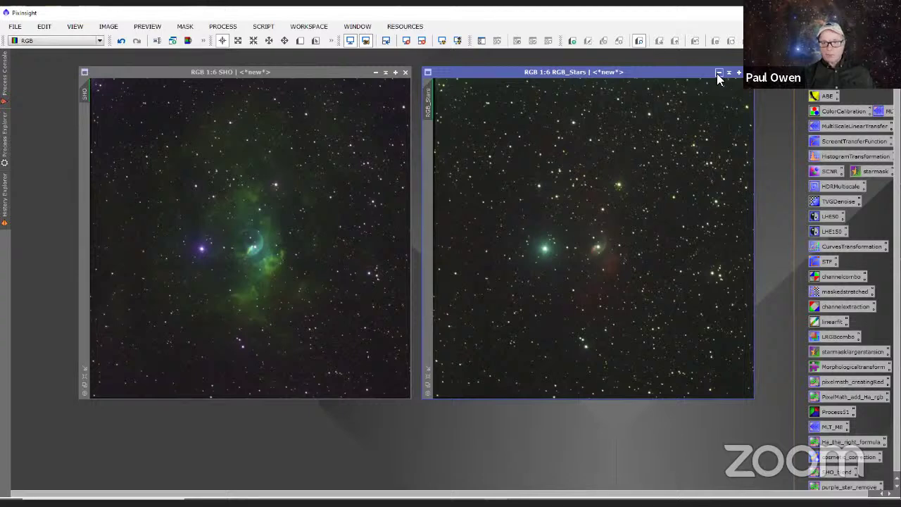
# - Examine the SHO and RGB_Stars images at several zoom levels, checking the stars and borders of RGB_Stars for stacking edges
pyautogui.scroll(-2, 581, 231)
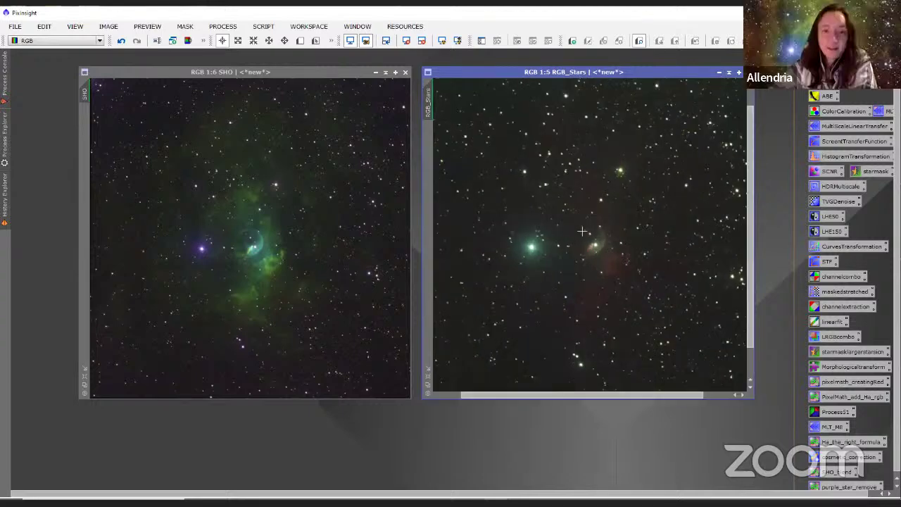
pyautogui.click(268, 278)
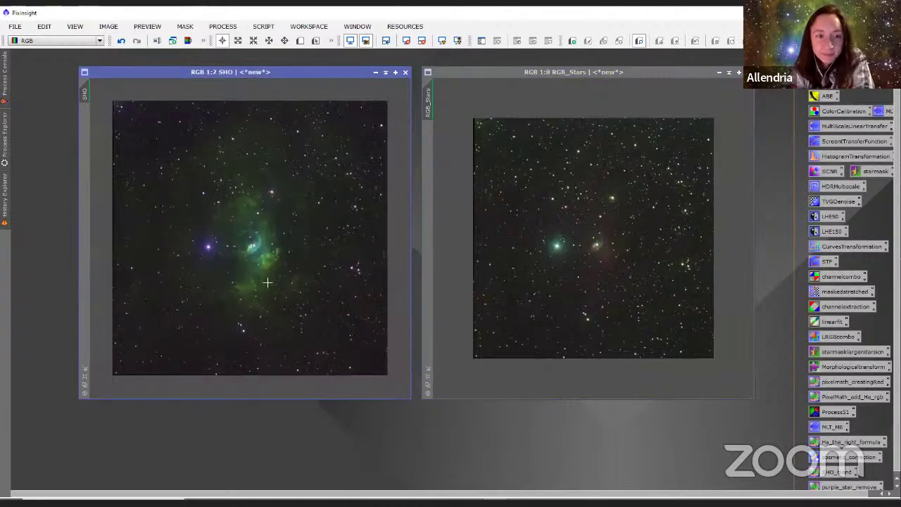
pyautogui.scroll(-2, 268, 282)
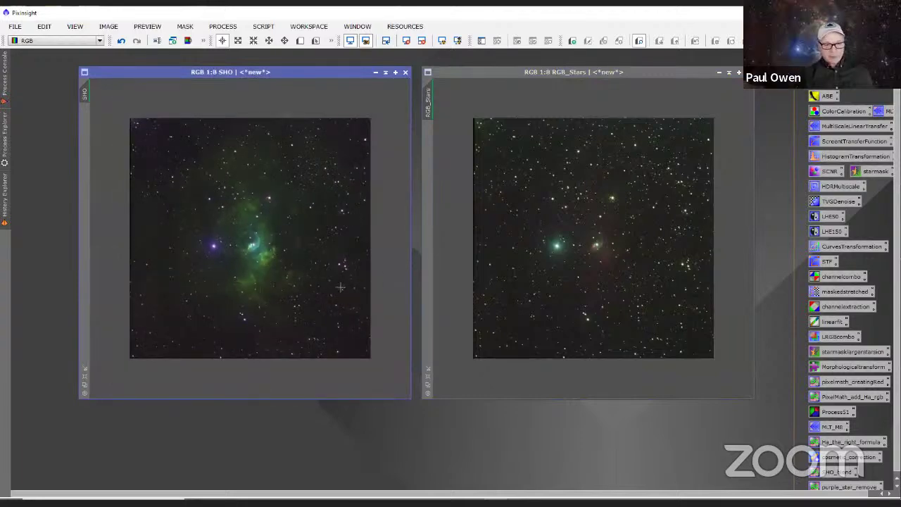
pyautogui.scroll(3, 340, 286)
pyautogui.scroll(-3, 340, 286)
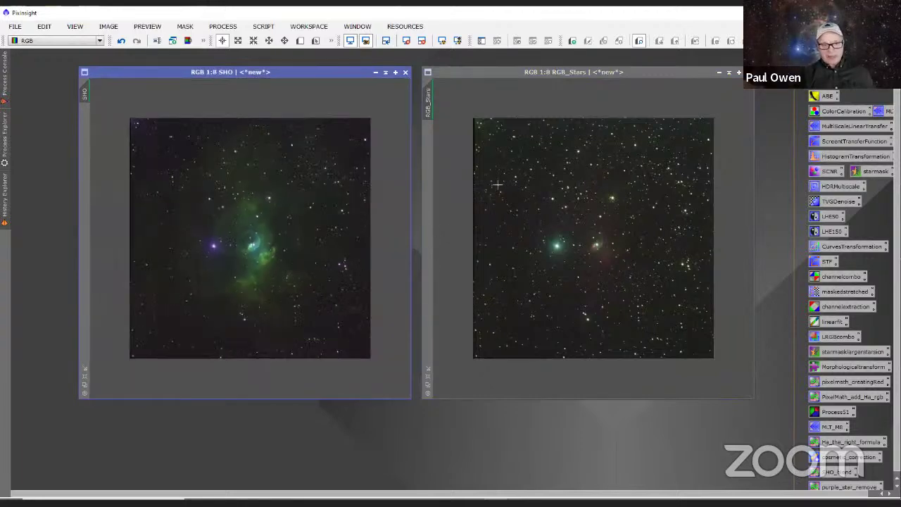
pyautogui.click(497, 211)
pyautogui.scroll(4, 497, 211)
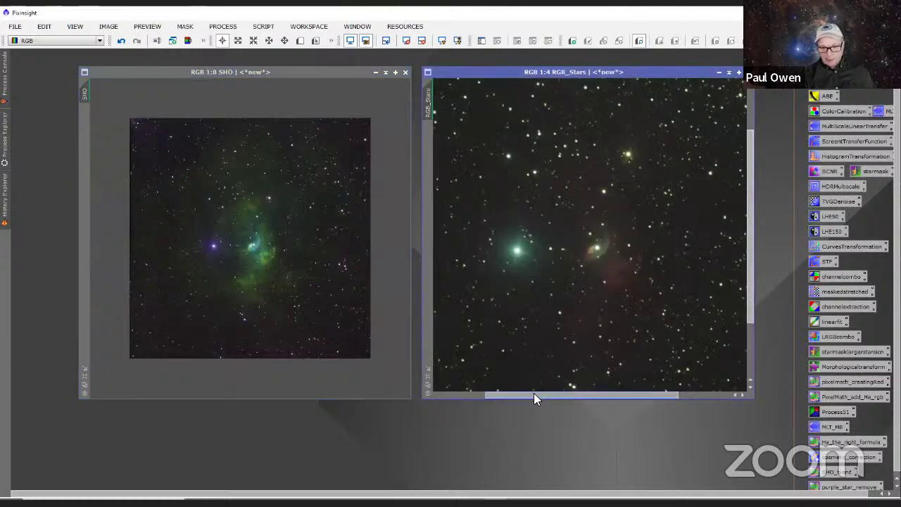
pyautogui.moveTo(533, 392); pyautogui.dragTo(434, 396)
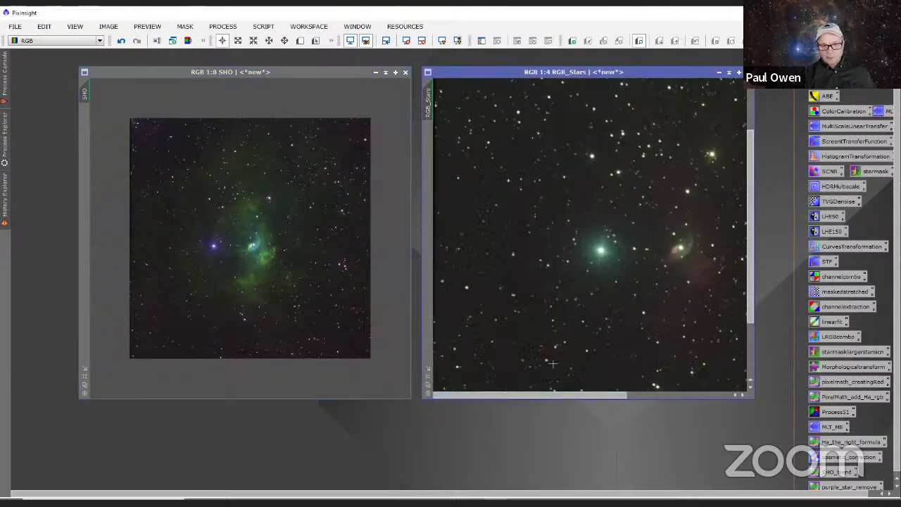
pyautogui.scroll(1, 553, 361)
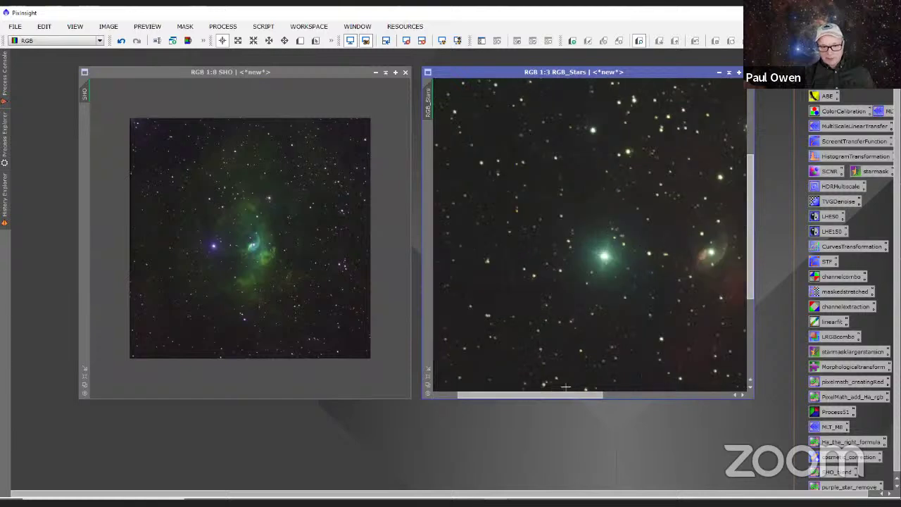
pyautogui.moveTo(568, 394); pyautogui.dragTo(396, 393)
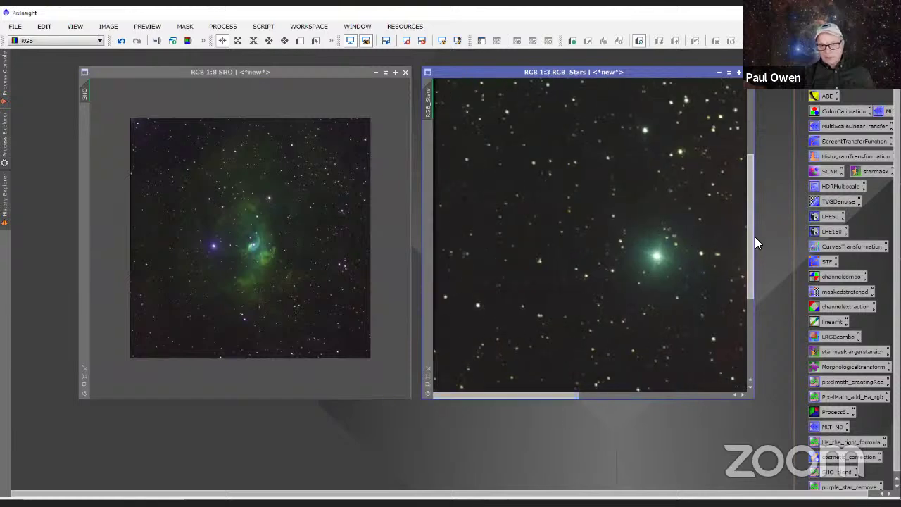
pyautogui.moveTo(750, 211); pyautogui.dragTo(750, 144)
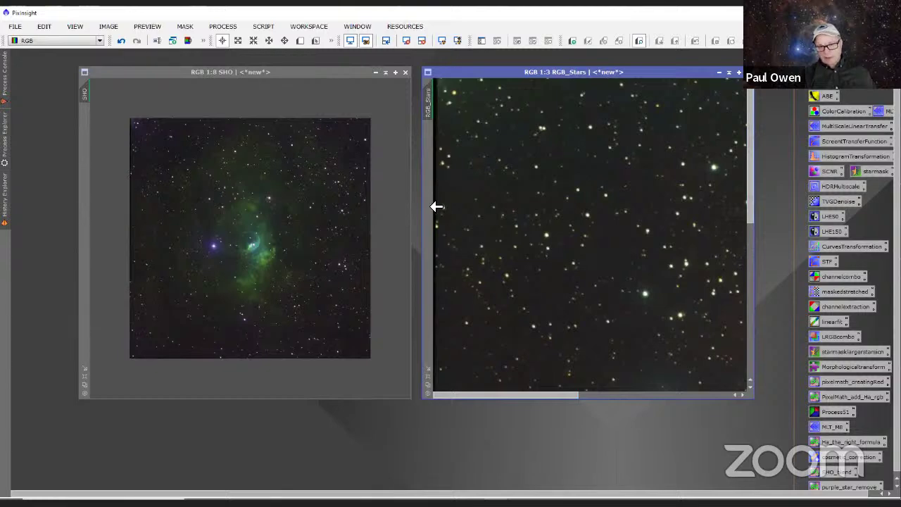
pyautogui.scroll(-5, 648, 246)
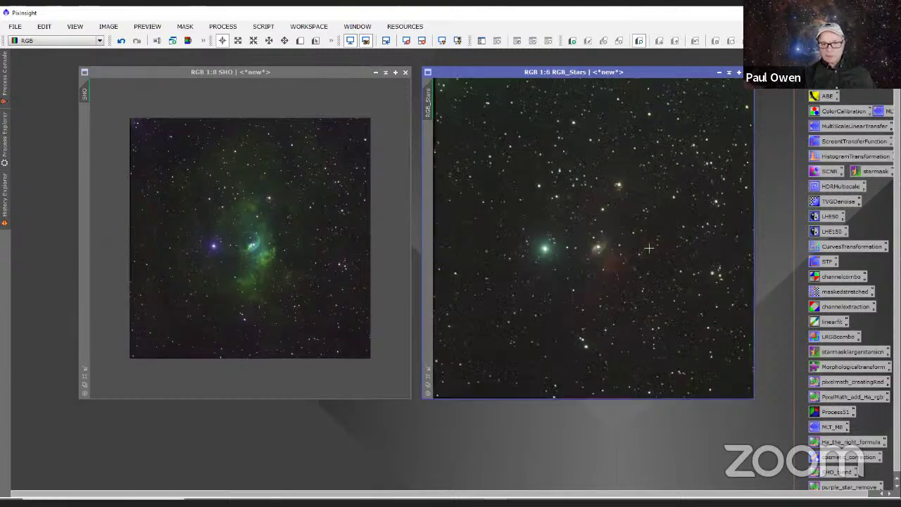
pyautogui.scroll(1, 648, 247)
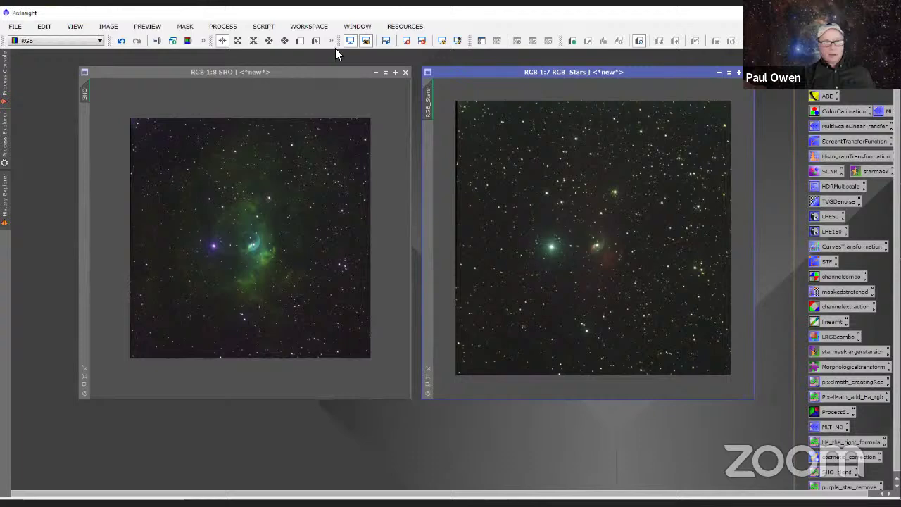
# - Start DynamicCrop on RGB_Stars and pull all four edges inward to a crop of about 3949 by 3977 pixels
pyautogui.click(225, 28)
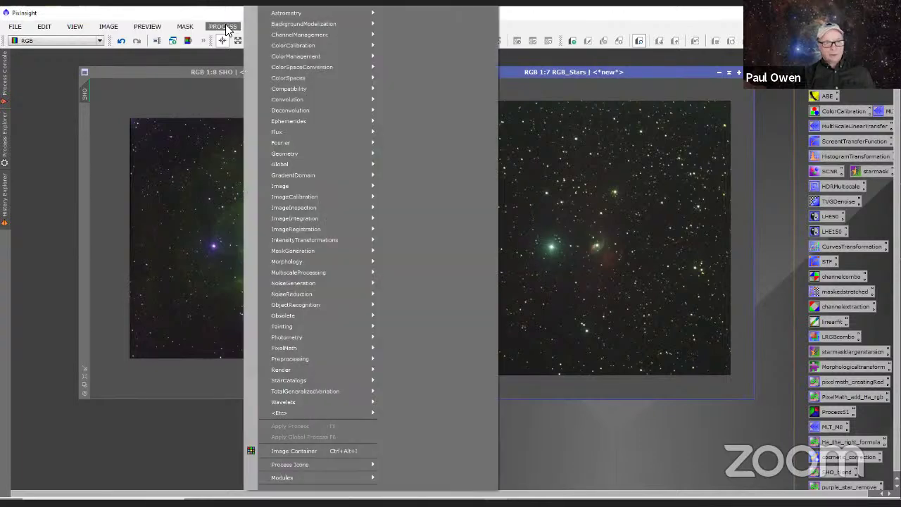
pyautogui.moveTo(310, 7)
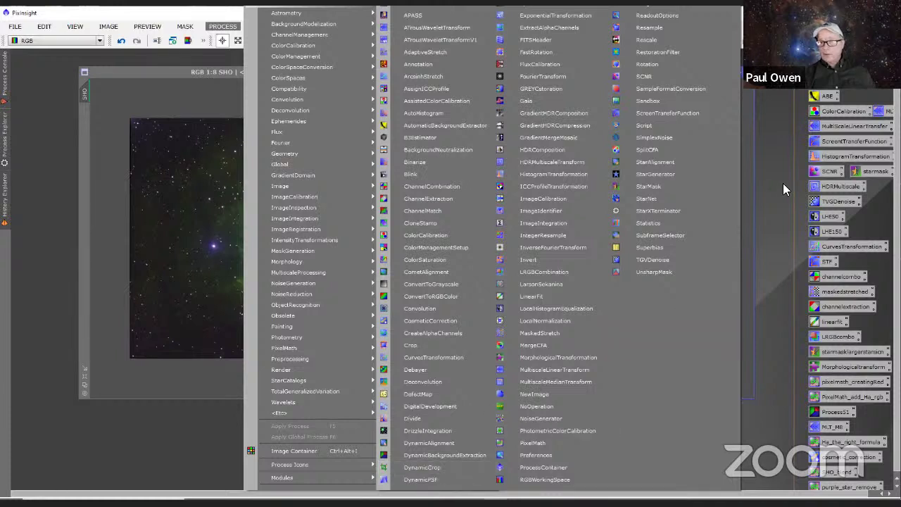
pyautogui.click(764, 109)
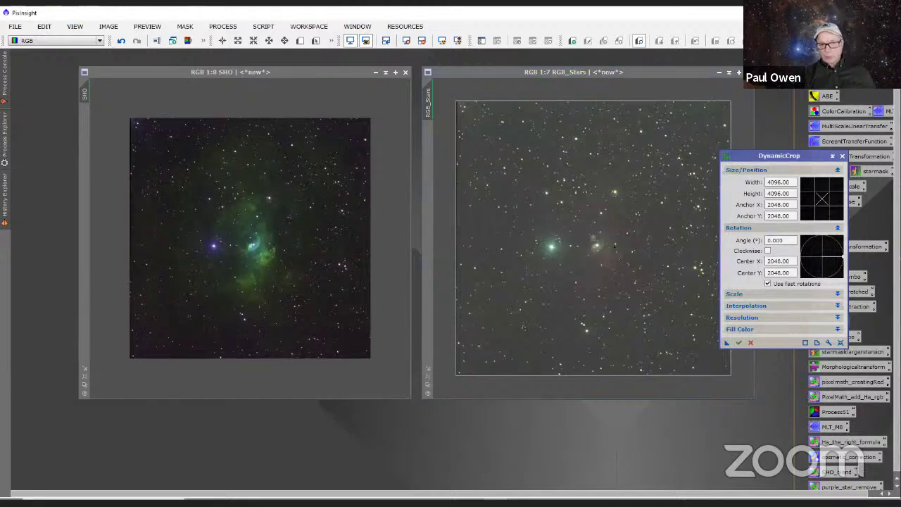
pyautogui.click(538, 306)
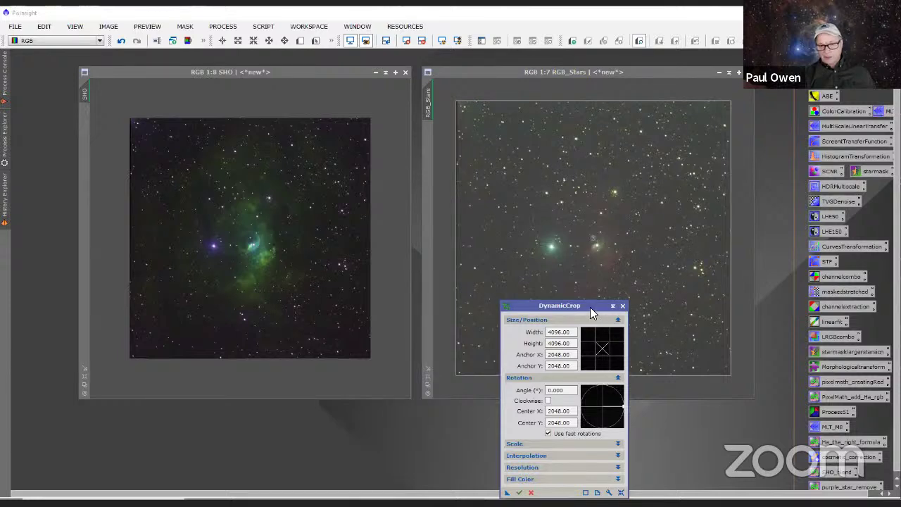
pyautogui.moveTo(572, 307); pyautogui.dragTo(574, 279)
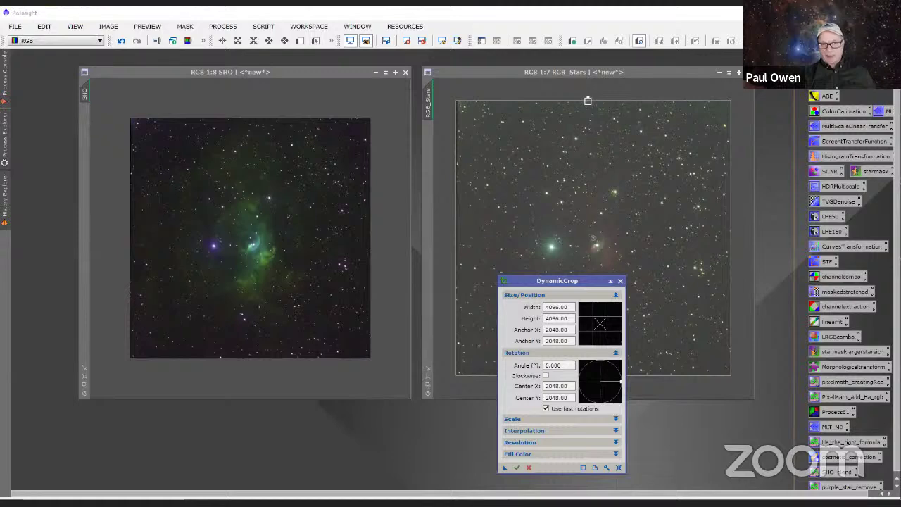
pyautogui.moveTo(587, 100); pyautogui.dragTo(588, 105)
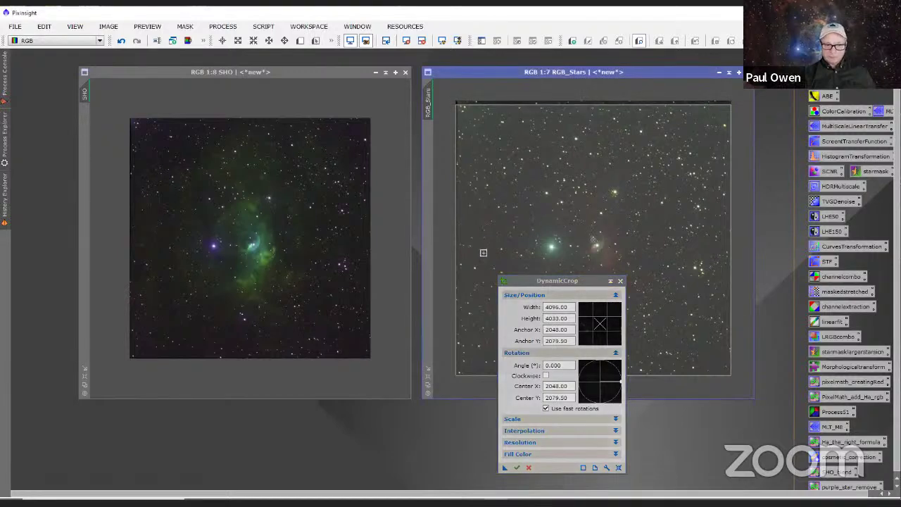
pyautogui.moveTo(455, 267); pyautogui.dragTo(460, 267)
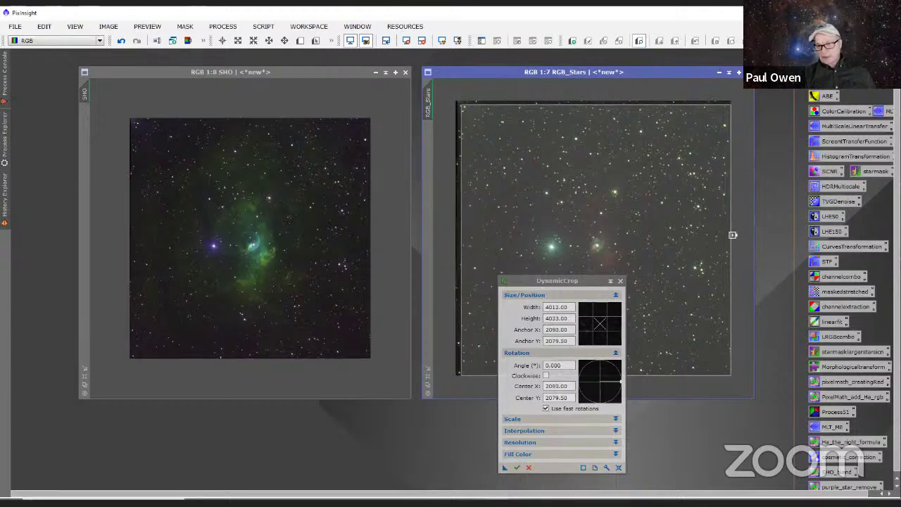
pyautogui.moveTo(731, 236); pyautogui.dragTo(726, 235)
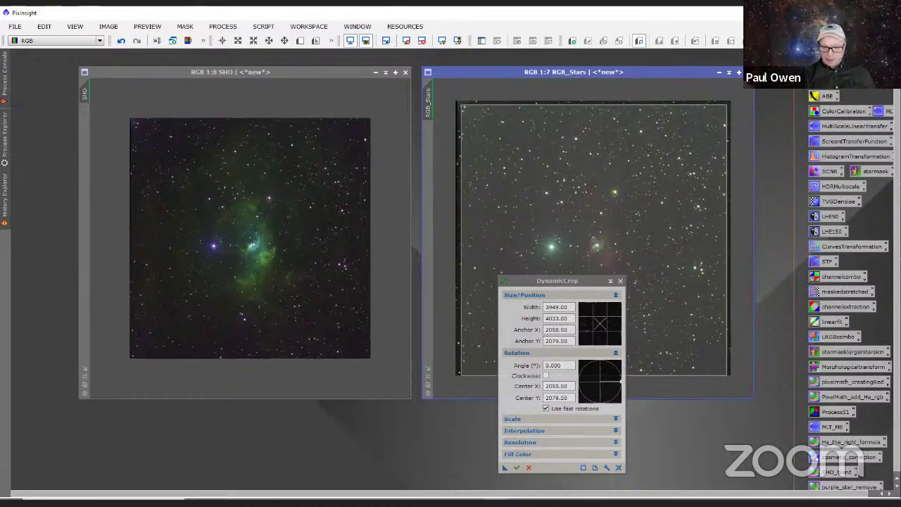
pyautogui.moveTo(592, 375); pyautogui.dragTo(593, 370)
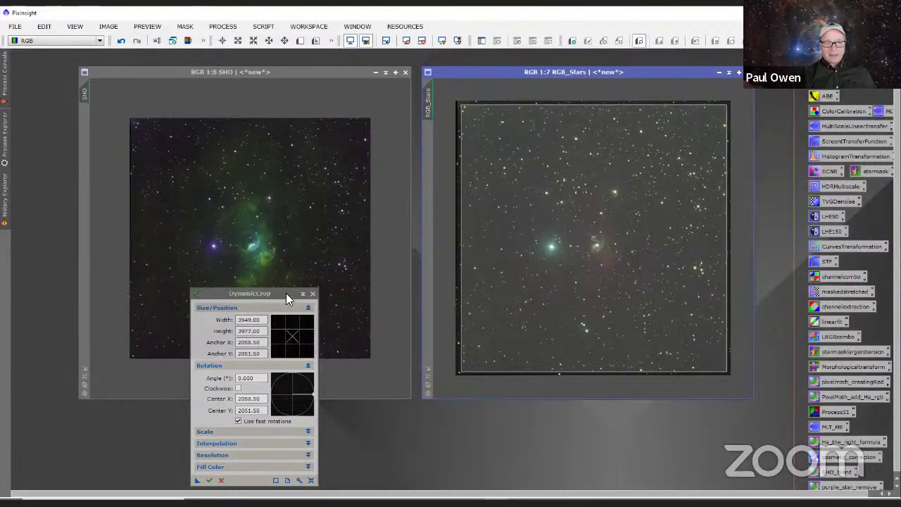
# - Apply the same DynamicCrop settings to the SHO image, execute the crop on RGB_Stars and close the process
pyautogui.moveTo(249, 293); pyautogui.dragTo(532, 234)
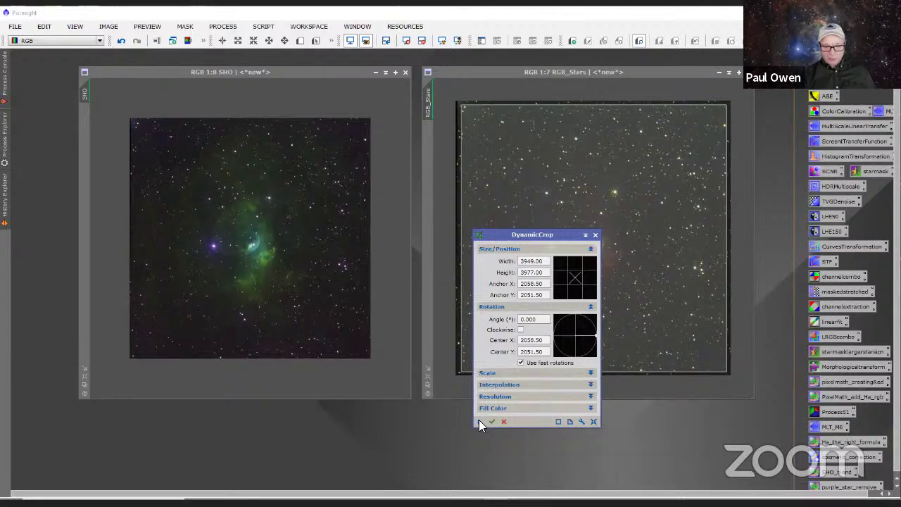
pyautogui.moveTo(478, 419); pyautogui.dragTo(322, 310)
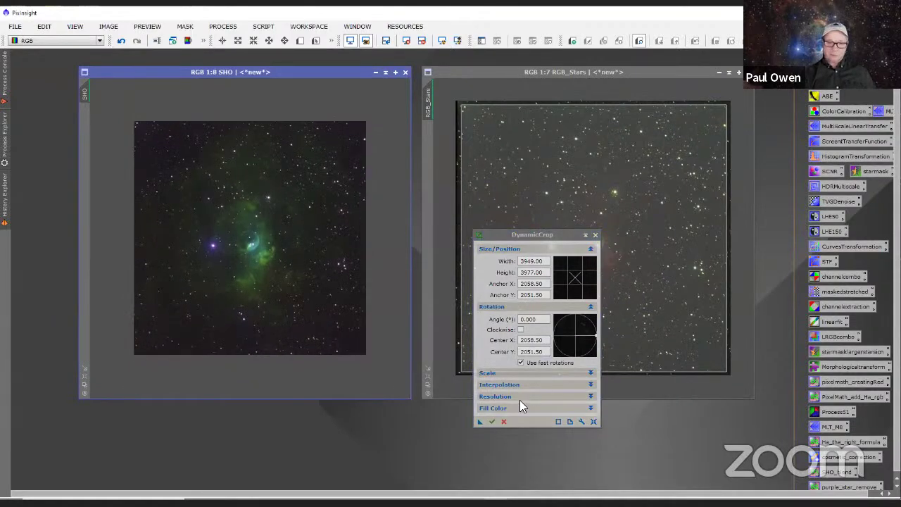
pyautogui.click(492, 422)
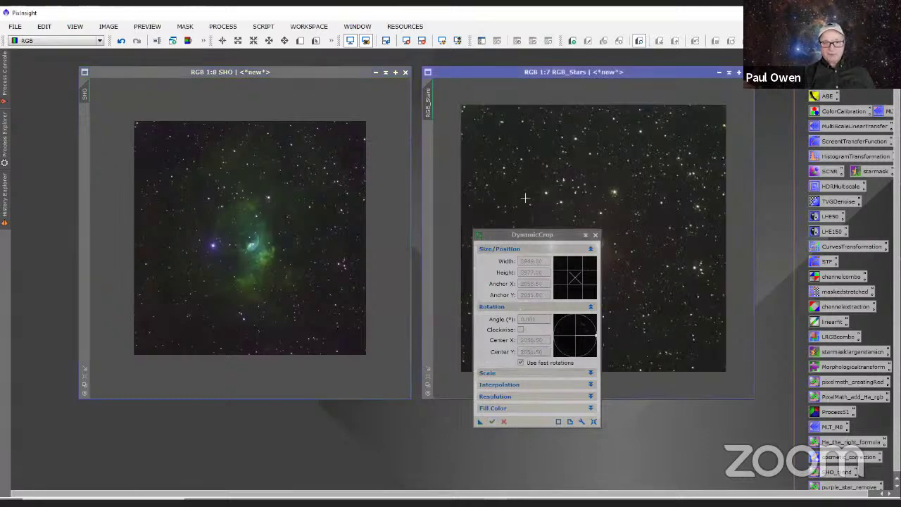
pyautogui.click(594, 234)
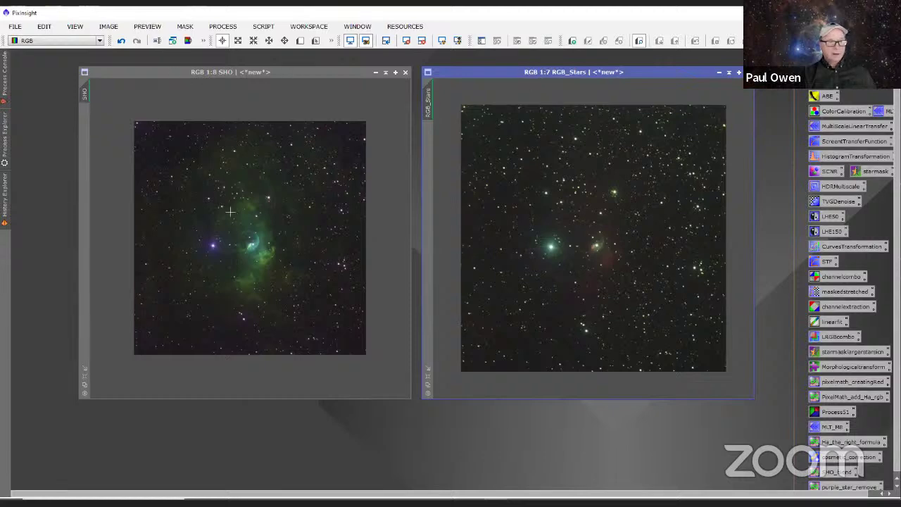
# - Match the zoom of both images and overlay RGB_Stars on SHO to compare their alignment, then separate the windows again
pyautogui.scroll(1, 230, 211)
pyautogui.moveTo(515, 73); pyautogui.dragTo(172, 75)
pyautogui.click(283, 68)
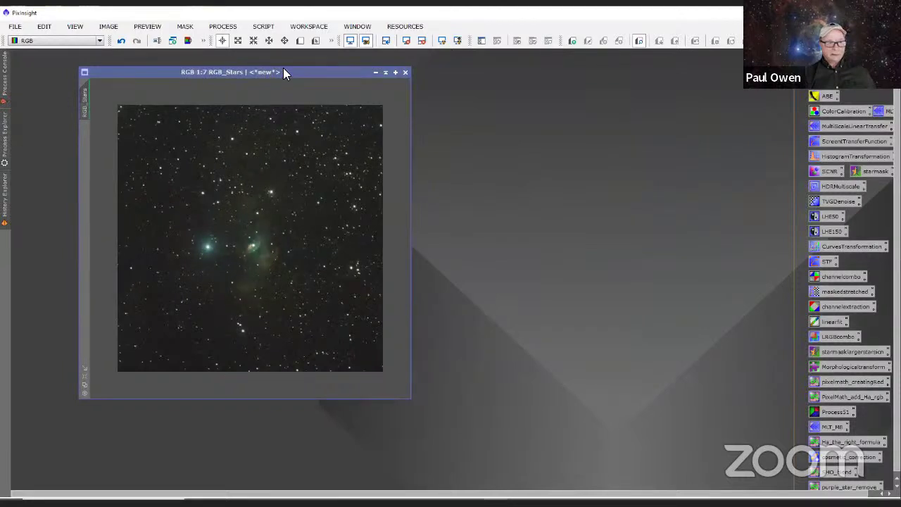
pyautogui.click(288, 72)
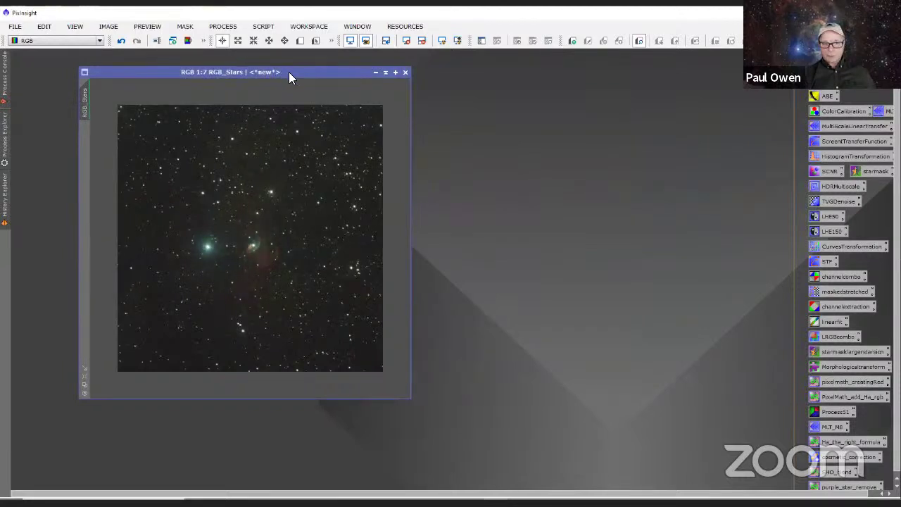
pyautogui.click(288, 71)
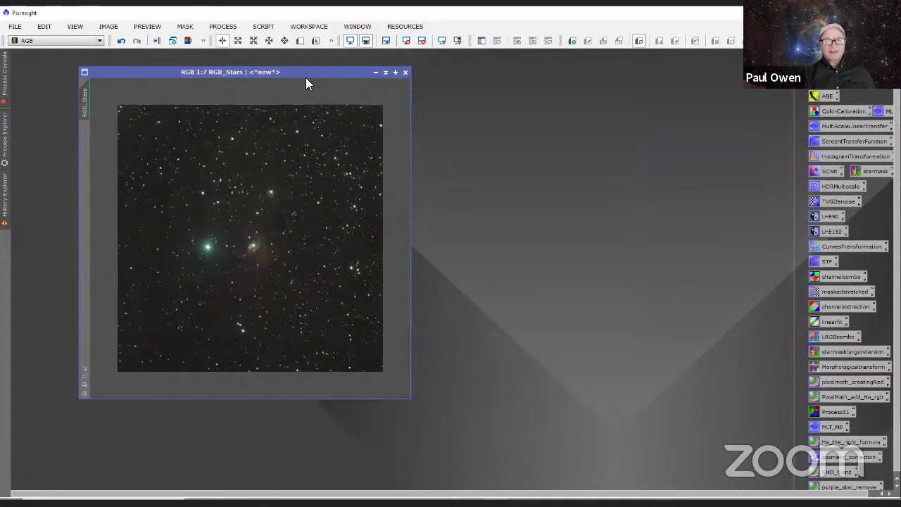
pyautogui.moveTo(305, 76); pyautogui.dragTo(649, 83)
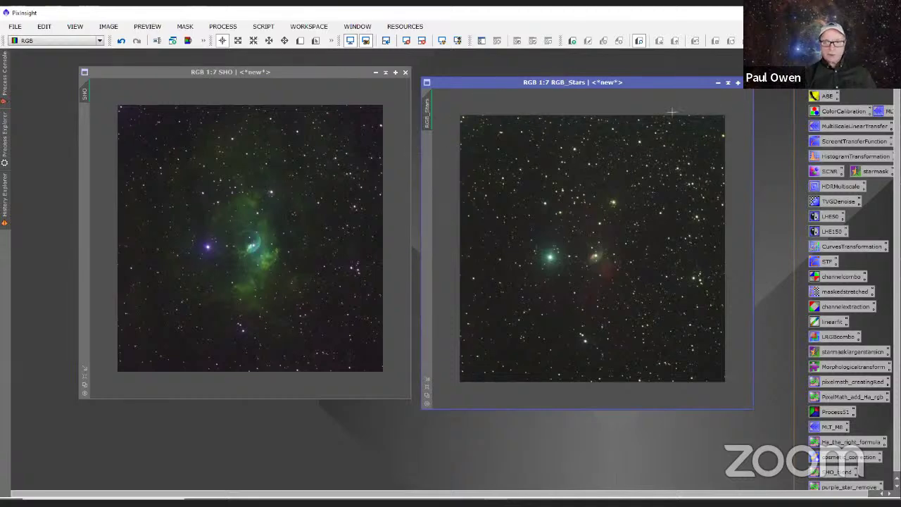
# - Minimize RGB_Stars, park its icon in the workspace corner and move the SHO window to the middle of the workspace
pyautogui.click(718, 83)
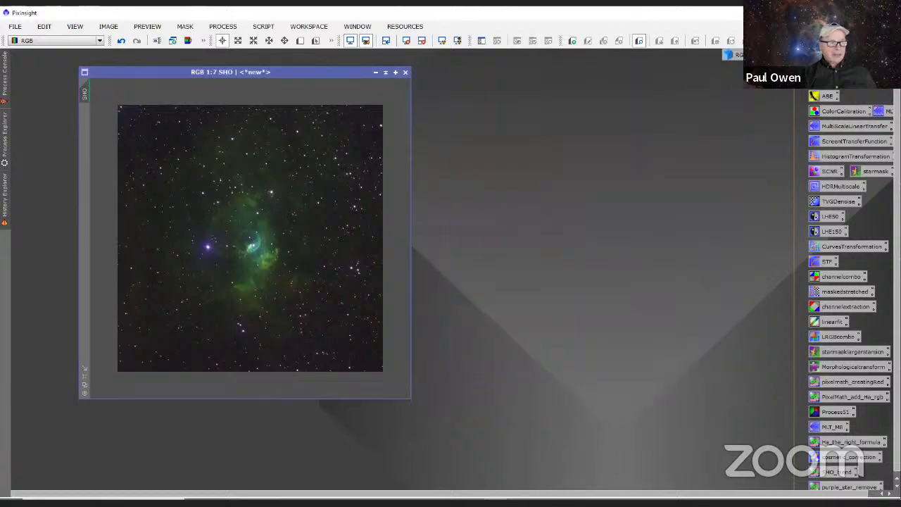
pyautogui.moveTo(732, 55); pyautogui.dragTo(40, 60)
pyautogui.moveTo(110, 73); pyautogui.dragTo(344, 83)
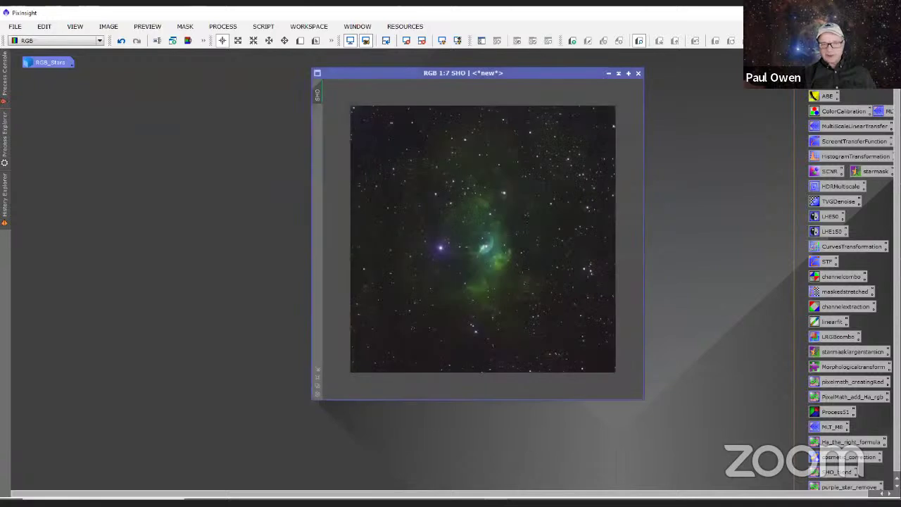
# - Open the saved DynamicBackgroundExtraction process with its 40 samples on the SHO image and place its dialog beside the image
pyautogui.doubleClick(823, 81)
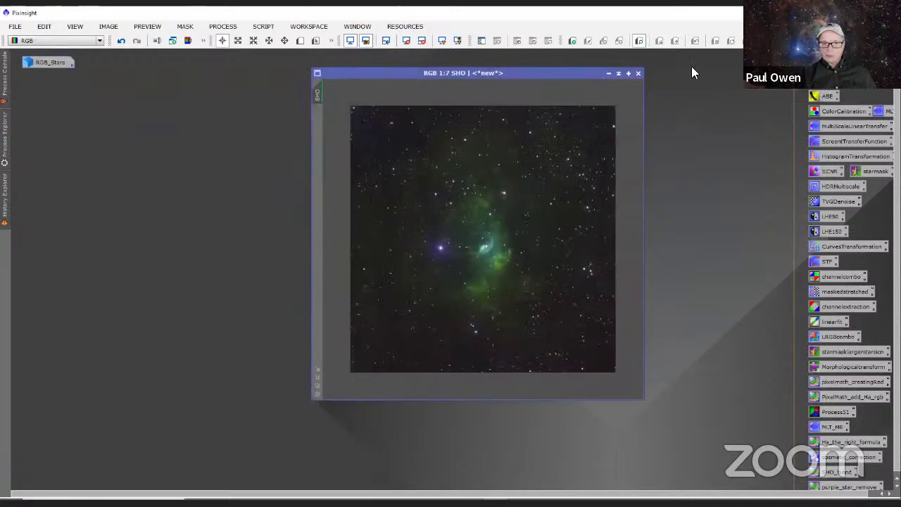
pyautogui.moveTo(663, 61); pyautogui.dragTo(782, 99)
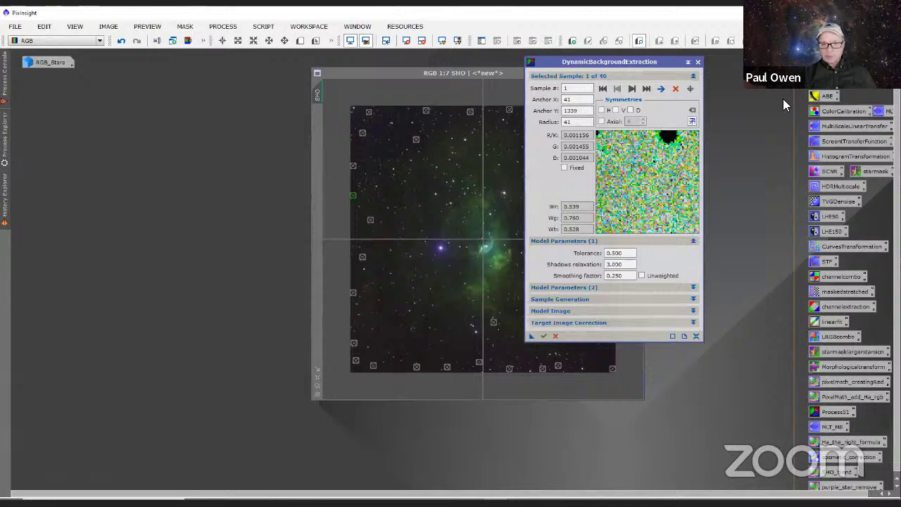
pyautogui.moveTo(563, 72); pyautogui.dragTo(462, 54)
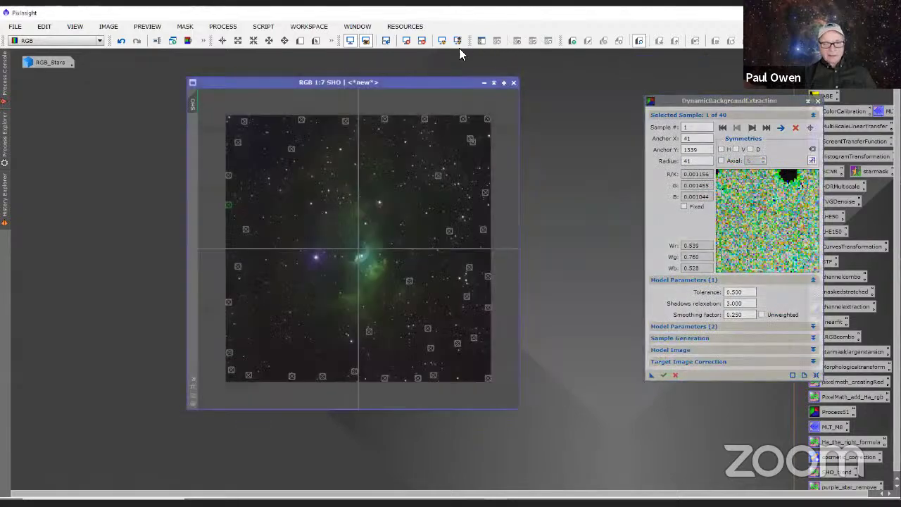
# - Apply the boosted auto-stretch to the SHO image and reposition the background samples in its upper-left corner onto dark sky
pyautogui.click(457, 41)
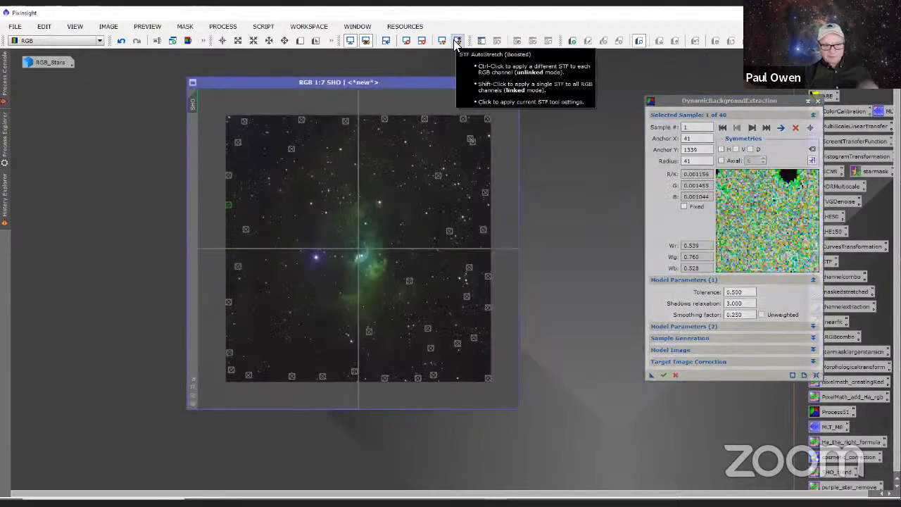
pyautogui.click(457, 41)
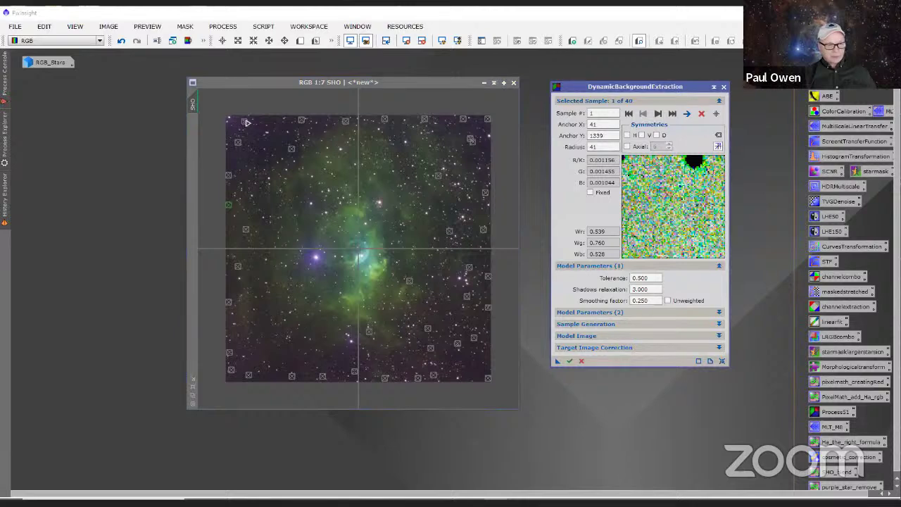
pyautogui.click(241, 122)
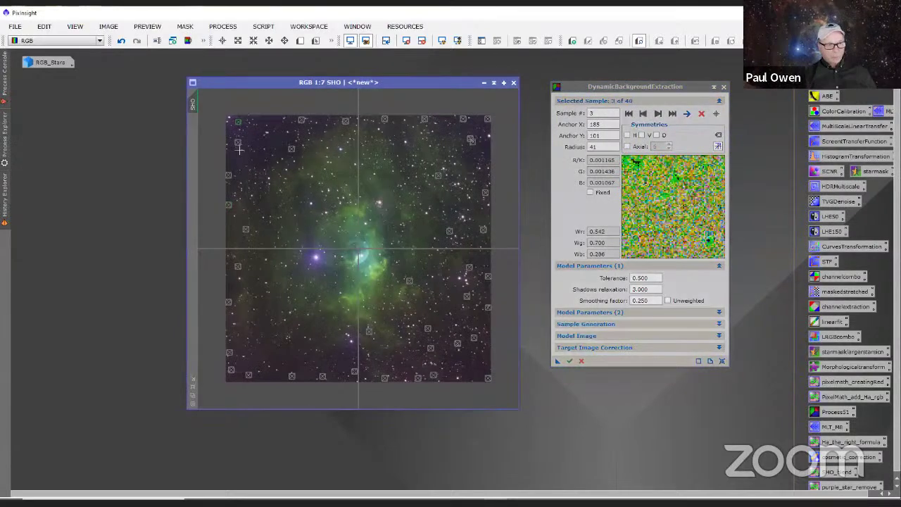
pyautogui.click(232, 135)
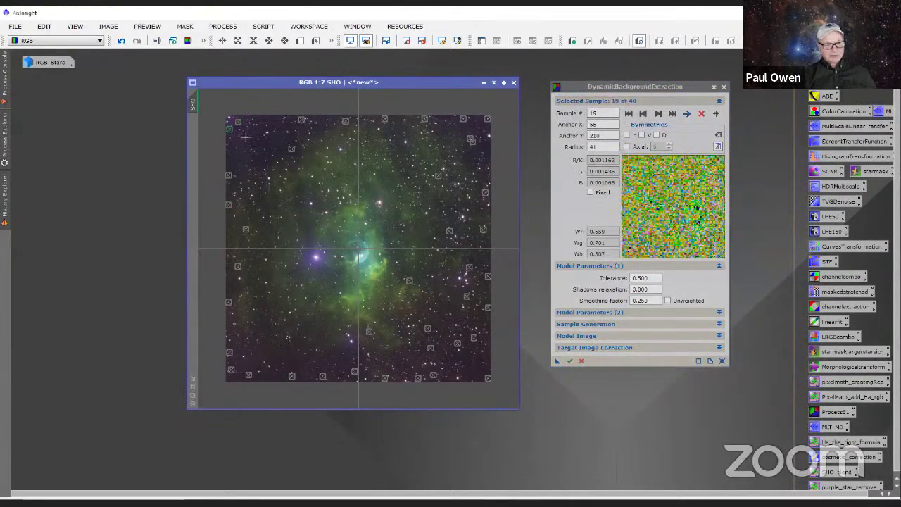
pyautogui.moveTo(291, 150); pyautogui.dragTo(268, 121)
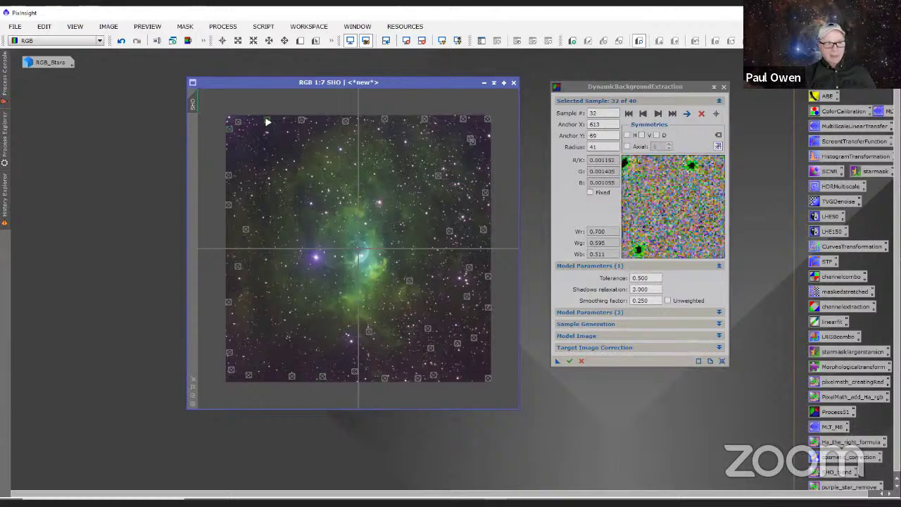
pyautogui.click(276, 144)
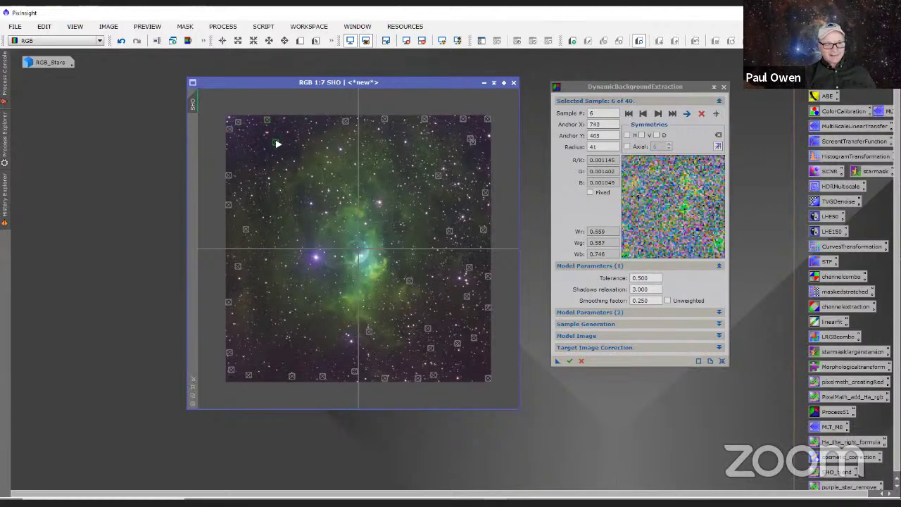
# - Relocate samples from the nebula's upper edge and the left edge into the dark upper-left area, adding one extra sample there
pyautogui.click(347, 121)
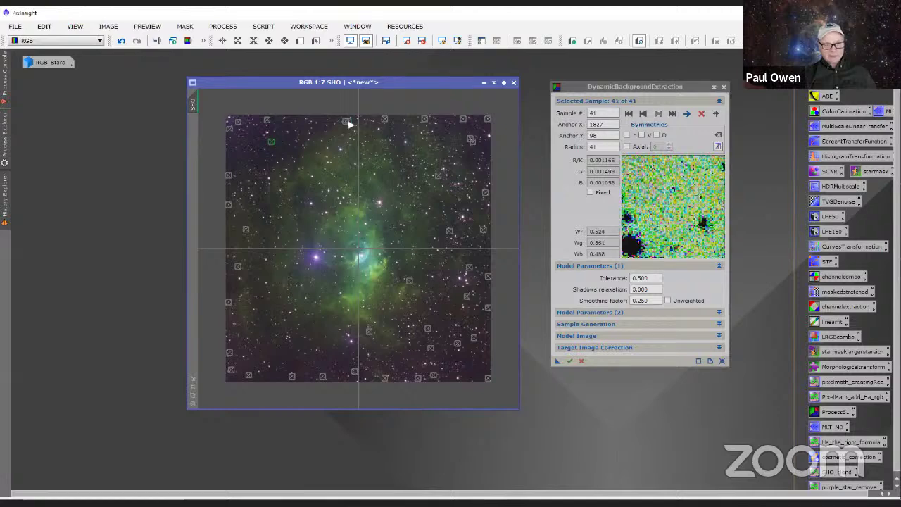
pyautogui.click(345, 146)
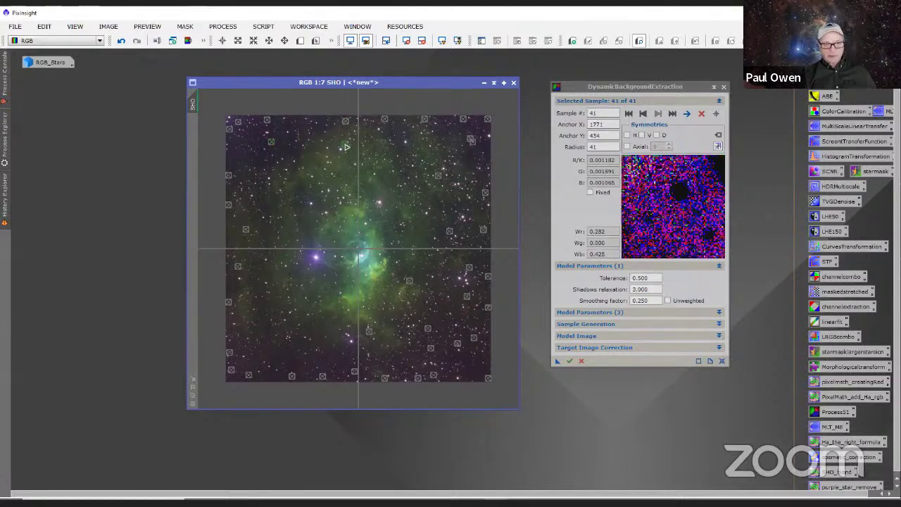
pyautogui.moveTo(346, 146); pyautogui.dragTo(259, 133)
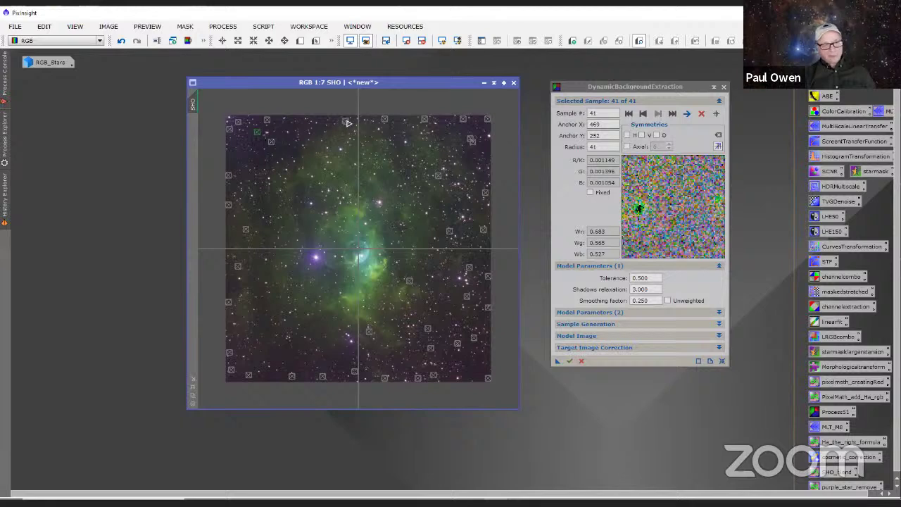
pyautogui.moveTo(347, 122); pyautogui.dragTo(289, 128)
pyautogui.click(384, 123)
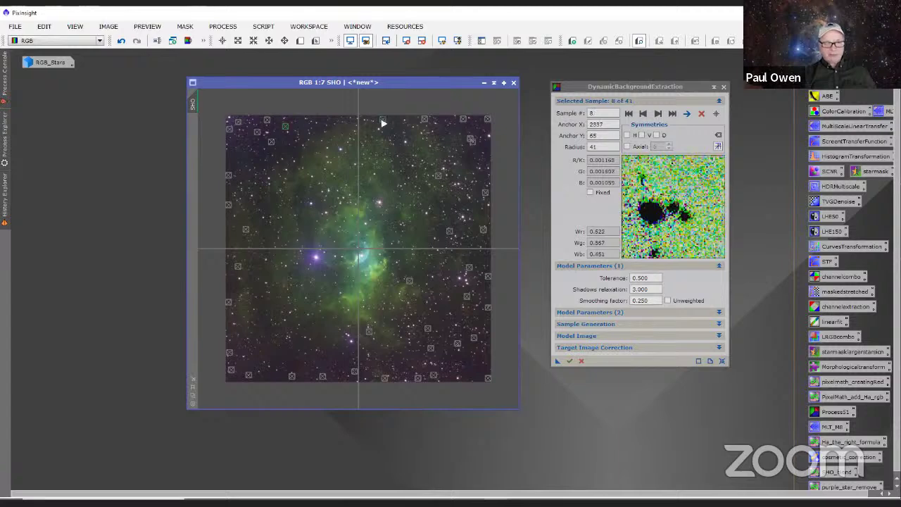
pyautogui.click(286, 151)
pyautogui.moveTo(285, 151); pyautogui.dragTo(287, 138)
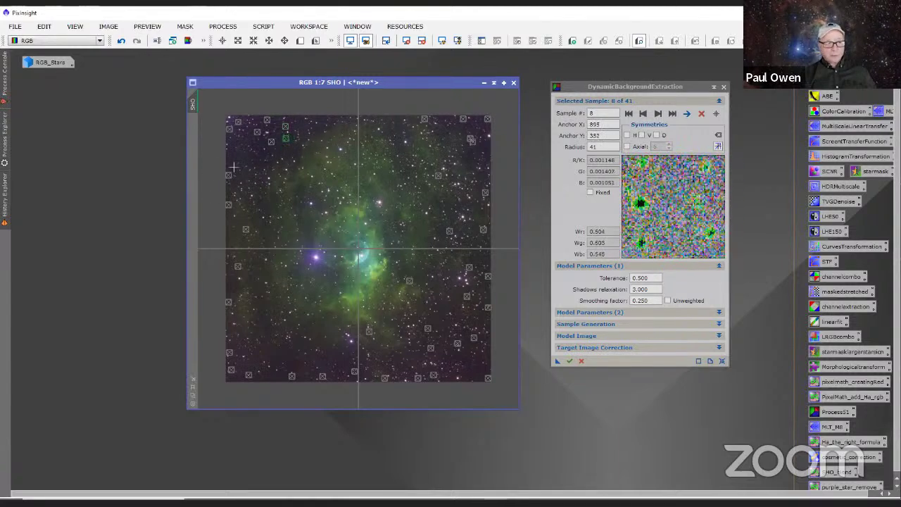
pyautogui.moveTo(231, 207); pyautogui.dragTo(231, 161)
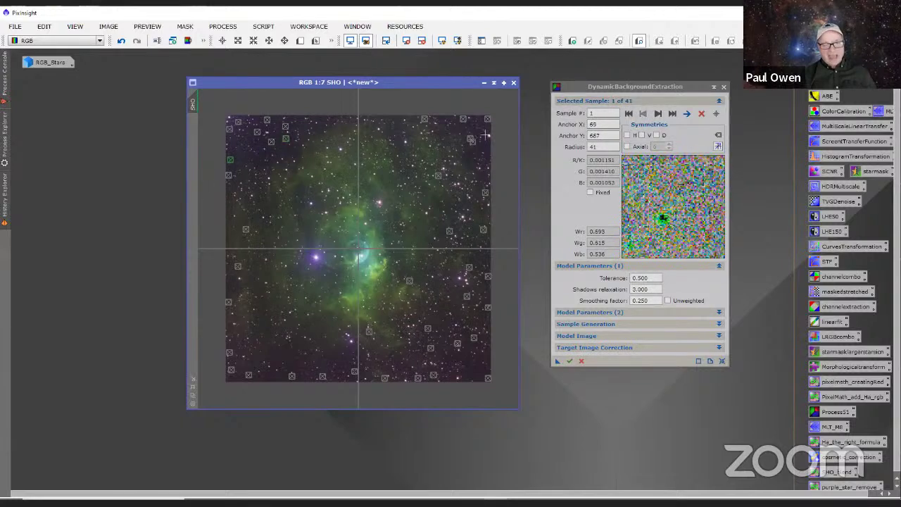
# - Gather the background samples from the upper-right part of the SHO image into its dark corner, clear of the nebula
pyautogui.moveTo(425, 122); pyautogui.dragTo(476, 128)
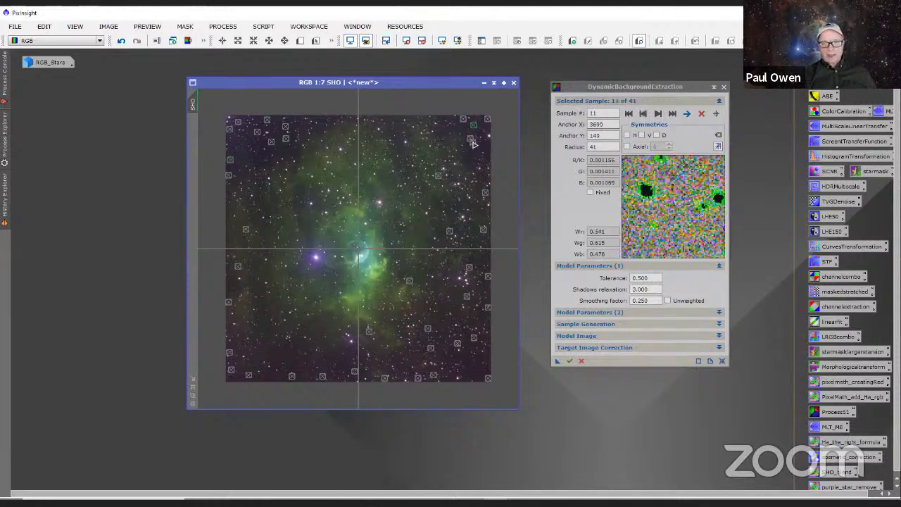
pyautogui.moveTo(472, 142)
pyautogui.mouseDown()
pyautogui.moveTo(489, 148)
pyautogui.moveTo(480, 133)
pyautogui.mouseUp()
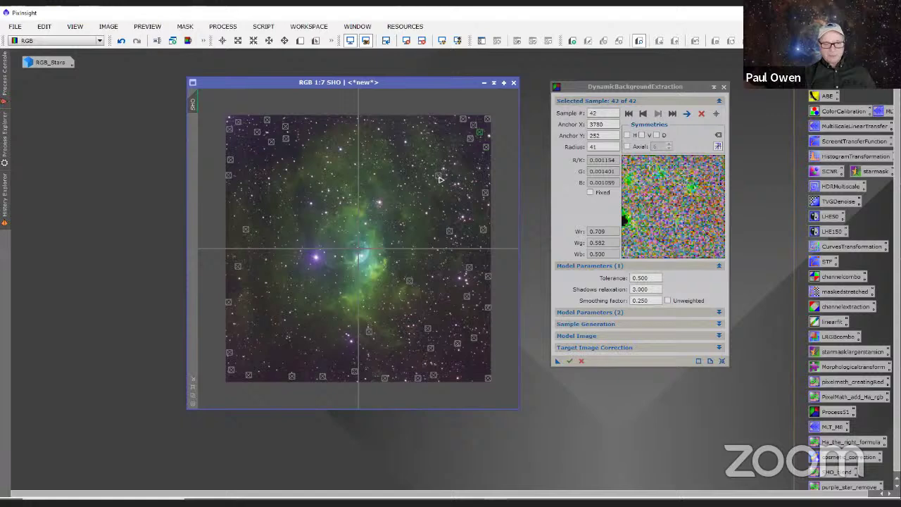
pyautogui.moveTo(442, 177); pyautogui.dragTo(481, 147)
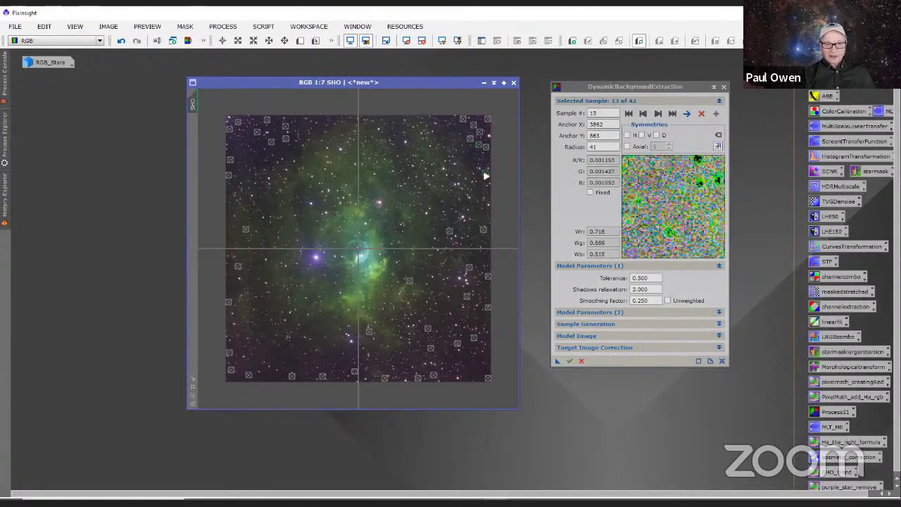
pyautogui.click(477, 160)
pyautogui.moveTo(476, 160); pyautogui.dragTo(475, 155)
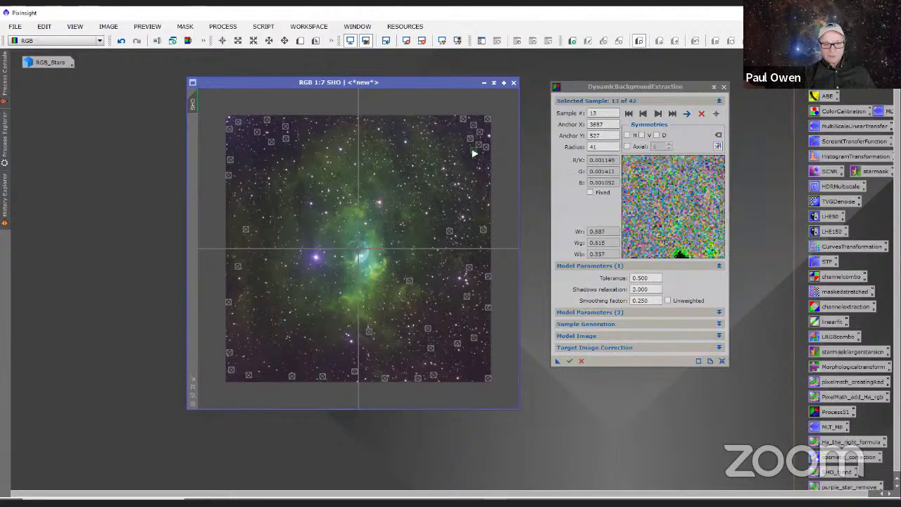
# - Relocate samples from the image's right side and the nebula's lower-right surroundings into the dark lower-right corner
pyautogui.click(449, 232)
pyautogui.click(470, 358)
pyautogui.click(487, 380)
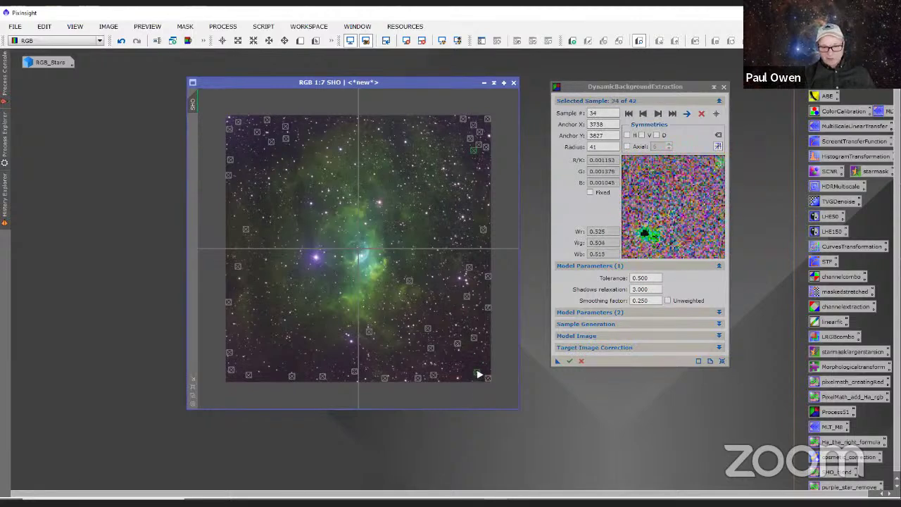
pyautogui.click(471, 371)
pyautogui.moveTo(471, 371); pyautogui.dragTo(470, 336)
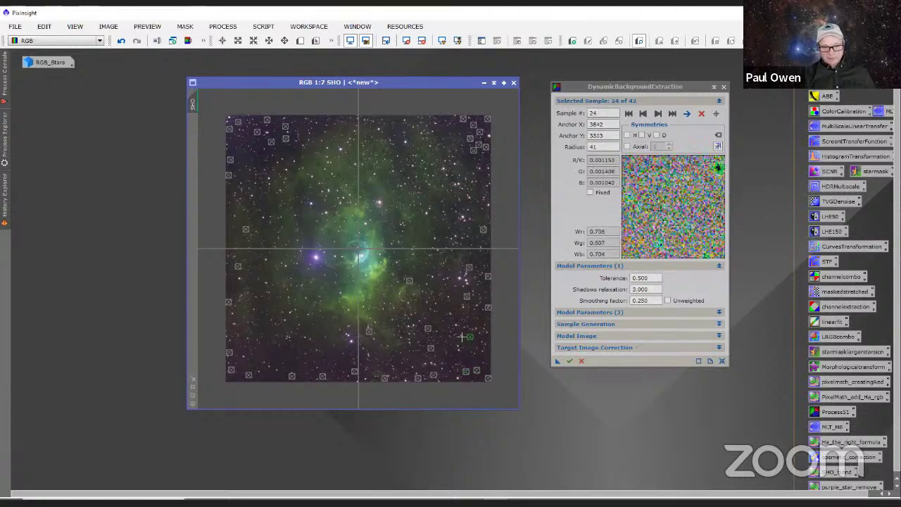
pyautogui.click(458, 359)
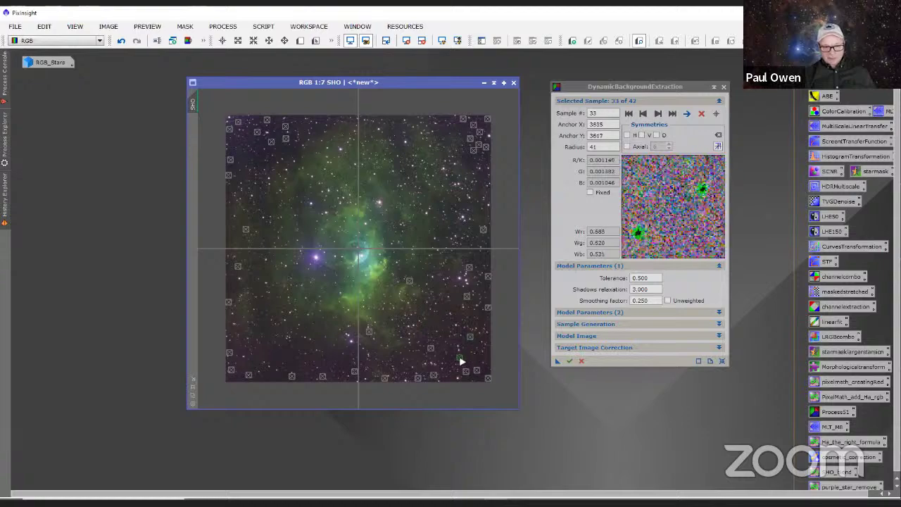
pyautogui.moveTo(484, 363); pyautogui.dragTo(470, 362)
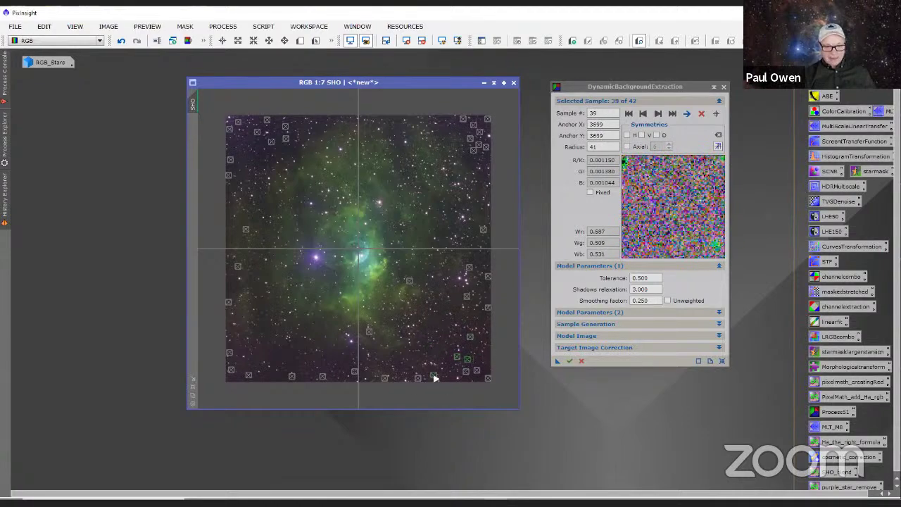
# - Shift the samples along the bottom edge and below the nebula toward the lower-right corner, adding one sample near the bottom edge
pyautogui.click(439, 351)
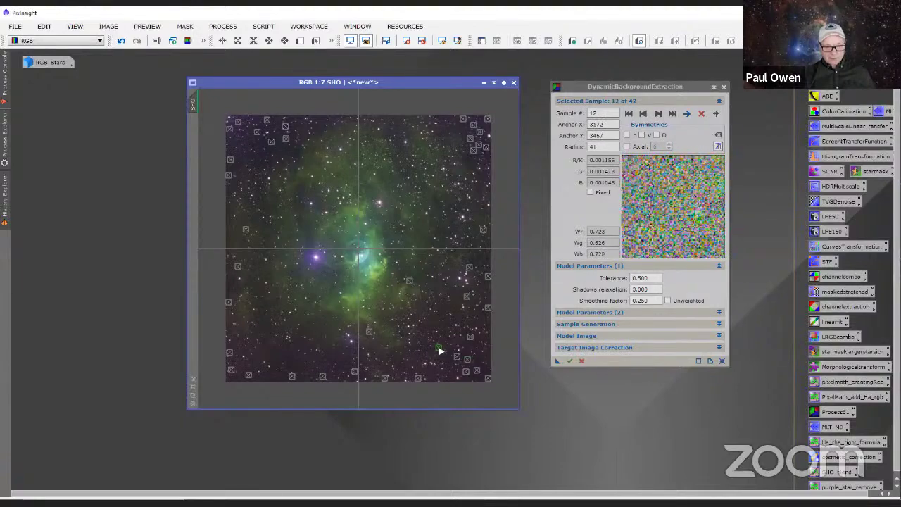
pyautogui.moveTo(439, 350); pyautogui.dragTo(450, 379)
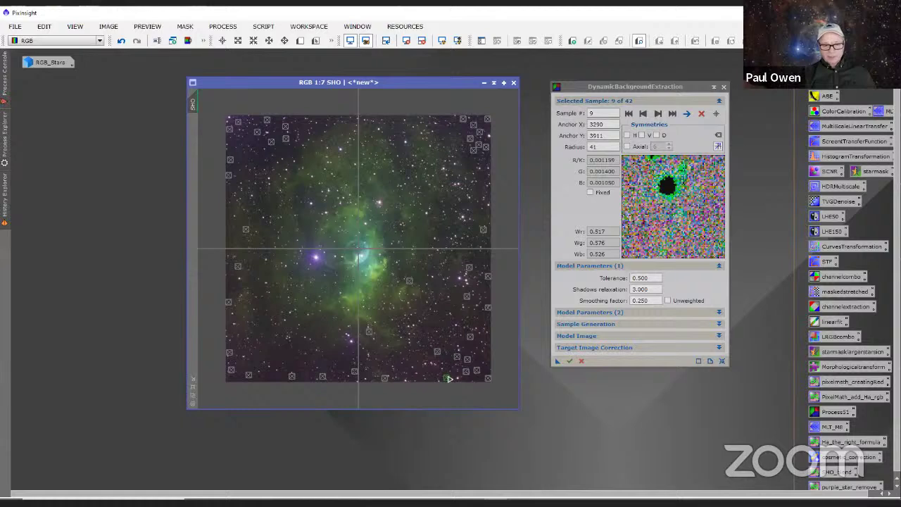
pyautogui.moveTo(448, 379); pyautogui.dragTo(432, 380)
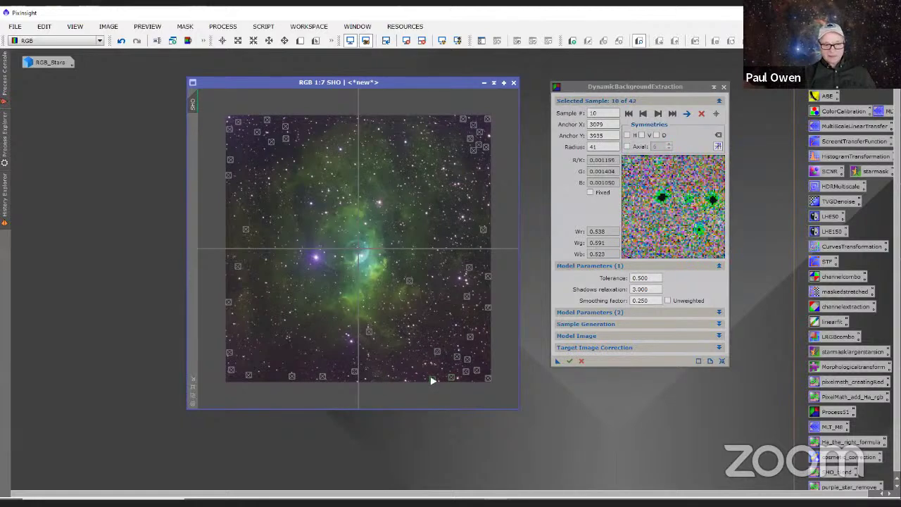
pyautogui.moveTo(352, 367); pyautogui.dragTo(430, 374)
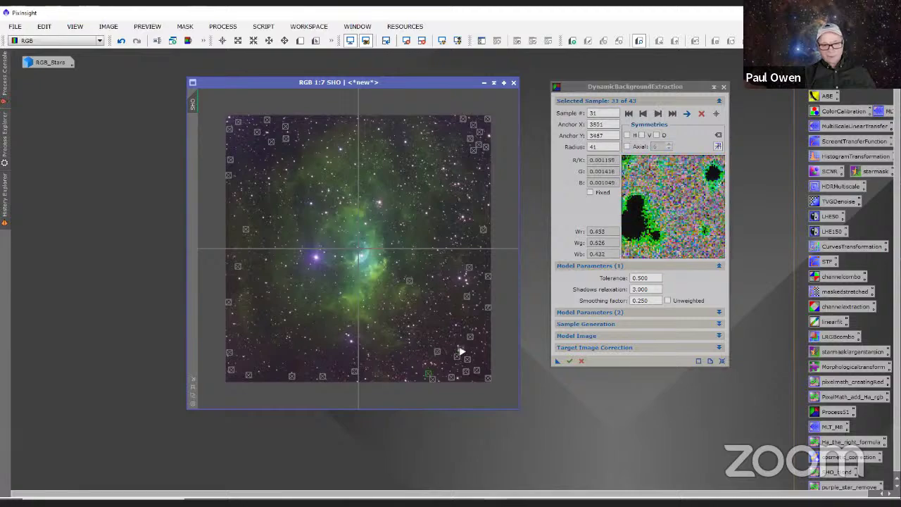
pyautogui.moveTo(458, 351); pyautogui.dragTo(483, 337)
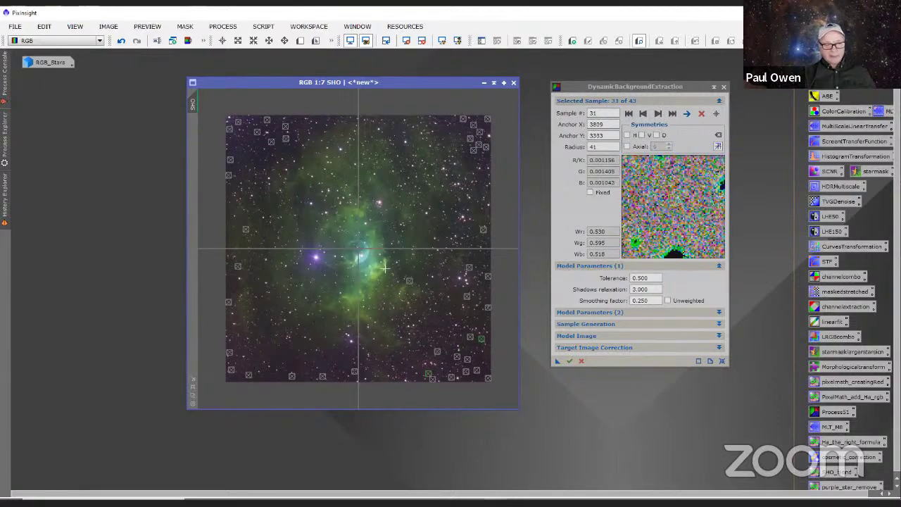
pyautogui.moveTo(476, 361); pyautogui.dragTo(481, 359)
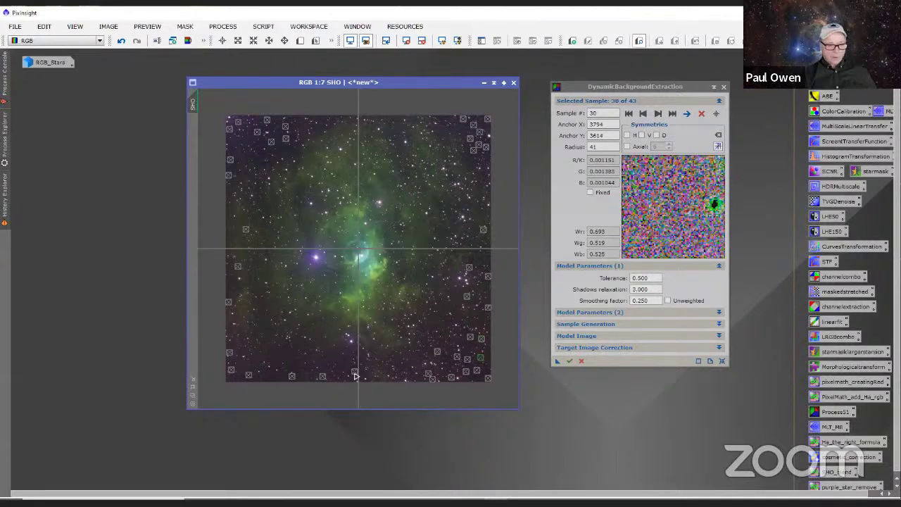
# - Add background samples near the bottom centre and in the upper-left and lower-left corners, and shift the left-side samples off the nebulosity
pyautogui.click(338, 368)
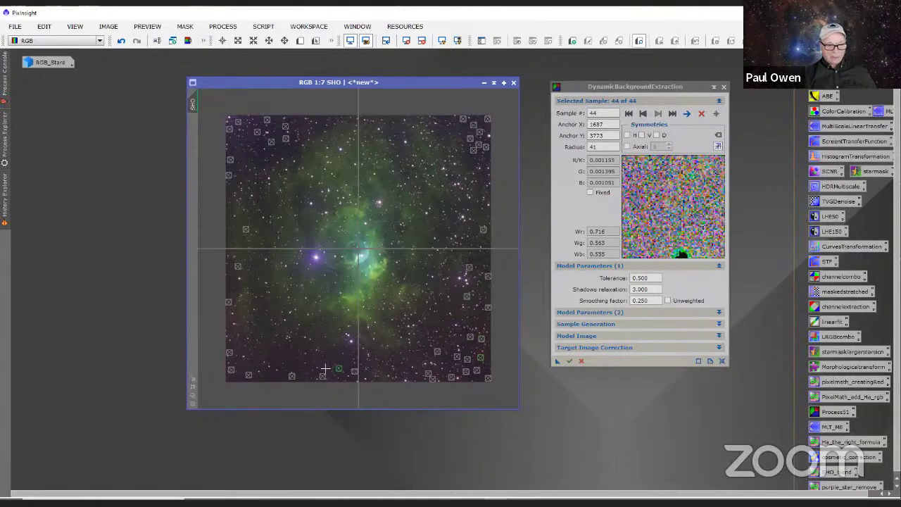
pyautogui.click(325, 368)
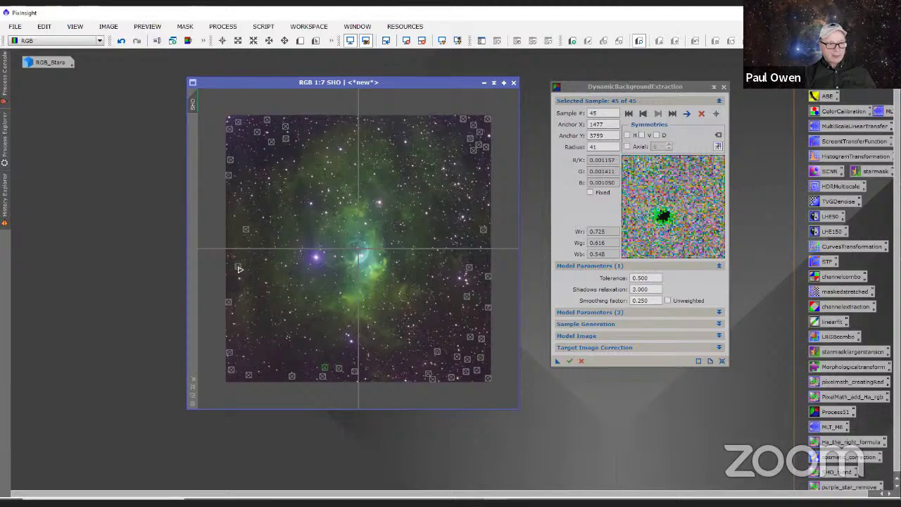
pyautogui.moveTo(239, 269); pyautogui.dragTo(232, 288)
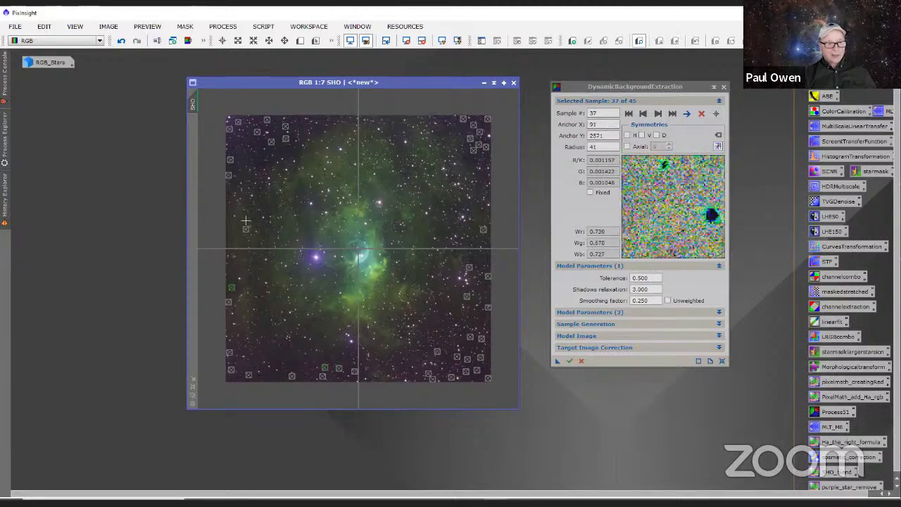
pyautogui.click(236, 145)
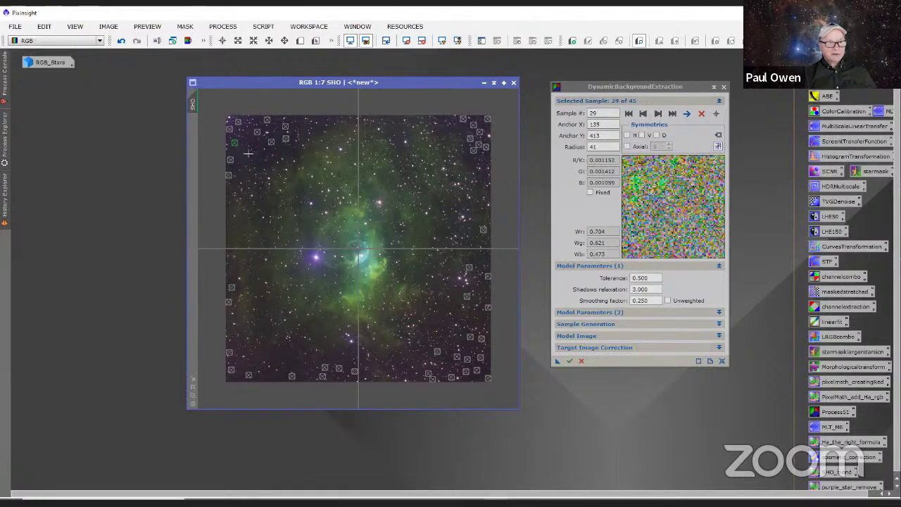
pyautogui.click(249, 151)
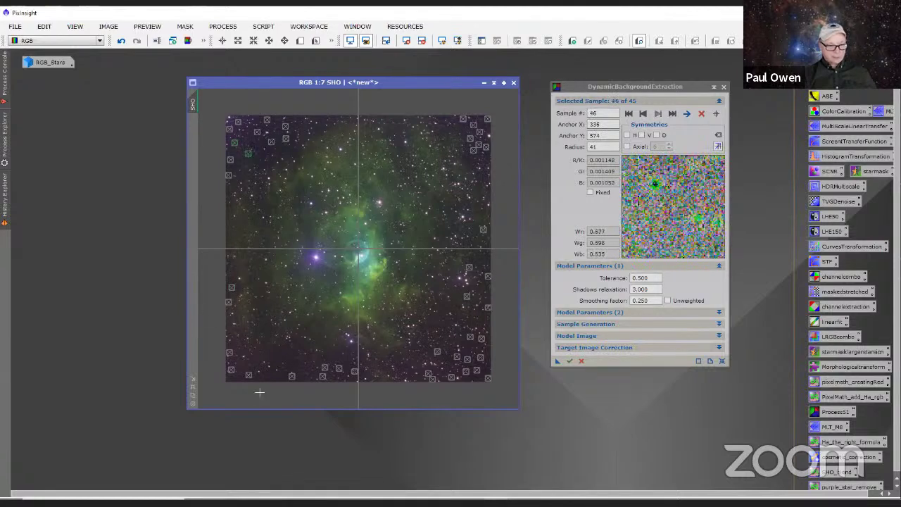
pyautogui.click(237, 379)
pyautogui.click(262, 378)
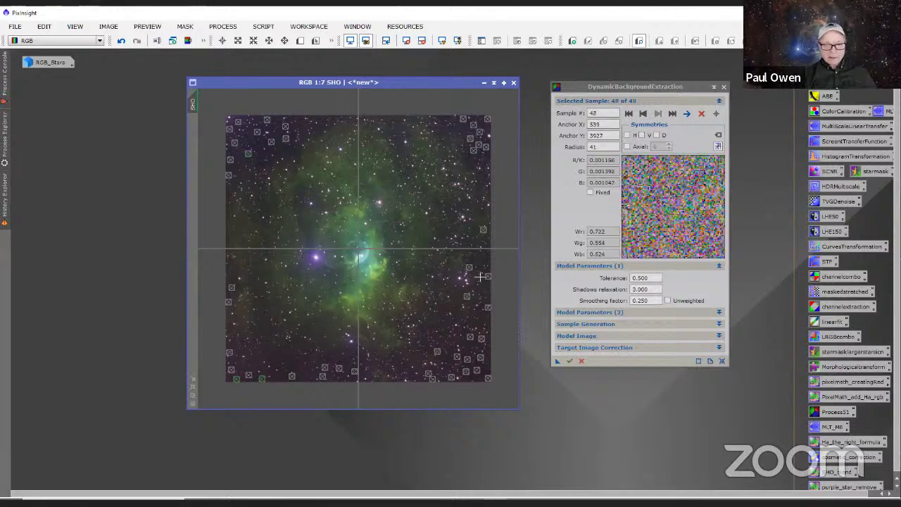
# - Move the samples on the right side lower onto darker sky and save the DynamicBackgroundExtraction setup as a process icon in the workspace
pyautogui.moveTo(468, 276); pyautogui.dragTo(444, 333)
pyautogui.moveTo(485, 229); pyautogui.dragTo(491, 298)
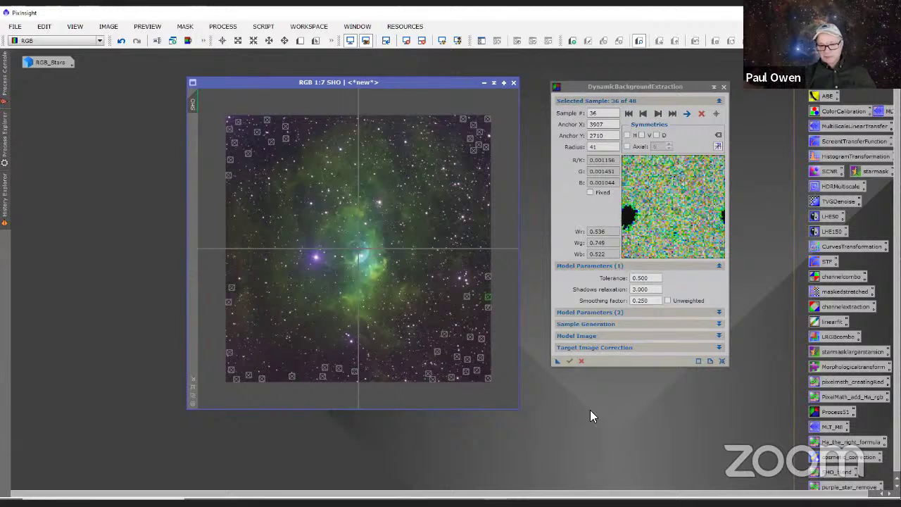
pyautogui.moveTo(591, 415); pyautogui.dragTo(591, 408)
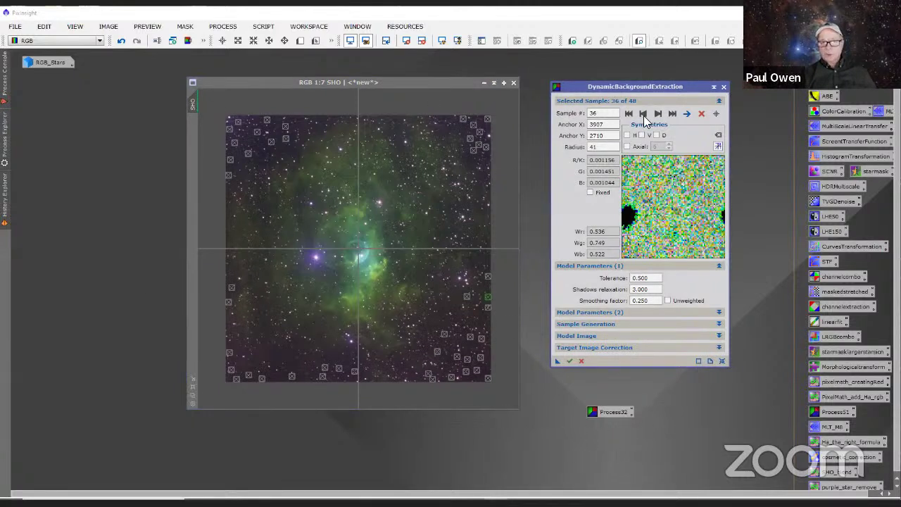
pyautogui.moveTo(640, 90); pyautogui.dragTo(651, 73)
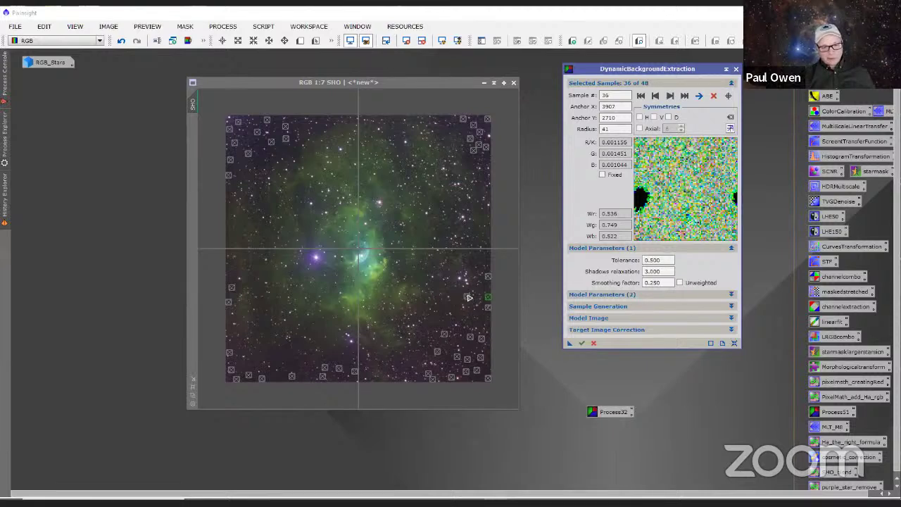
# - Shift one right-side sample, add another toward the lower right, and apply DynamicBackgroundExtraction to SHO with Subtraction correction
pyautogui.moveTo(468, 297); pyautogui.dragTo(472, 308)
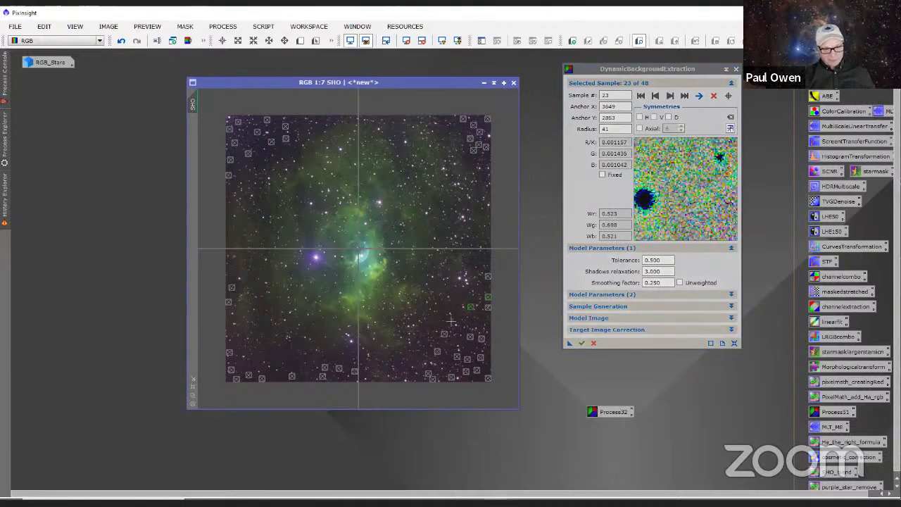
pyautogui.click(444, 318)
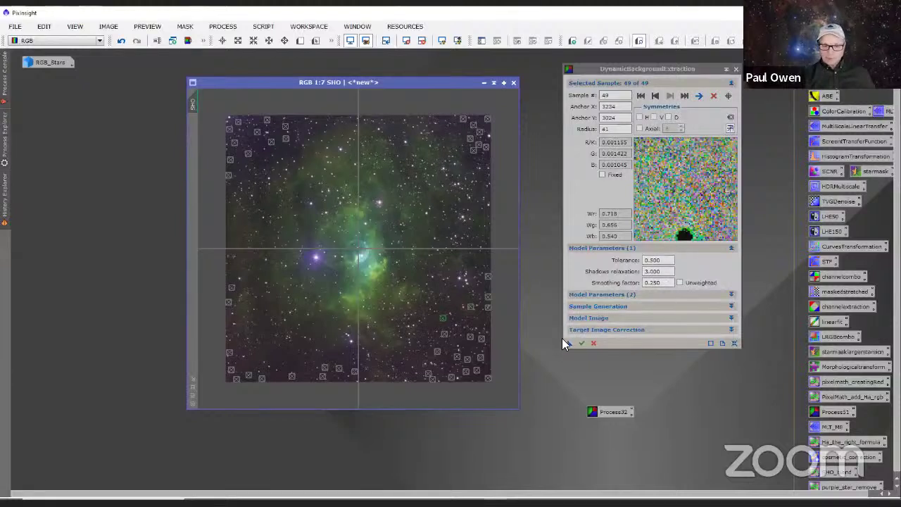
pyautogui.click(731, 331)
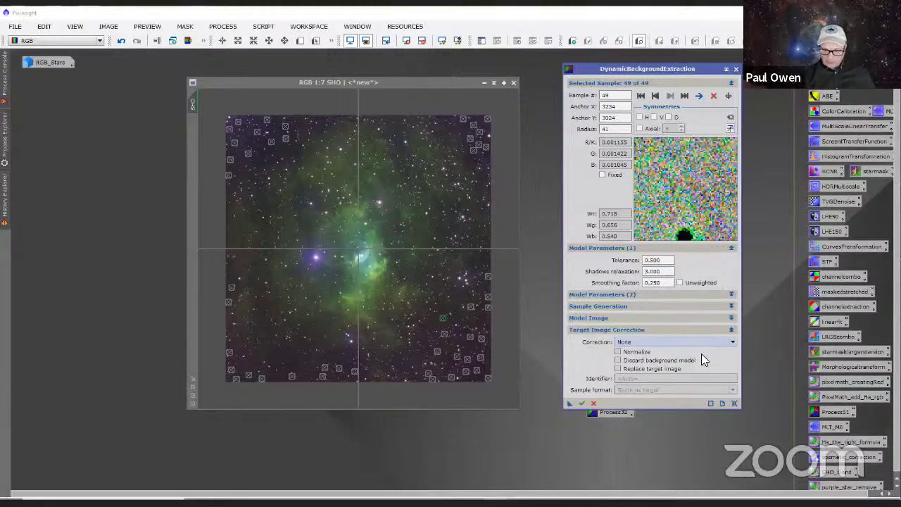
pyautogui.click(640, 342)
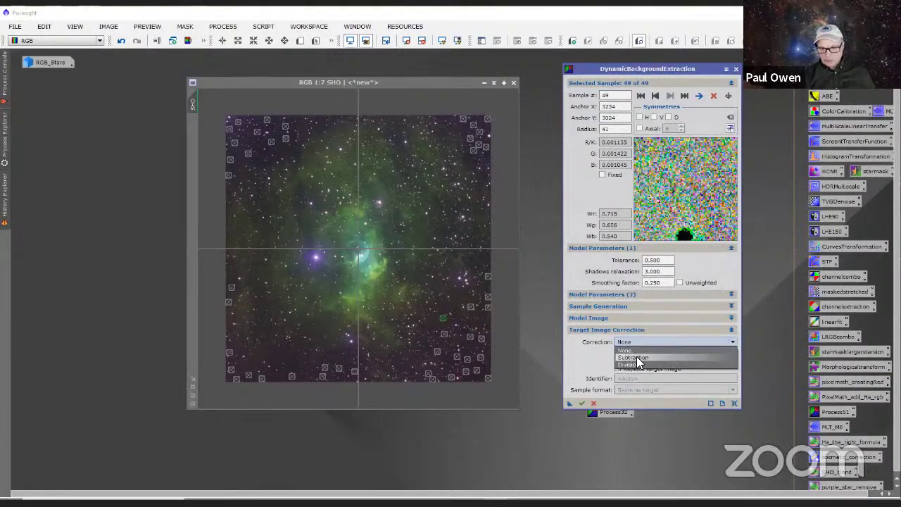
pyautogui.click(635, 358)
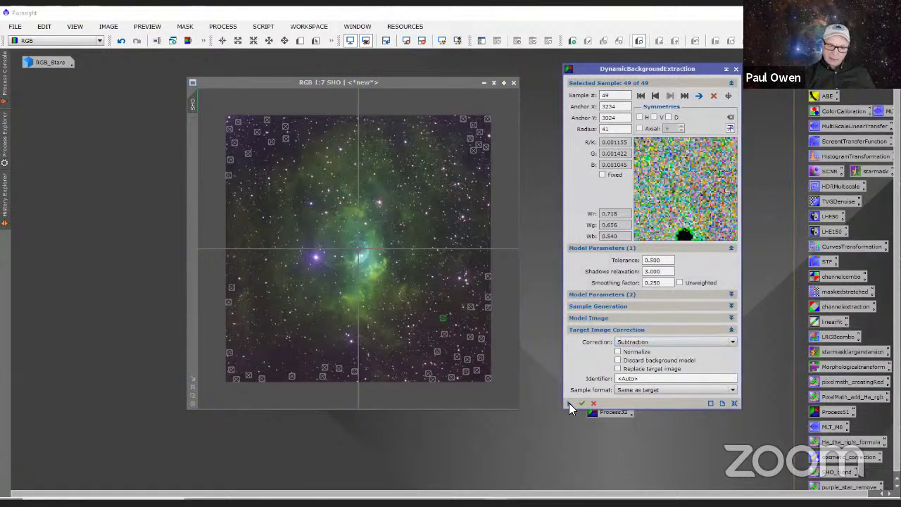
pyautogui.moveTo(570, 405); pyautogui.dragTo(443, 309)
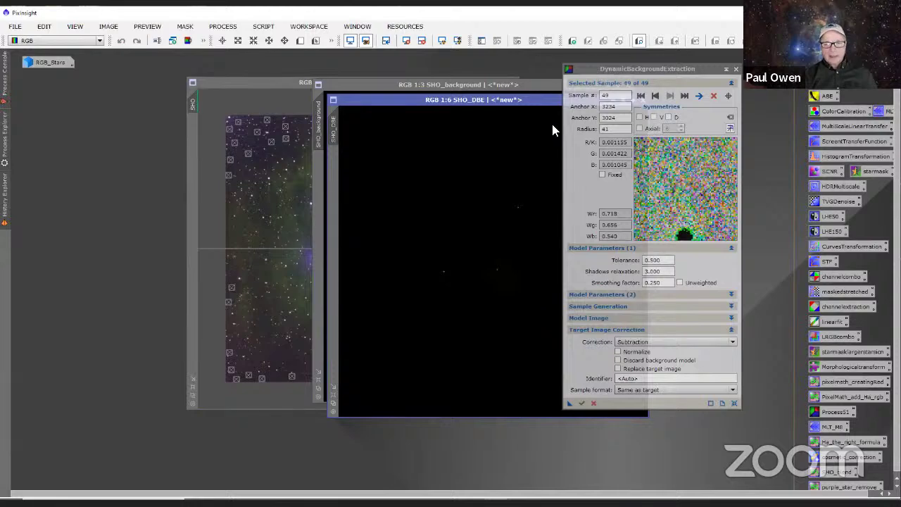
# - Apply a boosted auto-stretch to SHO_background, inspect the extracted gradient model, and close that image
pyautogui.moveTo(619, 69); pyautogui.dragTo(684, 195)
pyautogui.moveTo(523, 97); pyautogui.dragTo(461, 160)
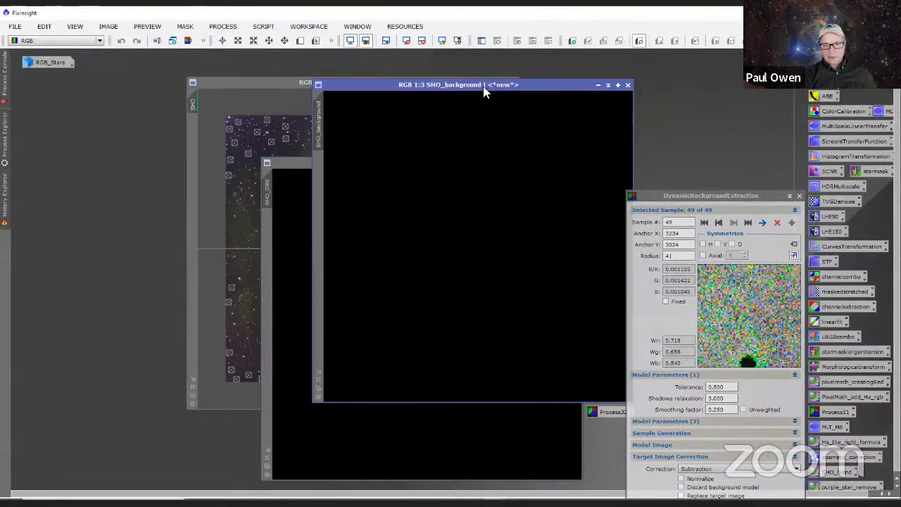
pyautogui.click(456, 41)
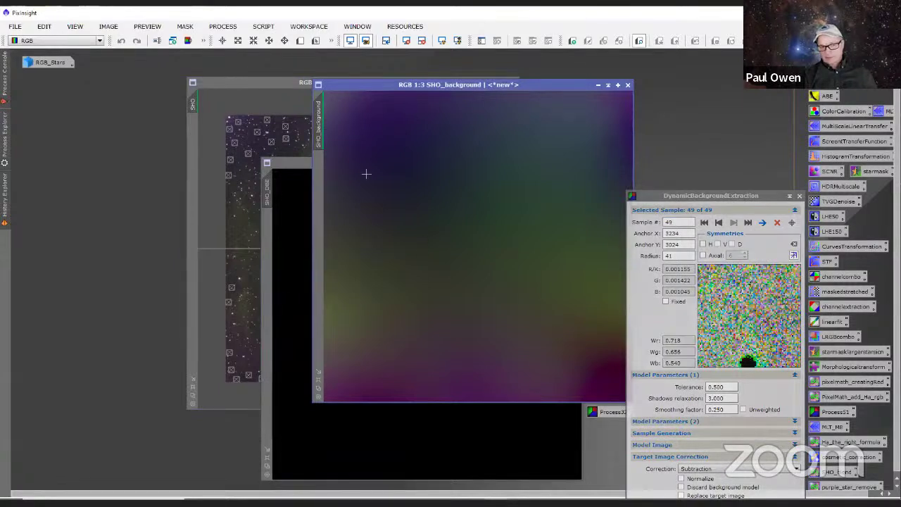
pyautogui.click(627, 86)
# - End the active DynamicBackgroundExtraction session and close the original SHO image without saving it
pyautogui.moveTo(532, 161); pyautogui.dragTo(552, 144)
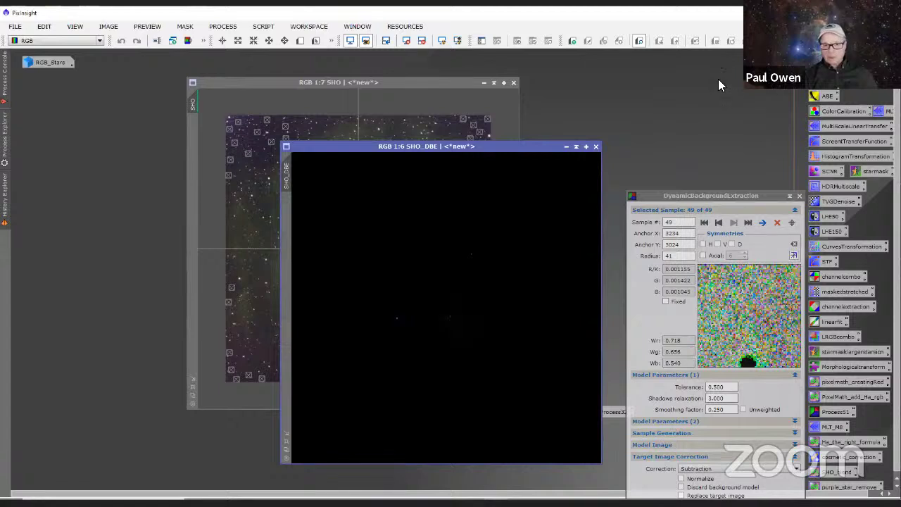
pyautogui.moveTo(733, 195); pyautogui.dragTo(718, 80)
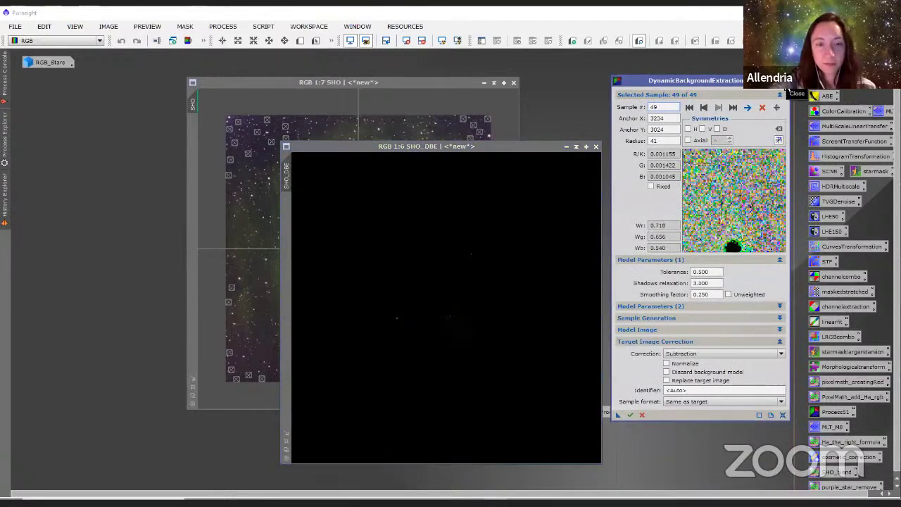
pyautogui.click(785, 90)
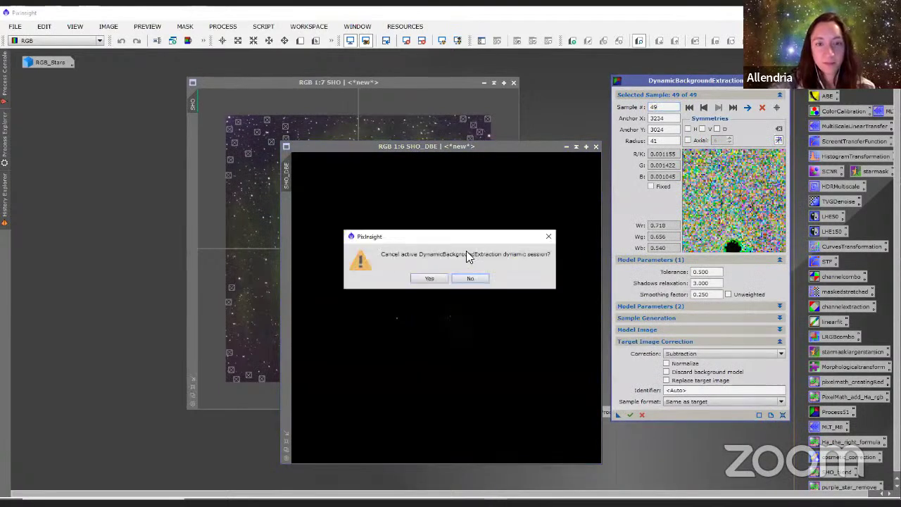
pyautogui.click(427, 278)
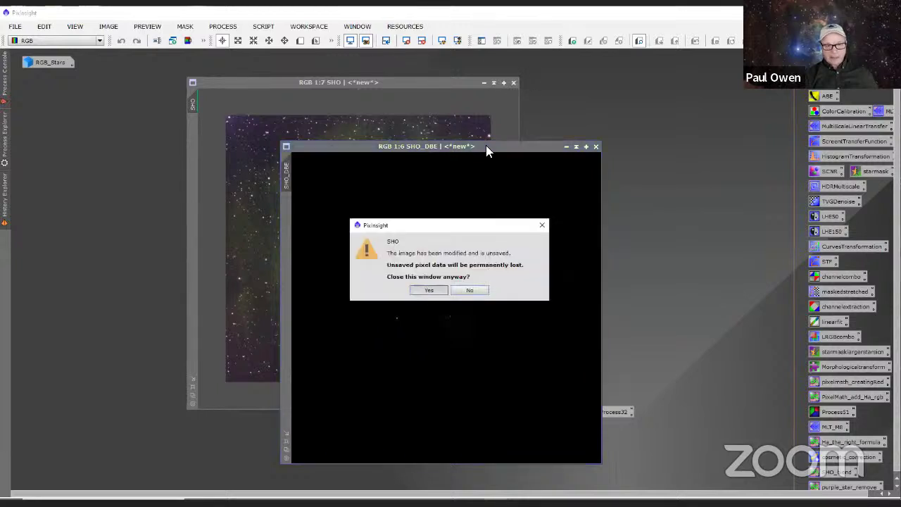
pyautogui.press('Return')
# - Auto-stretch SHO_DBE and apply the saved DynamicBackgroundExtraction setup to it with Division correction
pyautogui.moveTo(485, 145); pyautogui.dragTo(445, 107)
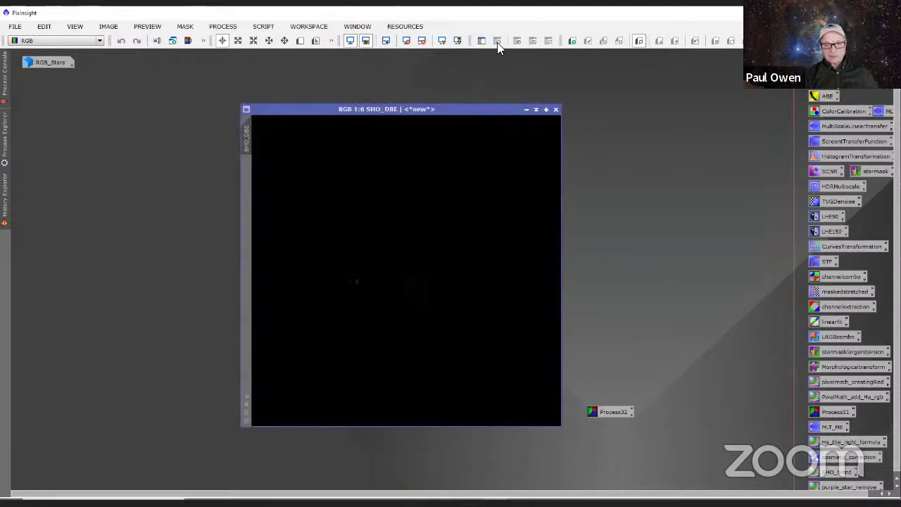
pyautogui.click(442, 40)
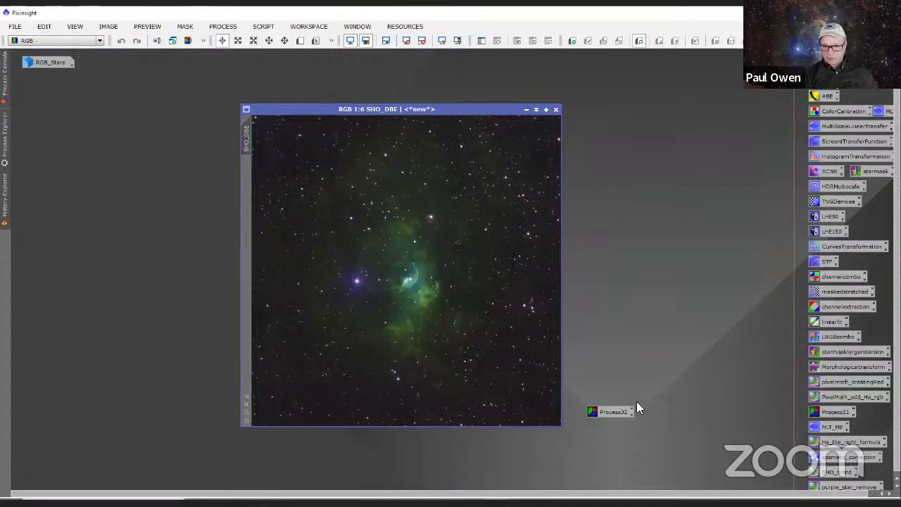
pyautogui.doubleClick(609, 413)
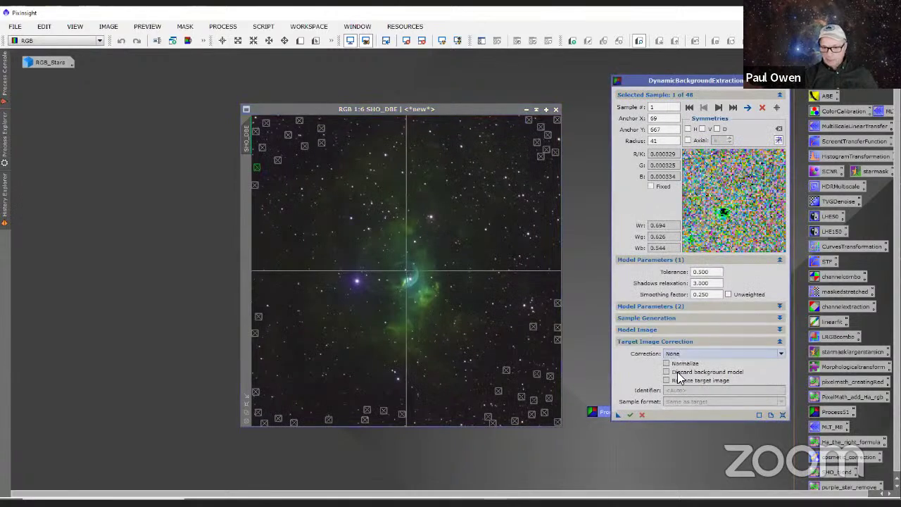
pyautogui.click(676, 353)
pyautogui.click(672, 376)
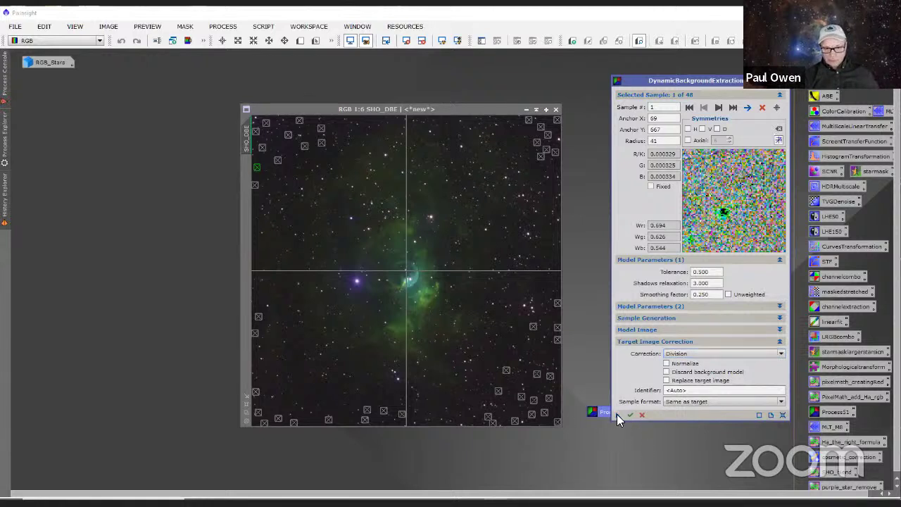
pyautogui.moveTo(616, 414); pyautogui.dragTo(481, 356)
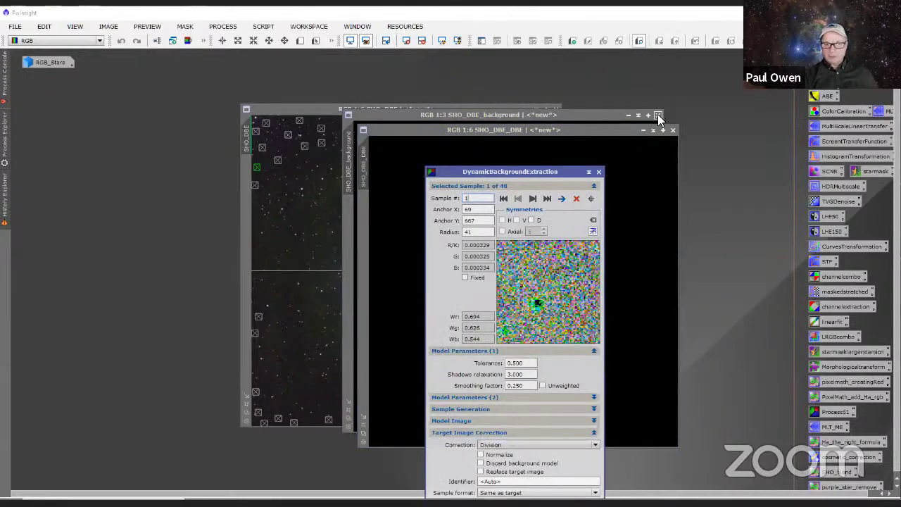
# - Close the SHO_DBE_background and SHO_DBE images and end the DynamicBackgroundExtraction session
pyautogui.click(658, 116)
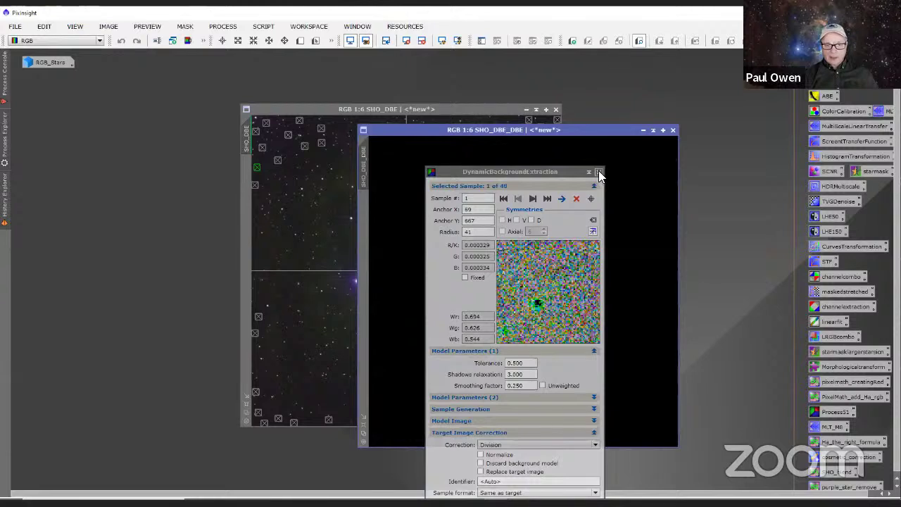
pyautogui.click(598, 173)
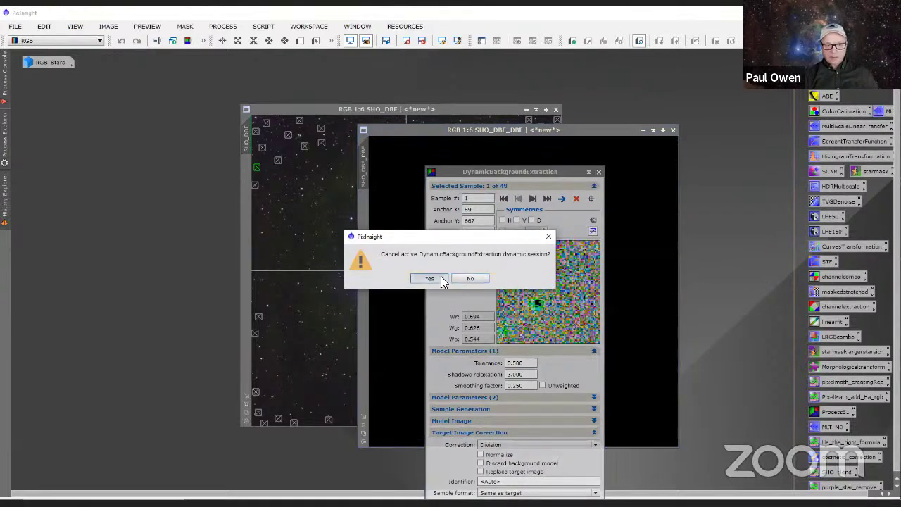
pyautogui.click(428, 278)
pyautogui.click(556, 109)
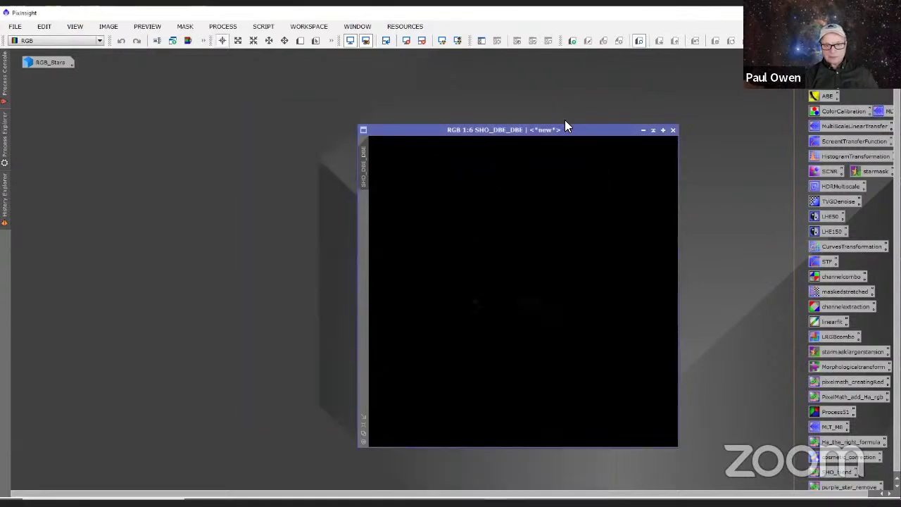
# - Auto-stretch SHO_DBE_DBE and examine its nebula and background for remaining gradients
pyautogui.moveTo(585, 132); pyautogui.dragTo(465, 95)
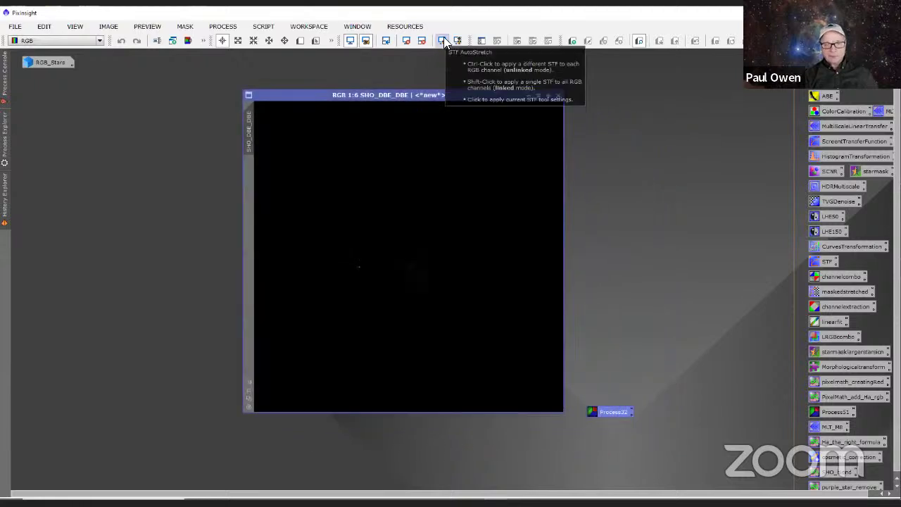
pyautogui.click(444, 41)
pyautogui.scroll(3, 442, 307)
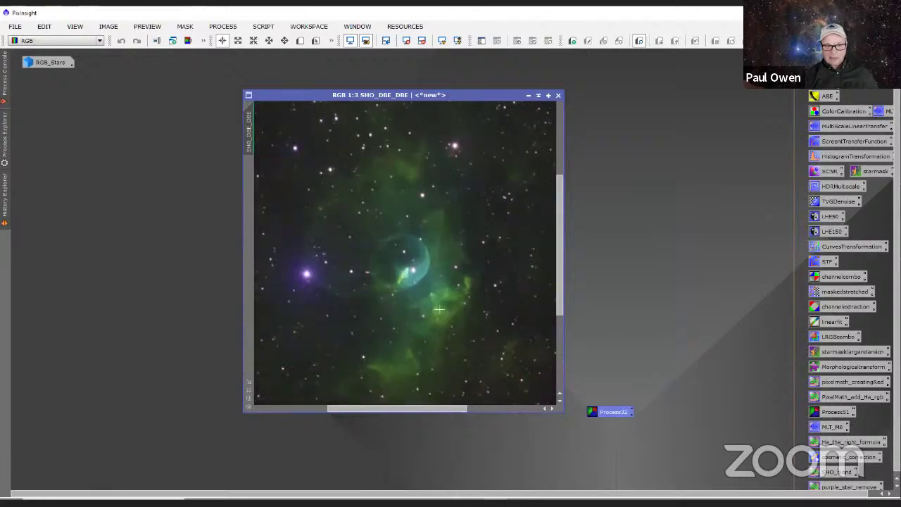
pyautogui.scroll(-5, 442, 307)
pyautogui.scroll(2, 441, 306)
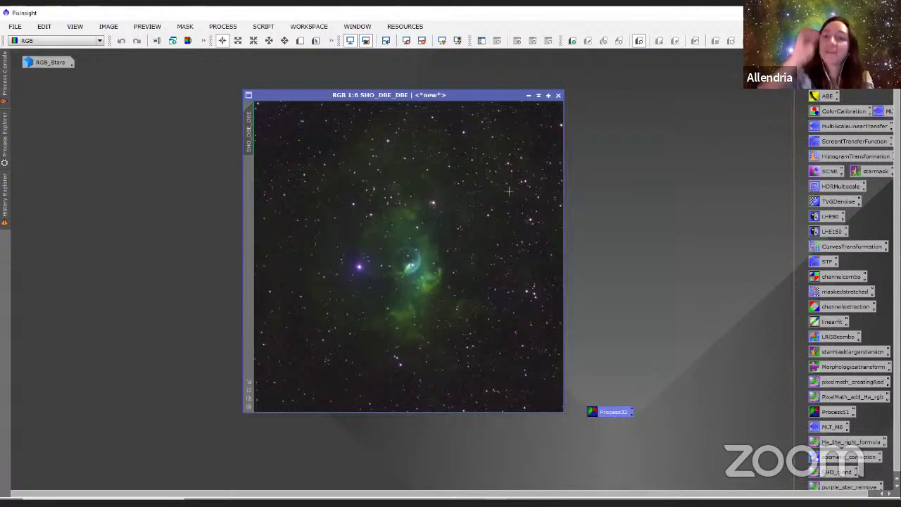
pyautogui.scroll(-2, 504, 211)
pyautogui.scroll(1, 505, 217)
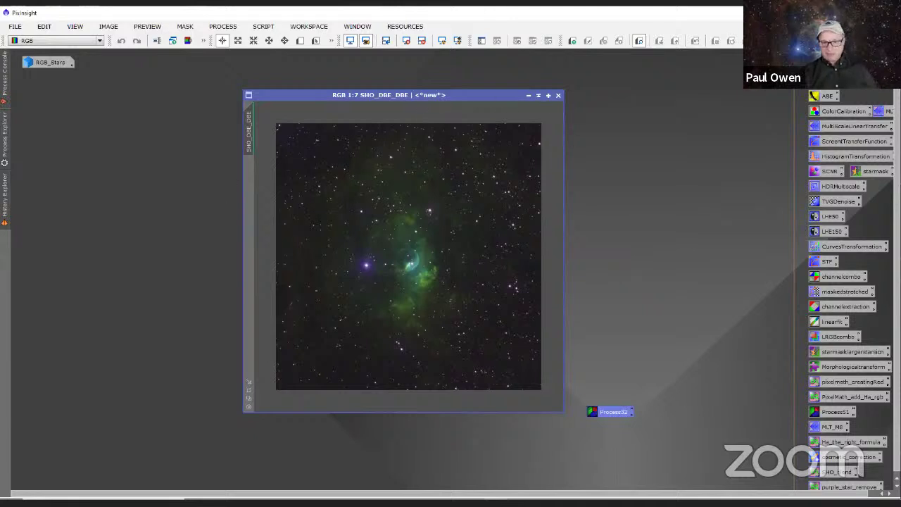
# - Compare SHO_DBE_DBE under a boosted auto-stretch and under the standard auto-stretch
pyautogui.click(456, 41)
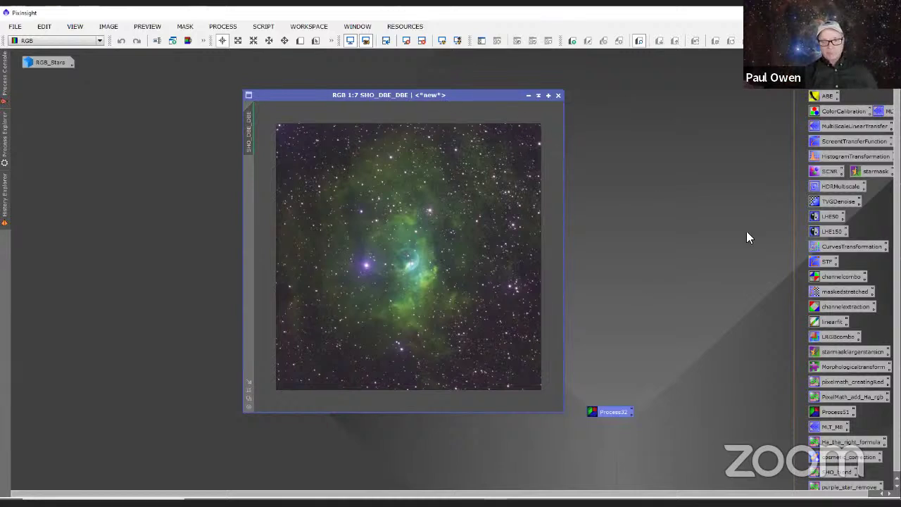
pyautogui.scroll(-2, 558, 225)
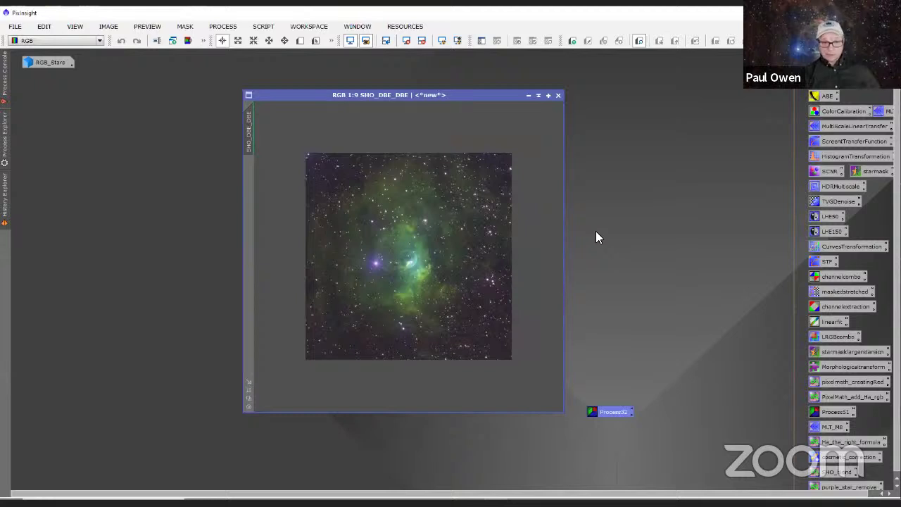
pyautogui.click(442, 40)
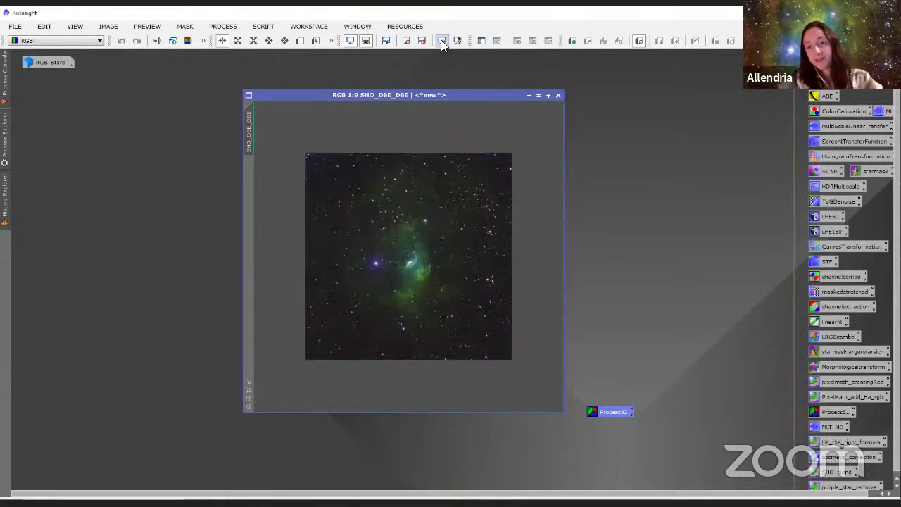
pyautogui.scroll(2, 484, 230)
pyautogui.scroll(1, 483, 230)
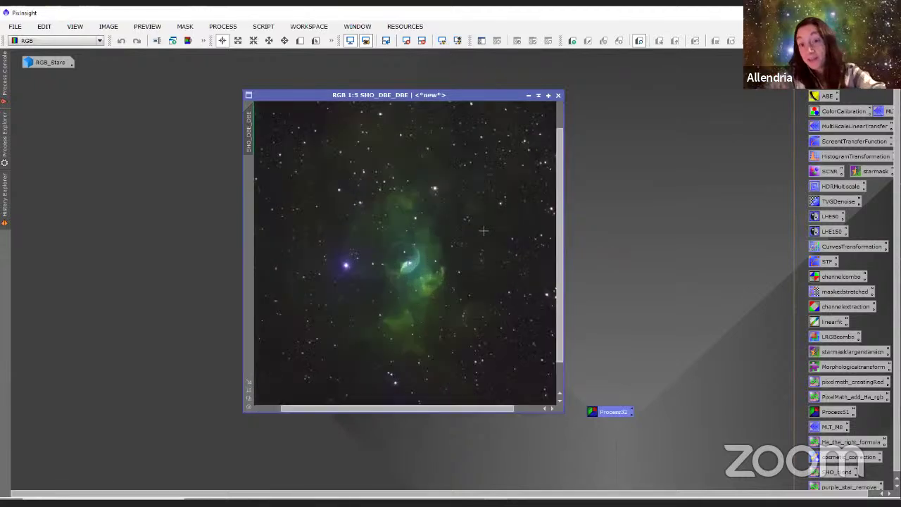
pyautogui.scroll(-1, 483, 230)
pyautogui.scroll(2, 482, 230)
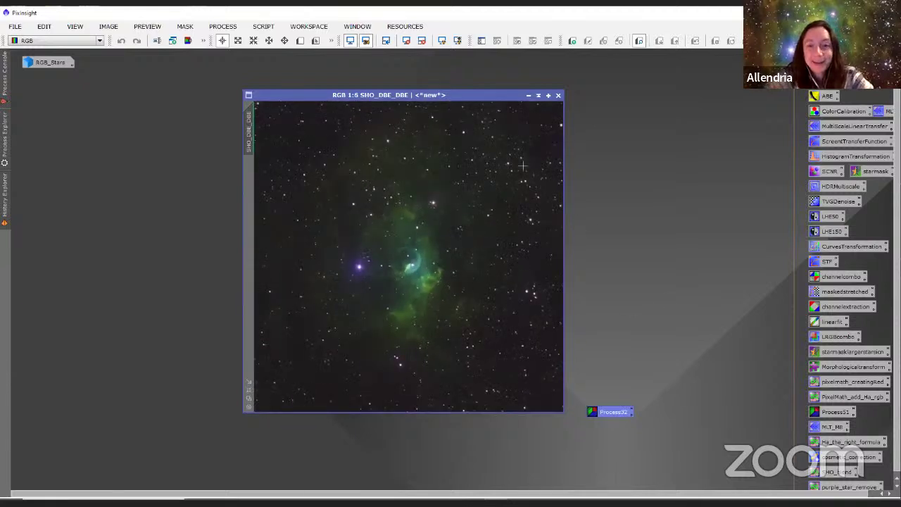
pyautogui.moveTo(467, 95); pyautogui.dragTo(319, 98)
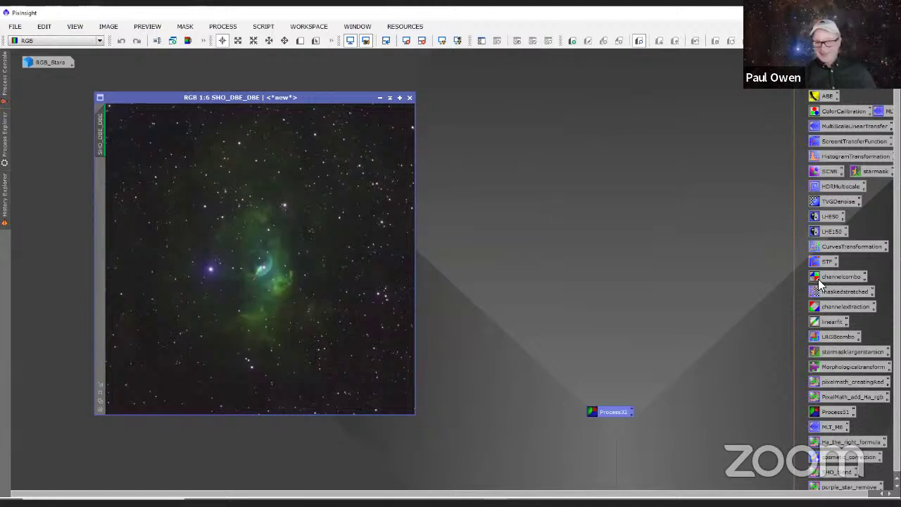
pyautogui.doubleClick(603, 418)
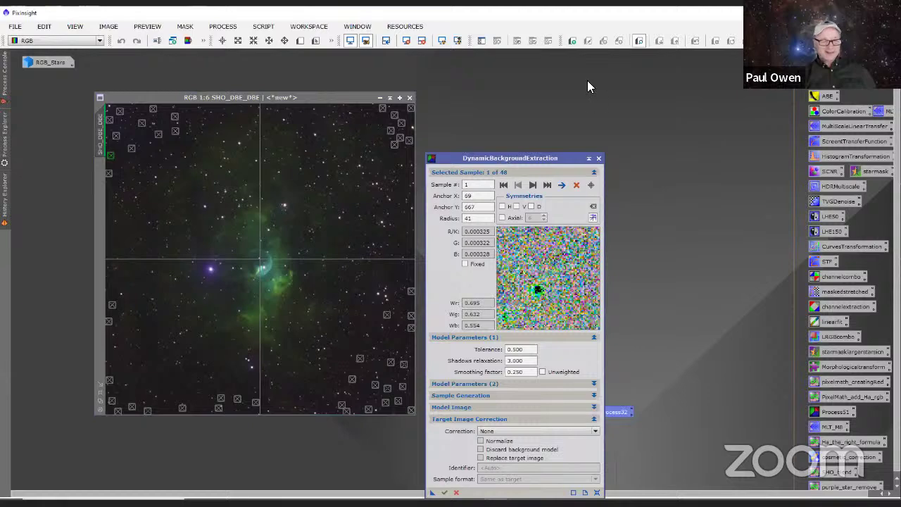
pyautogui.moveTo(603, 159); pyautogui.dragTo(683, 81)
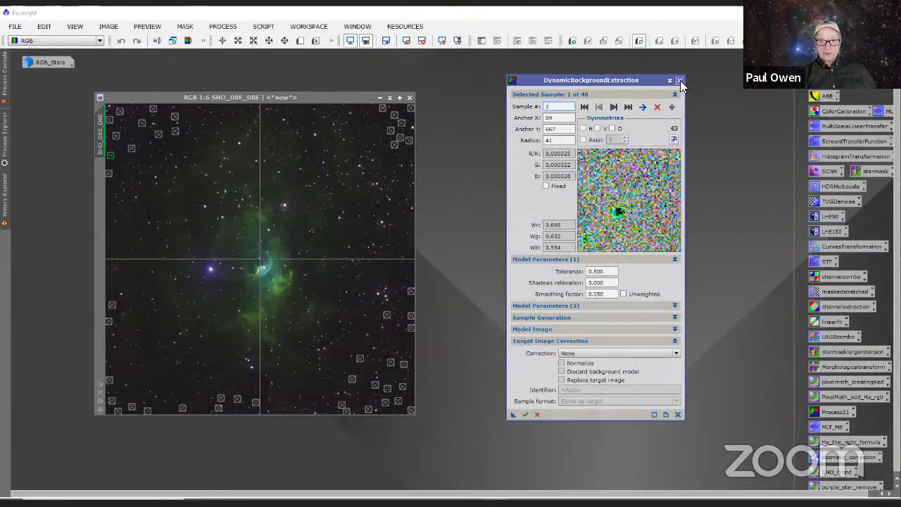
pyautogui.click(680, 80)
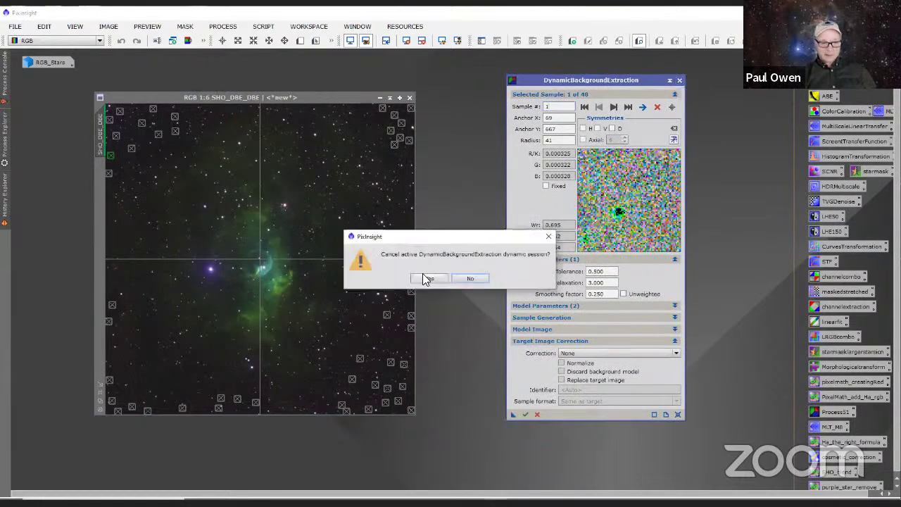
pyautogui.click(431, 279)
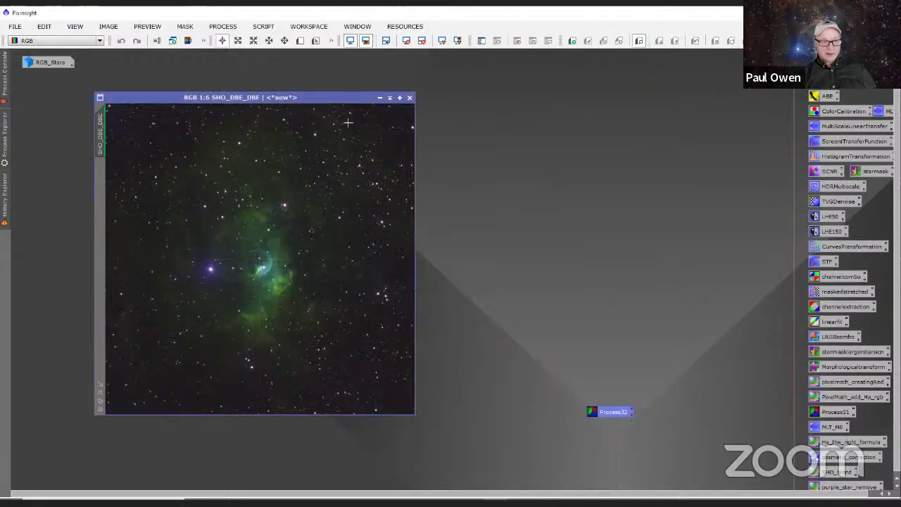
# - Minimize the SHO_DBE_DBE image to an icon in the workspace
pyautogui.click(380, 98)
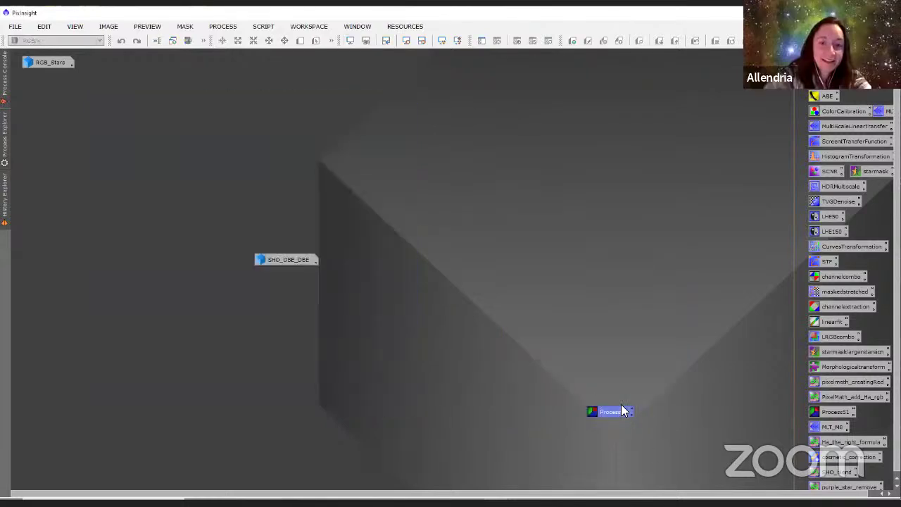
# - Restore the RGB_Stars image from its icon and position its window in the workspace
pyautogui.doubleClick(620, 412)
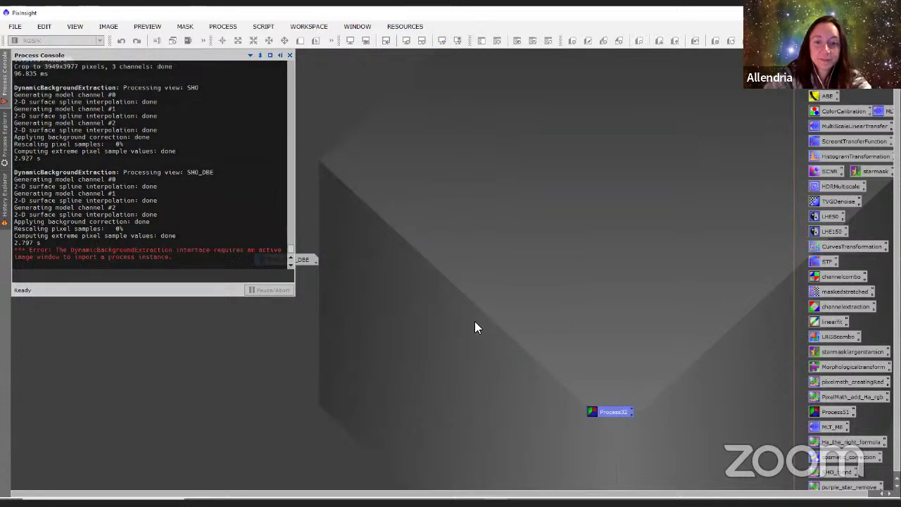
pyautogui.click(289, 56)
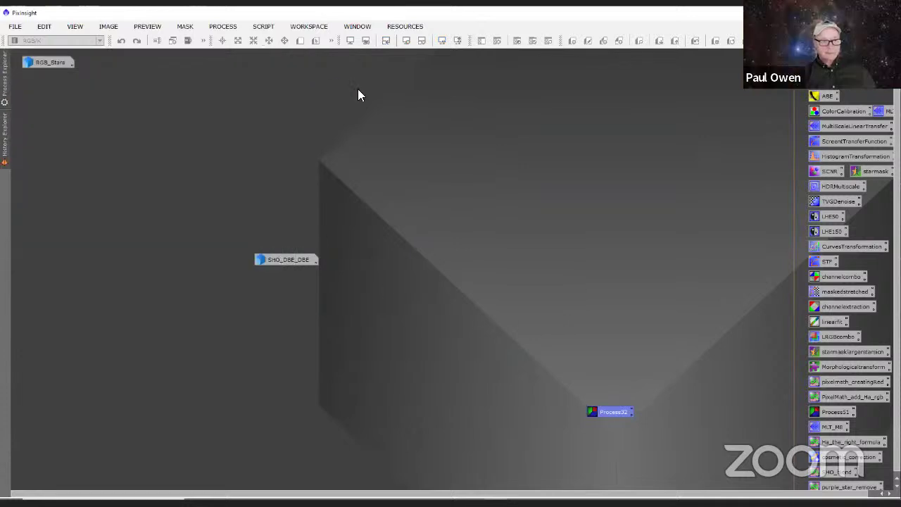
pyautogui.doubleClick(67, 60)
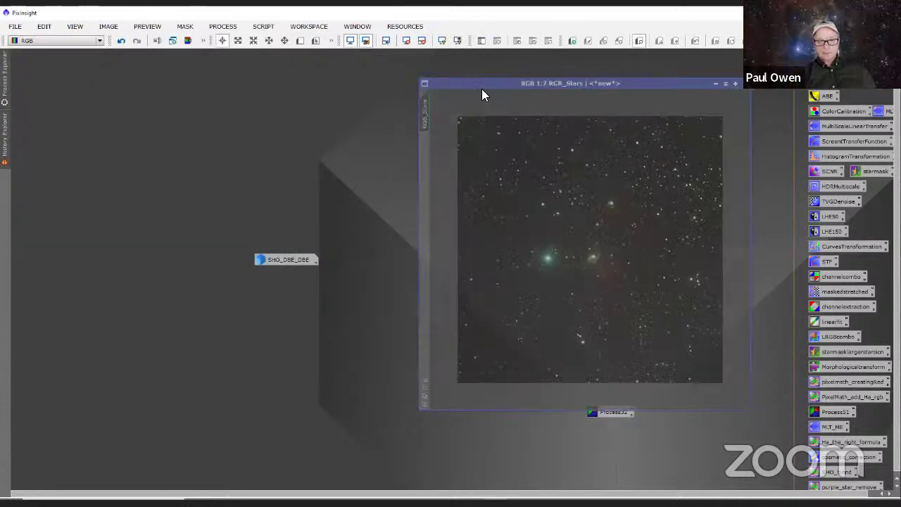
pyautogui.moveTo(482, 88); pyautogui.dragTo(420, 76)
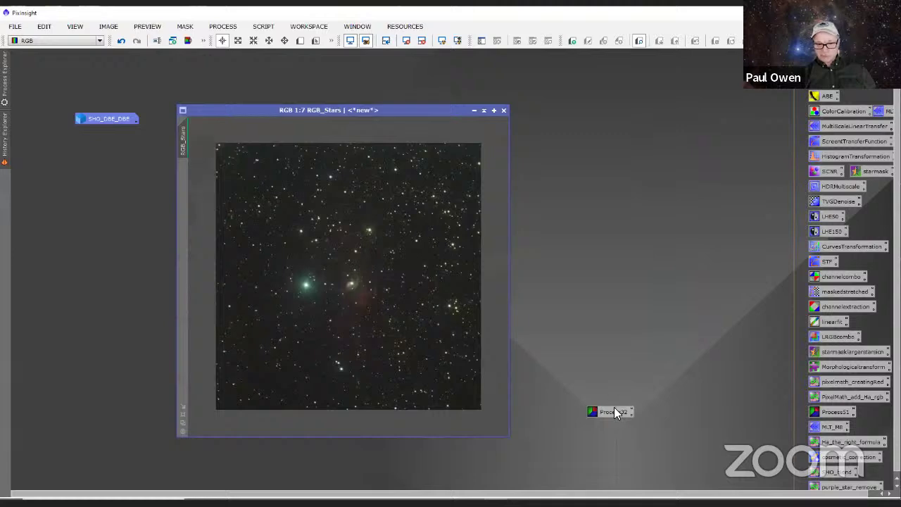
# - Load the saved Process32 background samples onto RGB_Stars and run DynamicBackgroundExtraction with Subtraction correction
pyautogui.click(614, 412)
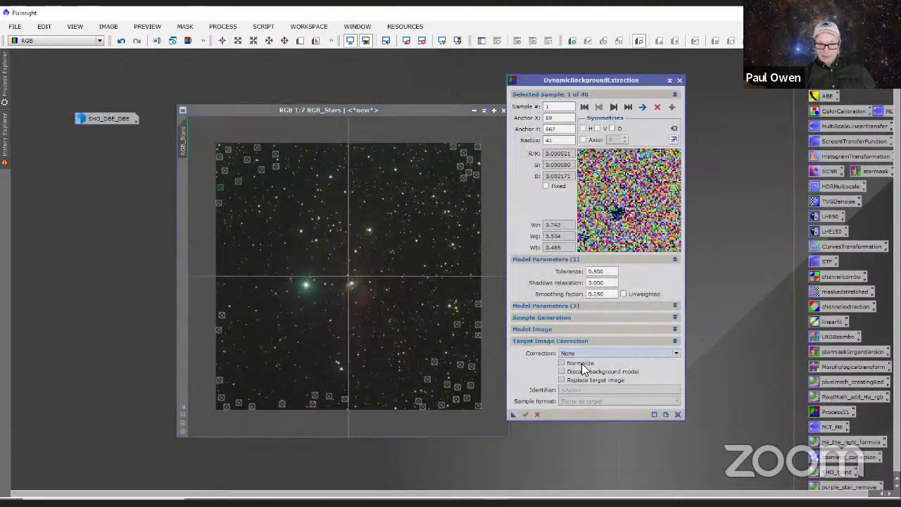
pyautogui.click(582, 353)
pyautogui.click(577, 369)
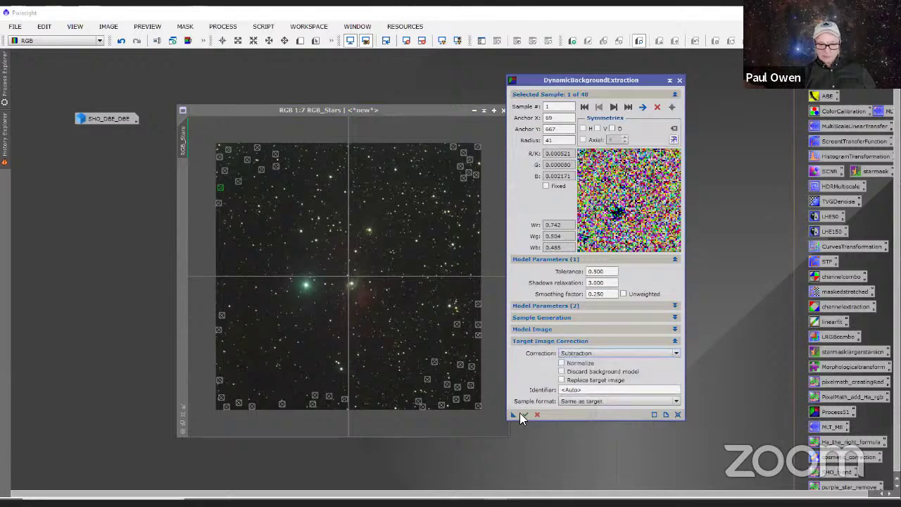
pyautogui.moveTo(513, 414); pyautogui.dragTo(405, 369)
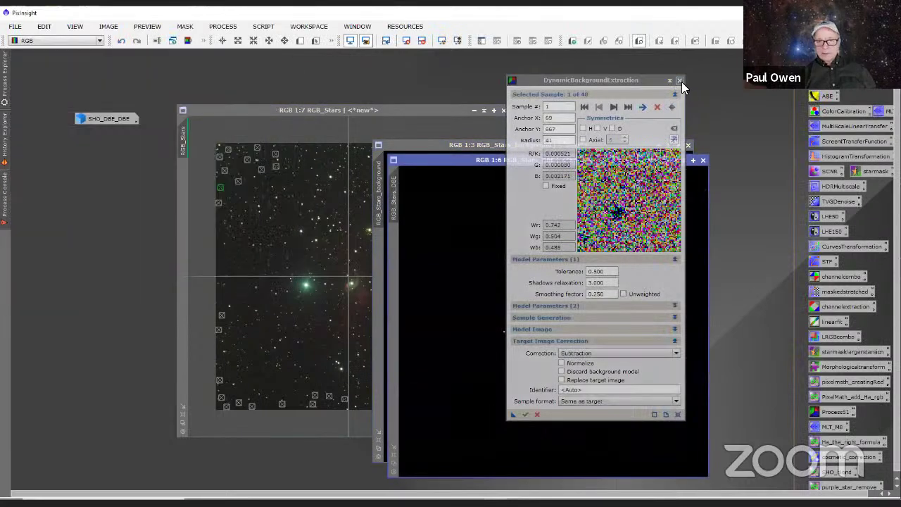
# - End the DynamicBackgroundExtraction session and close the RGB_Stars and RGB_Stars_background images
pyautogui.click(678, 81)
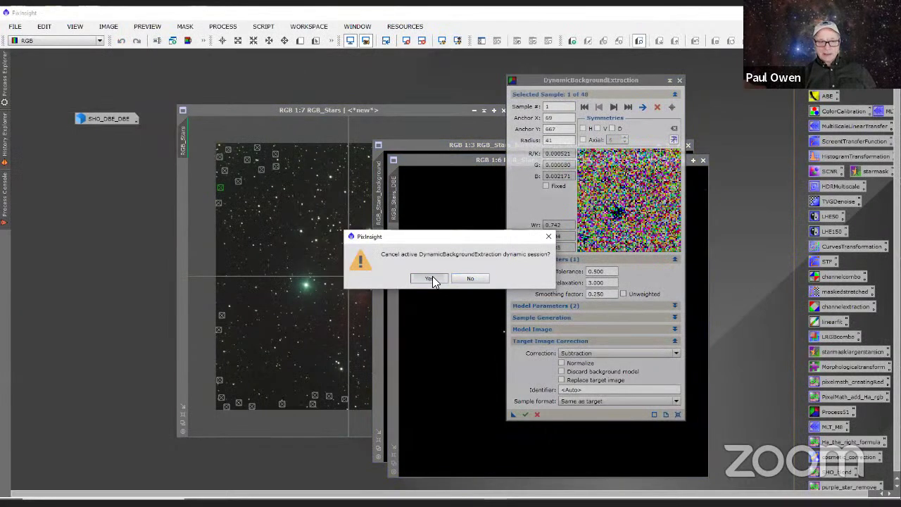
pyautogui.click(430, 278)
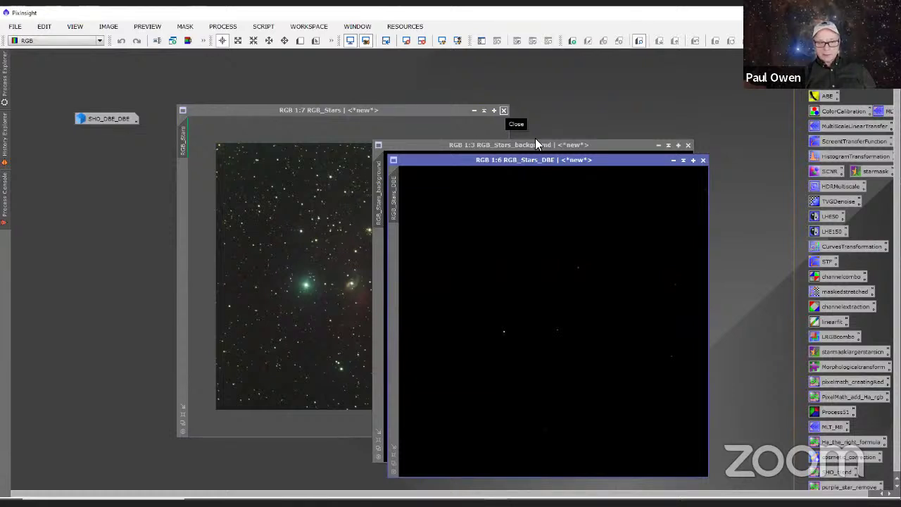
pyautogui.click(504, 109)
pyautogui.click(431, 291)
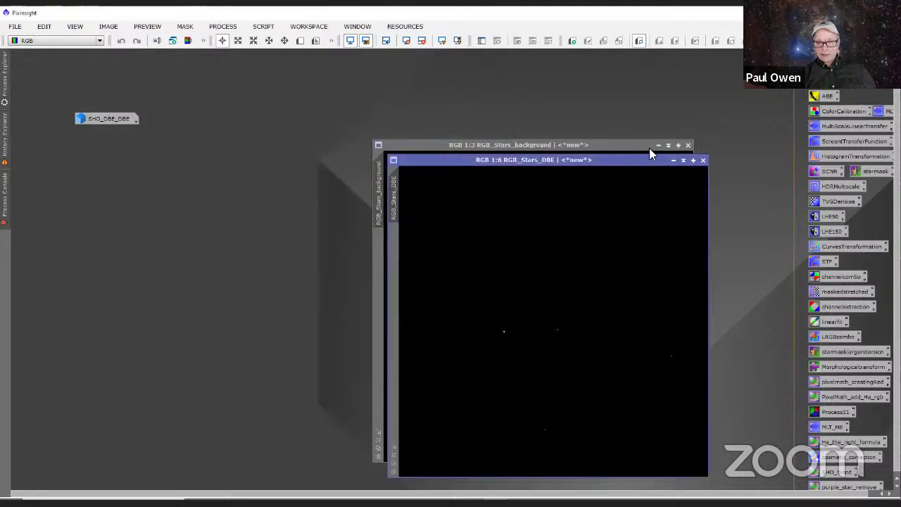
pyautogui.click(688, 145)
# - Auto-stretch RGB_Stars_DBE and run DynamicBackgroundExtraction on it with the Process32 samples and Division correction
pyautogui.moveTo(636, 162); pyautogui.dragTo(474, 101)
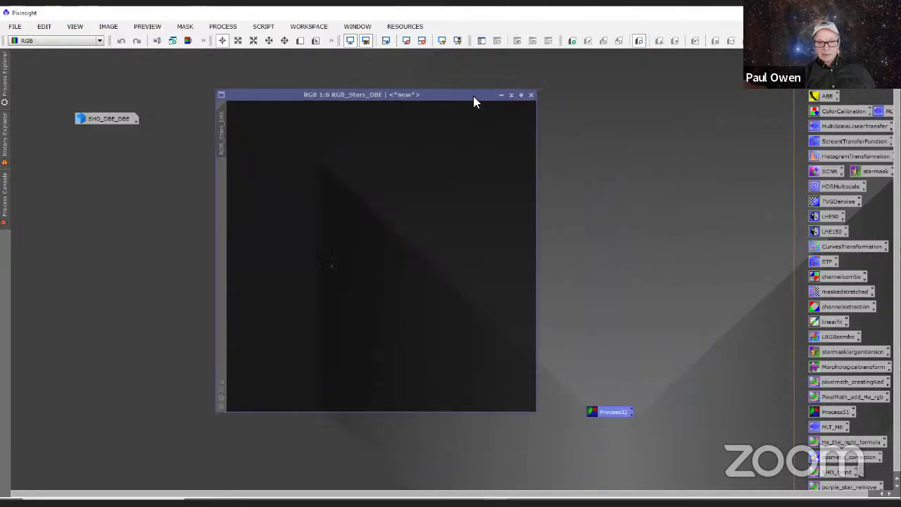
pyautogui.doubleClick(609, 414)
pyautogui.click(442, 41)
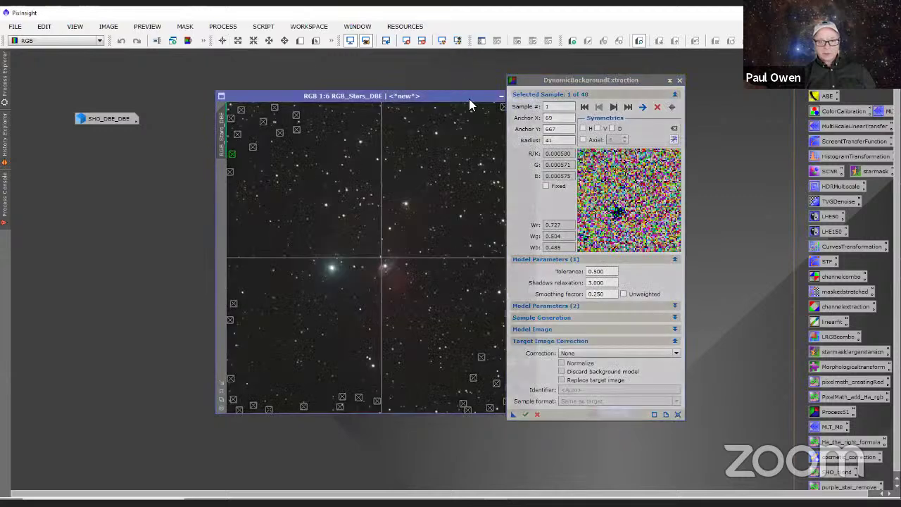
pyautogui.click(571, 353)
pyautogui.click(568, 378)
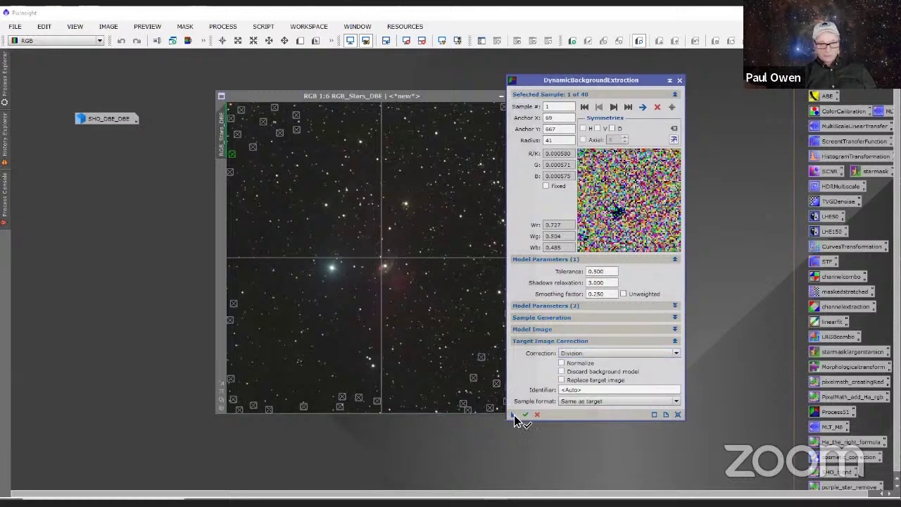
pyautogui.moveTo(513, 415); pyautogui.dragTo(444, 349)
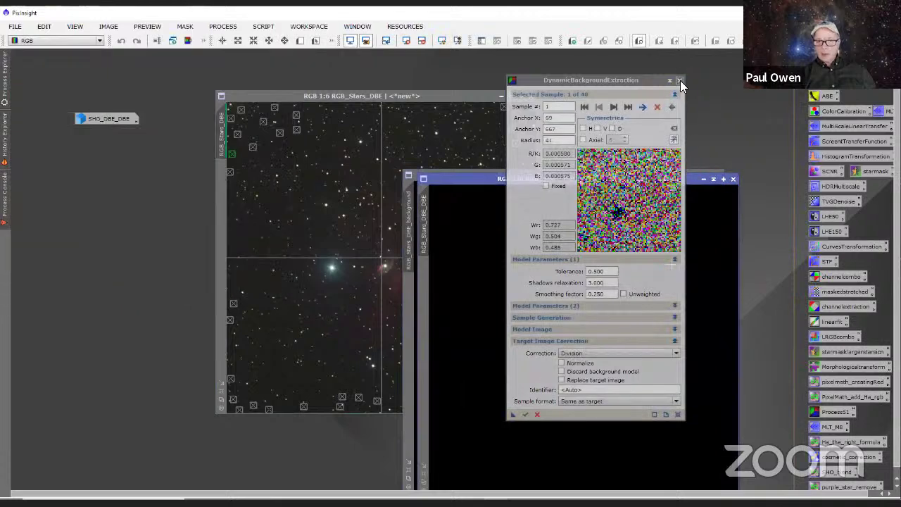
# - End the extraction session and close the RGB_Stars_DBE_background and RGB_Stars_DBE images
pyautogui.click(679, 81)
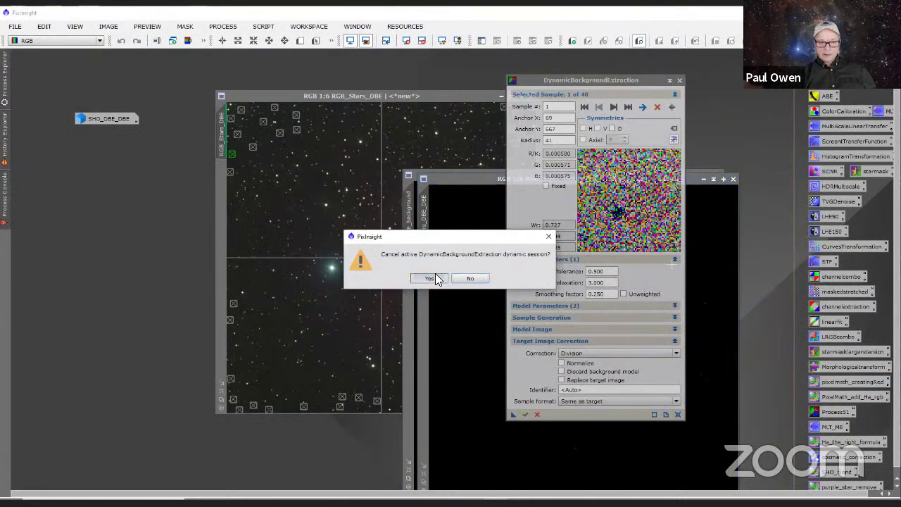
pyautogui.click(435, 273)
pyautogui.moveTo(674, 179); pyautogui.dragTo(675, 217)
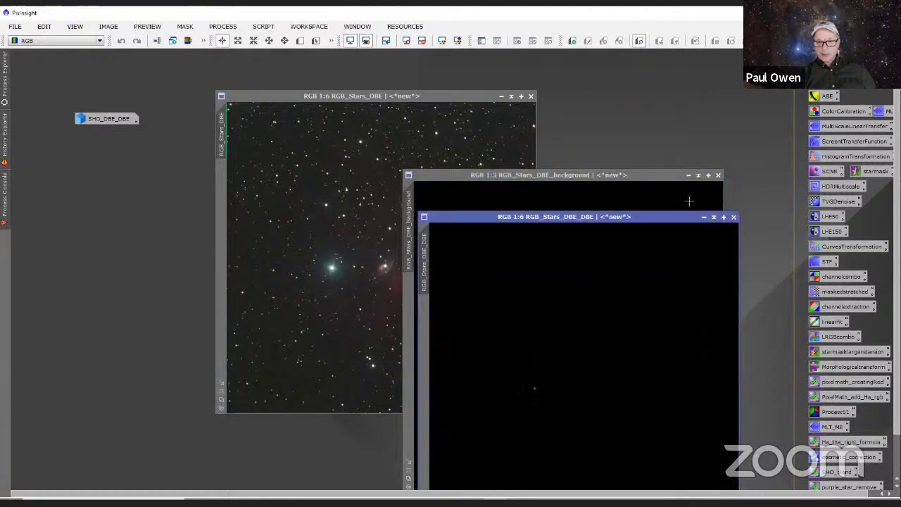
pyautogui.click(716, 174)
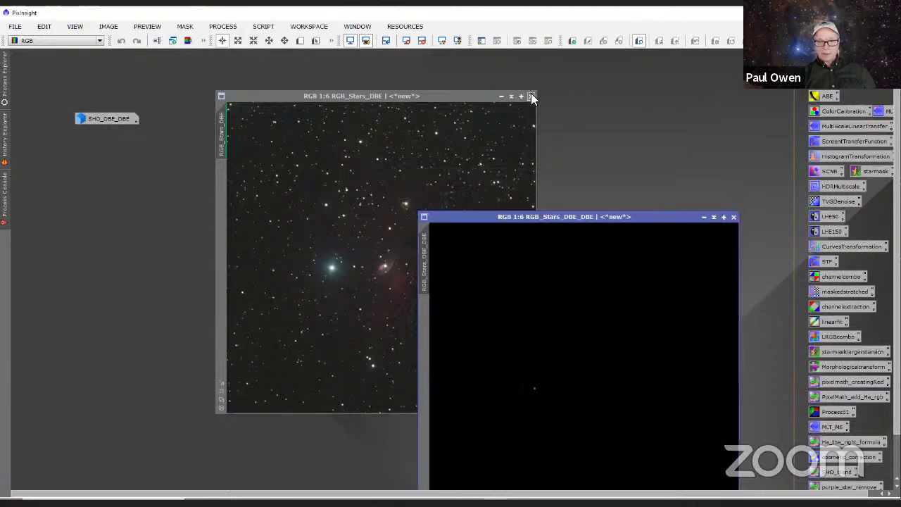
pyautogui.click(531, 95)
# - Auto-stretch RGB_Stars_DBE_DBE, then minimize it and park its icon in a free area of the workspace
pyautogui.moveTo(647, 218); pyautogui.dragTo(459, 104)
pyautogui.click(442, 40)
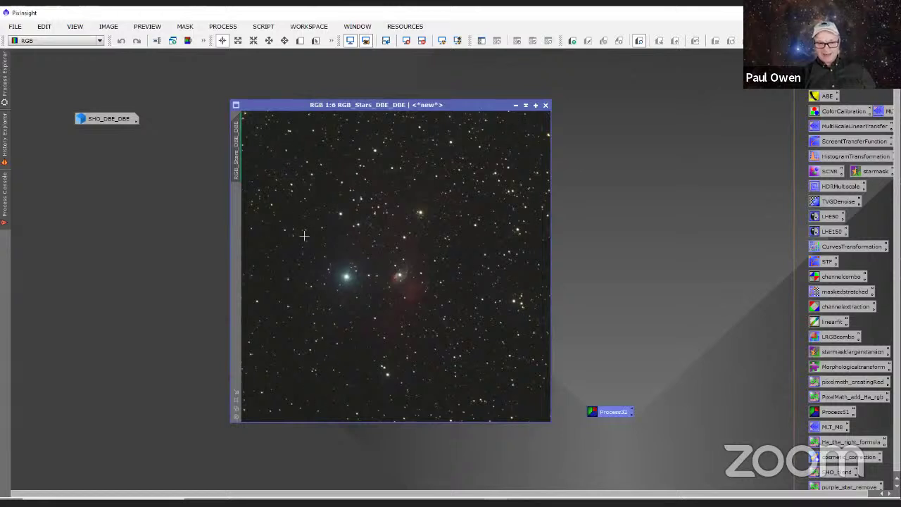
pyautogui.click(515, 105)
pyautogui.click(434, 261)
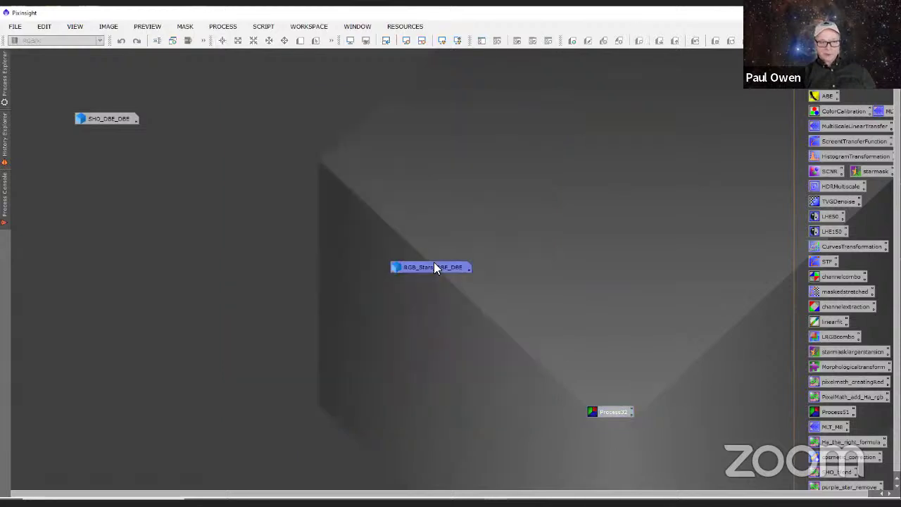
pyautogui.moveTo(434, 264); pyautogui.dragTo(685, 97)
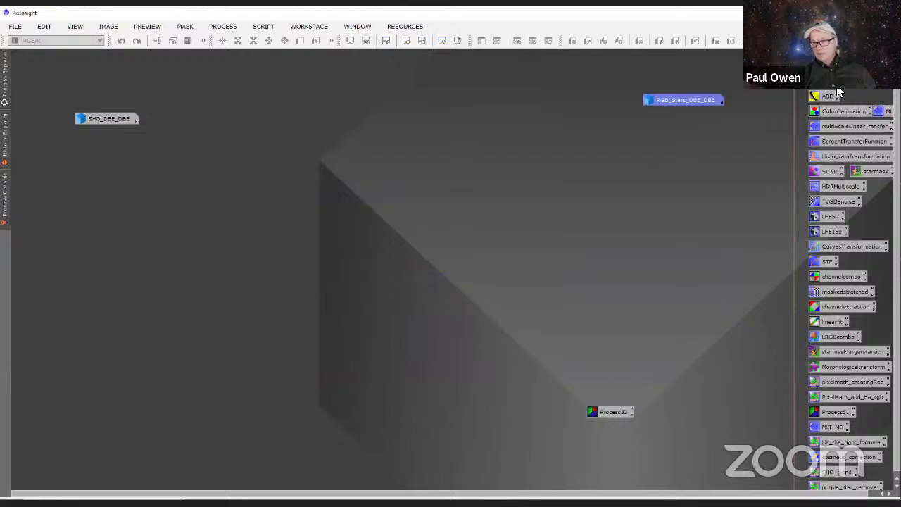
# - Restore the SHO_DBE_DBE image, position its window in the workspace, and browse the available scripts
pyautogui.doubleClick(105, 119)
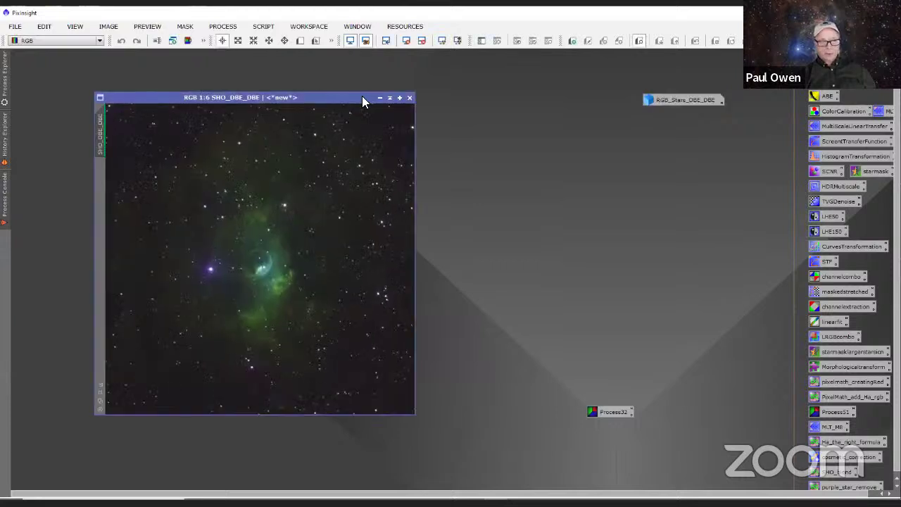
pyautogui.moveTo(362, 96); pyautogui.dragTo(437, 117)
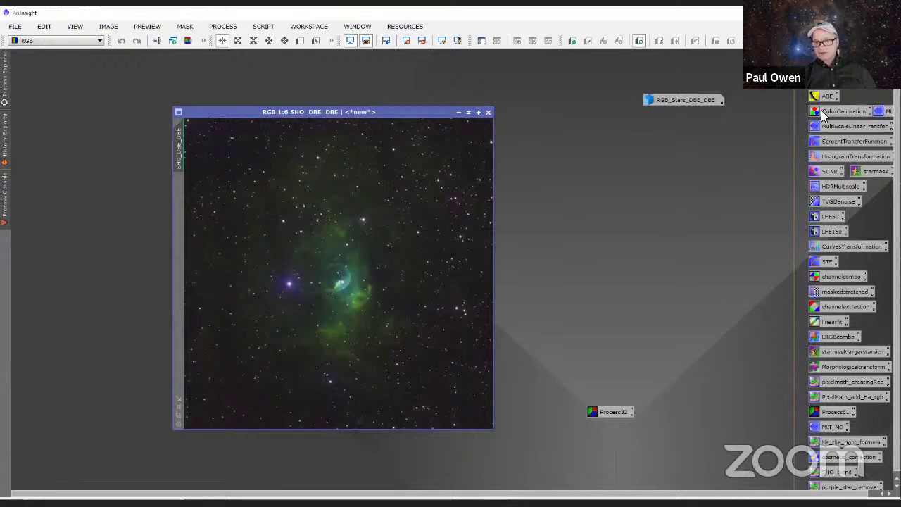
pyautogui.moveTo(408, 115); pyautogui.dragTo(366, 117)
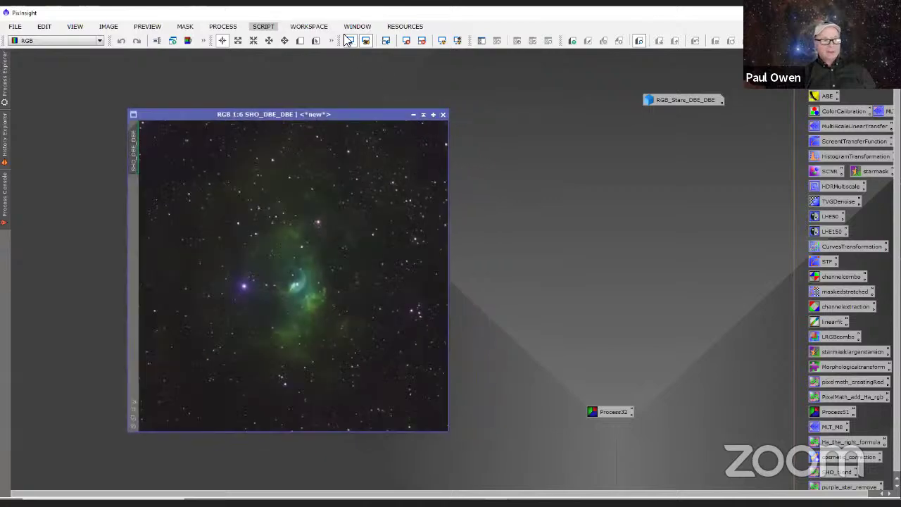
pyautogui.click(263, 26)
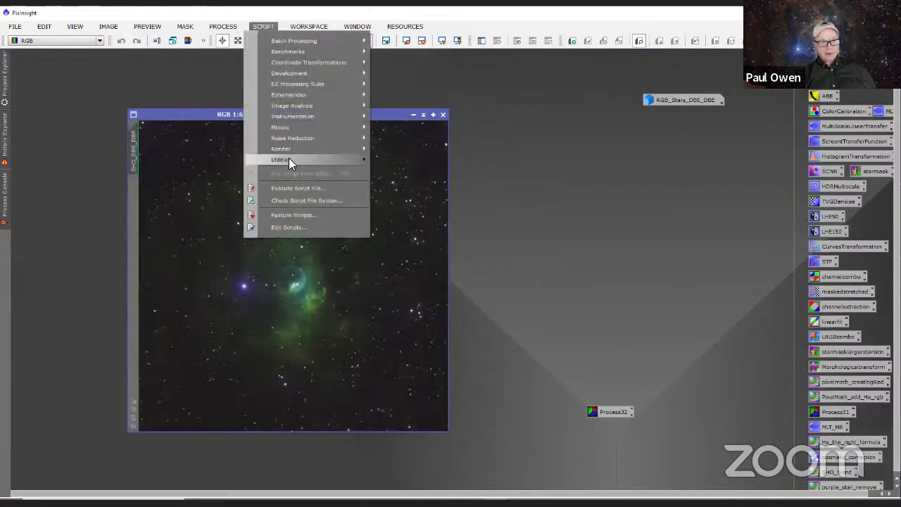
# - Run the AutoColor script on the SHO_DBE_DBE image and reposition its window in the workspace
pyautogui.moveTo(289, 158)
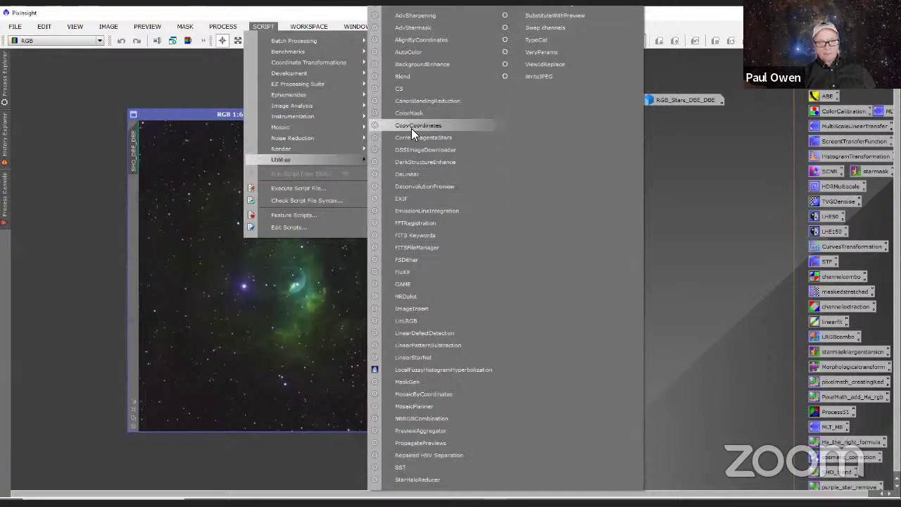
pyautogui.click(410, 52)
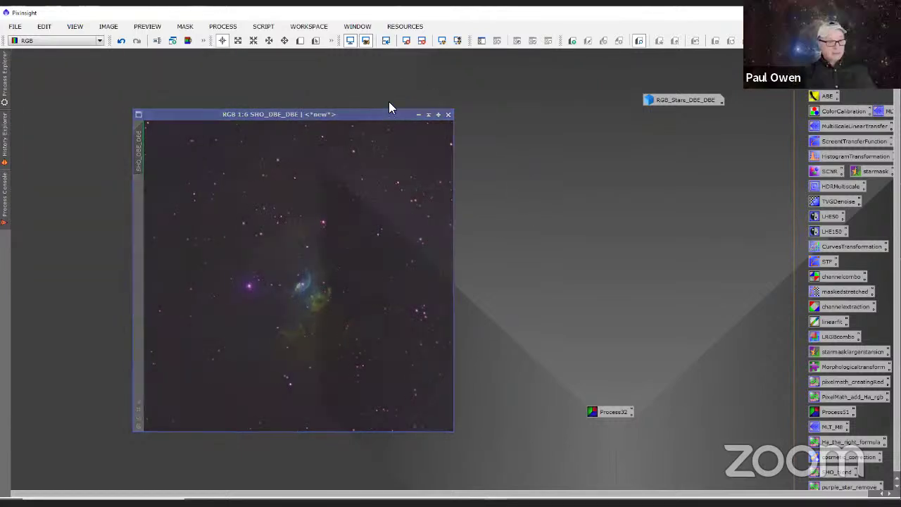
pyautogui.moveTo(389, 107); pyautogui.dragTo(345, 70)
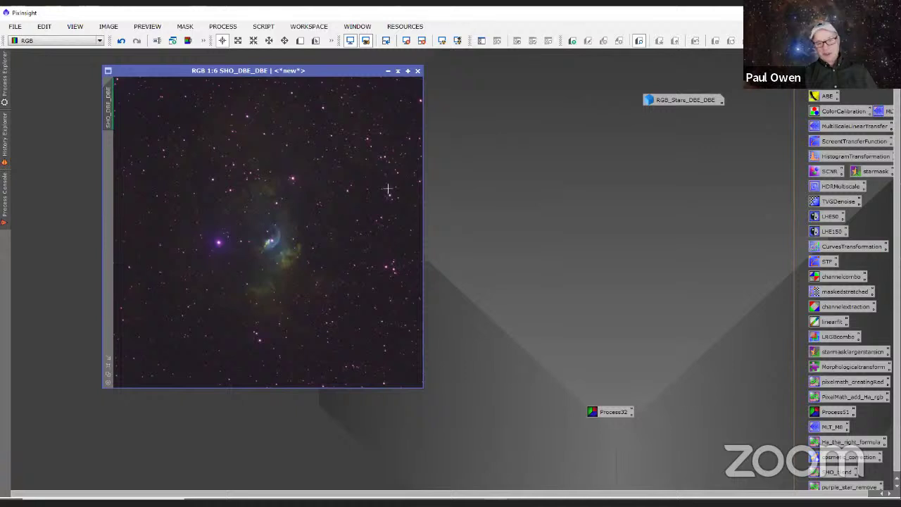
pyautogui.moveTo(329, 68); pyautogui.dragTo(290, 91)
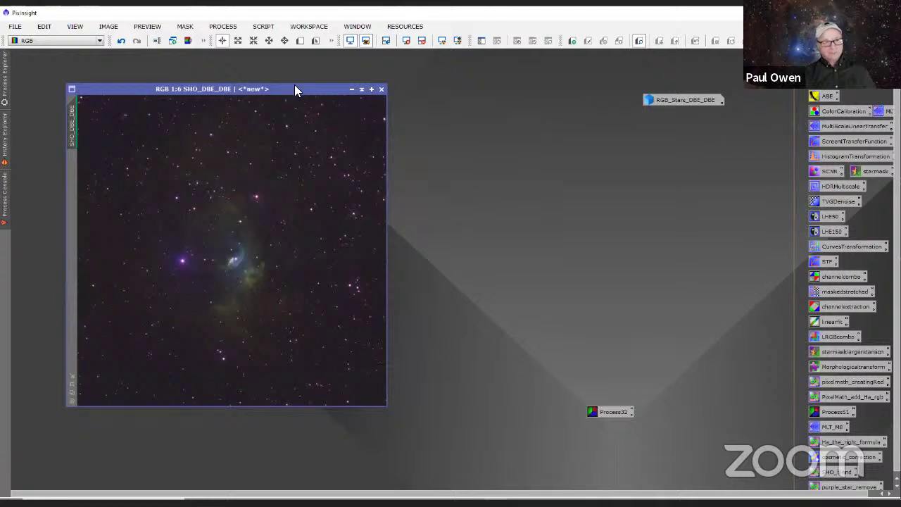
pyautogui.moveTo(295, 85); pyautogui.dragTo(303, 83)
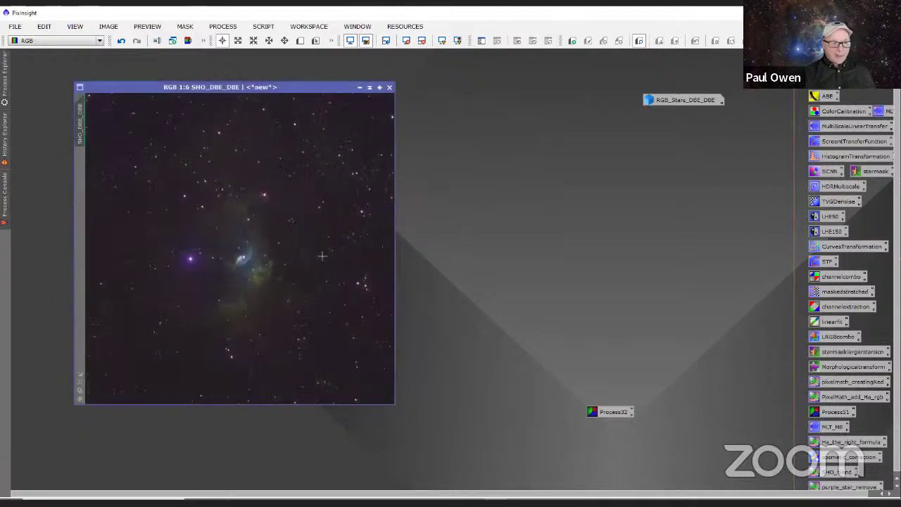
# - Reset the screen stretch of SHO_DBE_DBE and apply a fresh auto stretch
pyautogui.scroll(-3, 322, 256)
pyautogui.scroll(4, 323, 255)
pyautogui.scroll(-1, 322, 256)
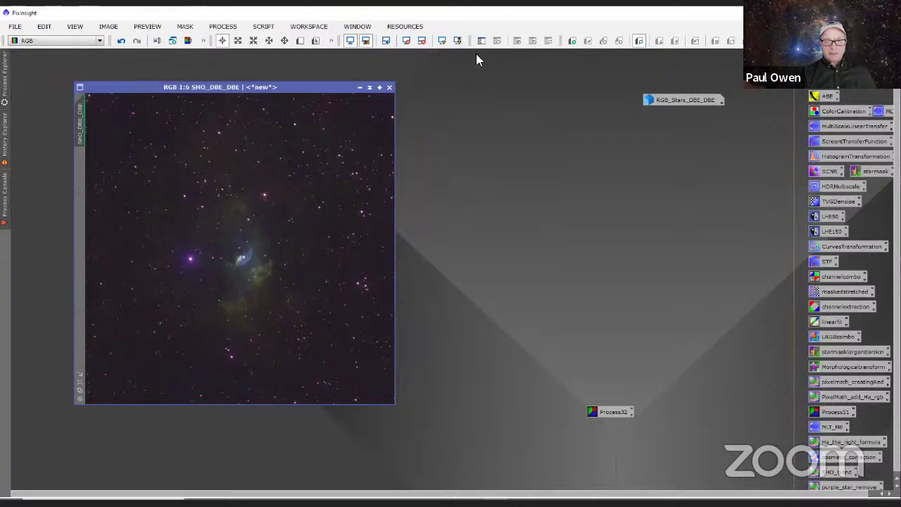
pyautogui.click(437, 42)
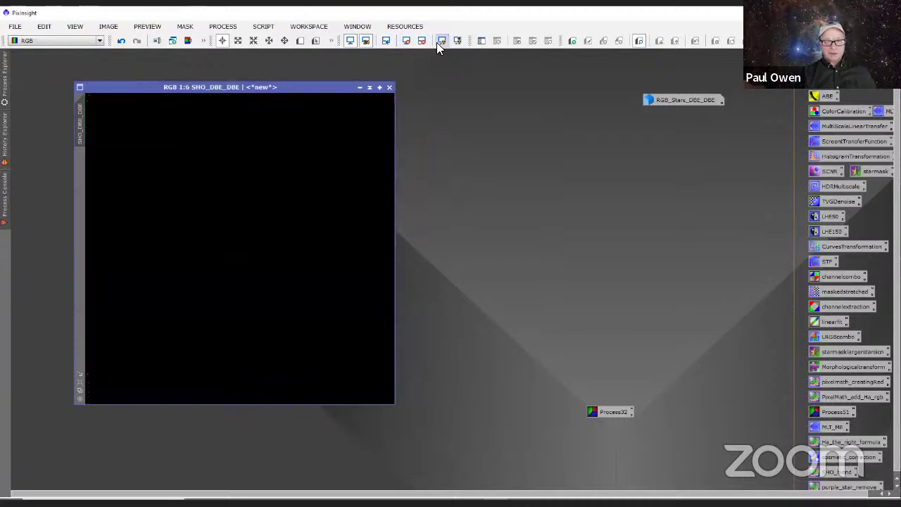
pyautogui.click(441, 41)
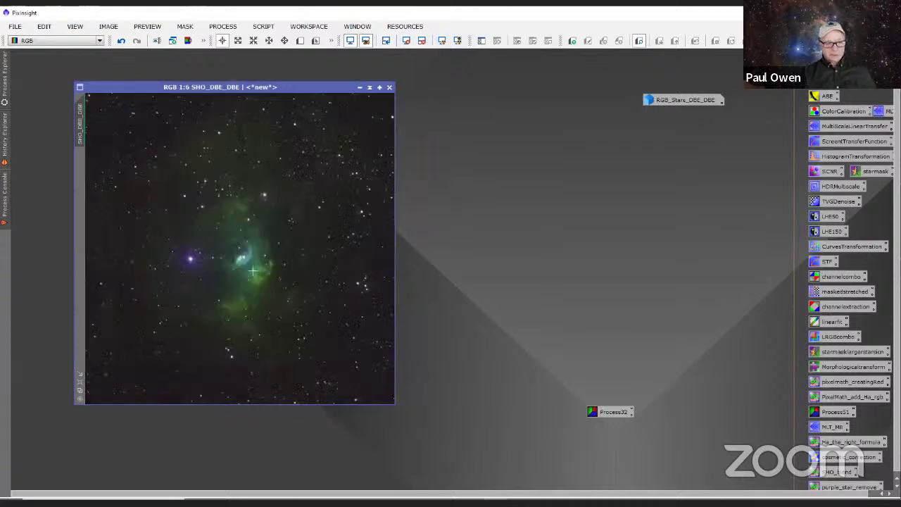
# - Compare SHO_DBE_DBE before and after colour correction by undoing and redoing the AutoColor result
pyautogui.moveTo(325, 87); pyautogui.dragTo(482, 88)
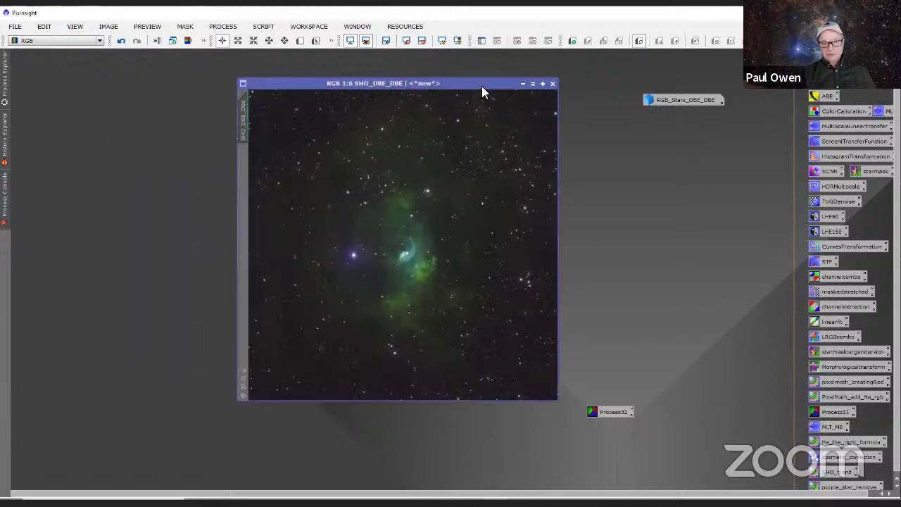
pyautogui.click(123, 40)
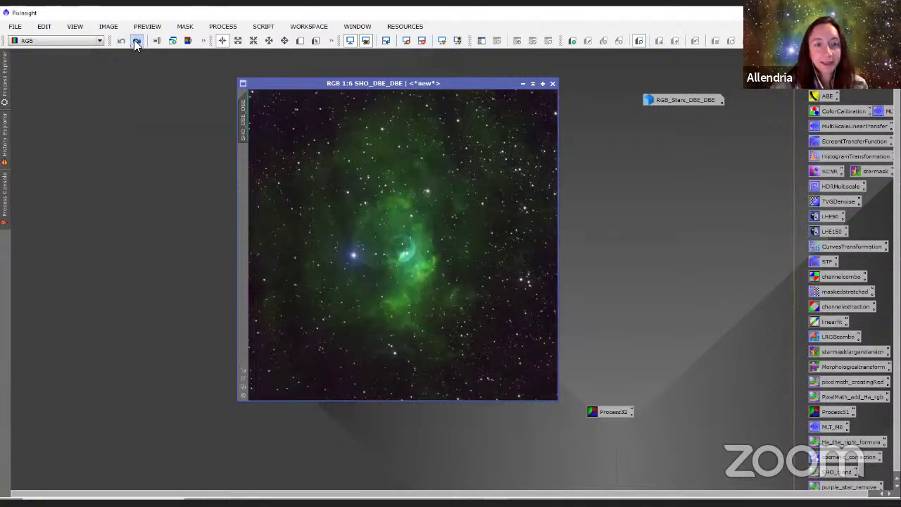
pyautogui.click(136, 42)
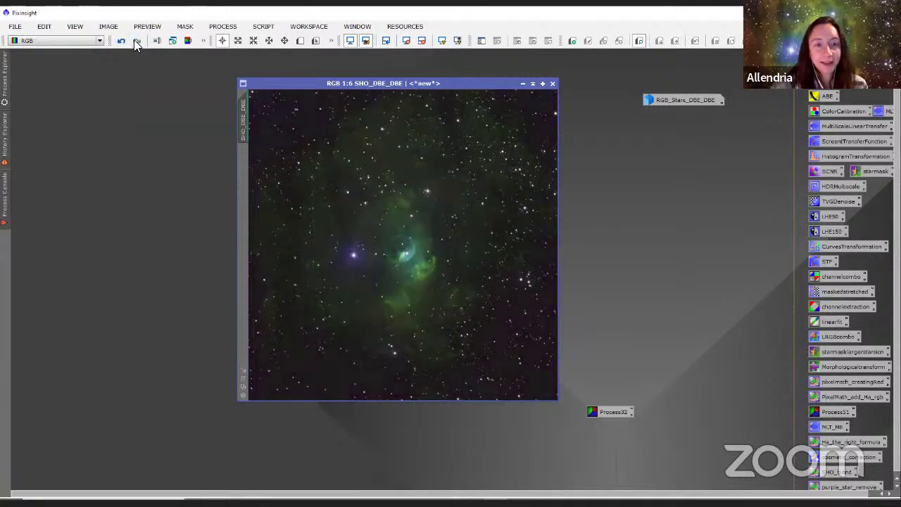
pyautogui.moveTo(453, 86); pyautogui.dragTo(394, 92)
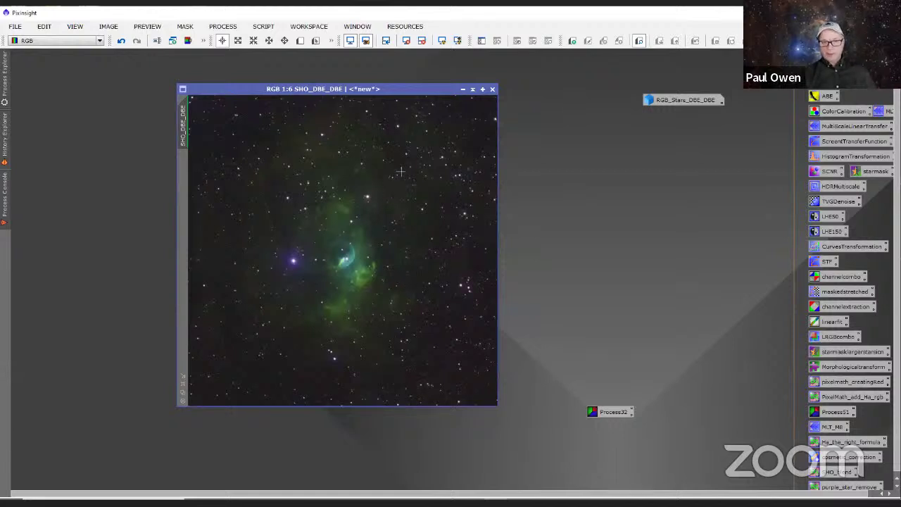
pyautogui.moveTo(410, 90); pyautogui.dragTo(355, 94)
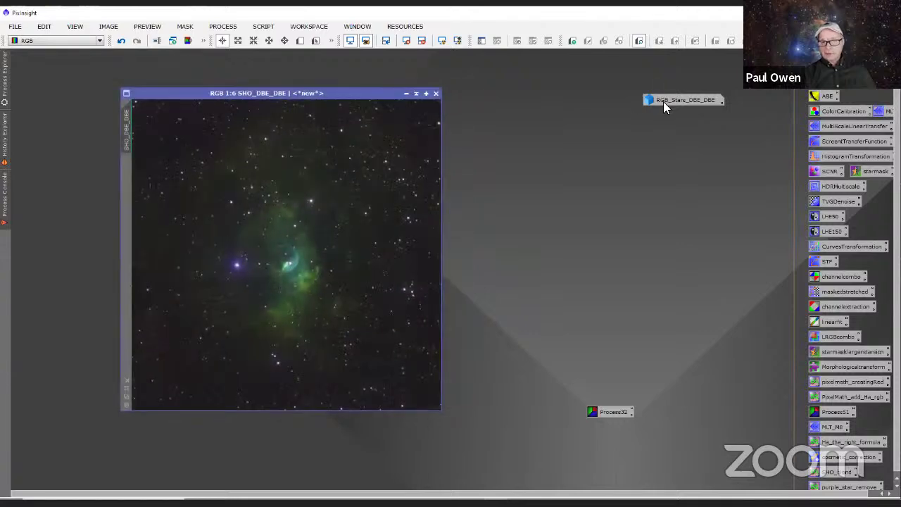
# - Restore the RGB_Stars_DBE_DBE image, minimise SHO_DBE_DBE, and place its icon clear of the open window
pyautogui.doubleClick(664, 99)
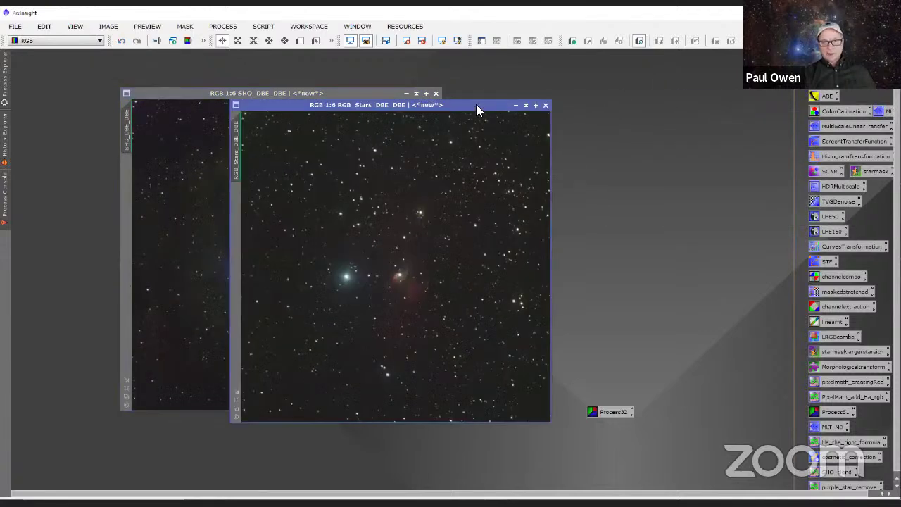
pyautogui.moveTo(476, 104); pyautogui.dragTo(564, 85)
pyautogui.click(310, 90)
pyautogui.moveTo(237, 97); pyautogui.dragTo(175, 106)
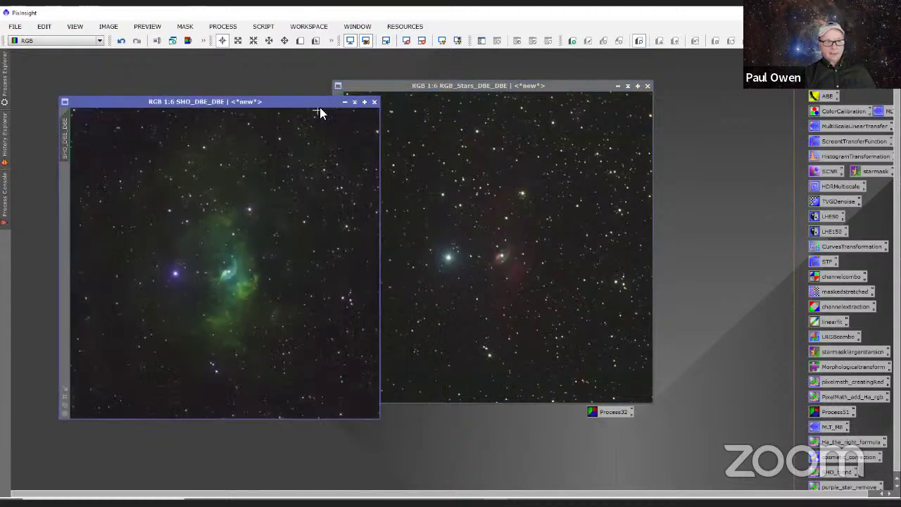
pyautogui.click(343, 102)
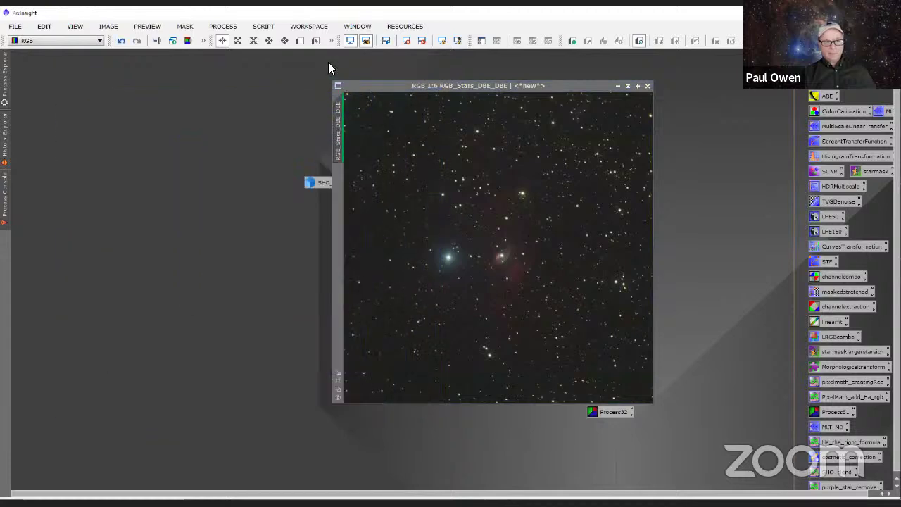
pyautogui.click(307, 186)
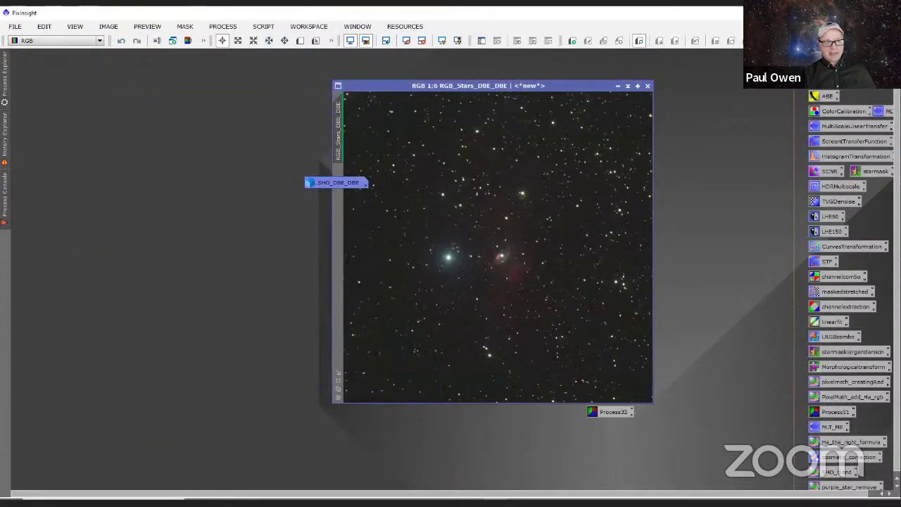
pyautogui.moveTo(307, 186); pyautogui.dragTo(190, 174)
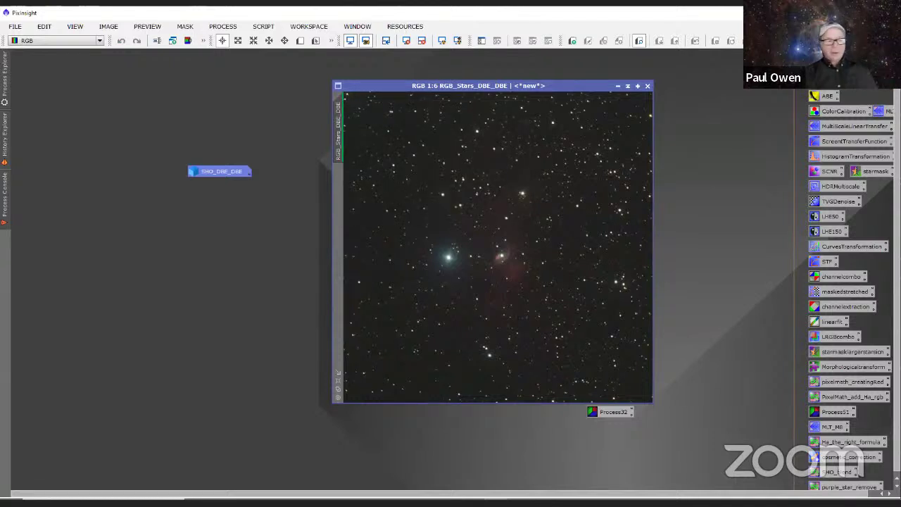
# - Run the AutoColor script on the RGB_Stars_DBE_DBE image
pyautogui.click(262, 28)
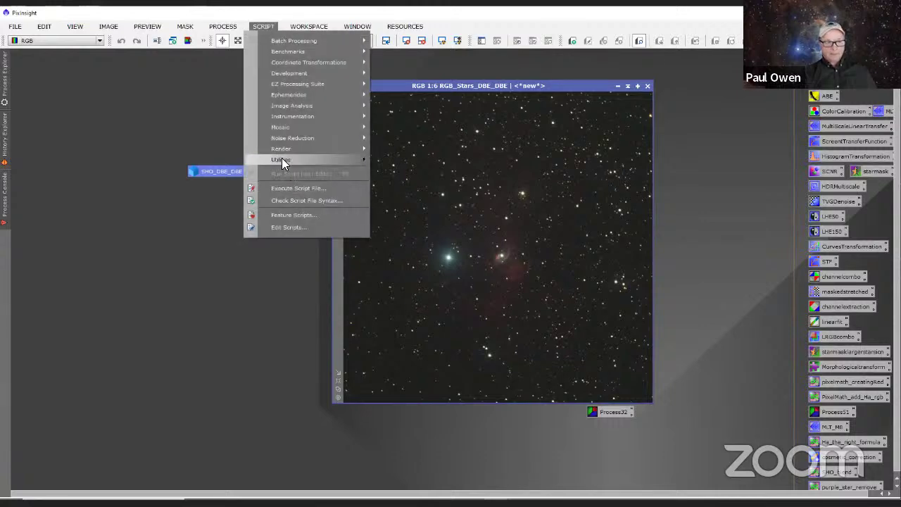
pyautogui.moveTo(282, 158)
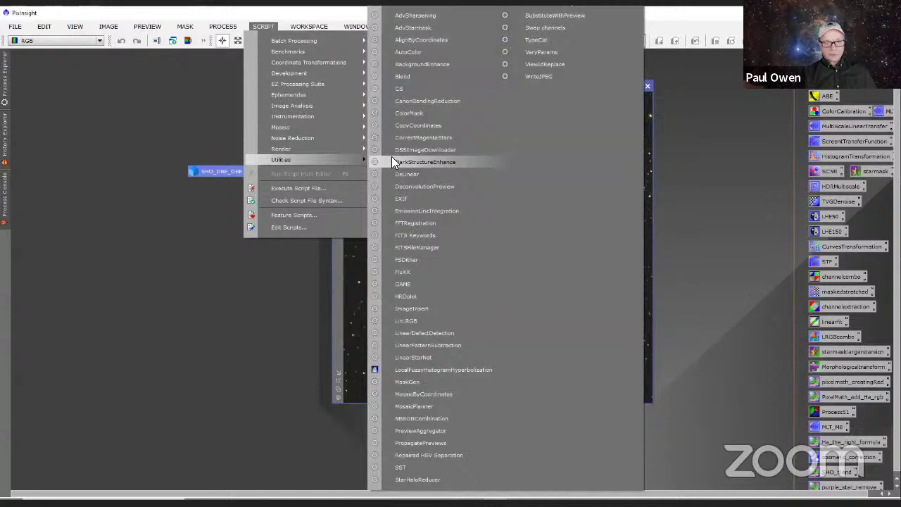
pyautogui.click(403, 54)
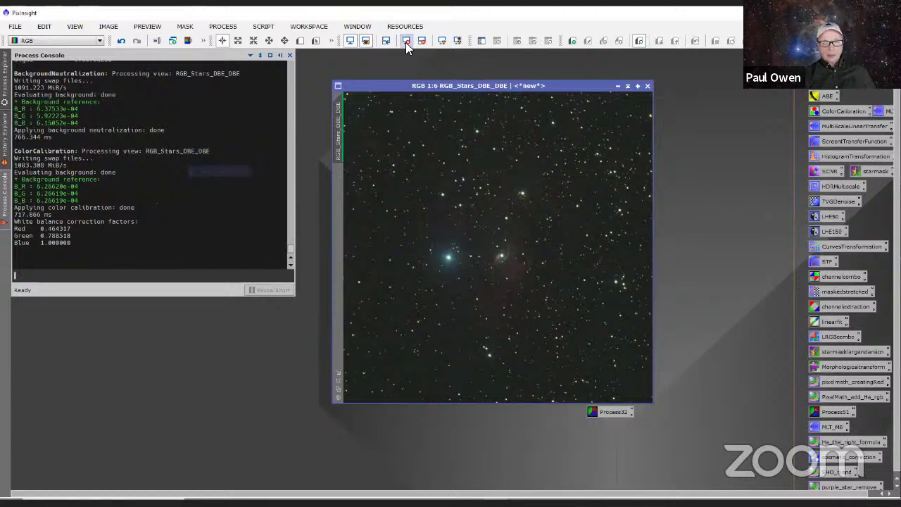
# - Reset the screen stretch of RGB_Stars_DBE_DBE, reapply an auto stretch and check the corrected star colours
pyautogui.click(406, 41)
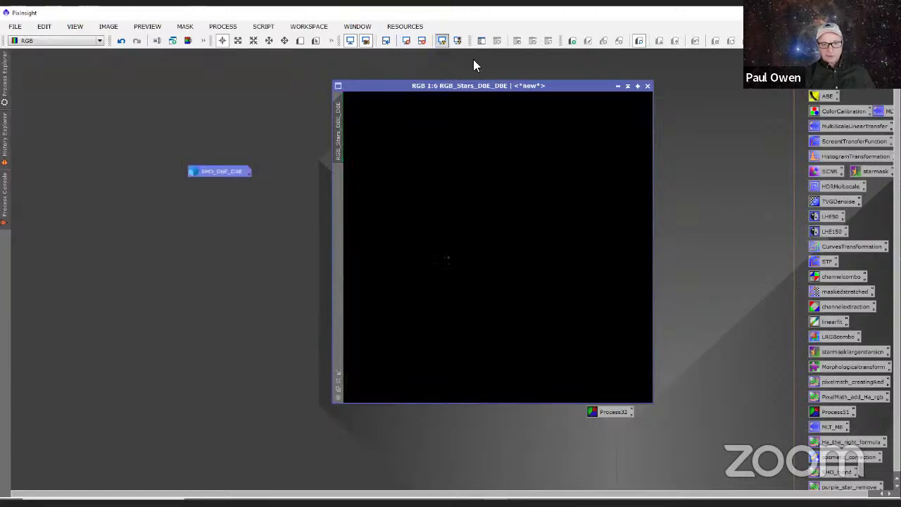
pyautogui.scroll(3, 544, 263)
pyautogui.scroll(-5, 543, 266)
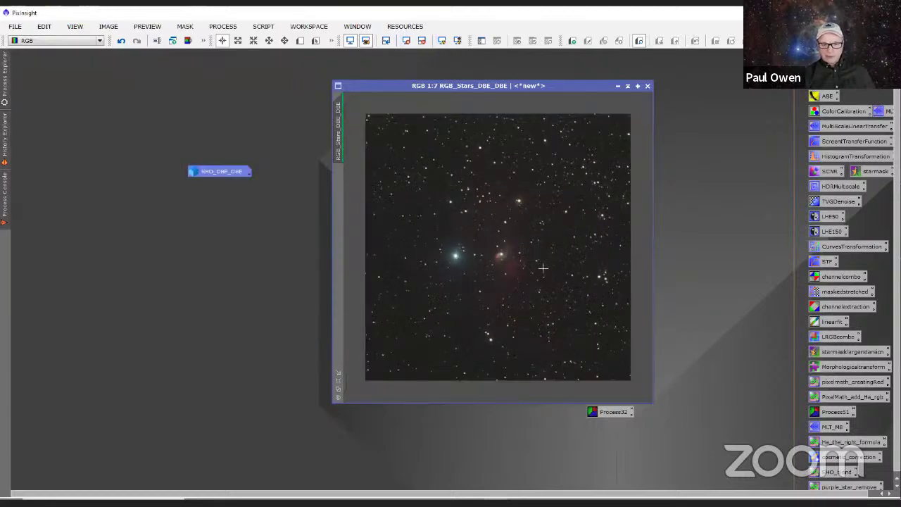
pyautogui.scroll(1, 543, 264)
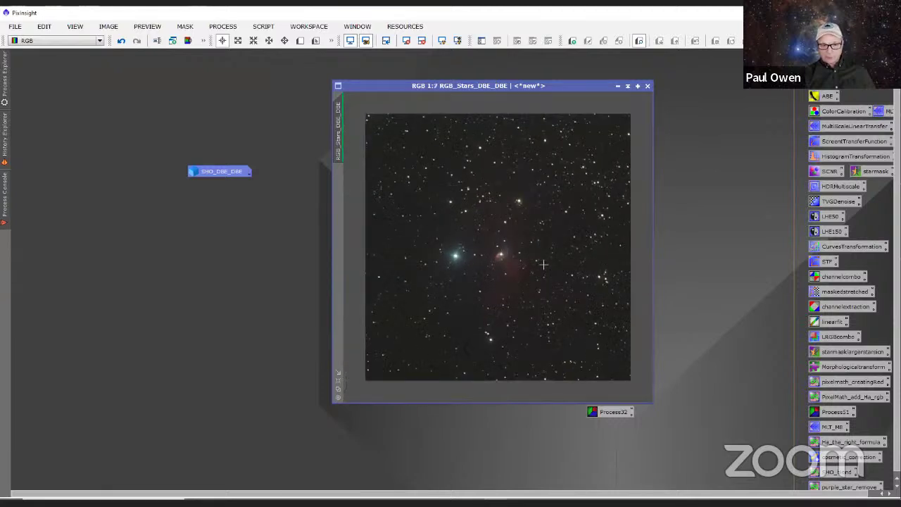
pyautogui.scroll(1, 544, 264)
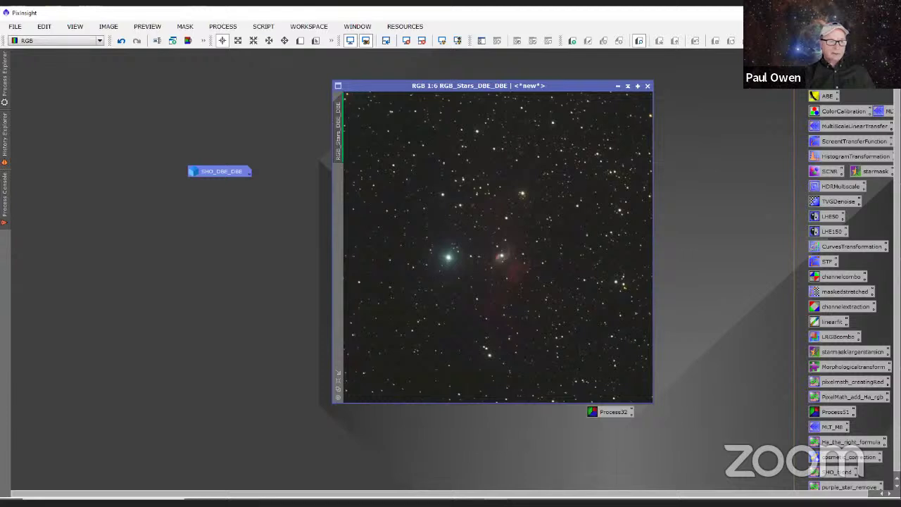
pyautogui.click(263, 26)
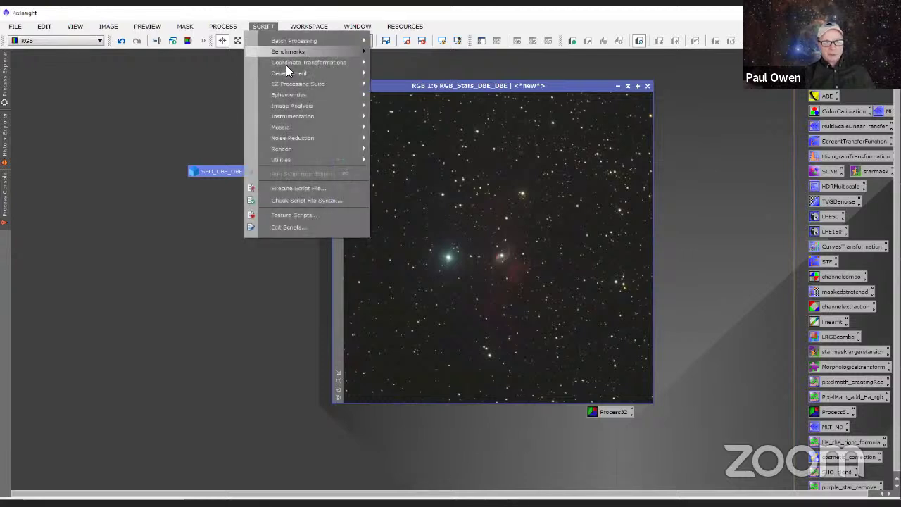
pyautogui.moveTo(286, 84)
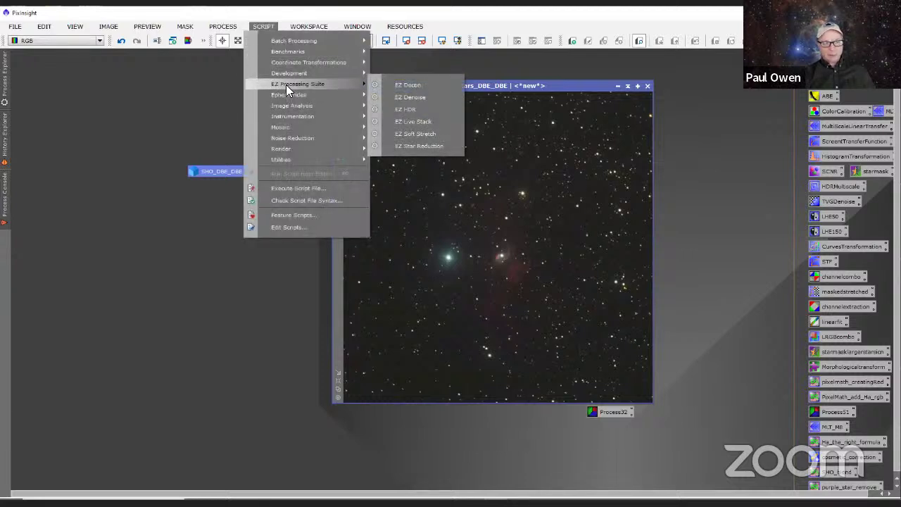
pyautogui.click(407, 133)
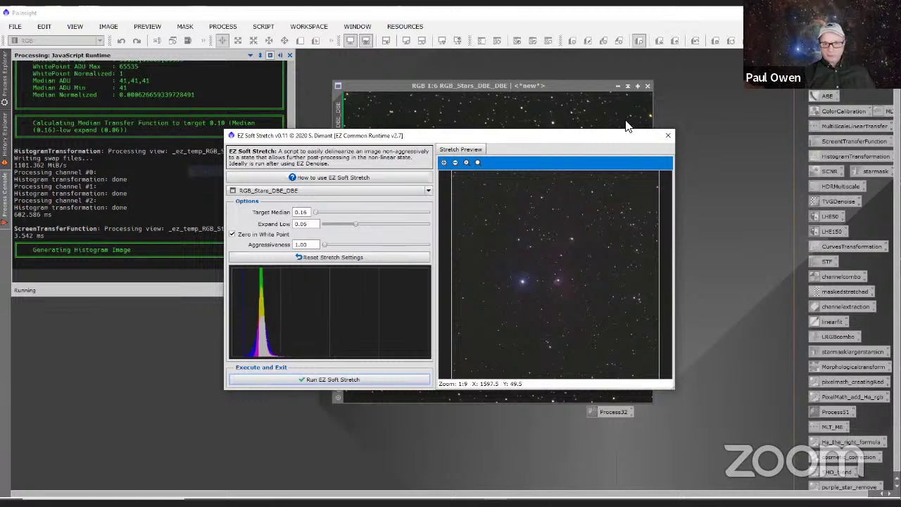
pyautogui.click(668, 137)
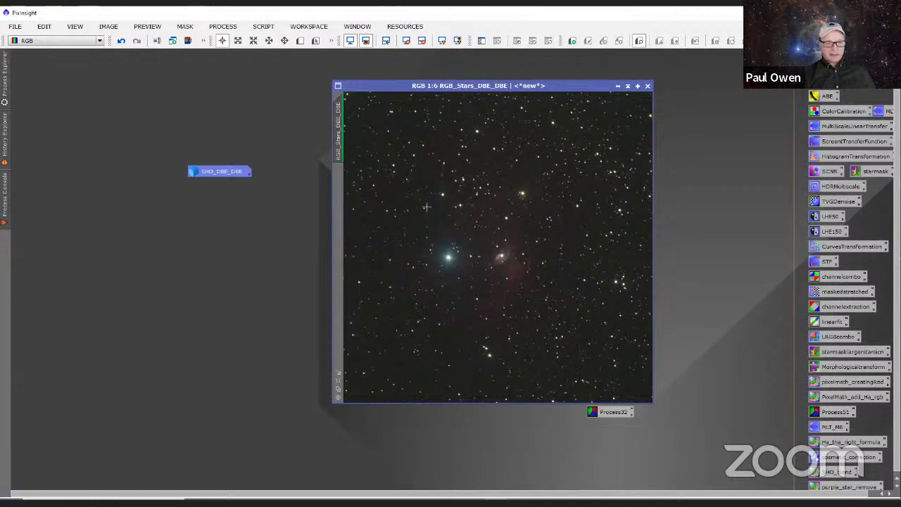
# - Minimise RGB_Stars_DBE_DBE, then restore SHO_DBE_DBE and move its window to the middle of the workspace
pyautogui.click(616, 87)
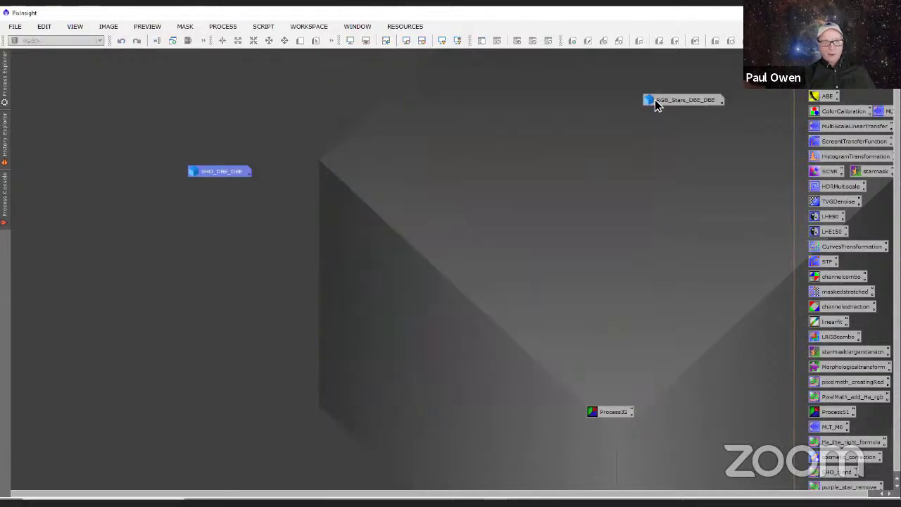
pyautogui.doubleClick(204, 171)
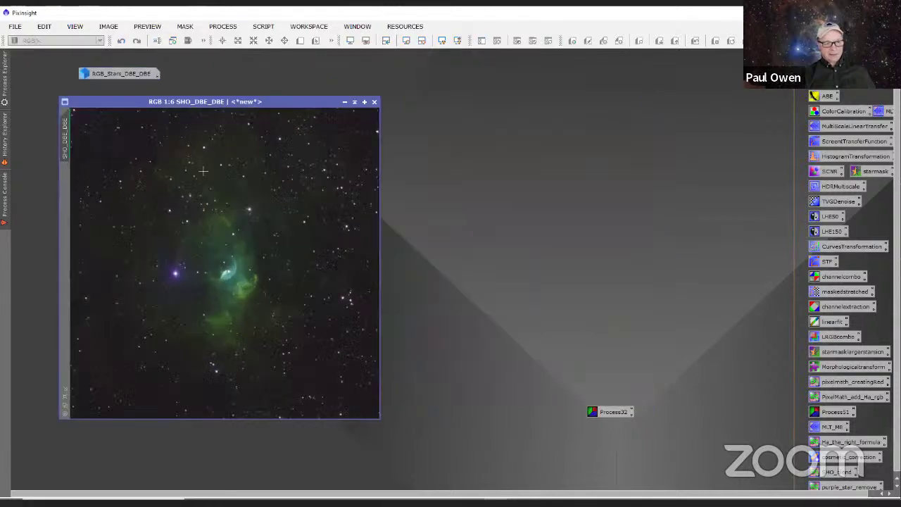
pyautogui.moveTo(278, 108); pyautogui.dragTo(476, 88)
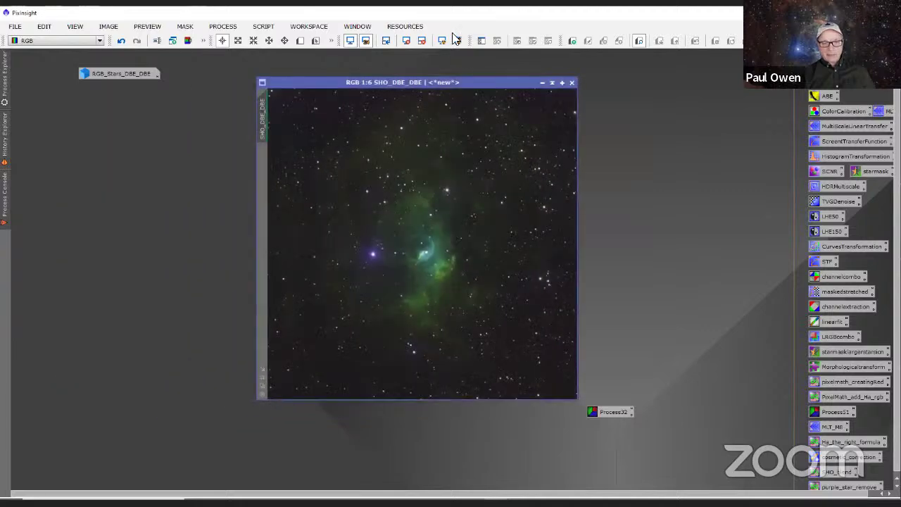
# - Auto stretch the SHO_DBE_DBE display and examine the bubble and the star colours beside it at 2:1
pyautogui.click(457, 40)
pyautogui.scroll(5, 490, 247)
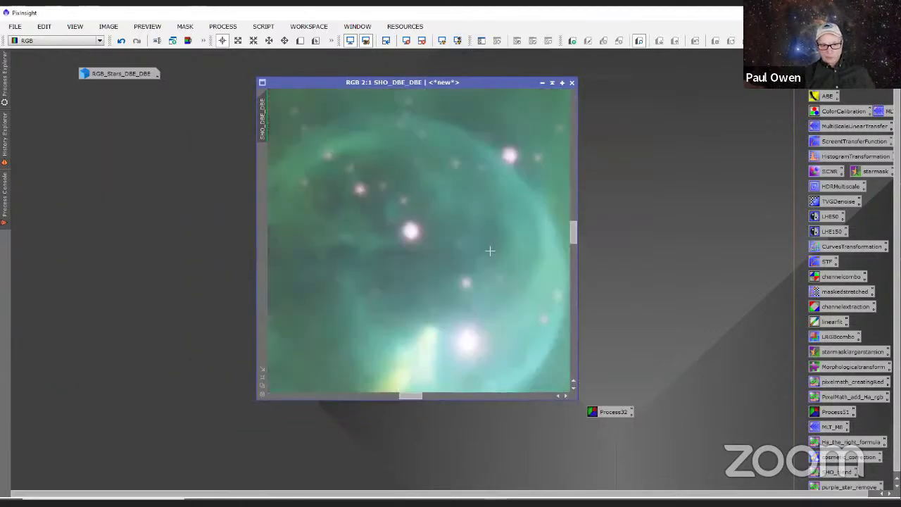
pyautogui.scroll(1, 490, 248)
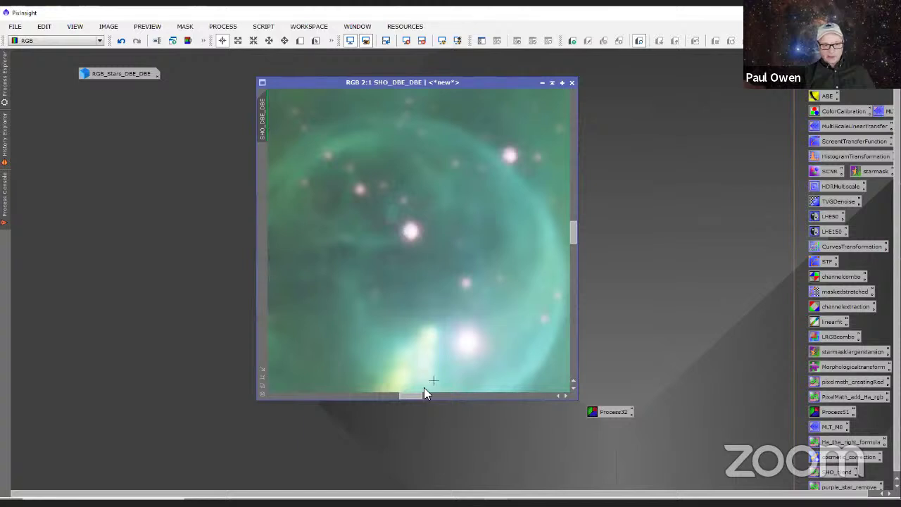
pyautogui.moveTo(423, 392); pyautogui.dragTo(556, 371)
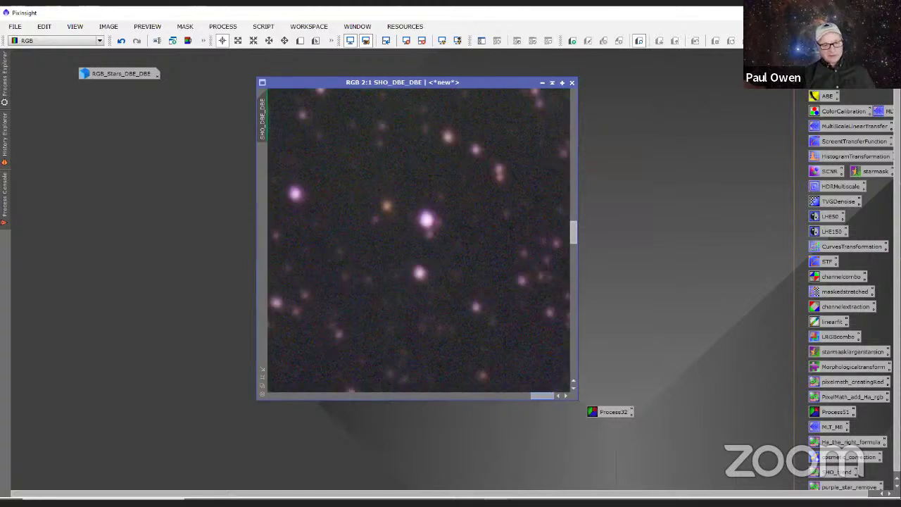
# - Move the SHO_DBE_DBE window aside, clear of the process icons, and show the nebula at 1:5
pyautogui.click(497, 396)
pyautogui.scroll(-2, 442, 330)
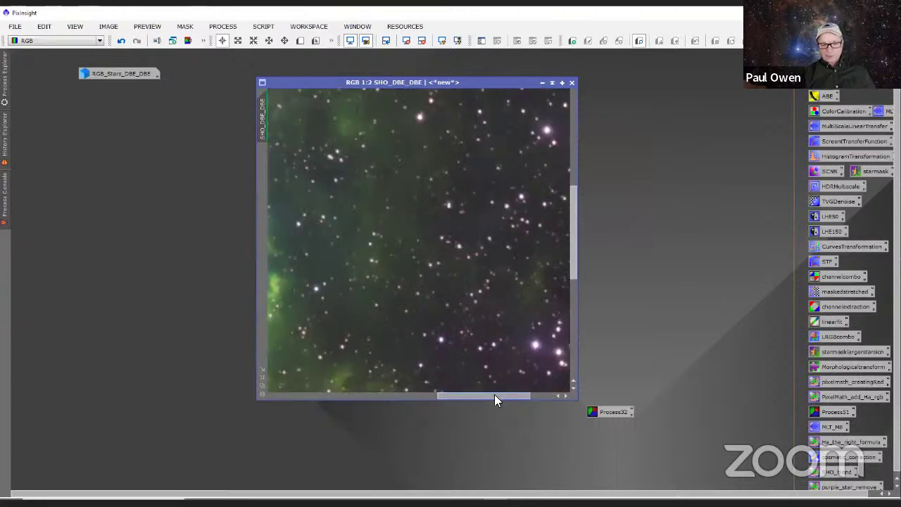
pyautogui.moveTo(494, 395); pyautogui.dragTo(455, 395)
pyautogui.moveTo(471, 88); pyautogui.dragTo(375, 112)
pyautogui.scroll(-3, 316, 263)
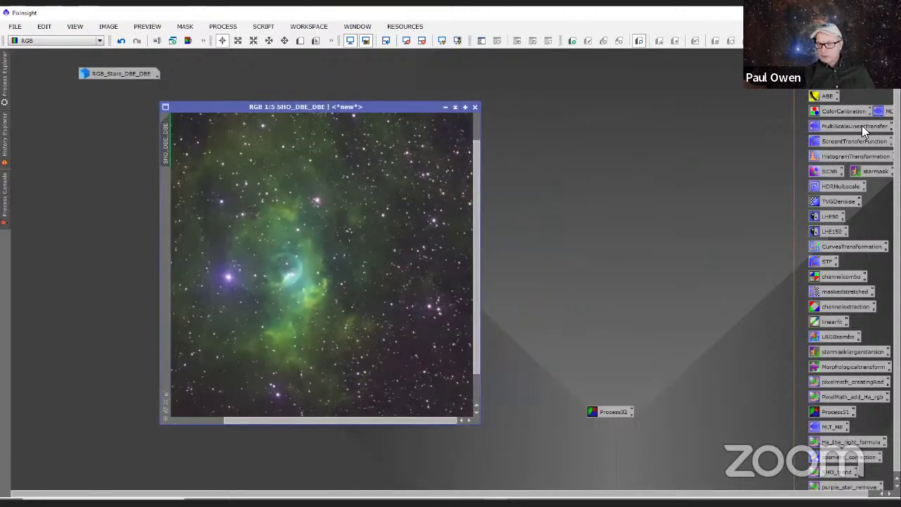
# - Open the MultiscaleLinearTransform process from its saved icon with the four-layer noise reduction settings
pyautogui.click(223, 27)
pyautogui.moveTo(377, 44)
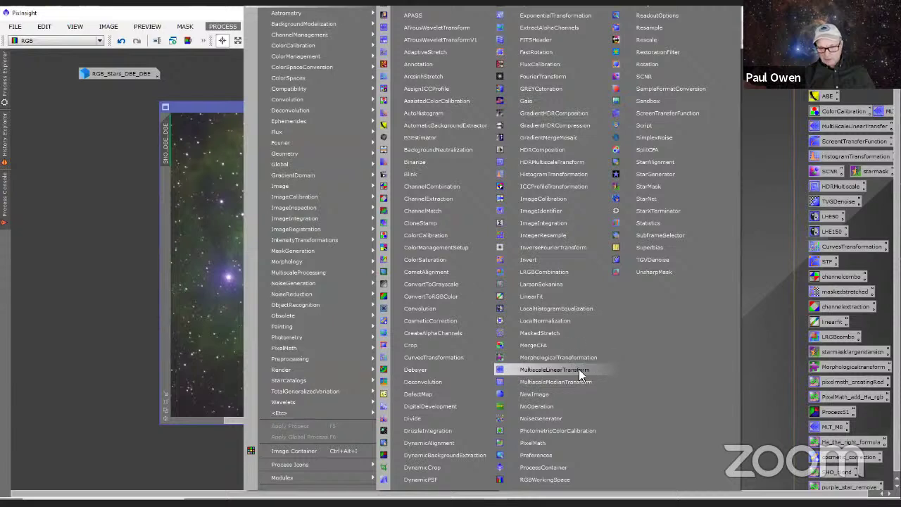
pyautogui.click(853, 245)
pyautogui.doubleClick(832, 128)
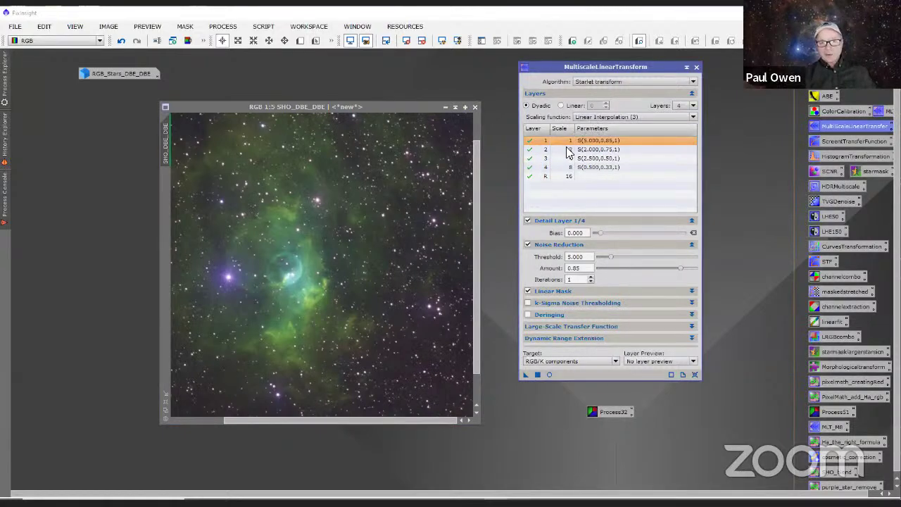
# - Reset the screen stretch of SHO_DBE_DBE and show the MultiscaleLinearTransform linear mask in a real-time preview placed over the image
pyautogui.click(405, 42)
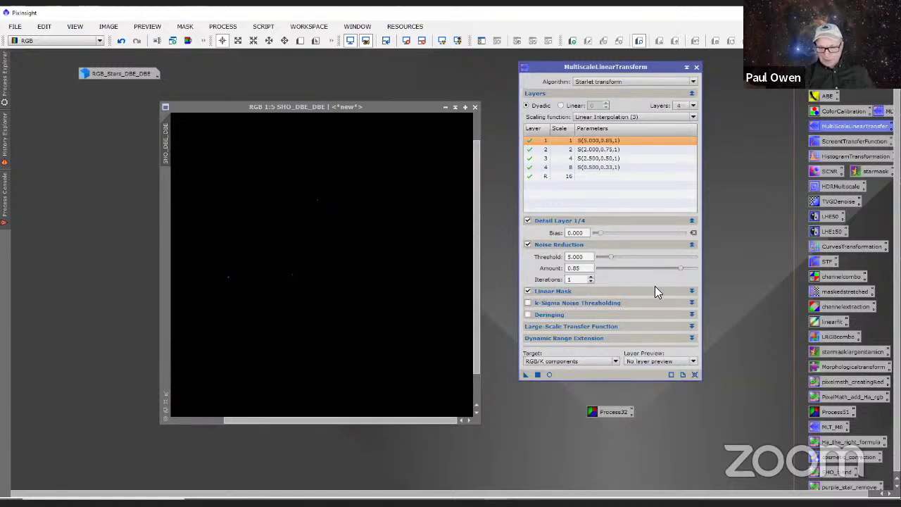
pyautogui.click(692, 291)
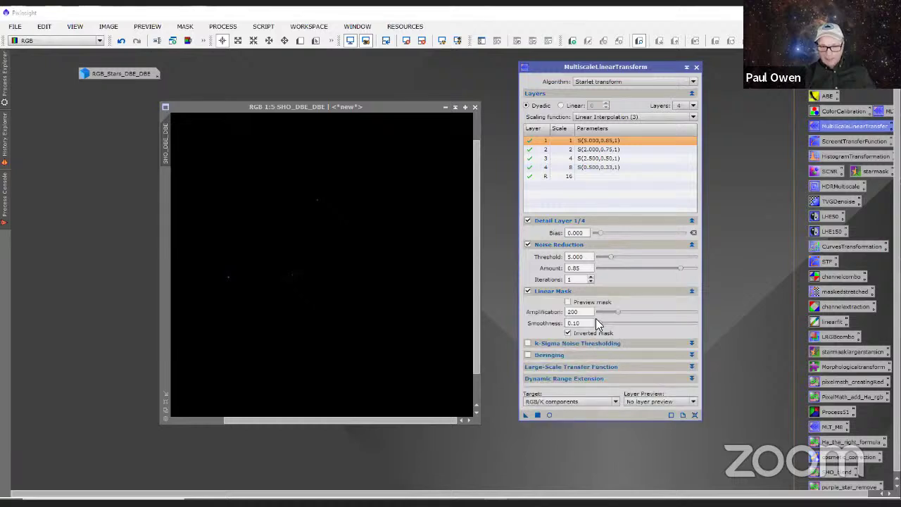
pyautogui.click(567, 301)
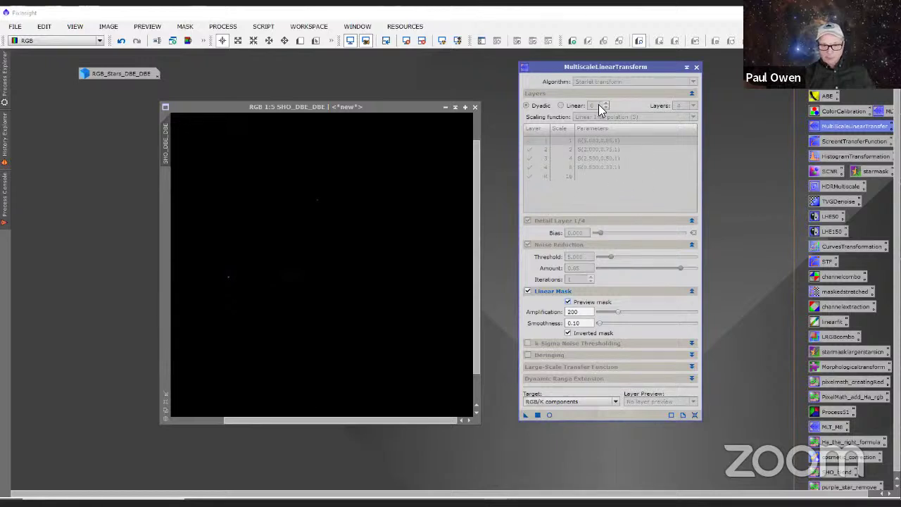
pyautogui.click(549, 414)
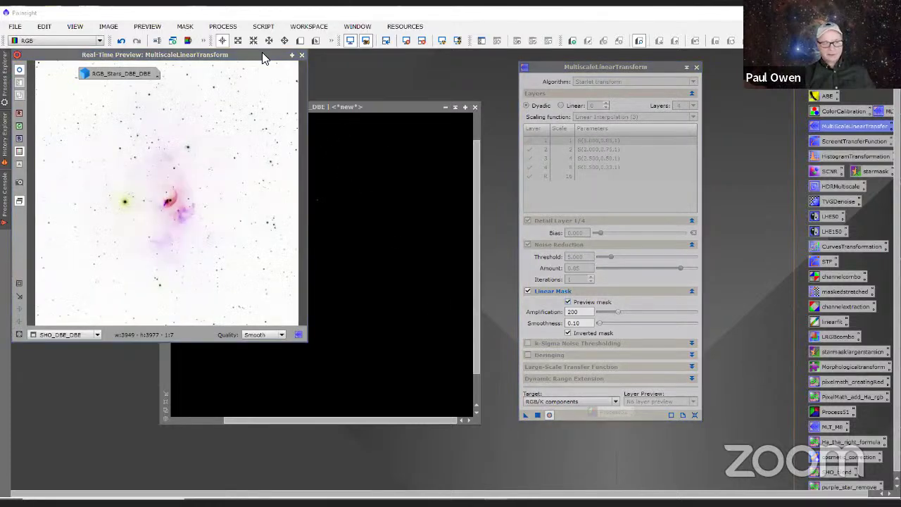
pyautogui.moveTo(262, 52); pyautogui.dragTo(424, 114)
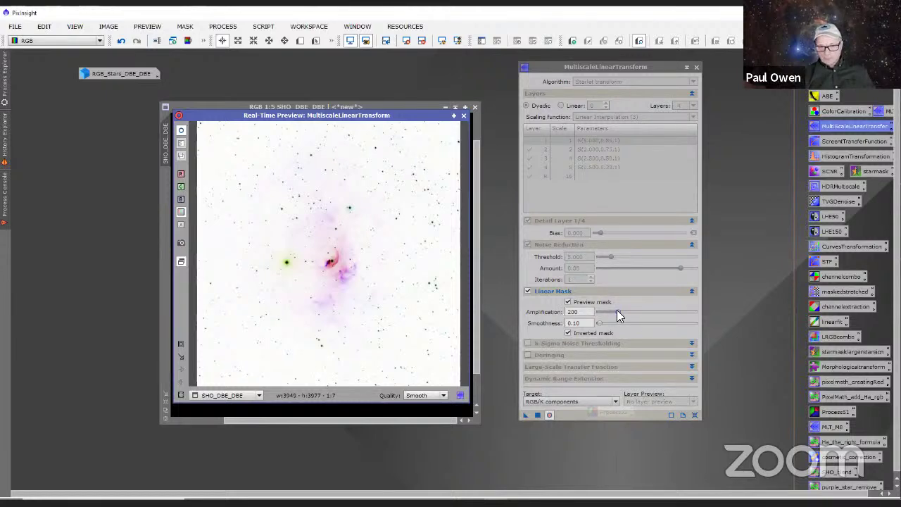
# - Set the linear mask's amplification to 130 and its smoothness to 1.00
pyautogui.moveTo(616, 311); pyautogui.dragTo(616, 311)
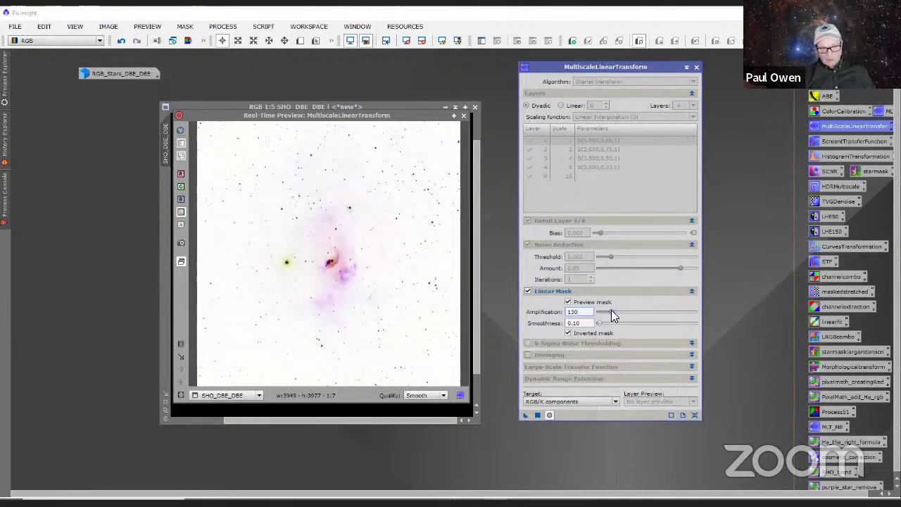
pyautogui.click(610, 314)
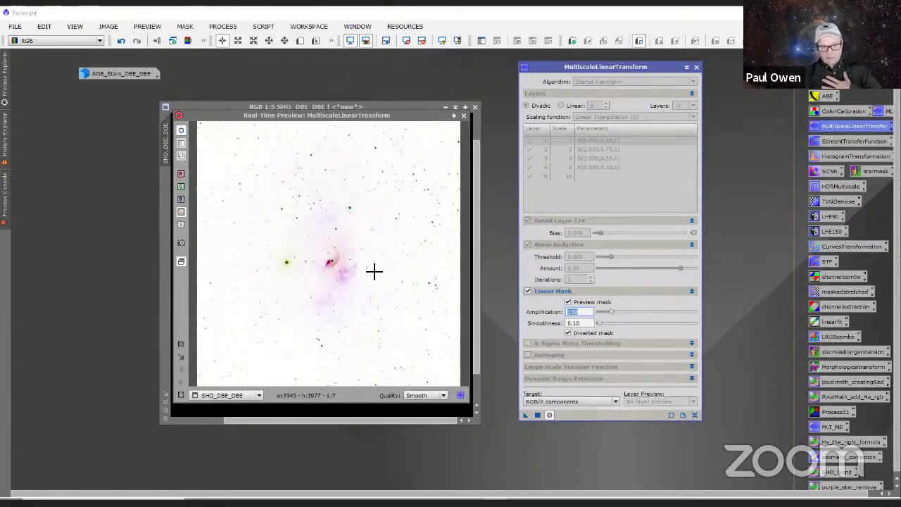
pyautogui.click(587, 312)
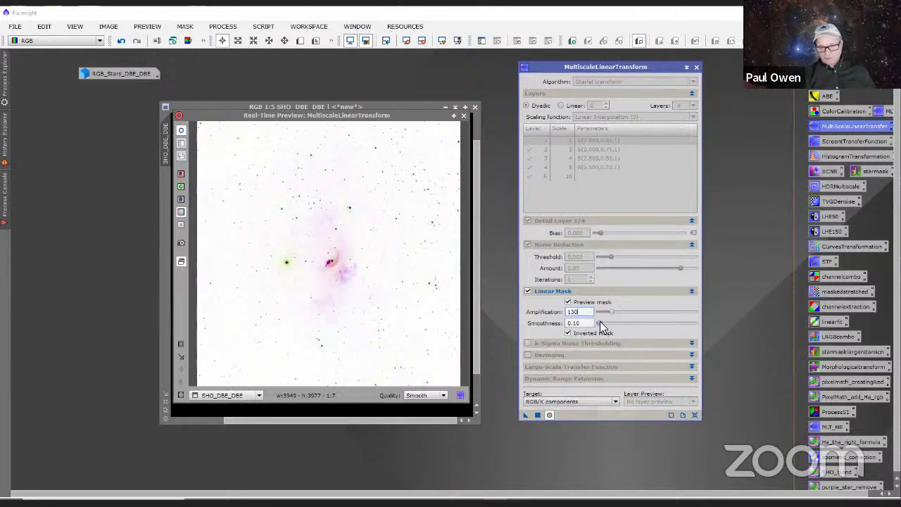
pyautogui.moveTo(600, 321); pyautogui.dragTo(606, 321)
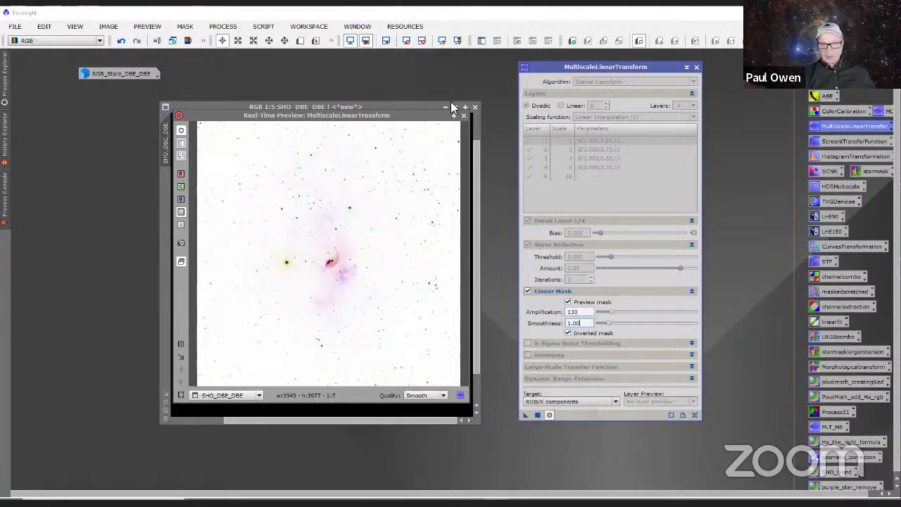
# - Turn off the linear mask preview with its real-time window and auto stretch the SHO_DBE_DBE display again
pyautogui.moveTo(439, 113); pyautogui.dragTo(435, 133)
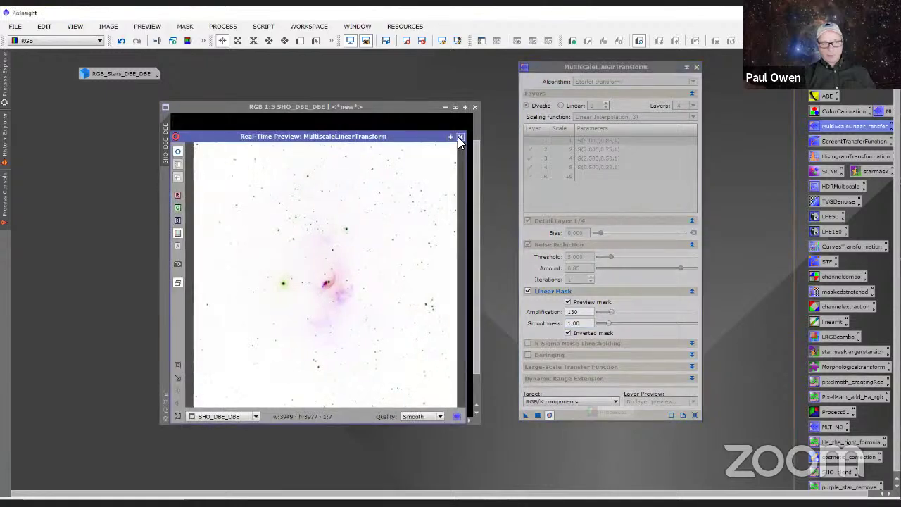
pyautogui.click(459, 138)
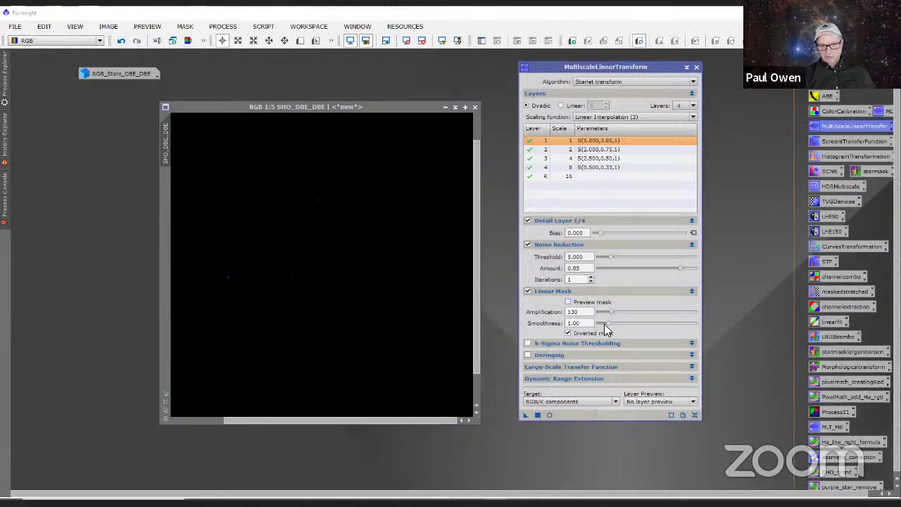
pyautogui.click(441, 40)
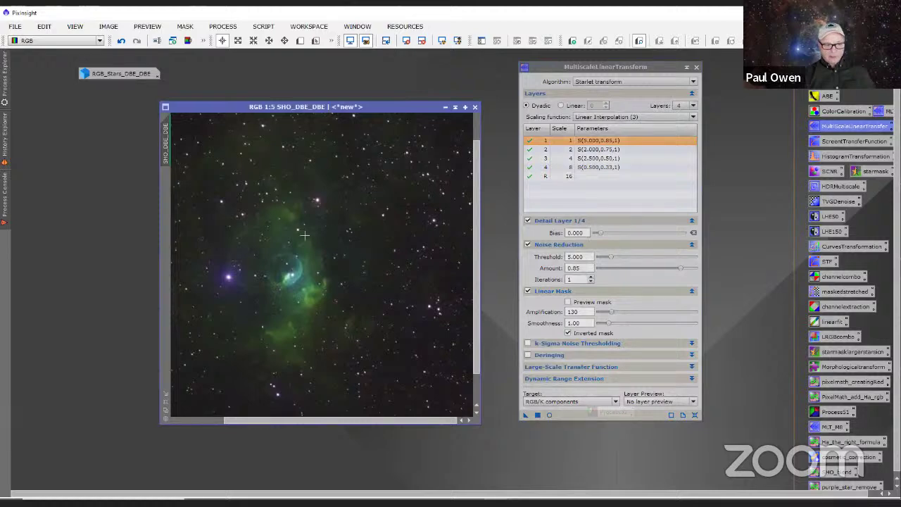
# - Define a preview of about 1280 × 1615 pixels from the bubble into the dark star field on its right, and open it
pyautogui.click(301, 41)
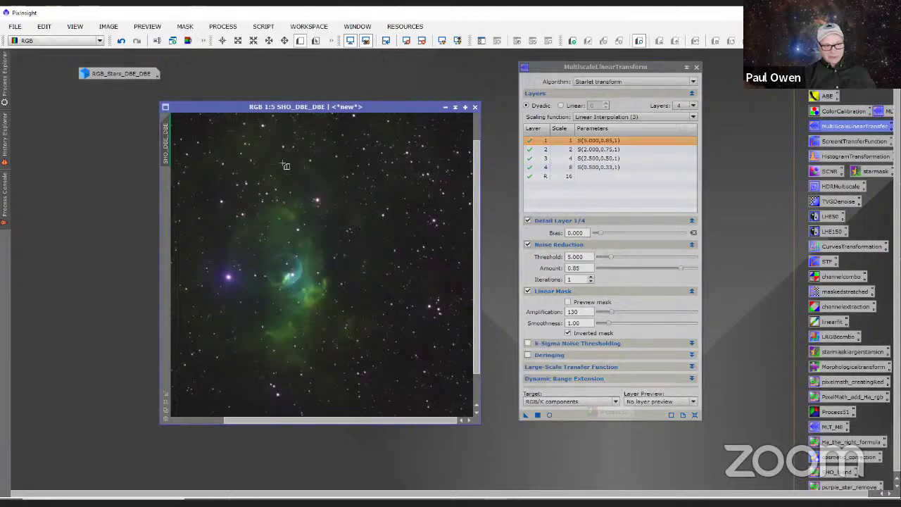
pyautogui.moveTo(293, 171); pyautogui.dragTo(413, 321)
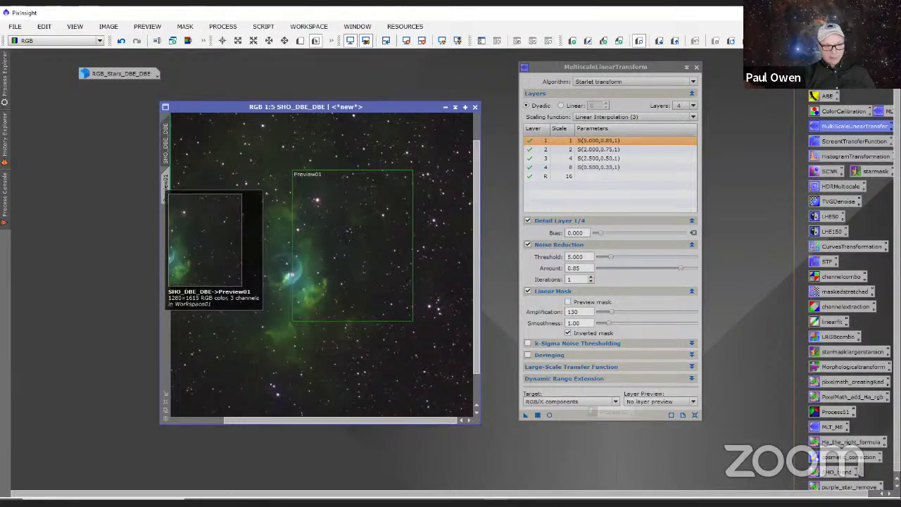
pyautogui.click(166, 185)
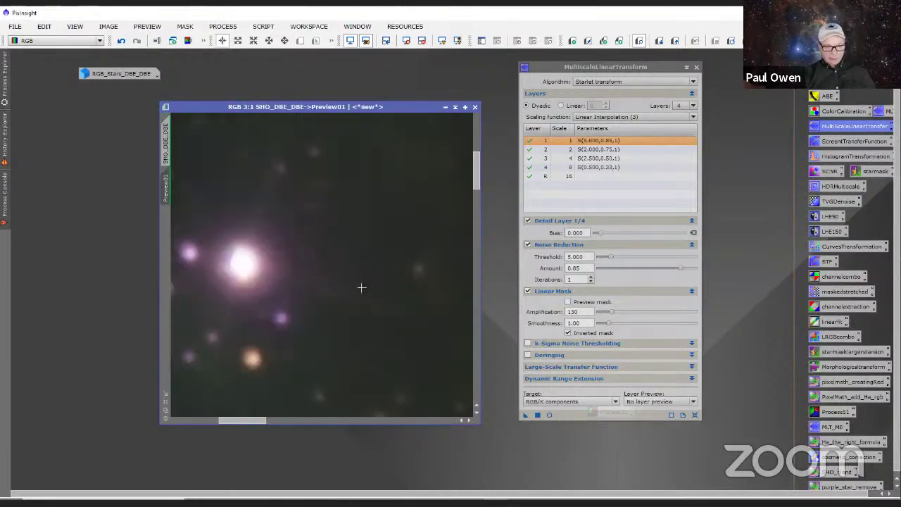
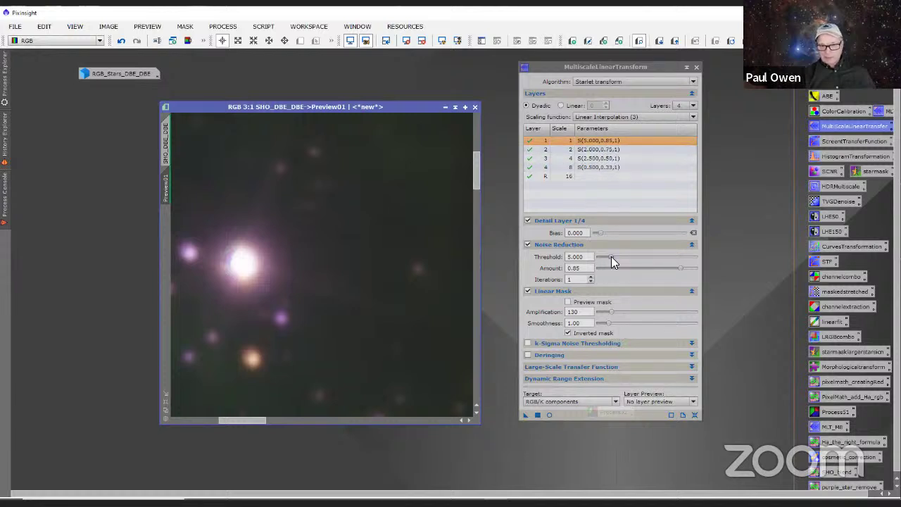
# - Set the noise reduction threshold to 3.500 for layer 1 and 1.500 for layer 3, and apply MultiscaleLinearTransform to Preview01
pyautogui.moveTo(611, 256); pyautogui.dragTo(606, 254)
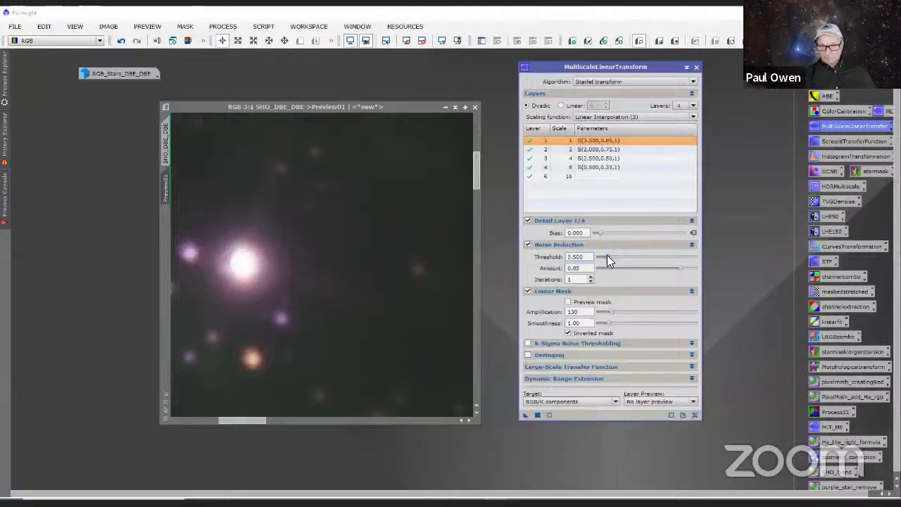
pyautogui.click(595, 159)
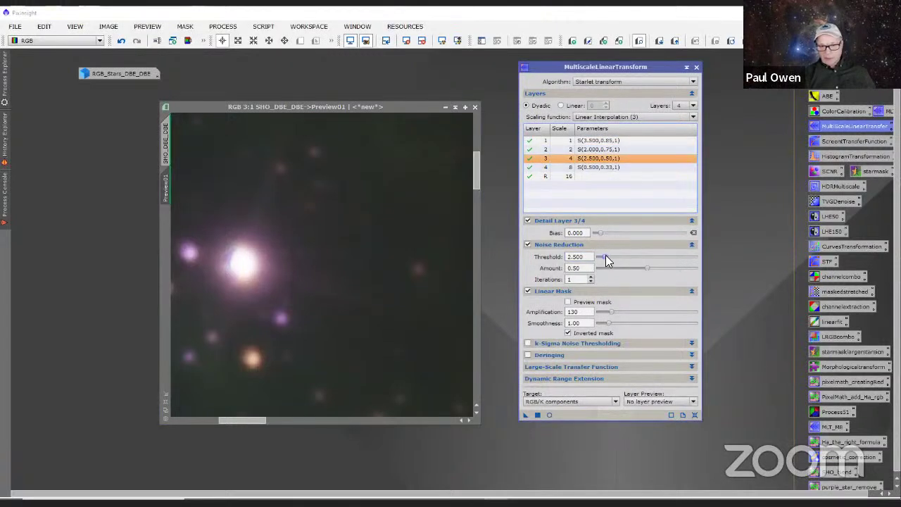
pyautogui.moveTo(605, 256); pyautogui.dragTo(604, 256)
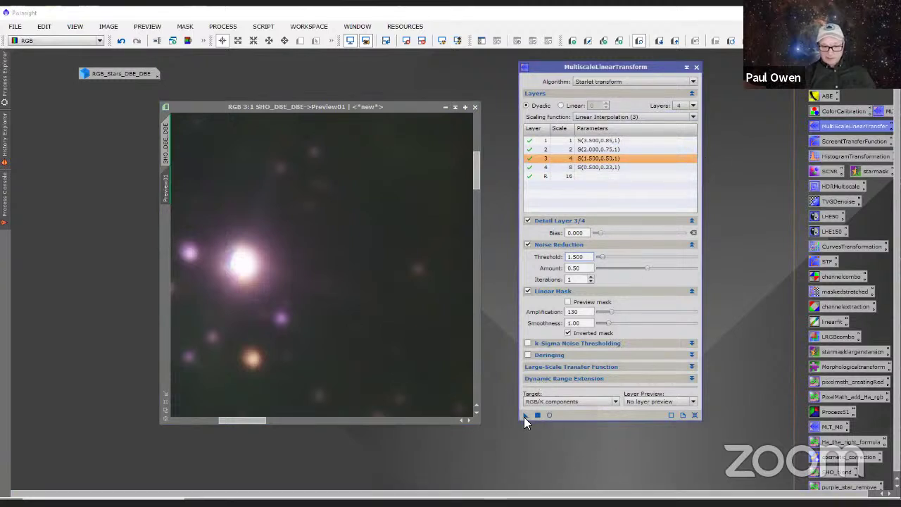
pyautogui.moveTo(524, 414); pyautogui.dragTo(405, 292)
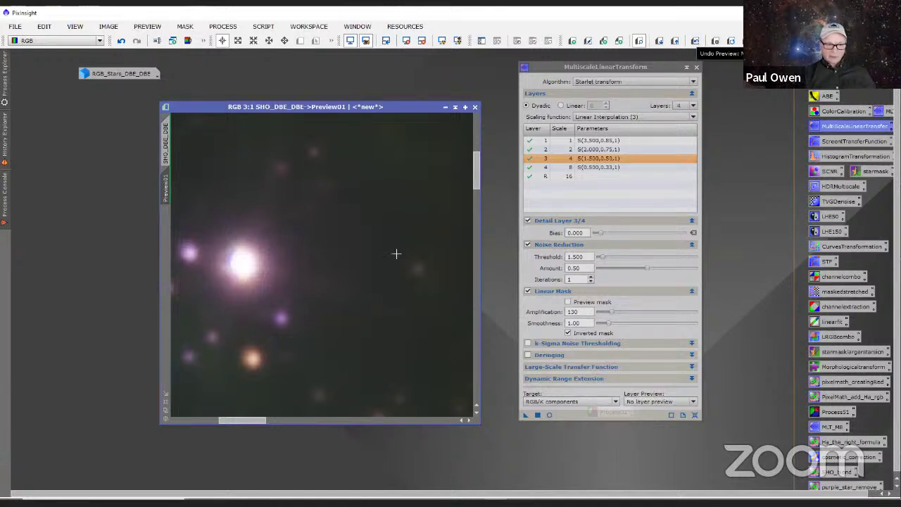
# - Compare the noise in Preview01's dark background around the bright star and star field before and after the transform
pyautogui.scroll(2, 396, 253)
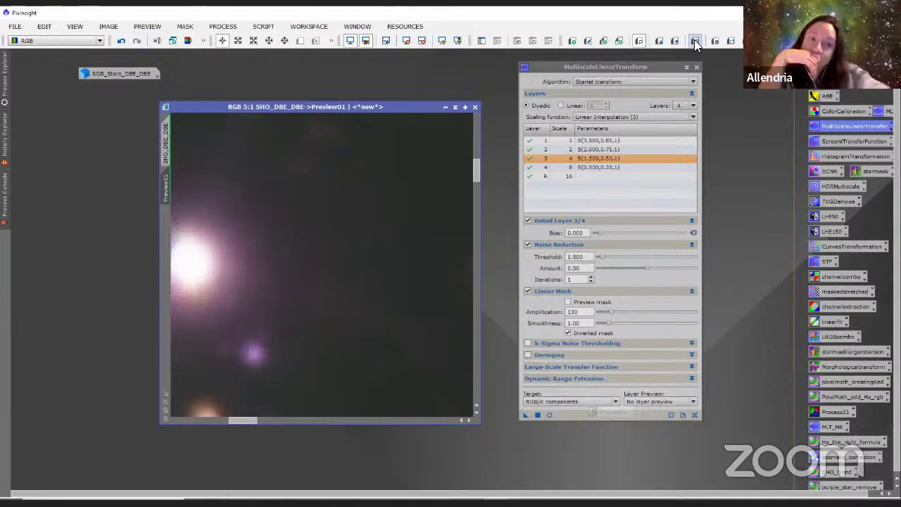
pyautogui.scroll(-4, 339, 329)
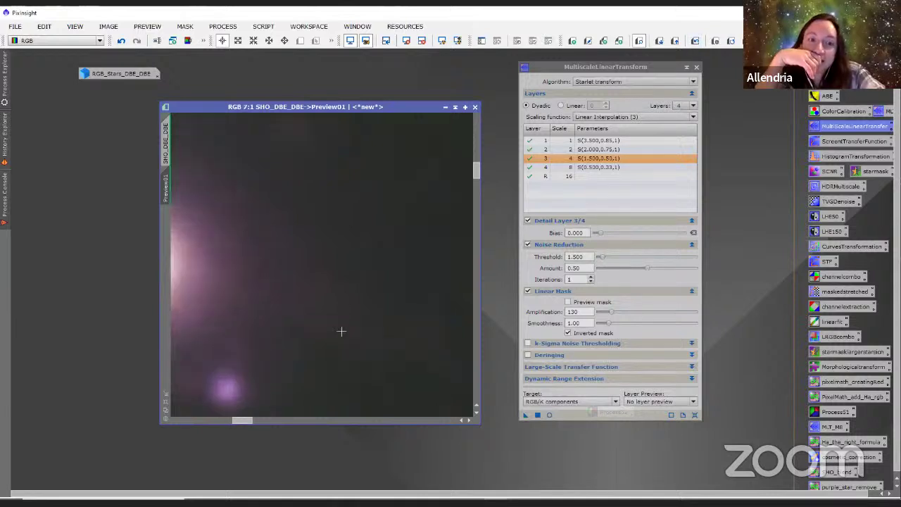
pyautogui.scroll(-1, 343, 334)
pyautogui.scroll(2, 343, 334)
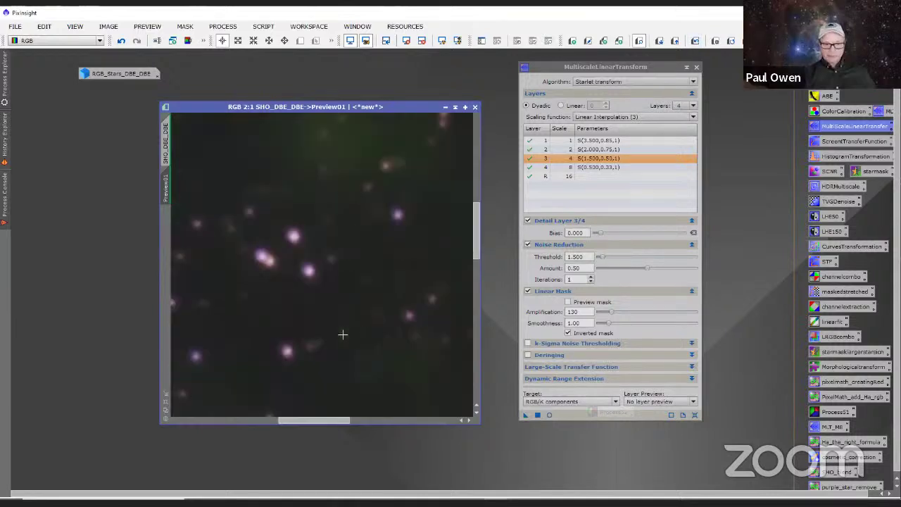
pyautogui.scroll(-2, 343, 334)
pyautogui.scroll(-1, 343, 333)
pyautogui.scroll(1, 344, 373)
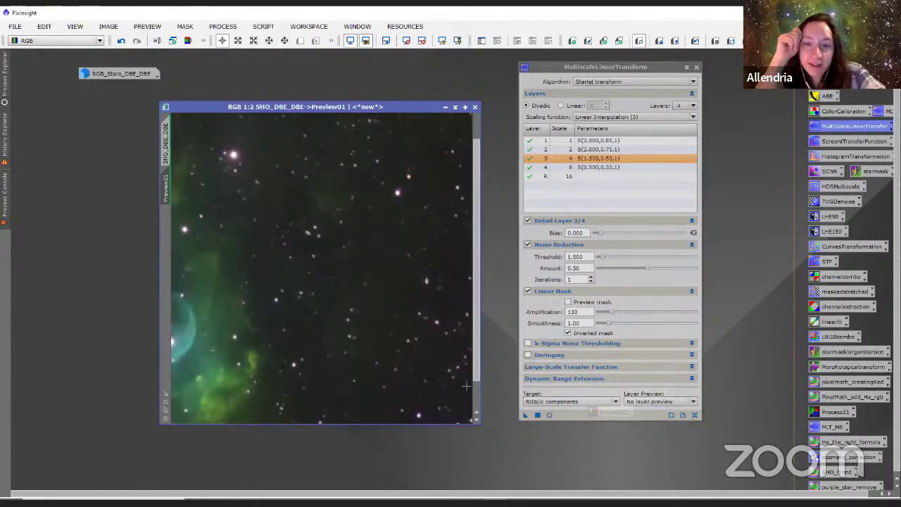
# - Examine the noise reduction around the bubble's edge and the green nebulosity in Preview01 at 1:1 to 3:1
pyautogui.moveTo(477, 368); pyautogui.dragTo(473, 409)
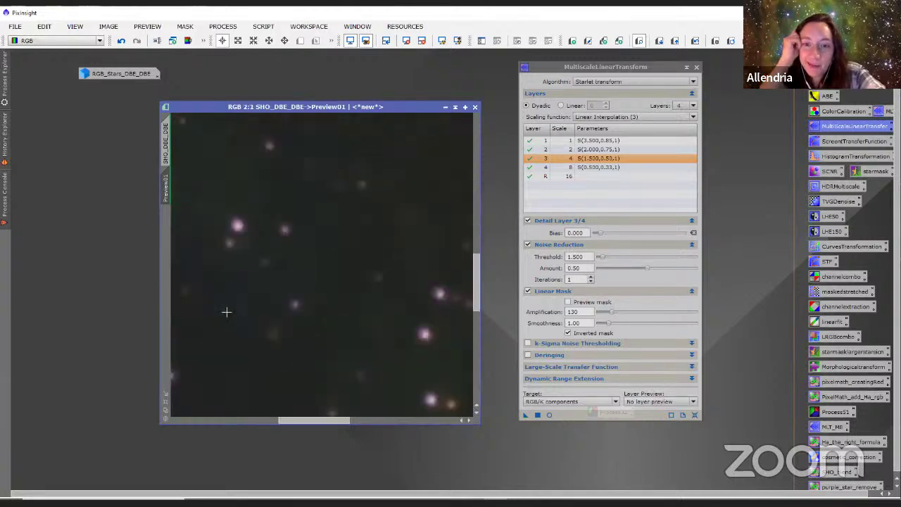
pyautogui.scroll(2, 228, 310)
pyautogui.moveTo(310, 419); pyautogui.dragTo(197, 418)
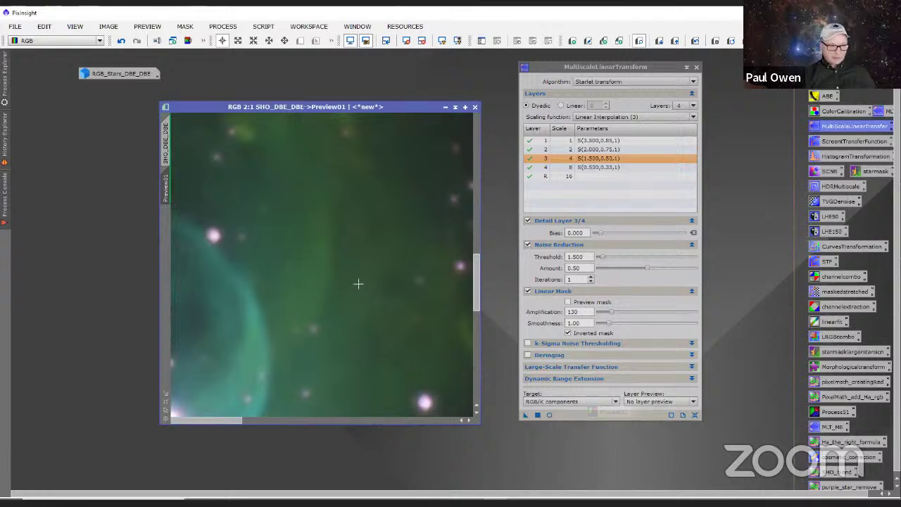
pyautogui.scroll(1, 357, 283)
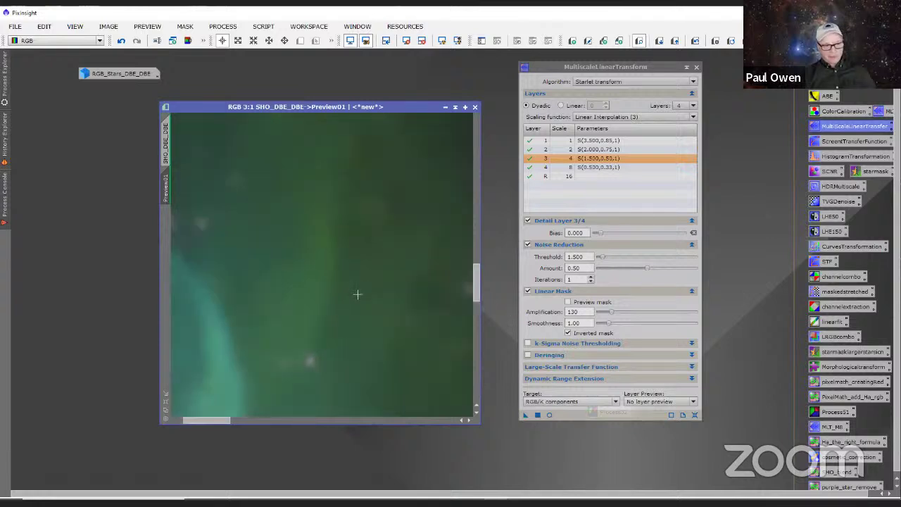
pyautogui.scroll(-2, 358, 295)
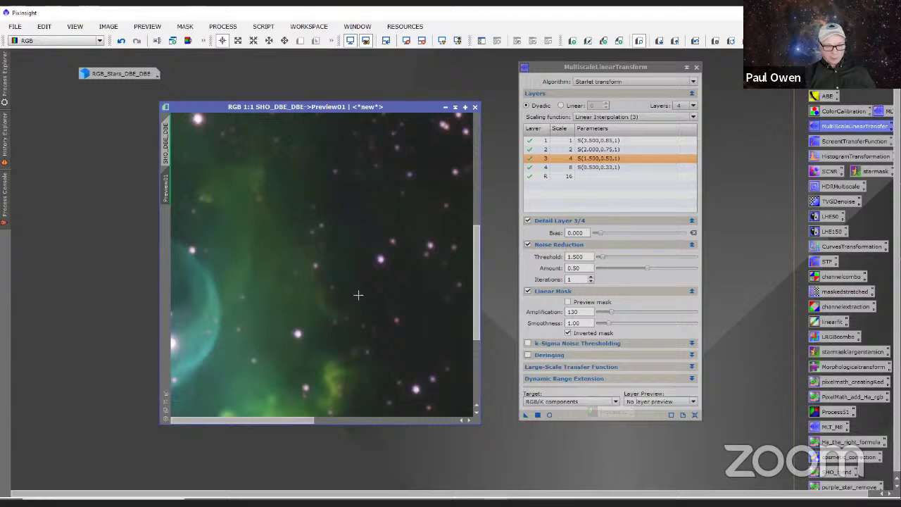
pyautogui.scroll(1, 358, 294)
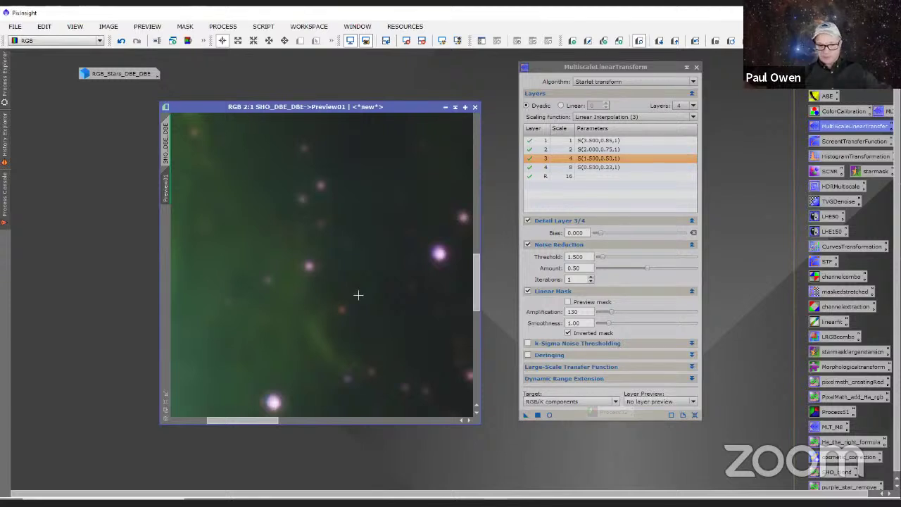
pyautogui.scroll(-2, 353, 304)
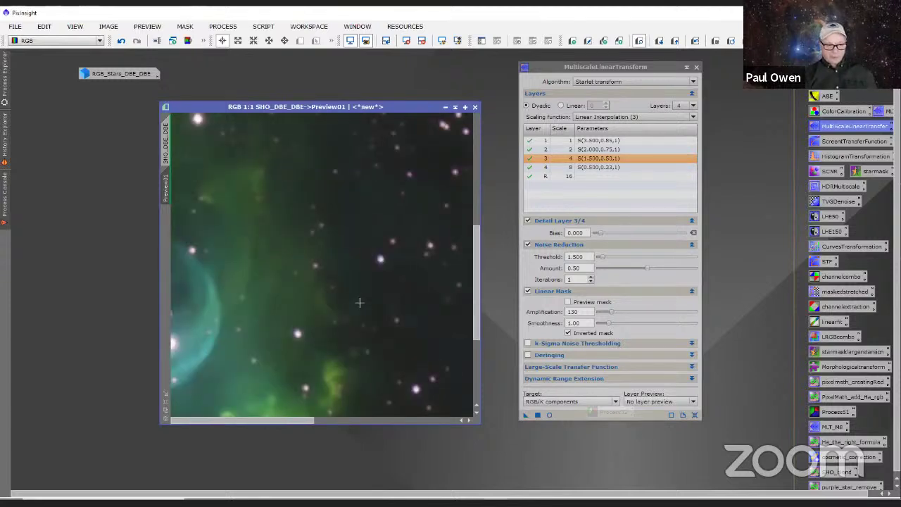
pyautogui.scroll(-2, 365, 300)
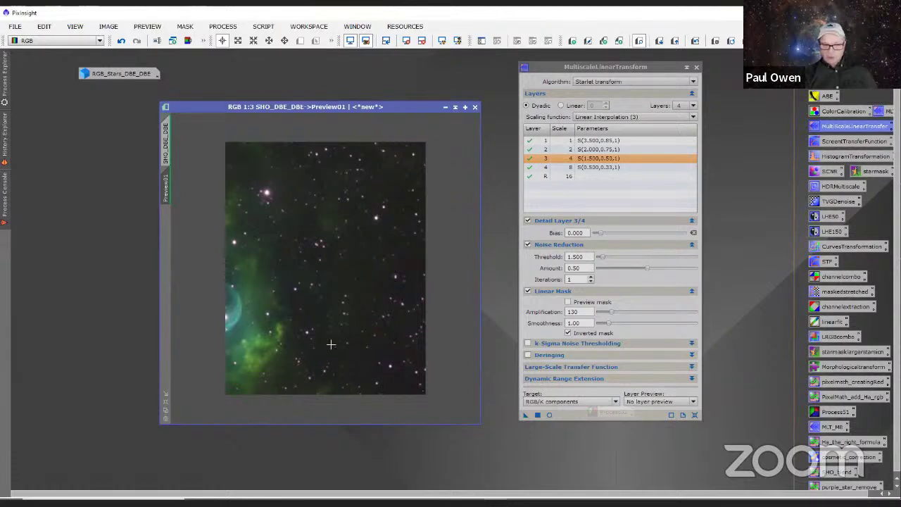
# - Apply the MultiscaleLinearTransform noise reduction to the full SHO_DBE_DBE image after checking Preview01's star field
pyautogui.scroll(2, 334, 334)
pyautogui.scroll(-2, 334, 332)
pyautogui.scroll(2, 336, 322)
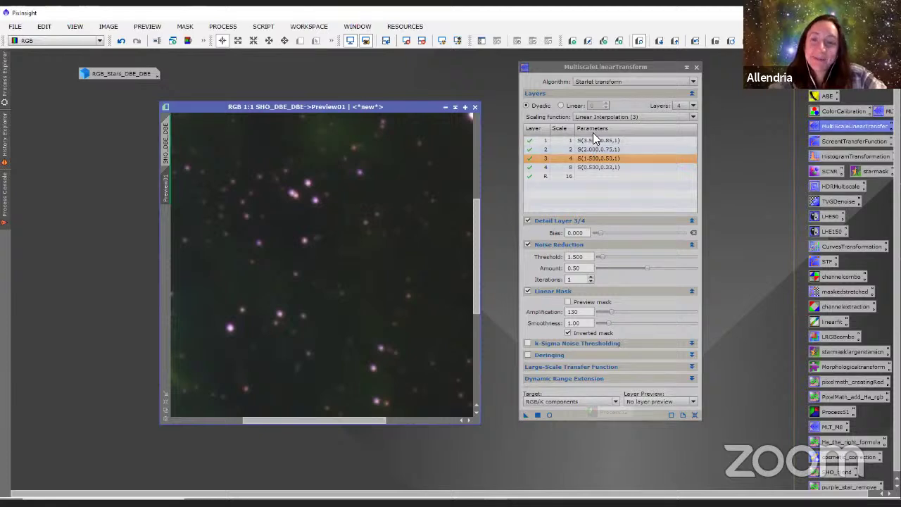
pyautogui.scroll(-2, 342, 284)
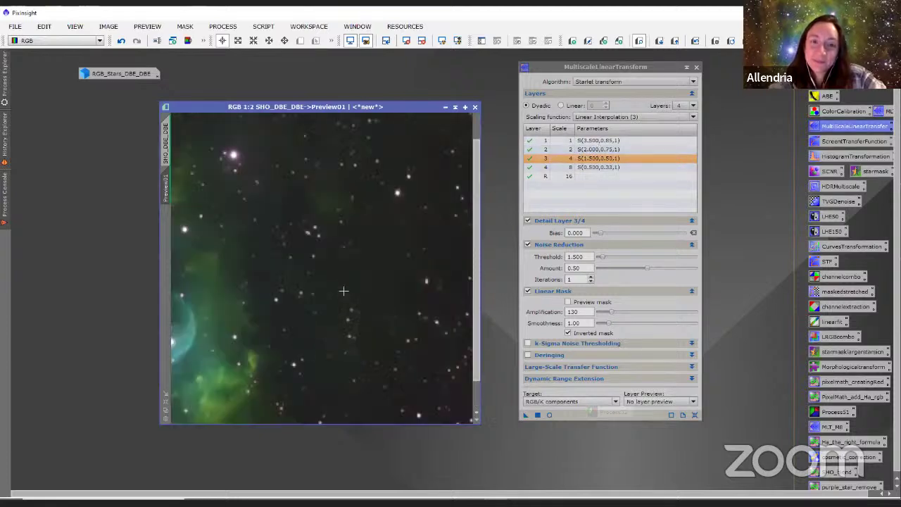
pyautogui.scroll(1, 360, 291)
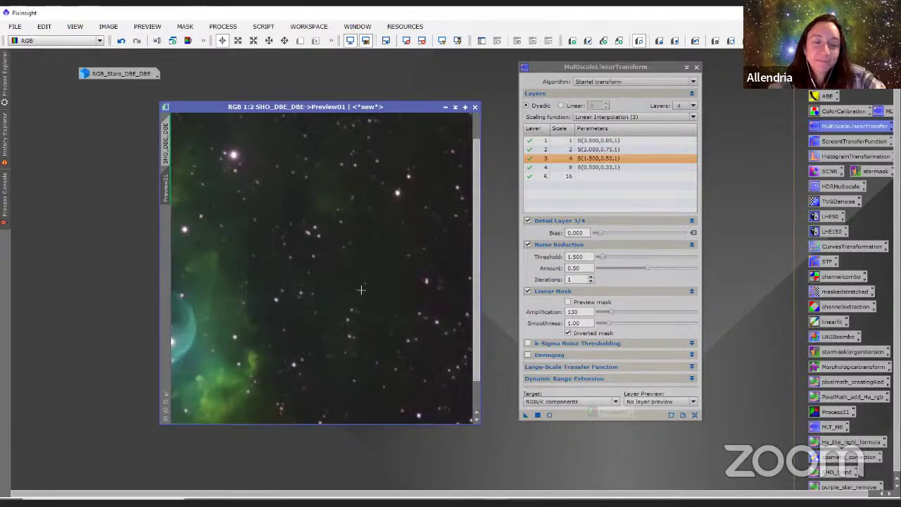
pyautogui.scroll(-1, 360, 289)
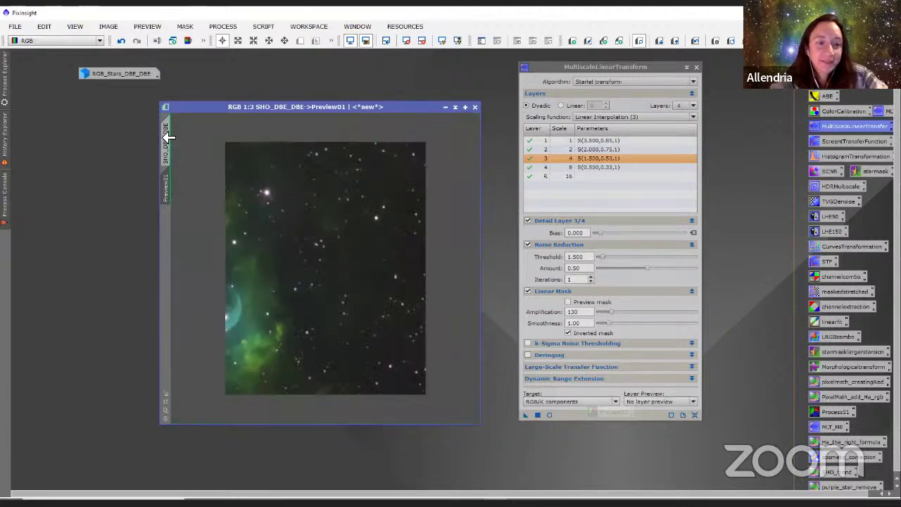
pyautogui.moveTo(170, 137)
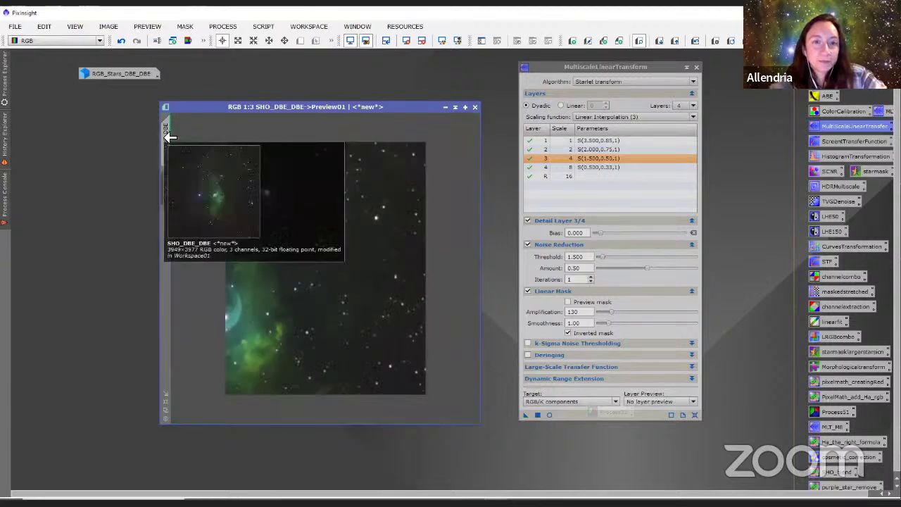
pyautogui.click(169, 137)
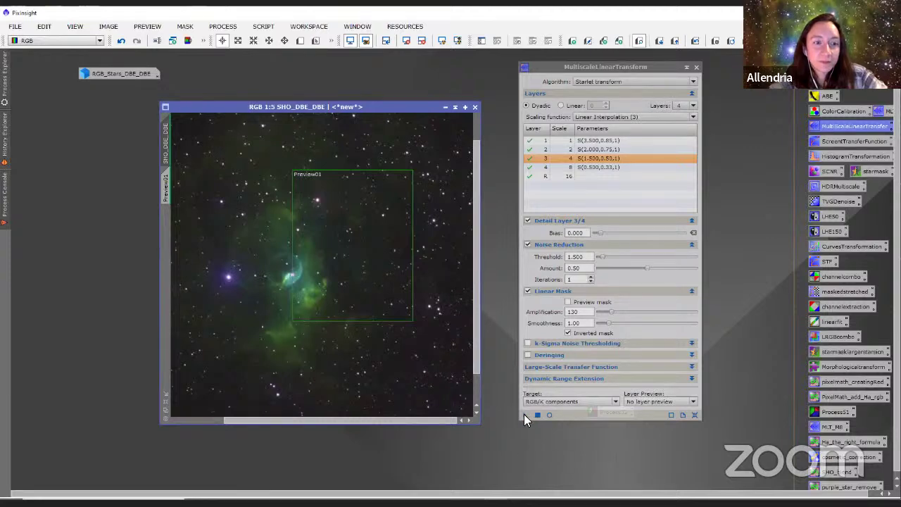
pyautogui.moveTo(524, 414); pyautogui.dragTo(449, 383)
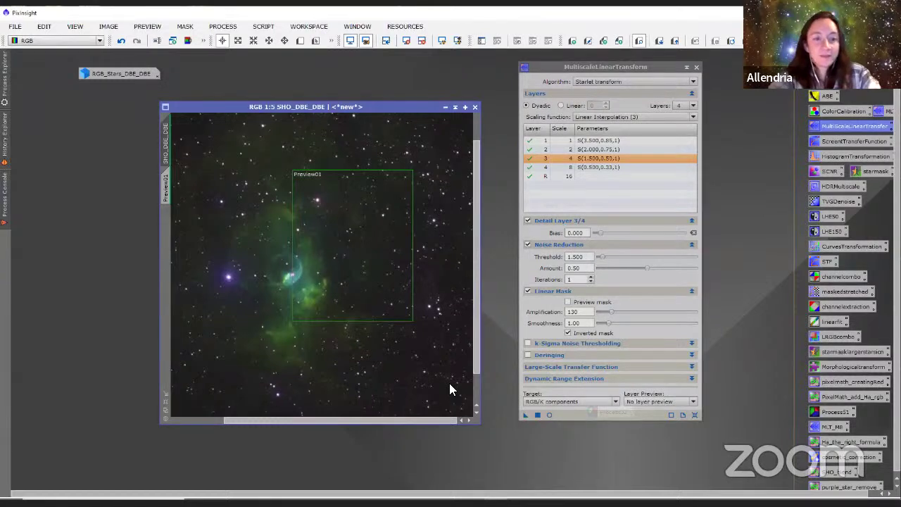
# - Delete Preview01 from the SHO_DBE_DBE image and minimise the image
pyautogui.click(166, 184)
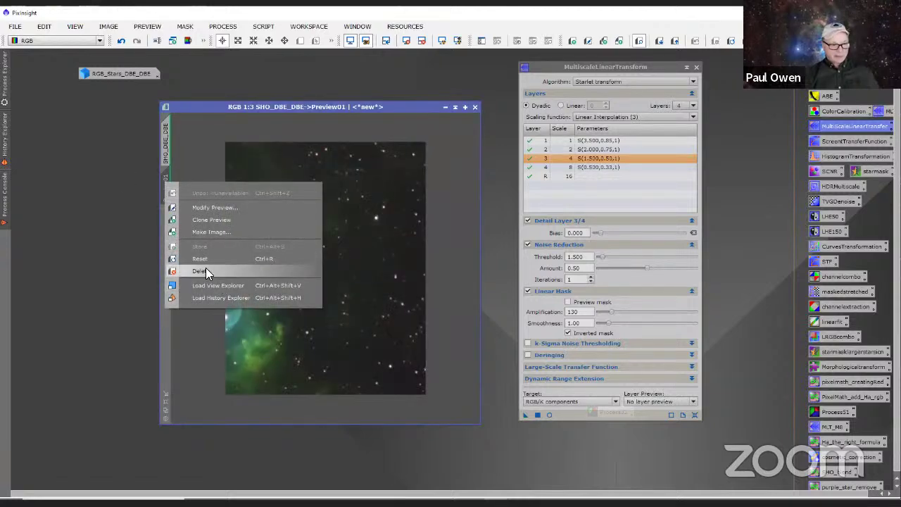
pyautogui.click(202, 275)
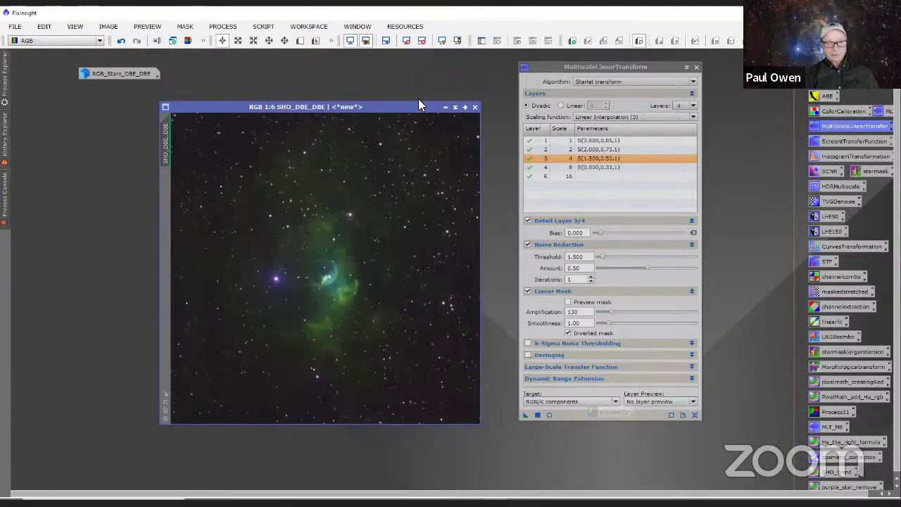
pyautogui.moveTo(415, 105); pyautogui.dragTo(152, 127)
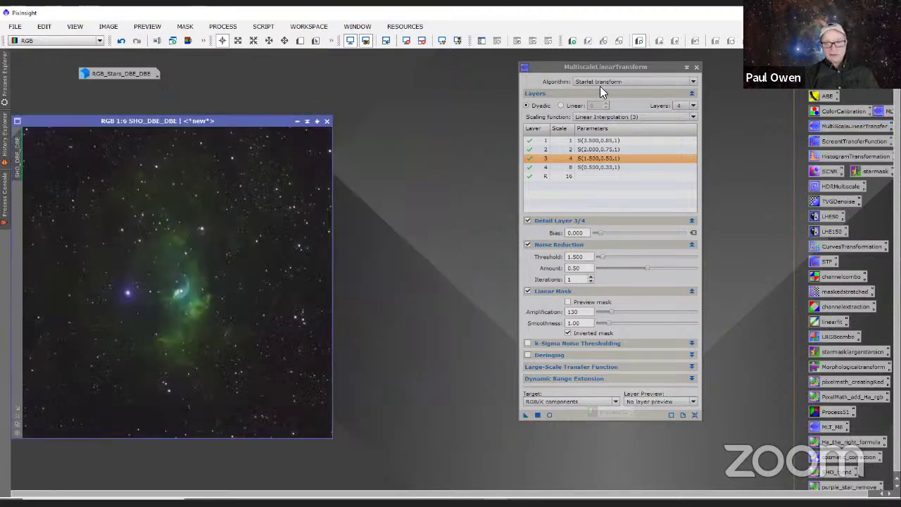
pyautogui.click(297, 122)
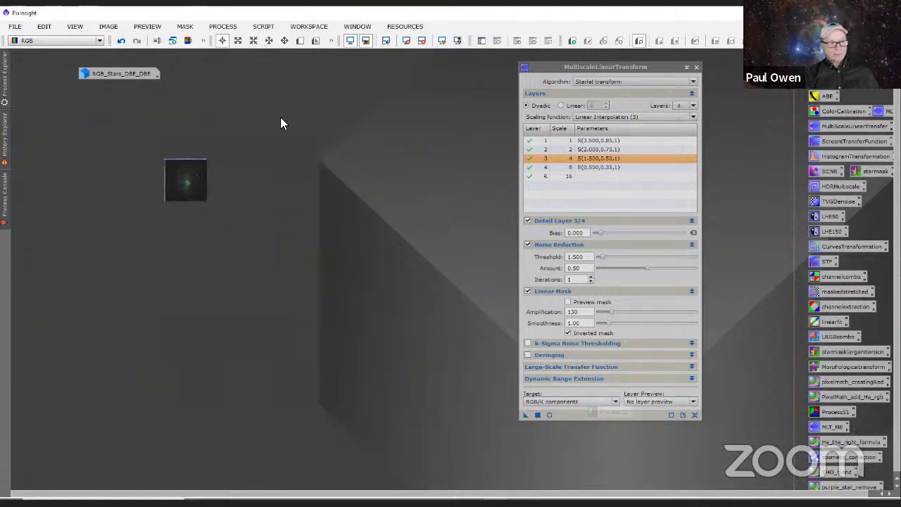
# - Restore the RGB_Stars_DBE_DBE image and apply MultiscaleLinearTransform to it with the same four-layer settings
pyautogui.doubleClick(143, 76)
pyautogui.moveTo(361, 86); pyautogui.dragTo(254, 111)
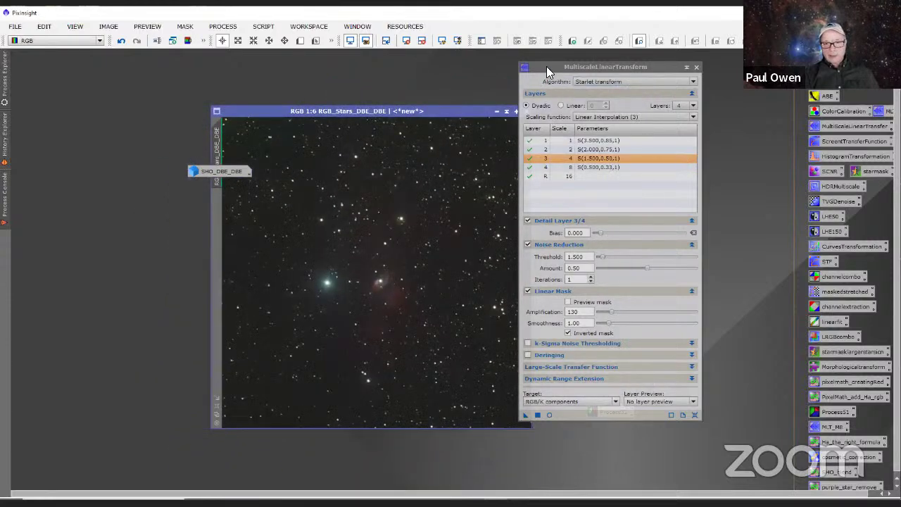
pyautogui.moveTo(658, 67); pyautogui.dragTo(722, 77)
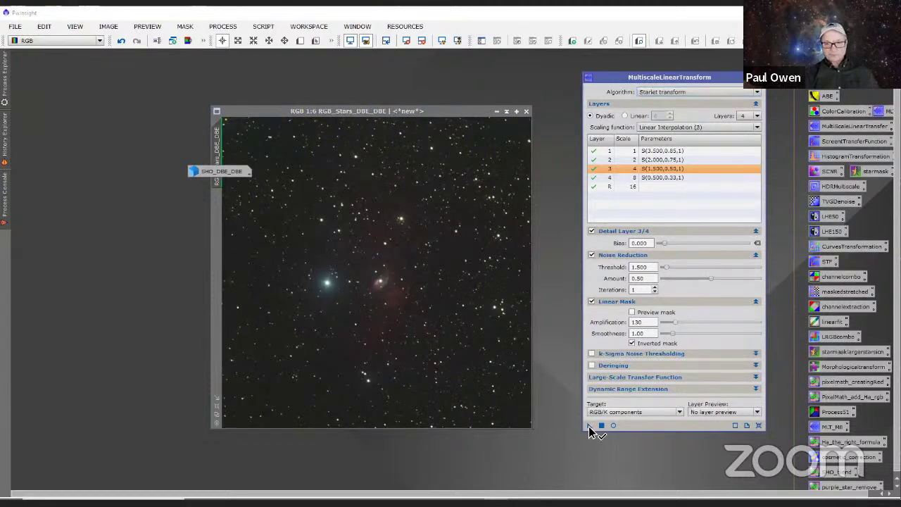
pyautogui.moveTo(588, 426); pyautogui.dragTo(500, 380)
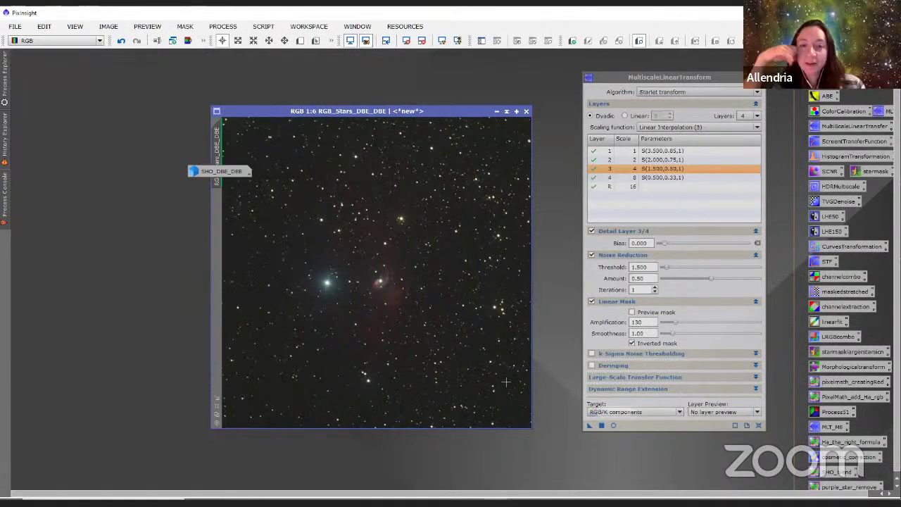
# - Examine the noise reduction in RGB_Stars_DBE_DBE around the bubble, the red nebulosity and the background stars at scales from 1:8 to 1:1
pyautogui.scroll(5, 470, 337)
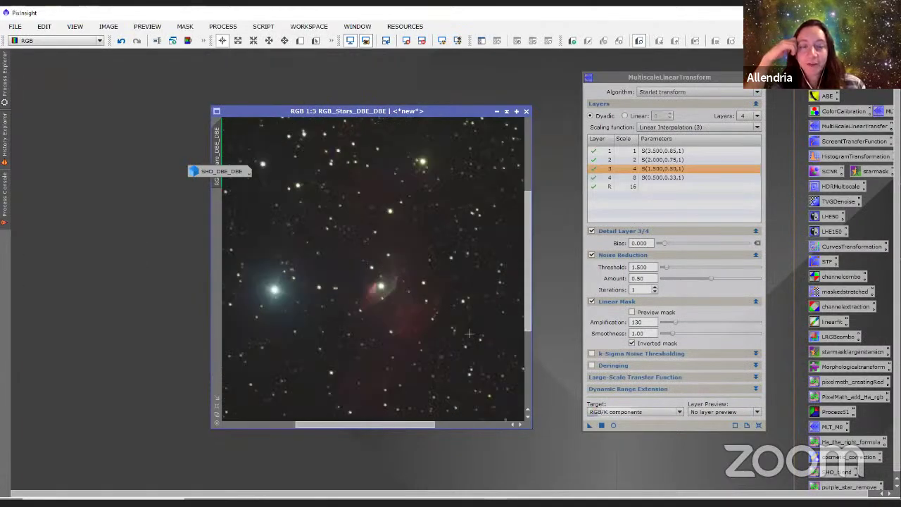
pyautogui.scroll(-5, 470, 336)
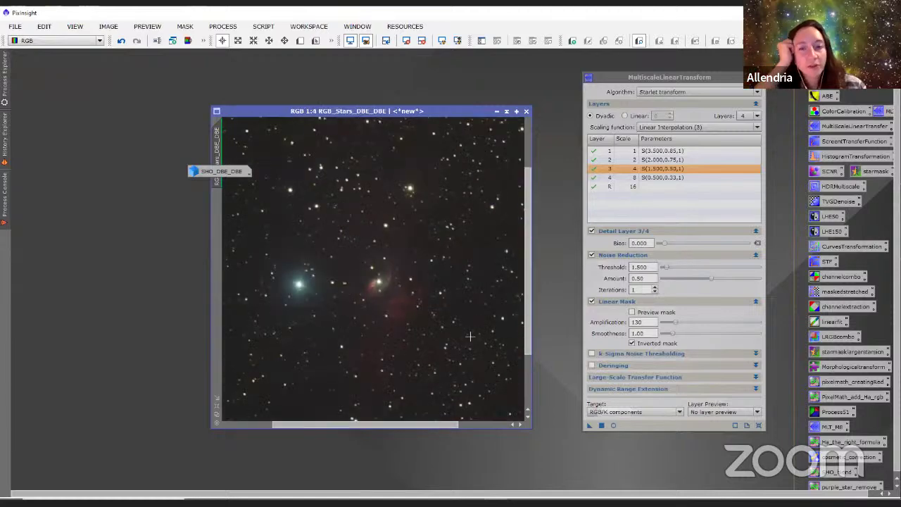
pyautogui.scroll(3, 470, 336)
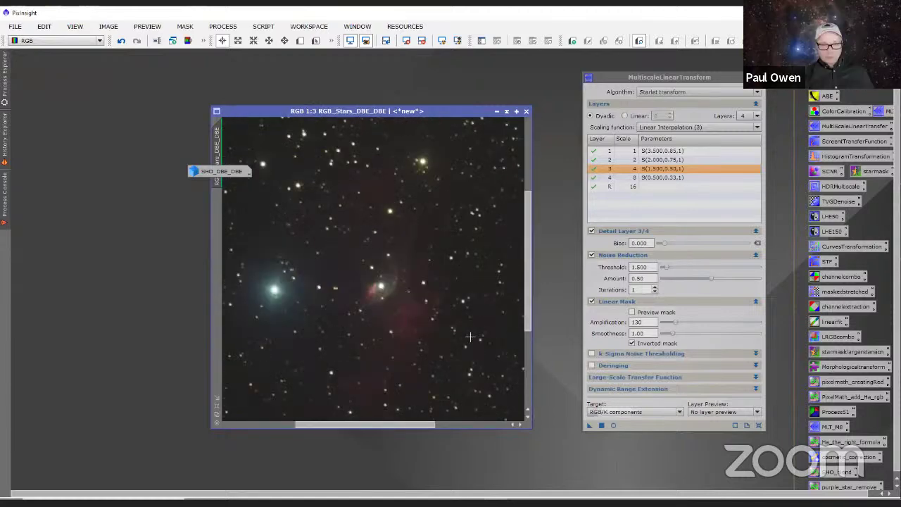
pyautogui.scroll(-2, 470, 337)
pyautogui.scroll(1, 470, 336)
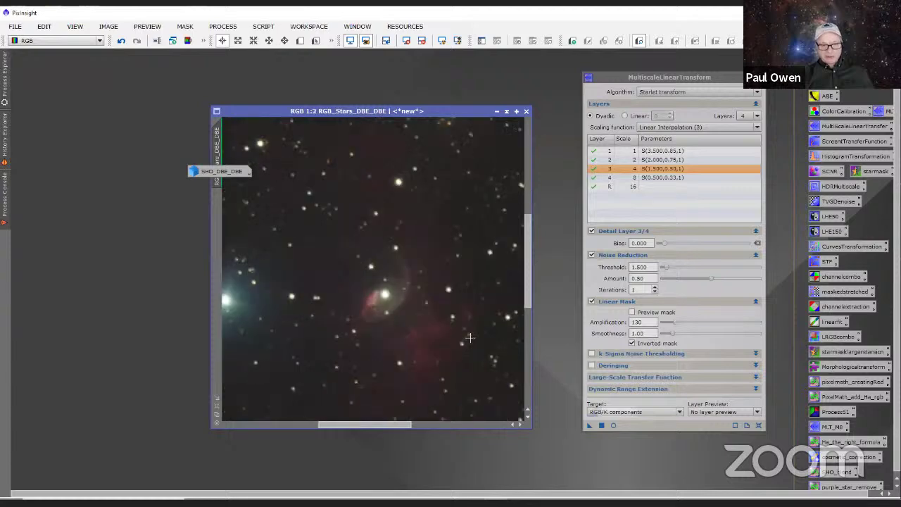
pyautogui.scroll(-3, 469, 339)
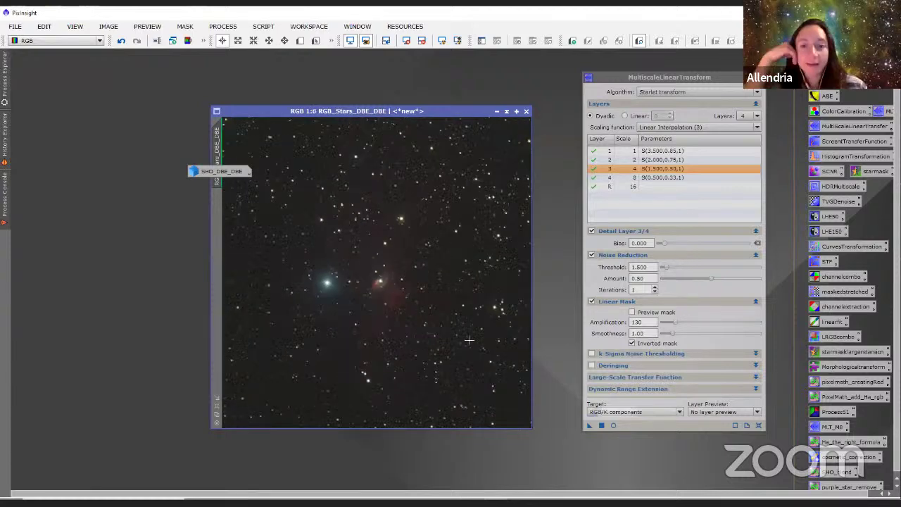
pyautogui.scroll(1, 469, 341)
pyautogui.scroll(1, 468, 341)
pyautogui.scroll(-4, 469, 341)
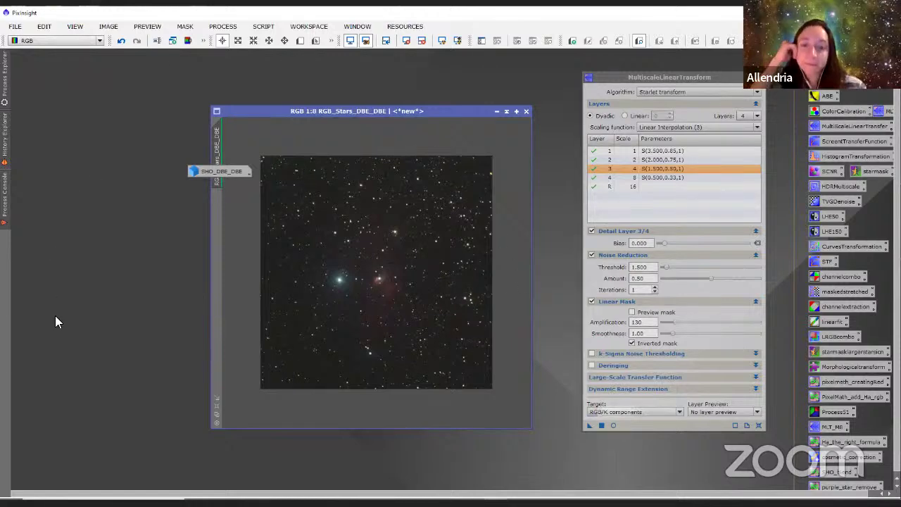
pyautogui.scroll(7, 451, 279)
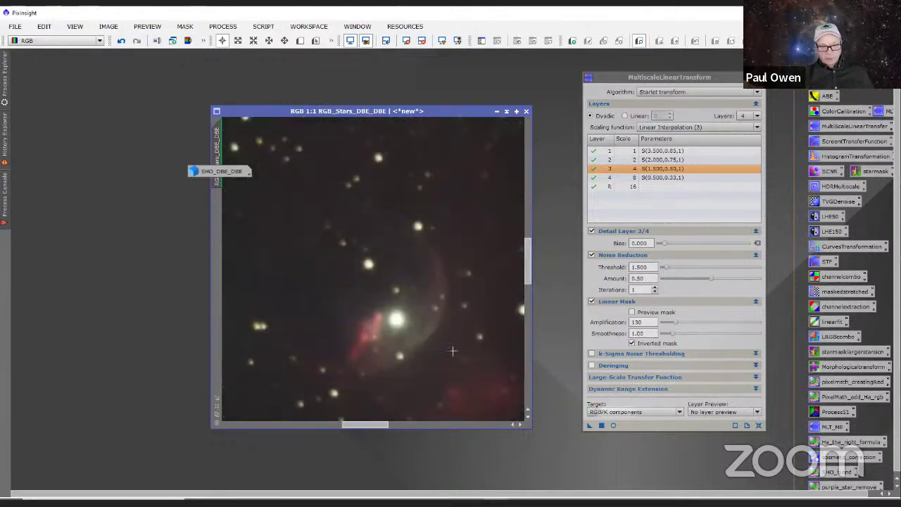
pyautogui.scroll(-3, 453, 352)
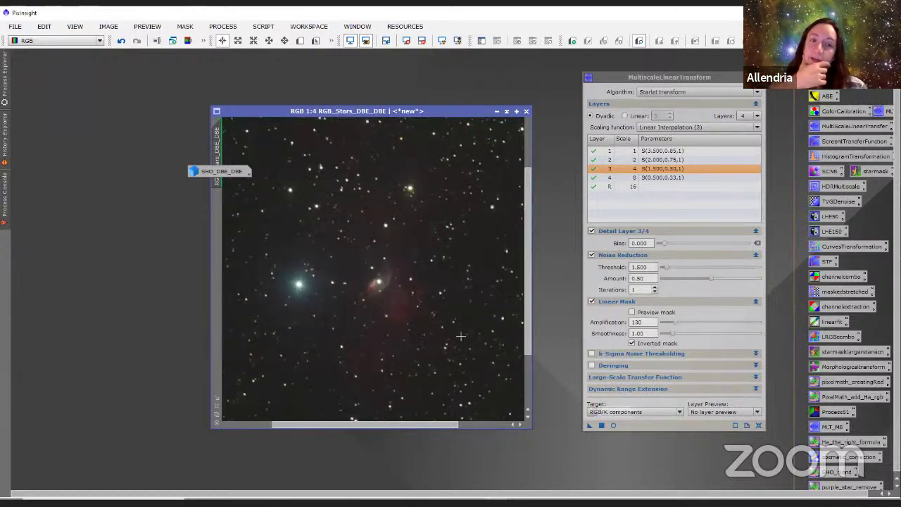
pyautogui.scroll(-2, 478, 323)
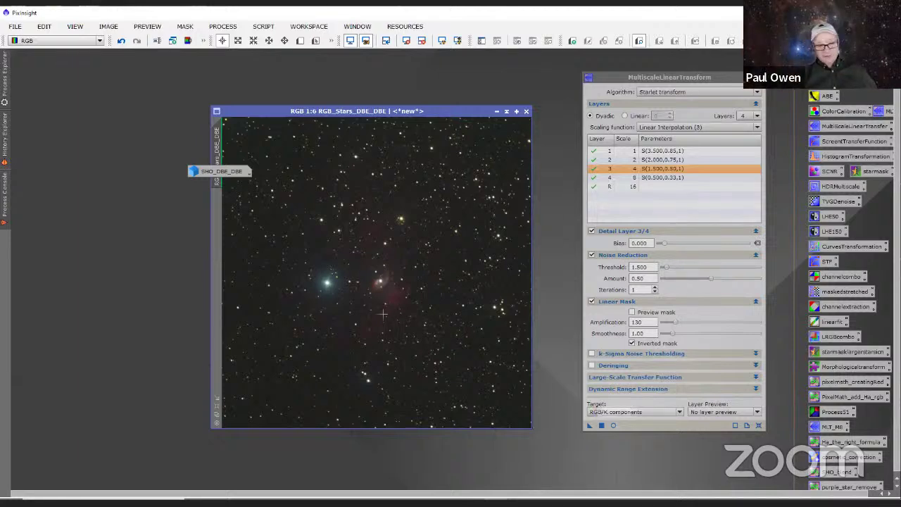
pyautogui.scroll(2, 382, 316)
pyautogui.scroll(-3, 403, 327)
pyautogui.scroll(1, 402, 327)
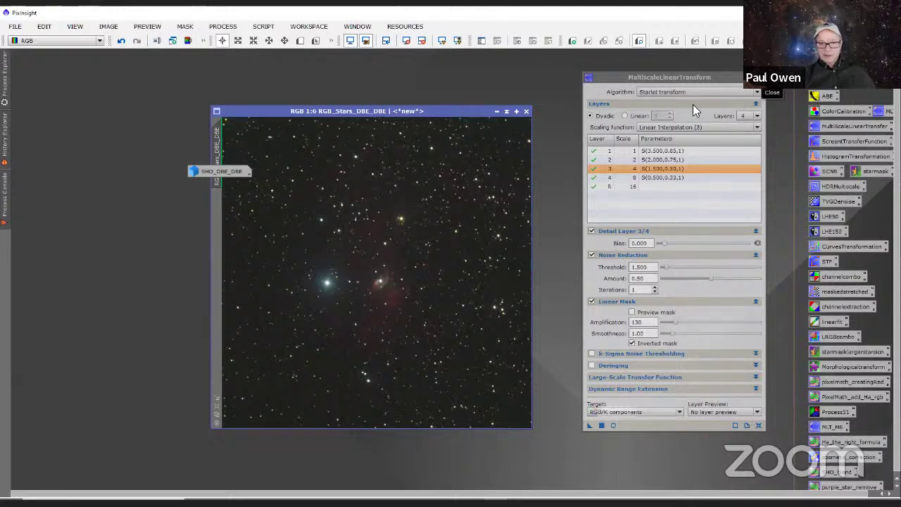
# - Put away the MultiscaleLinearTransform process and the RGB star image, and restore the SHO_DBE_DBE image in the middle of the workspace
pyautogui.click(758, 77)
pyautogui.moveTo(469, 109); pyautogui.dragTo(669, 59)
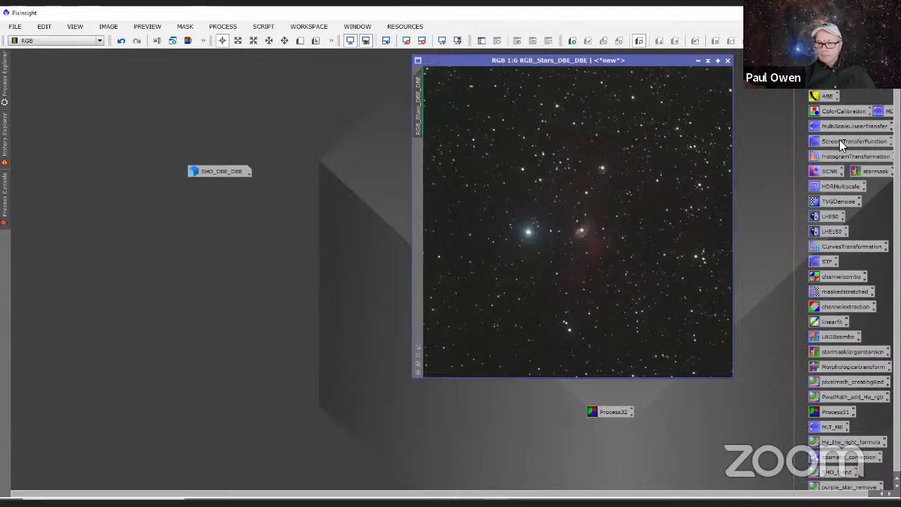
pyautogui.moveTo(648, 71); pyautogui.dragTo(626, 69)
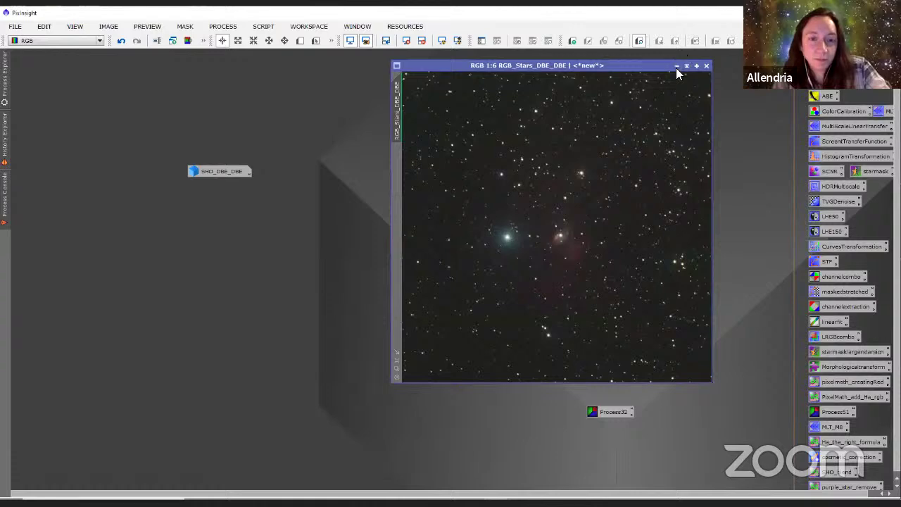
pyautogui.click(676, 66)
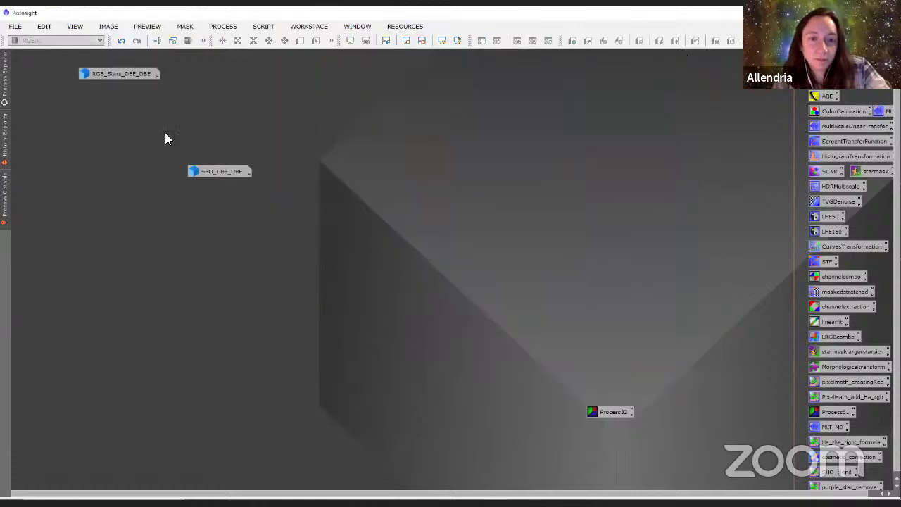
pyautogui.doubleClick(231, 171)
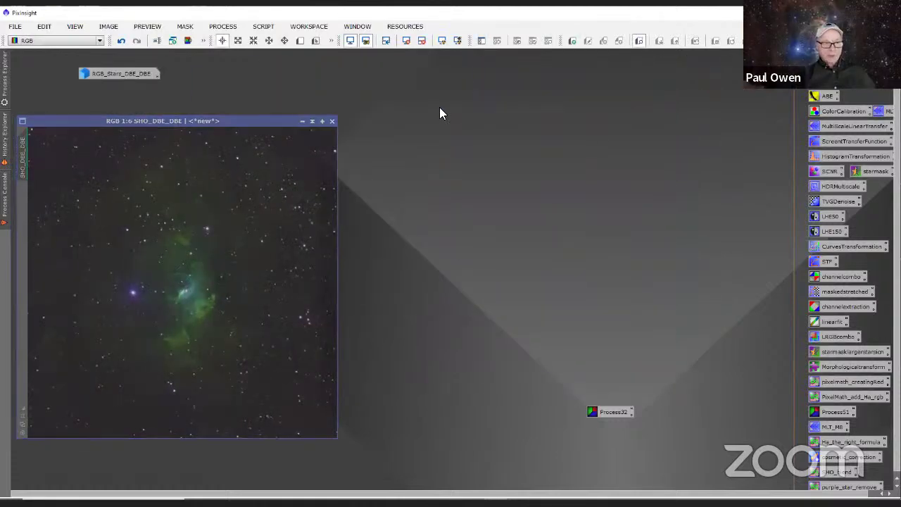
pyautogui.moveTo(261, 122); pyautogui.dragTo(484, 78)
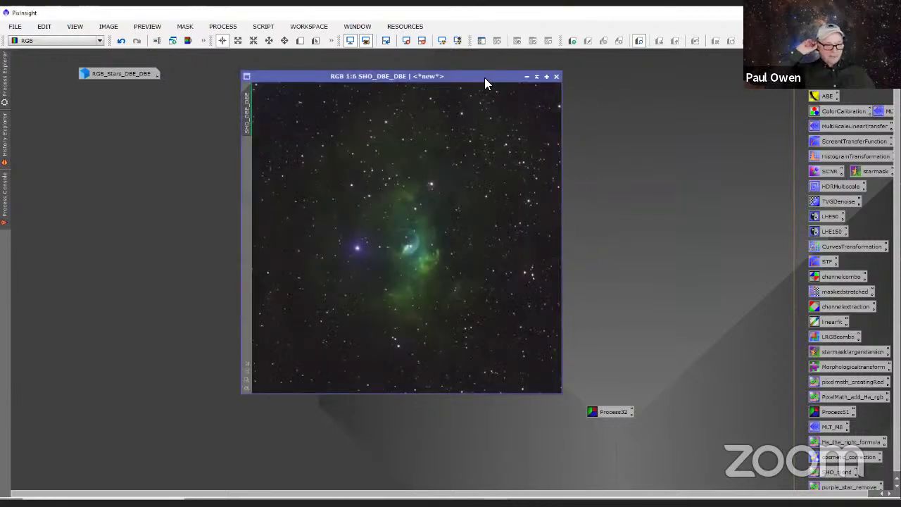
# - Clear the screen stretch from SHO_DBE_DBE and apply a fresh automatic screen stretch
pyautogui.click(405, 40)
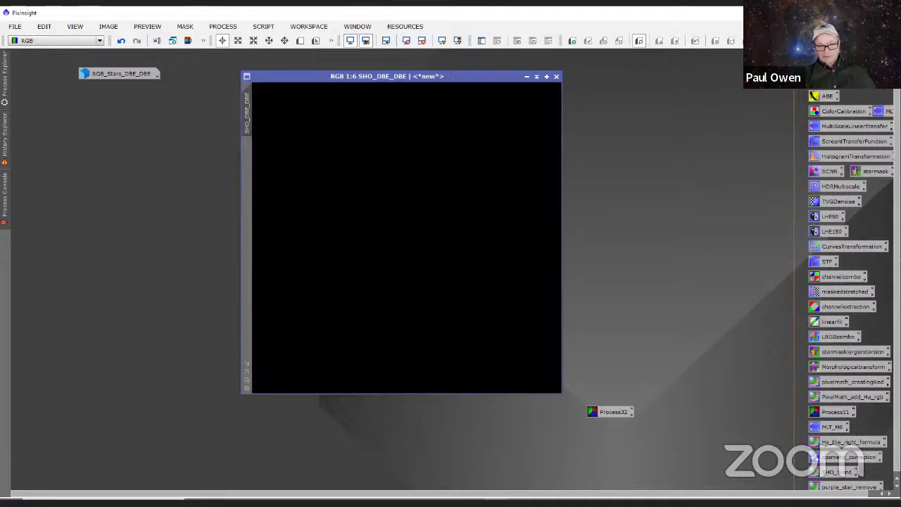
pyautogui.click(440, 41)
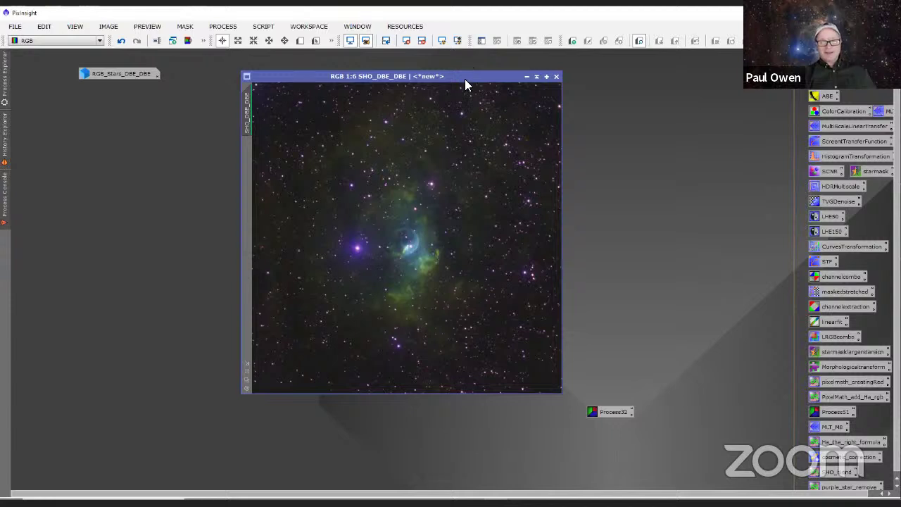
pyautogui.moveTo(465, 79); pyautogui.dragTo(429, 91)
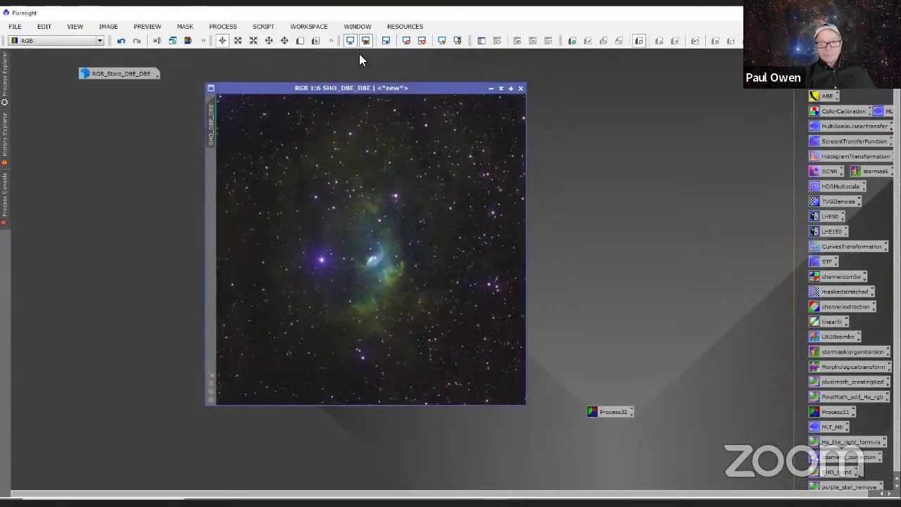
# - Remove the screen stretch from SHO_DBE_DBE and open the ScreenTransferFunction process
pyautogui.click(407, 39)
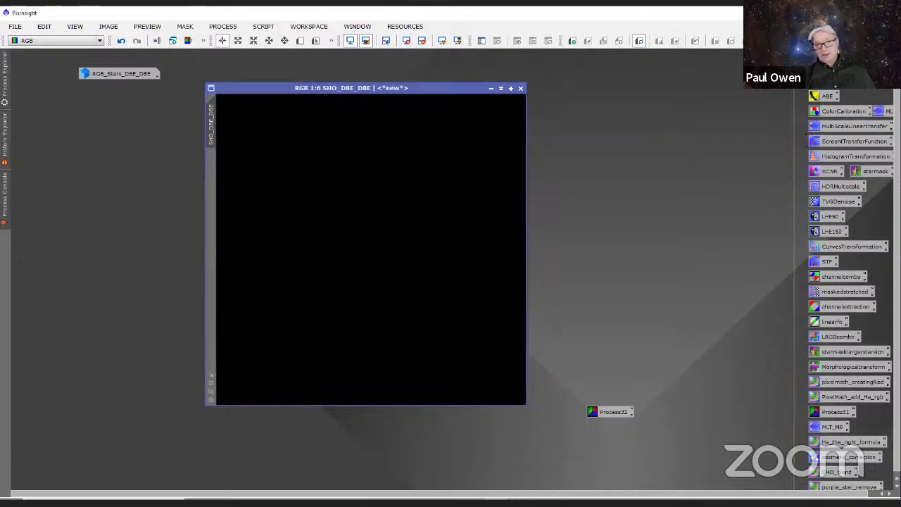
pyautogui.moveTo(461, 85); pyautogui.dragTo(417, 86)
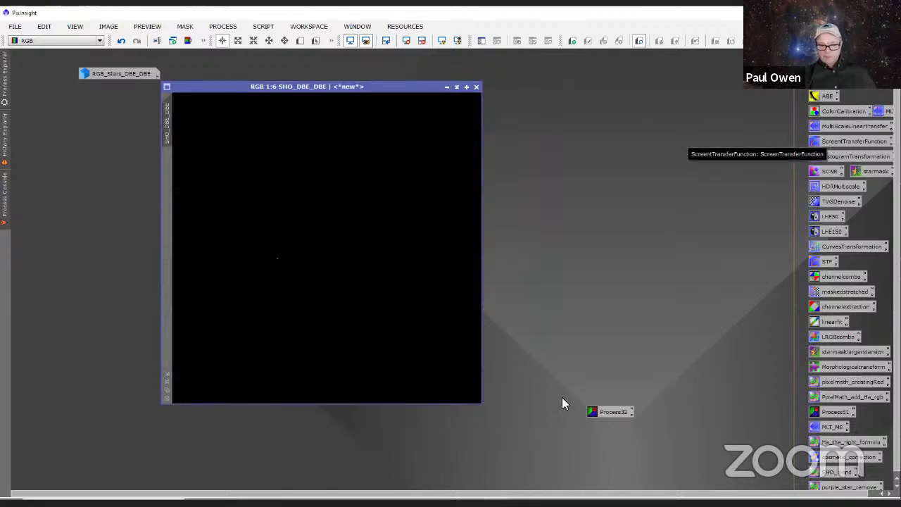
pyautogui.doubleClick(854, 141)
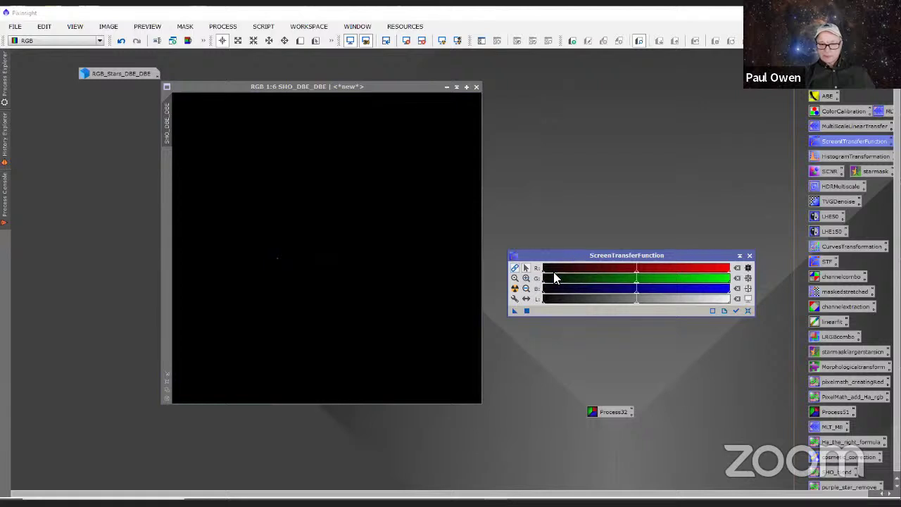
# - Apply an automatic screen stretch to SHO_DBE_DBE with ScreenTransferFunction
pyautogui.moveTo(556, 254); pyautogui.dragTo(554, 277)
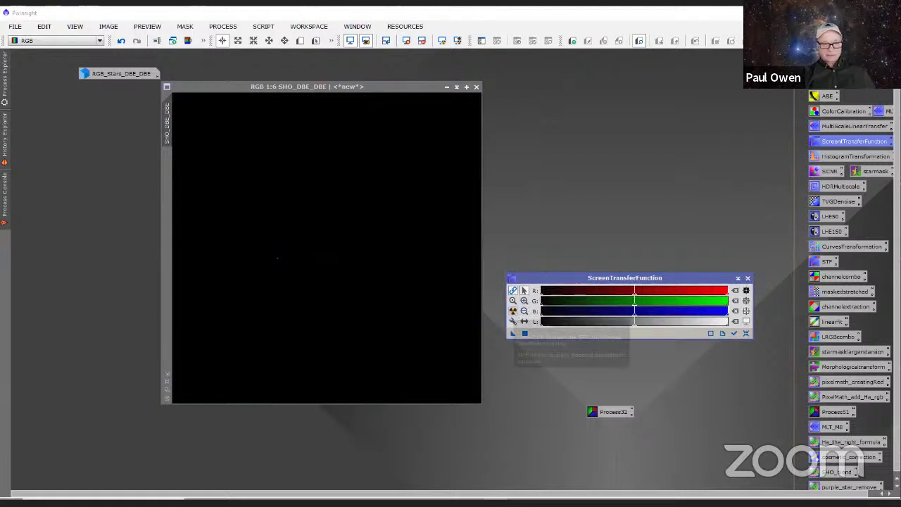
pyautogui.click(512, 310)
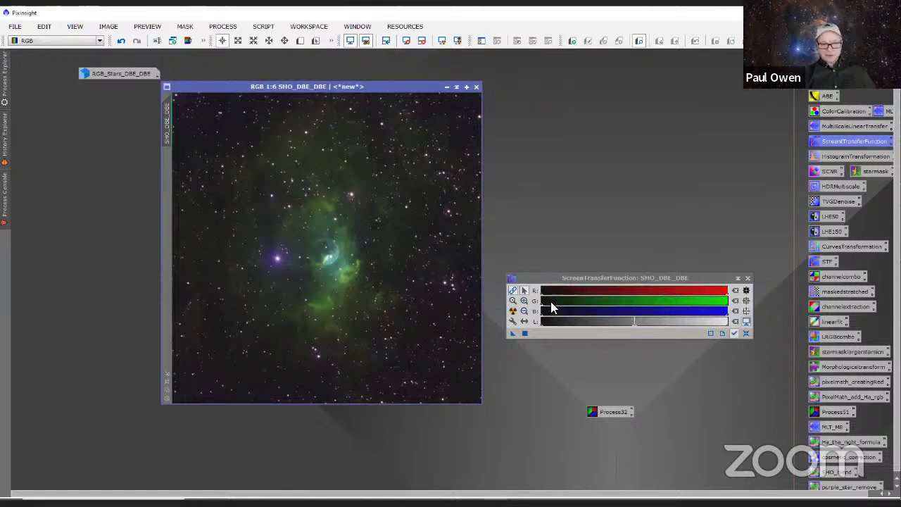
pyautogui.moveTo(518, 274); pyautogui.dragTo(512, 297)
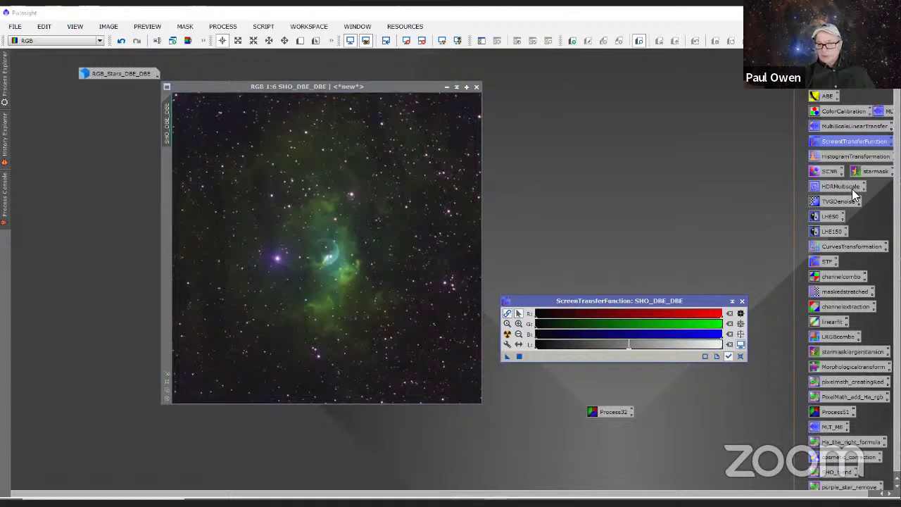
# - Open HistogramTransformation and transfer the screen stretch settings of SHO_DBE_DBE from ScreenTransferFunction into it
pyautogui.doubleClick(828, 158)
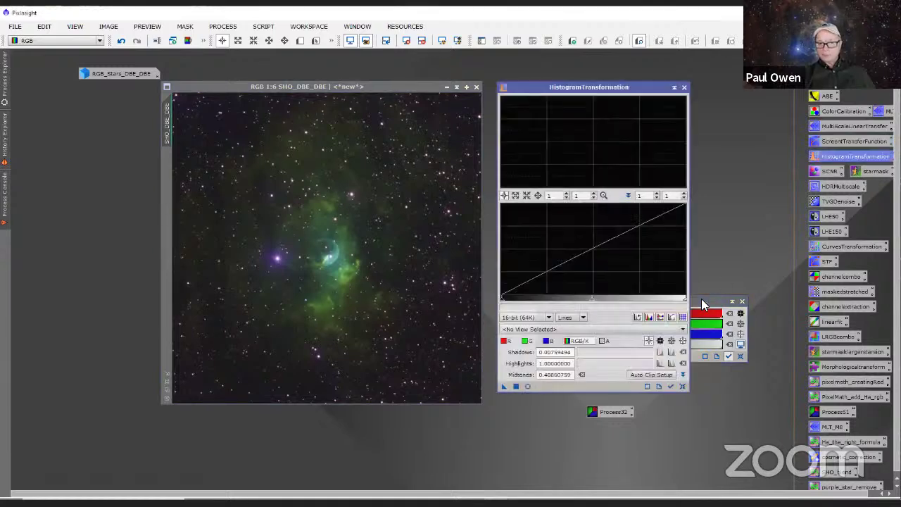
pyautogui.moveTo(709, 301); pyautogui.dragTo(711, 409)
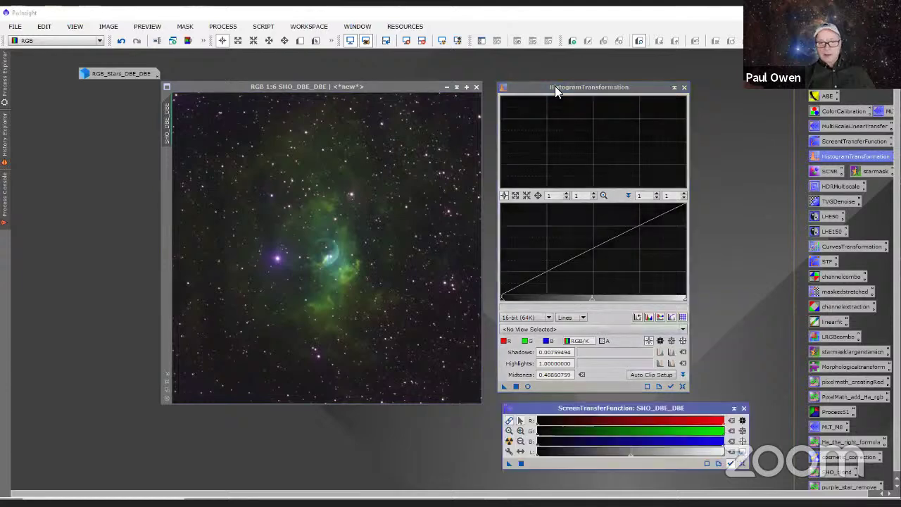
pyautogui.moveTo(549, 86); pyautogui.dragTo(603, 71)
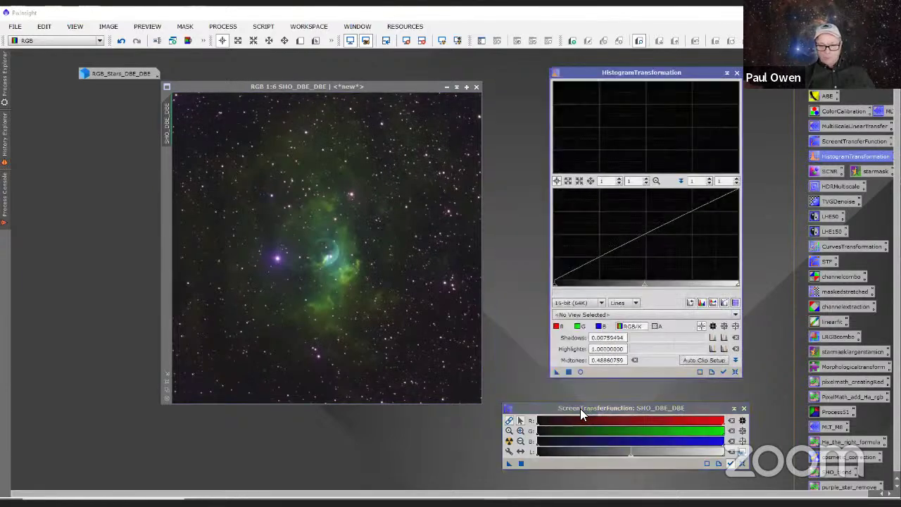
pyautogui.moveTo(581, 408); pyautogui.dragTo(604, 391)
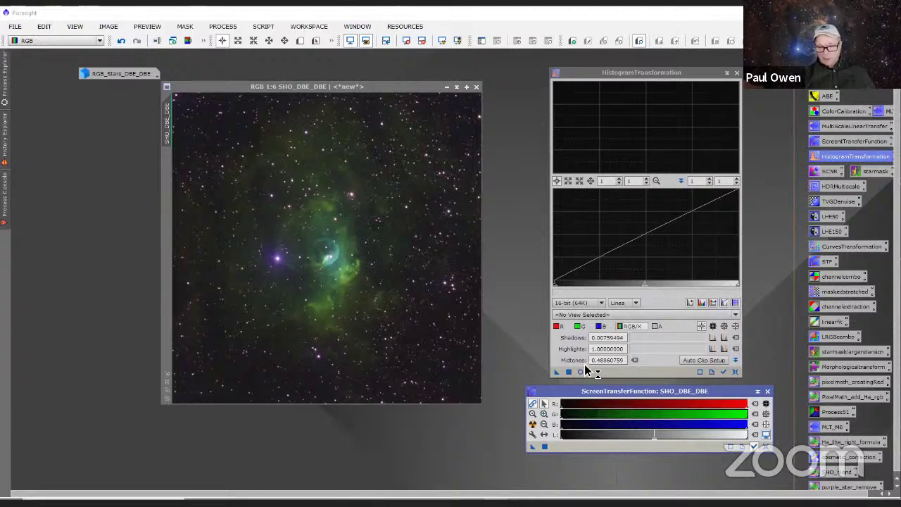
pyautogui.moveTo(612, 378); pyautogui.dragTo(612, 375)
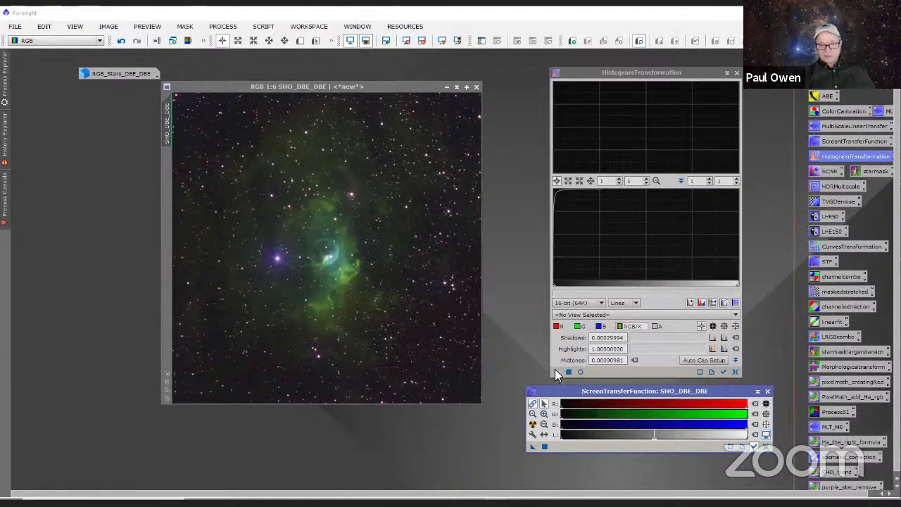
# - Stretch SHO_DBE_DBE permanently with HistogramTransformation and reset its screen stretch, leaving both processes closed
pyautogui.moveTo(556, 372); pyautogui.dragTo(434, 339)
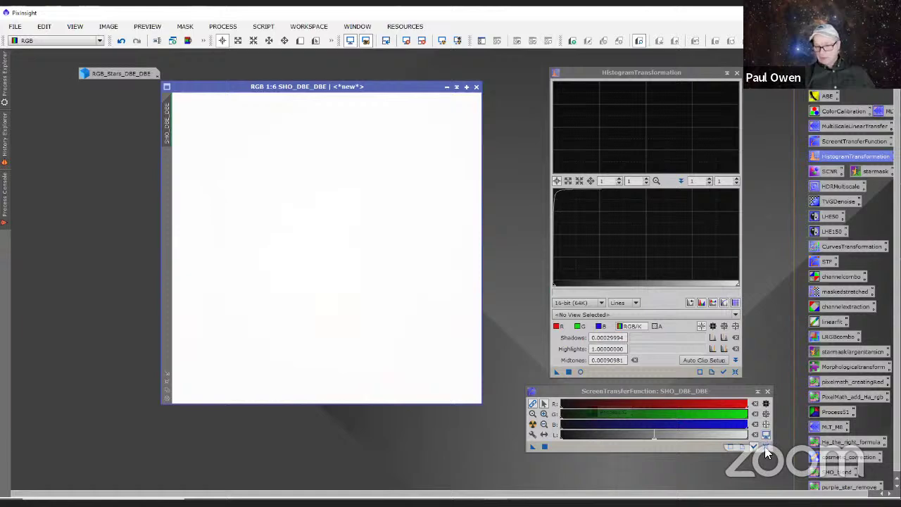
pyautogui.hotkey('ctrl', 'a')
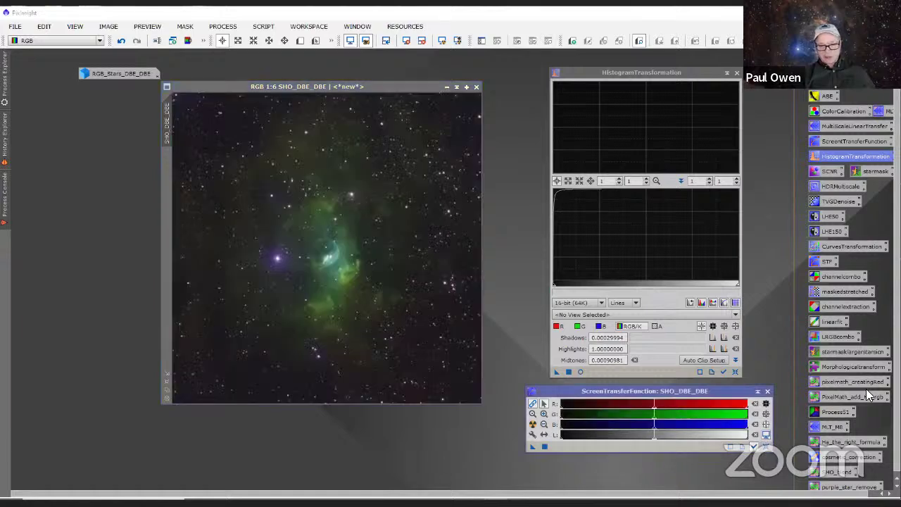
pyautogui.click(767, 391)
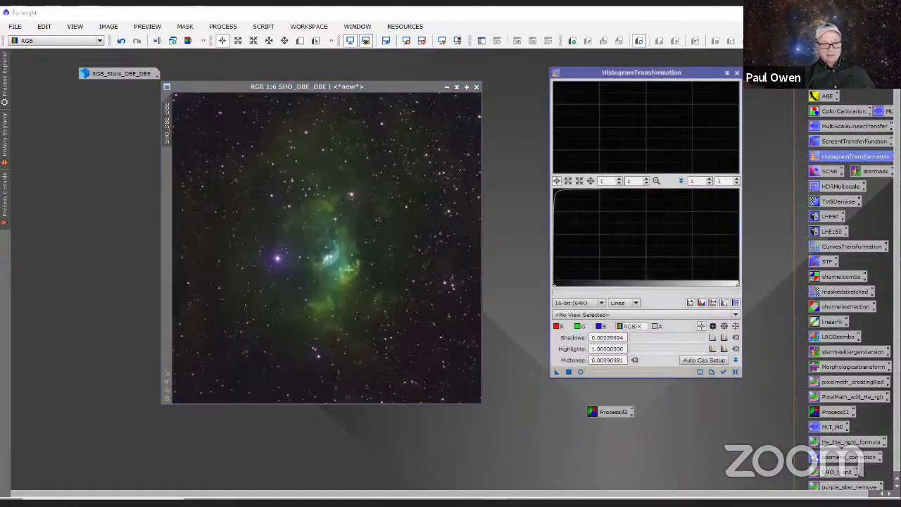
pyautogui.click(737, 73)
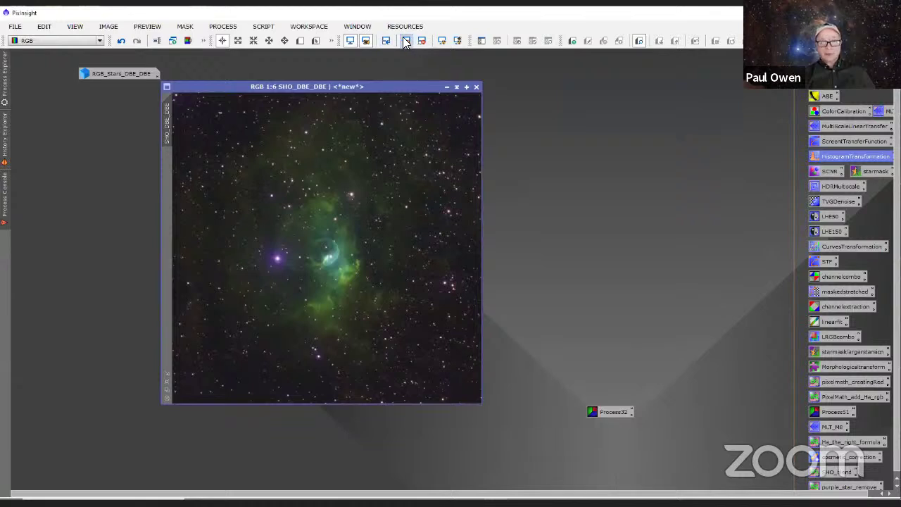
# - Invert the stretched SHO_DBE_DBE image so that its magenta stars turn green
pyautogui.moveTo(387, 96); pyautogui.dragTo(464, 91)
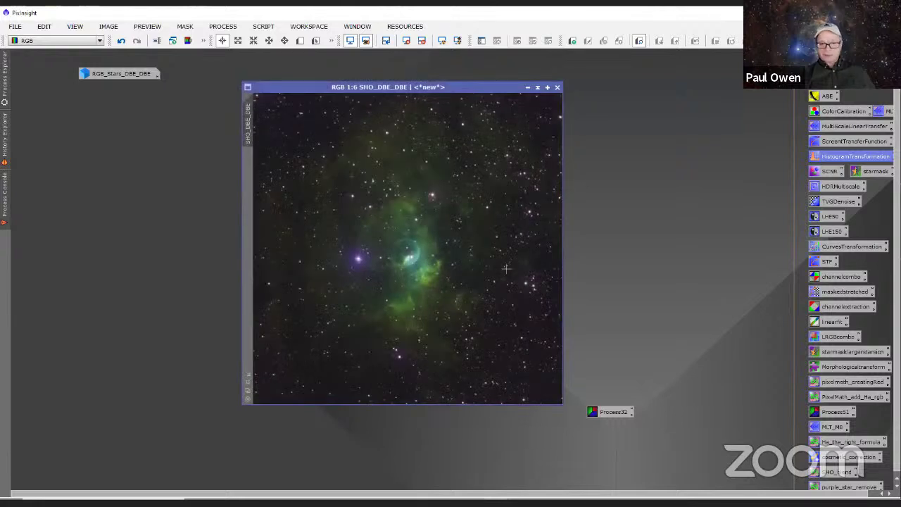
pyautogui.moveTo(478, 92); pyautogui.dragTo(499, 86)
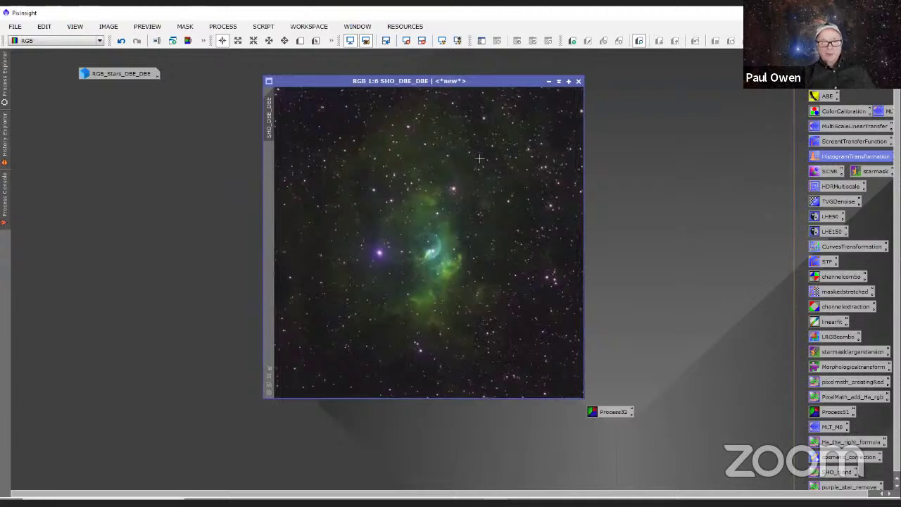
pyautogui.scroll(3, 412, 269)
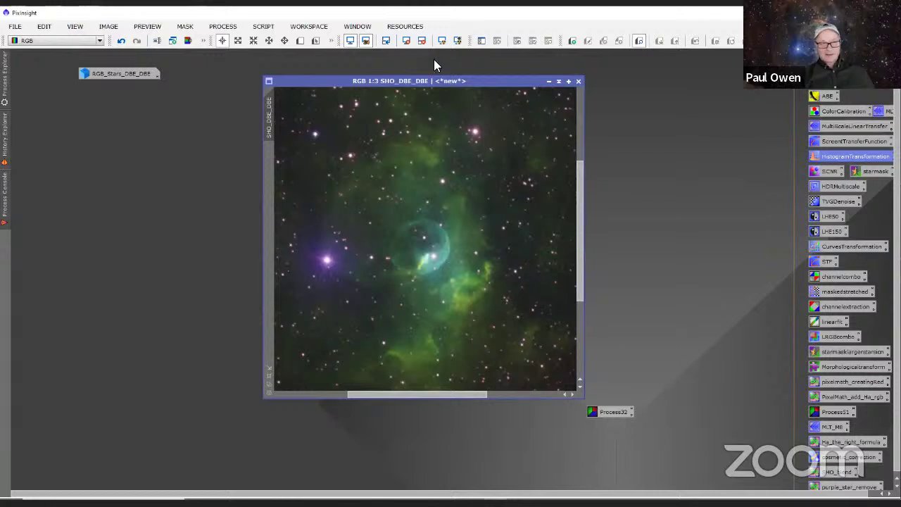
pyautogui.moveTo(479, 82); pyautogui.dragTo(413, 89)
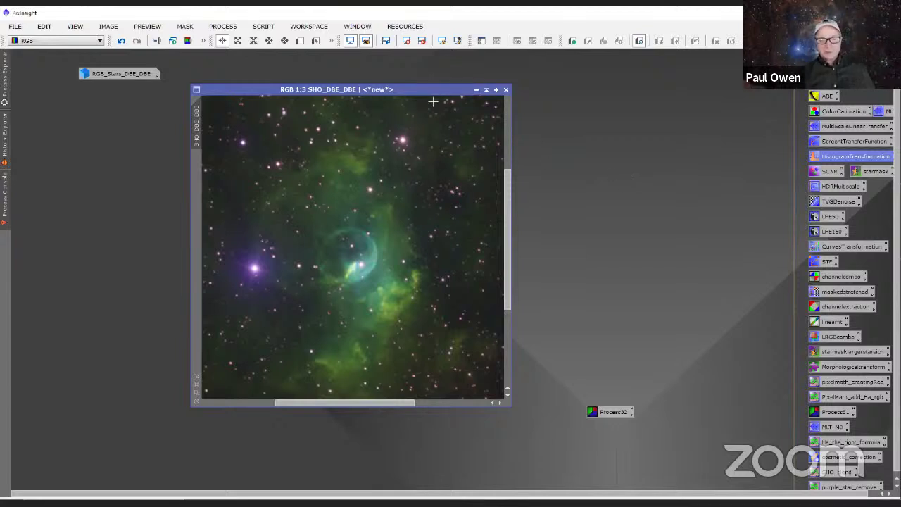
pyautogui.moveTo(430, 90); pyautogui.dragTo(459, 93)
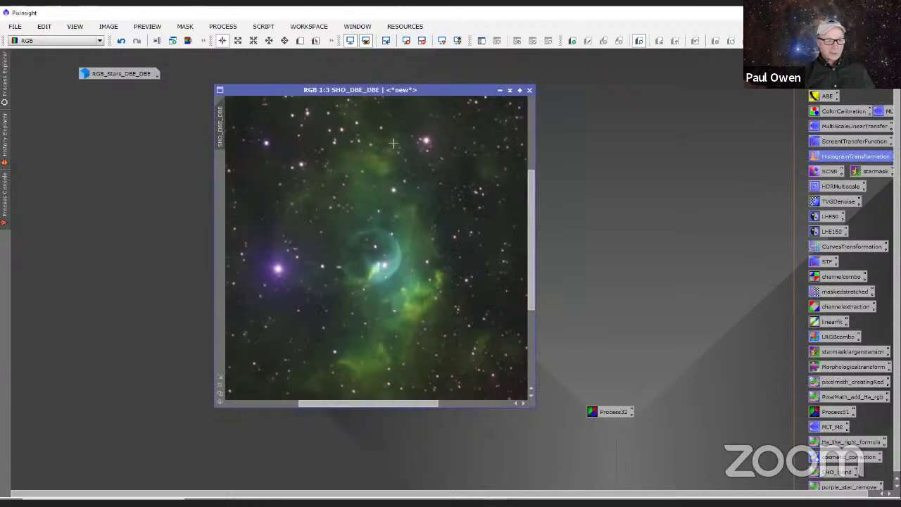
pyautogui.click(110, 27)
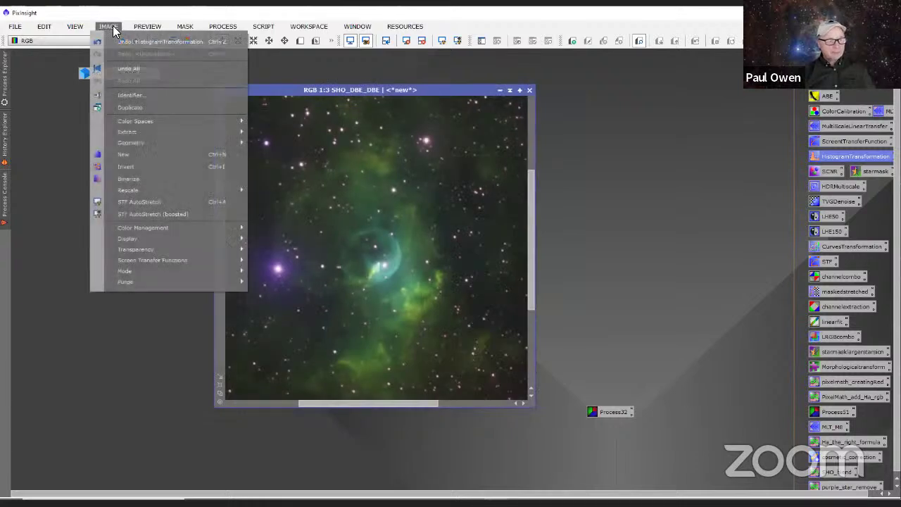
pyautogui.click(124, 168)
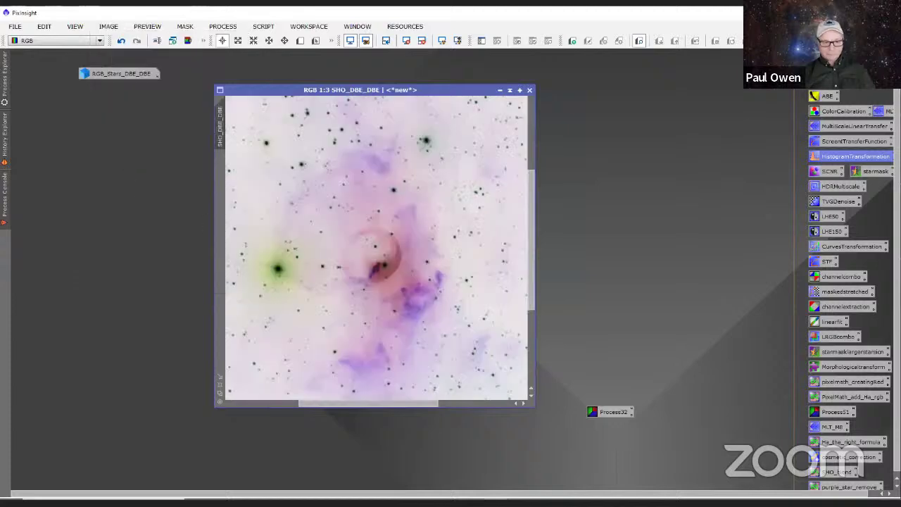
pyautogui.moveTo(449, 90); pyautogui.dragTo(495, 82)
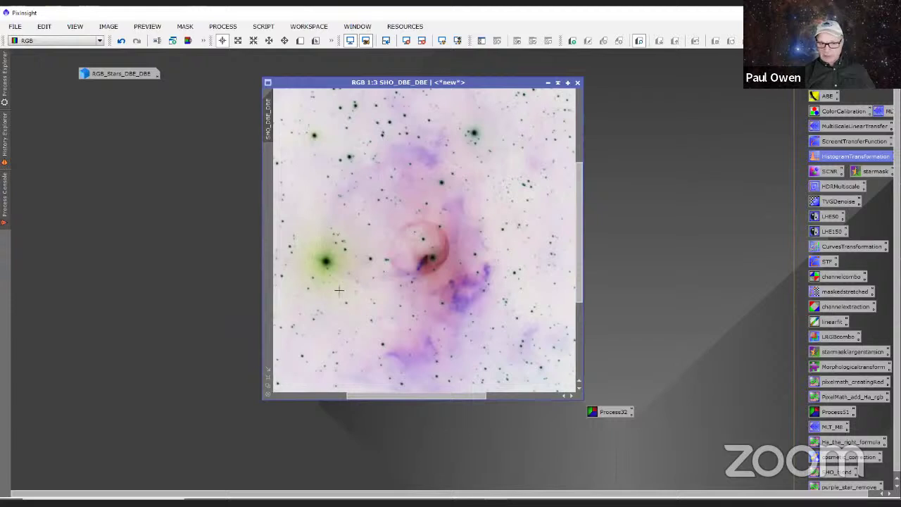
# - Remove green from the inverted SHO_DBE_DBE with SCNR, using Average Neutral protection and amount 1.00, and invert the image back
pyautogui.doubleClick(829, 171)
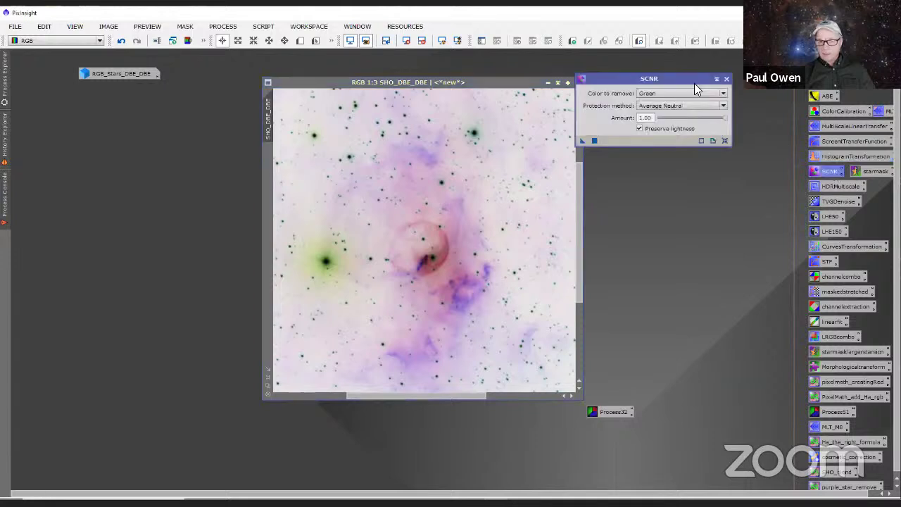
pyautogui.moveTo(606, 142); pyautogui.dragTo(630, 144)
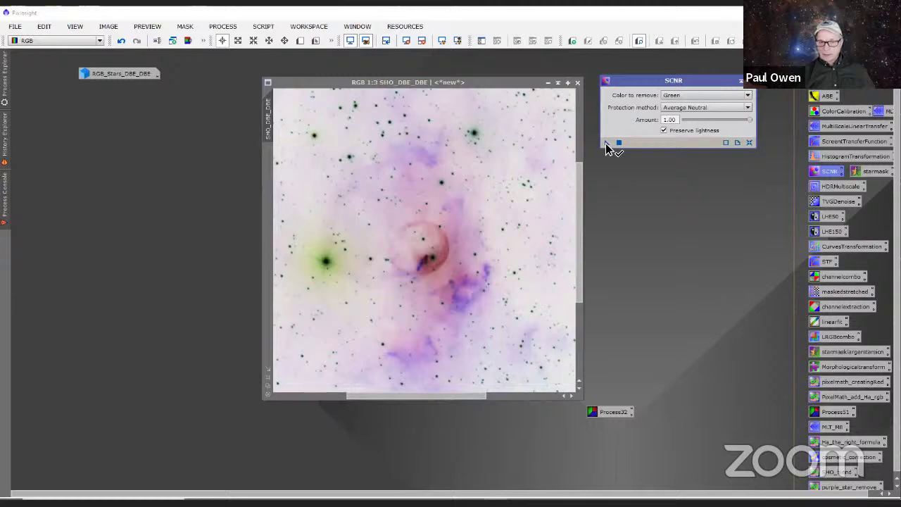
pyautogui.moveTo(606, 144); pyautogui.dragTo(533, 231)
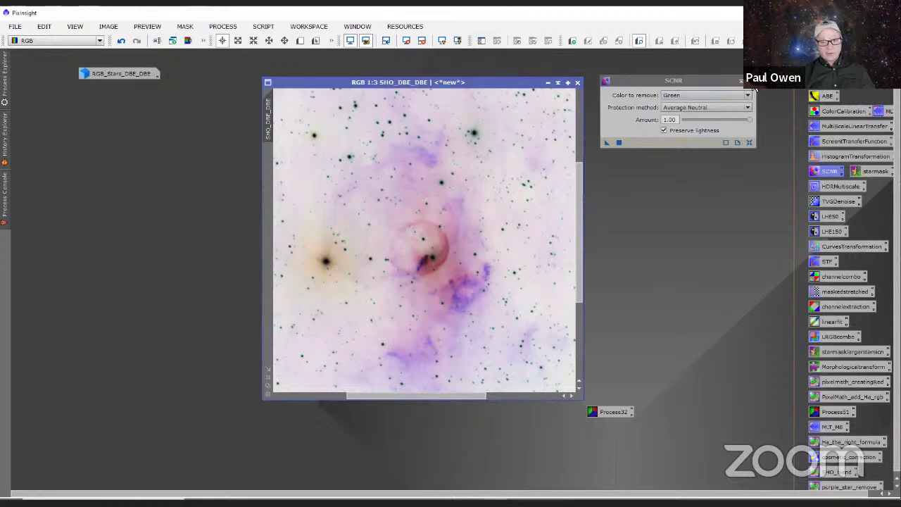
pyautogui.click(109, 26)
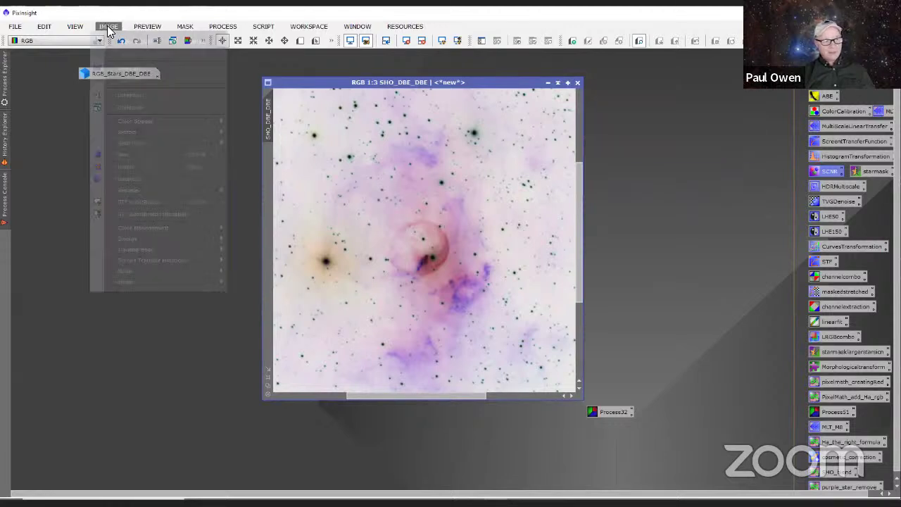
pyautogui.click(125, 167)
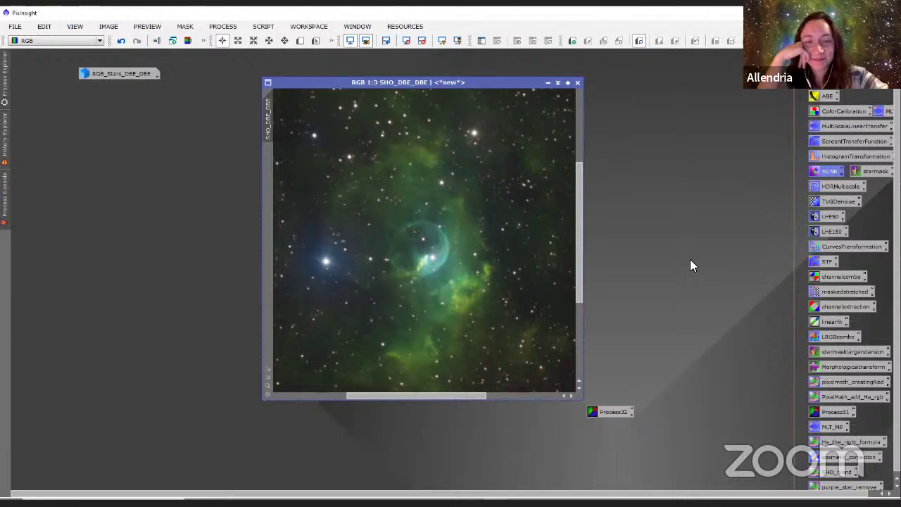
# - Examine the star colours in SHO_DBE_DBE around the bubble and in the star field beside it at scales from 1:1 to 1:8
pyautogui.scroll(2, 537, 283)
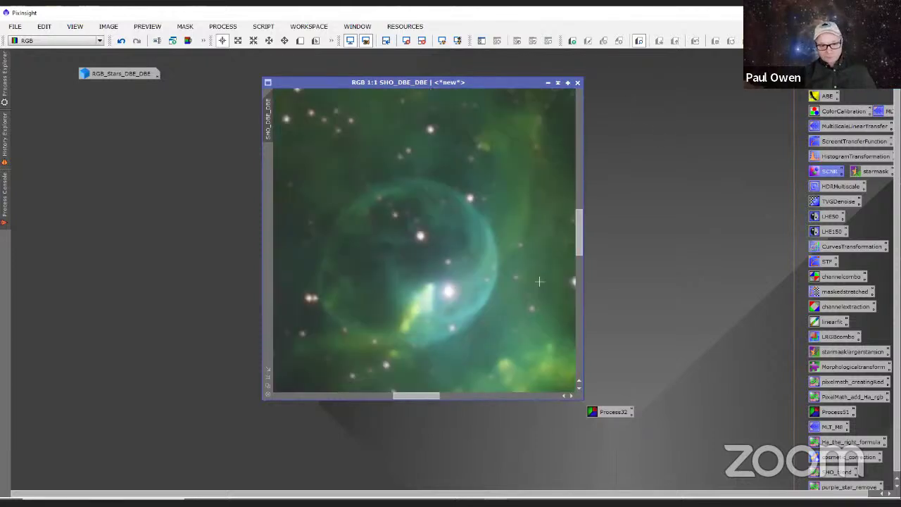
pyautogui.moveTo(430, 401); pyautogui.dragTo(521, 384)
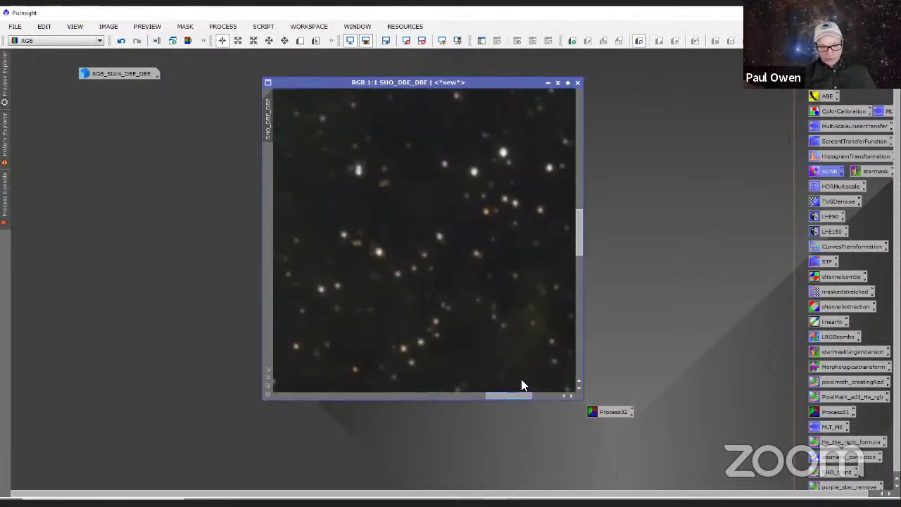
pyautogui.moveTo(577, 231)
pyautogui.mouseDown()
pyautogui.moveTo(582, 325)
pyautogui.moveTo(587, 228)
pyautogui.mouseUp()
pyautogui.scroll(-1, 462, 299)
pyautogui.scroll(-2, 462, 299)
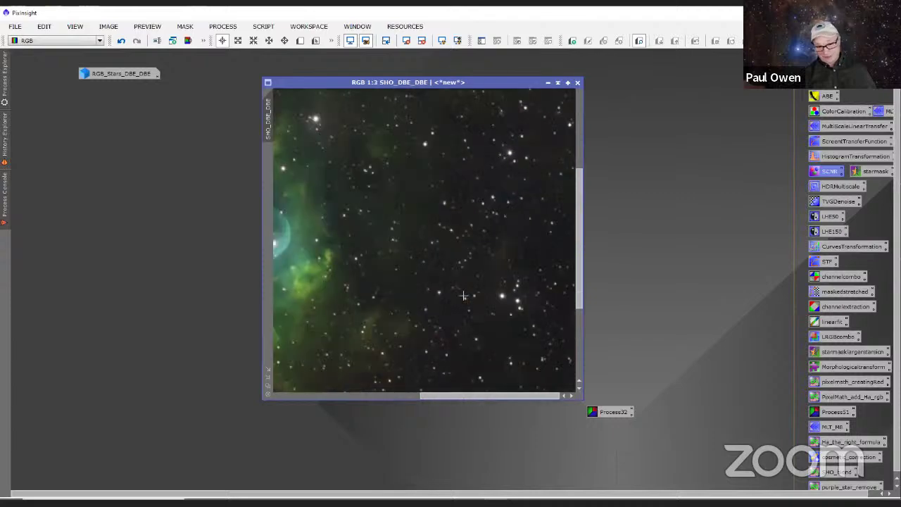
pyautogui.scroll(2, 462, 299)
pyautogui.scroll(-2, 464, 300)
pyautogui.scroll(-2, 463, 299)
pyautogui.scroll(-1, 464, 298)
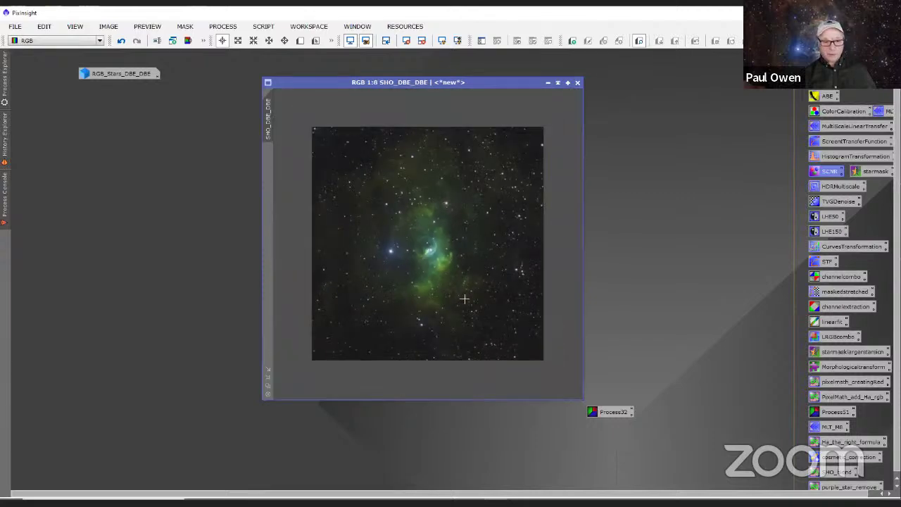
pyautogui.scroll(1, 465, 298)
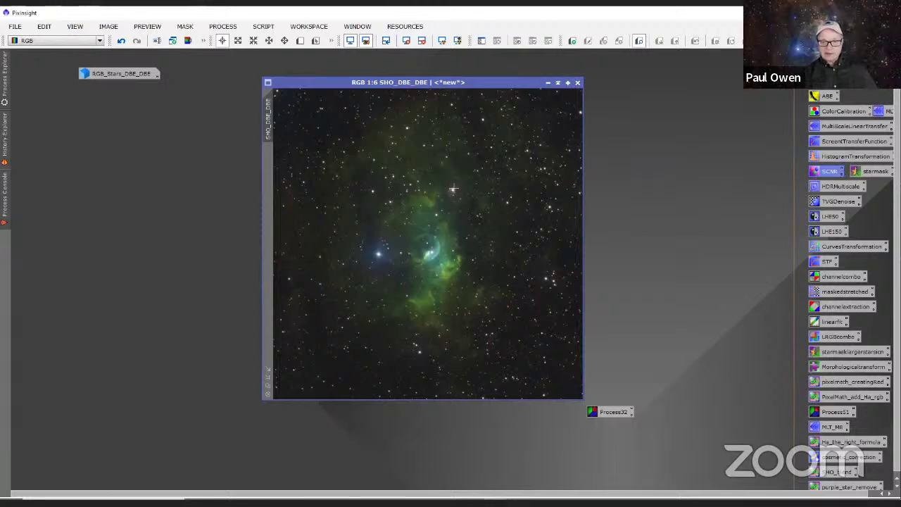
# - Restore the RGB_Stars_DBE_DBE image beside SHO_DBE_DBE and remove its screen stretch
pyautogui.moveTo(375, 82); pyautogui.dragTo(266, 114)
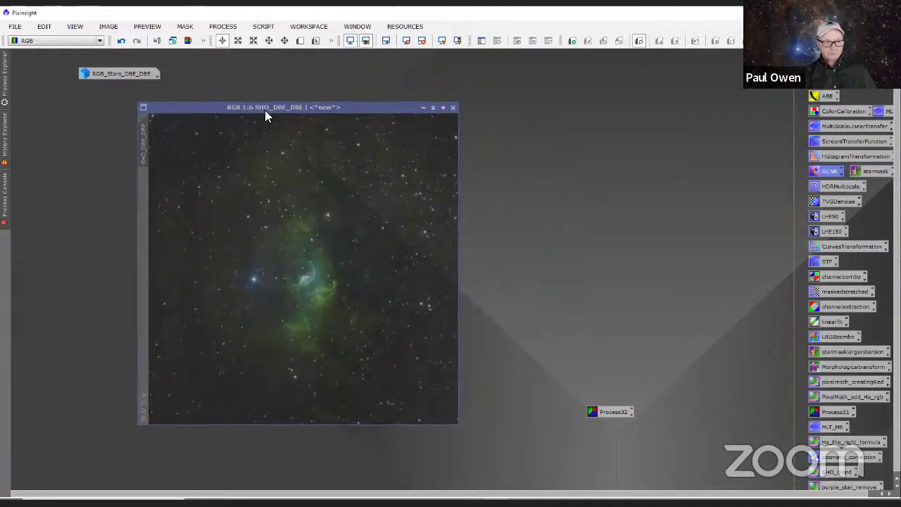
pyautogui.moveTo(380, 111); pyautogui.dragTo(276, 114)
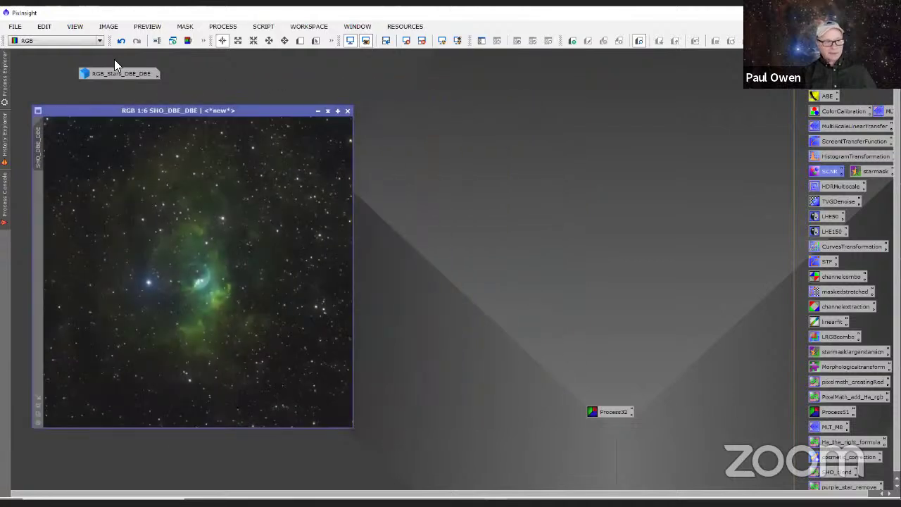
pyautogui.doubleClick(119, 72)
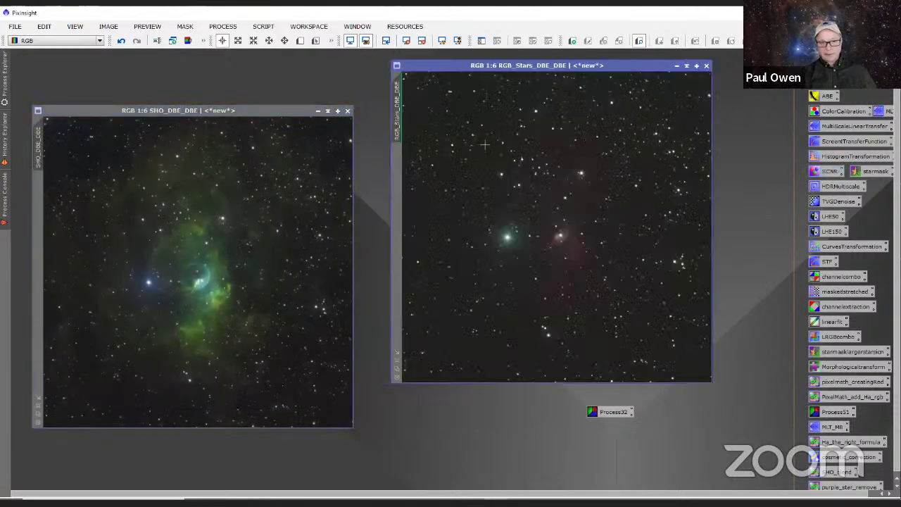
pyautogui.click(407, 40)
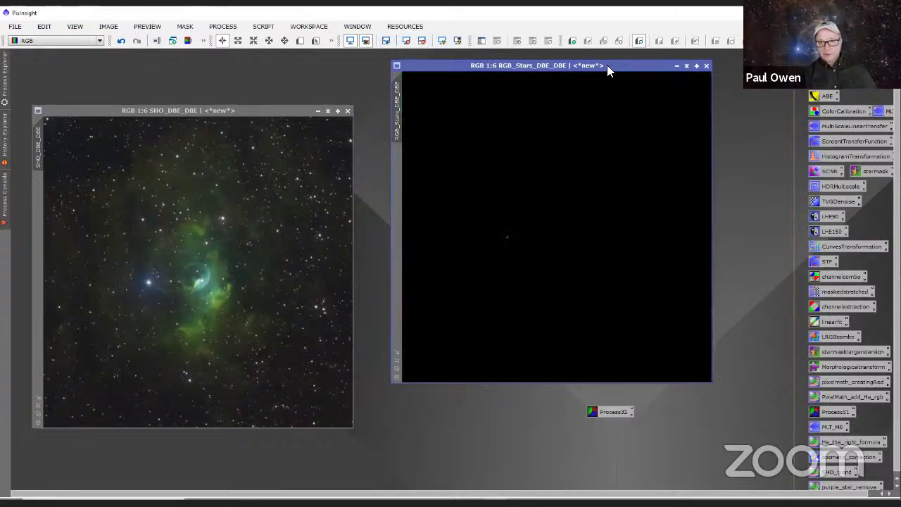
pyautogui.moveTo(606, 65); pyautogui.dragTo(585, 92)
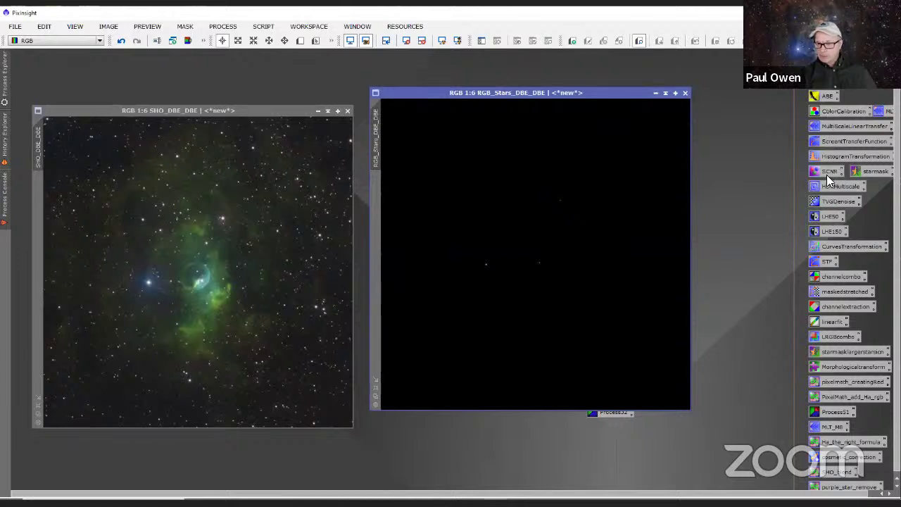
# - Auto-stretch RGB_Stars_DBE_DBE, make the stretch permanent with HistogramTransformation, and reset its screen stretch
pyautogui.doubleClick(827, 140)
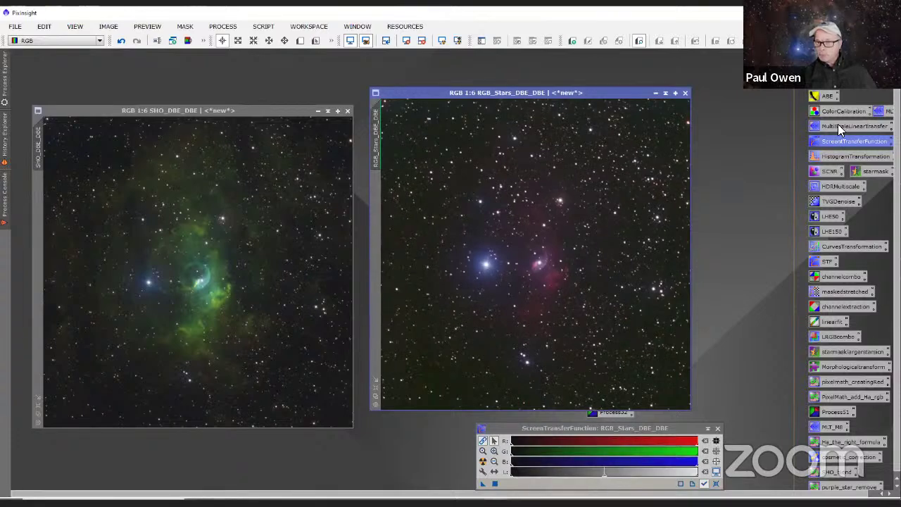
pyautogui.doubleClick(834, 156)
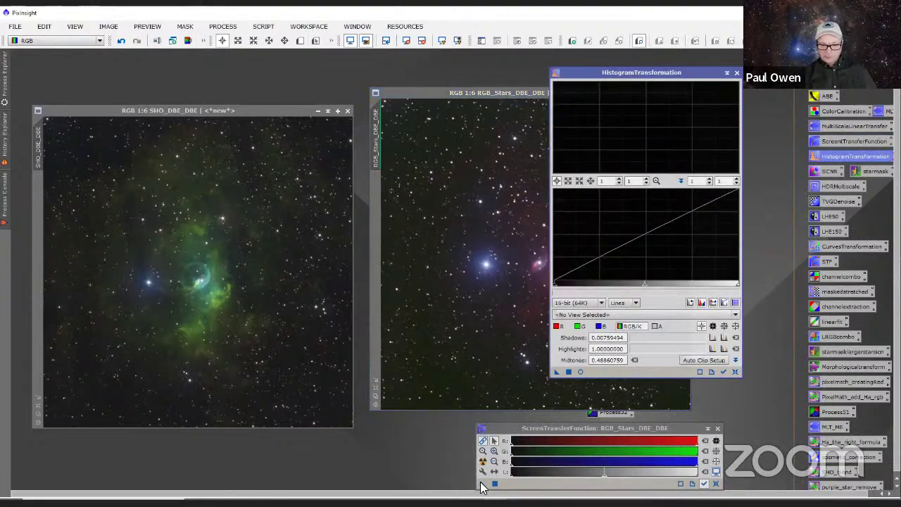
pyautogui.moveTo(481, 483); pyautogui.dragTo(572, 380)
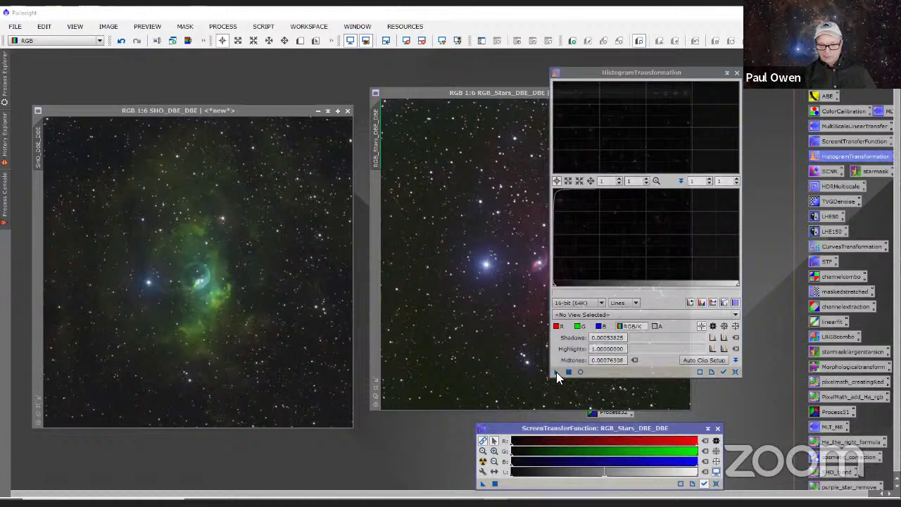
pyautogui.moveTo(555, 370); pyautogui.dragTo(525, 405)
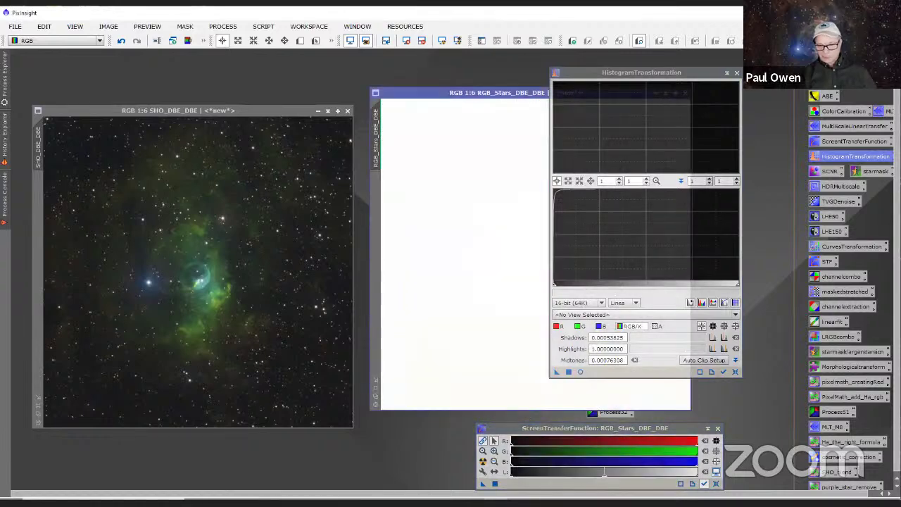
pyautogui.click(717, 484)
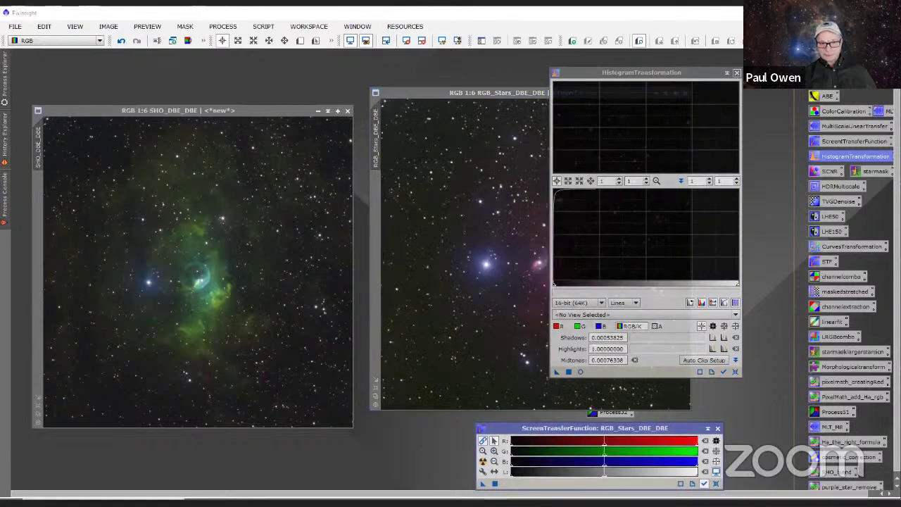
pyautogui.click(736, 74)
pyautogui.scroll(-1, 567, 300)
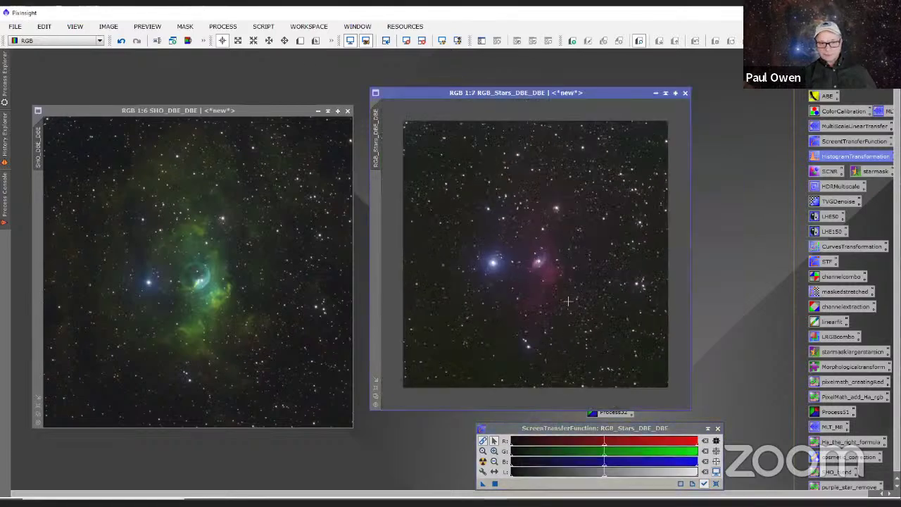
pyautogui.click(718, 428)
pyautogui.moveTo(604, 89); pyautogui.dragTo(611, 93)
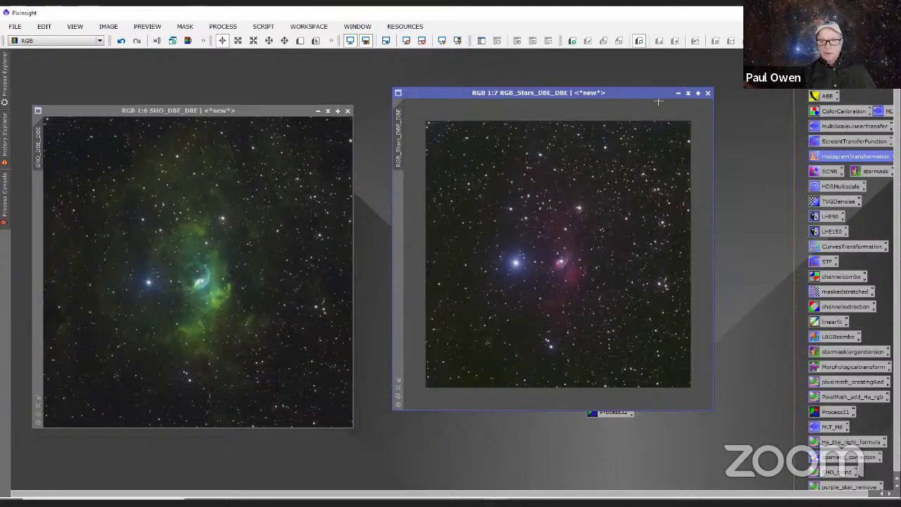
# - Examine the star colours and faint nebula in the stretched RGB_Stars_DBE_DBE at scales between 1:5 and 1:7
pyautogui.scroll(2, 587, 228)
pyautogui.scroll(-2, 587, 228)
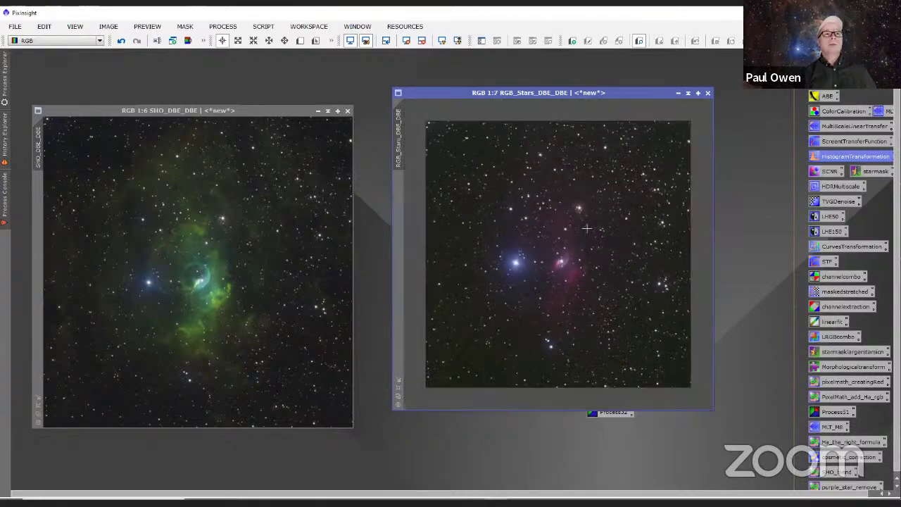
pyautogui.scroll(1, 586, 228)
pyautogui.scroll(-1, 587, 228)
pyautogui.scroll(1, 584, 231)
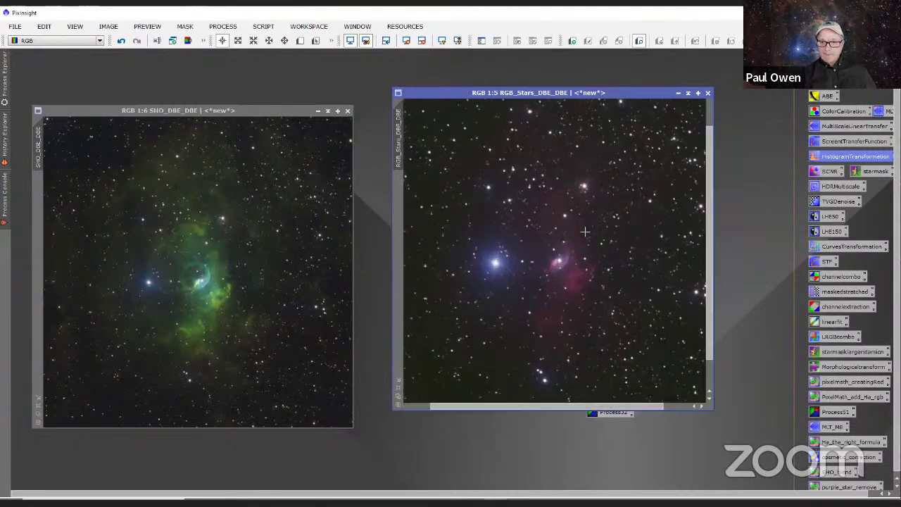
pyautogui.scroll(-1, 585, 231)
pyautogui.scroll(1, 584, 231)
pyautogui.scroll(-1, 584, 230)
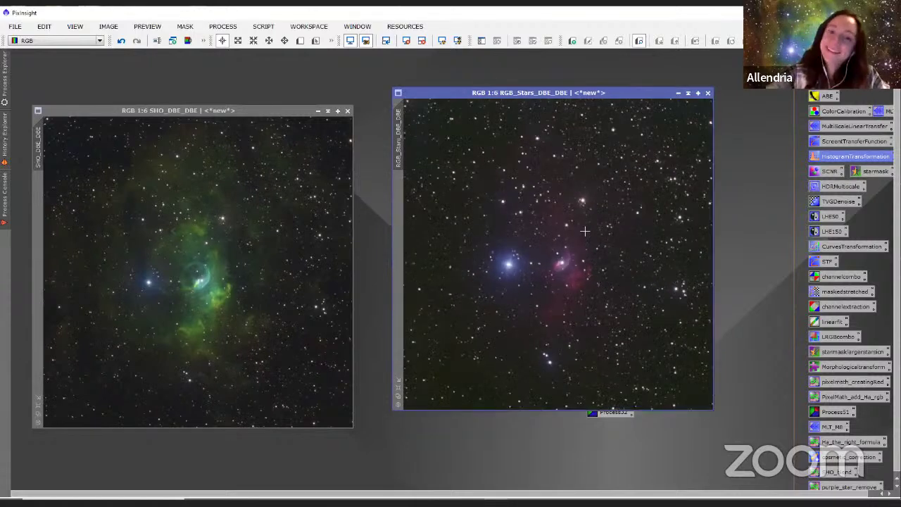
# - Minimize RGB_Stars_DBE_DBE to an icon and reposition the SHO_DBE_DBE image in the workspace
pyautogui.moveTo(273, 110); pyautogui.dragTo(285, 92)
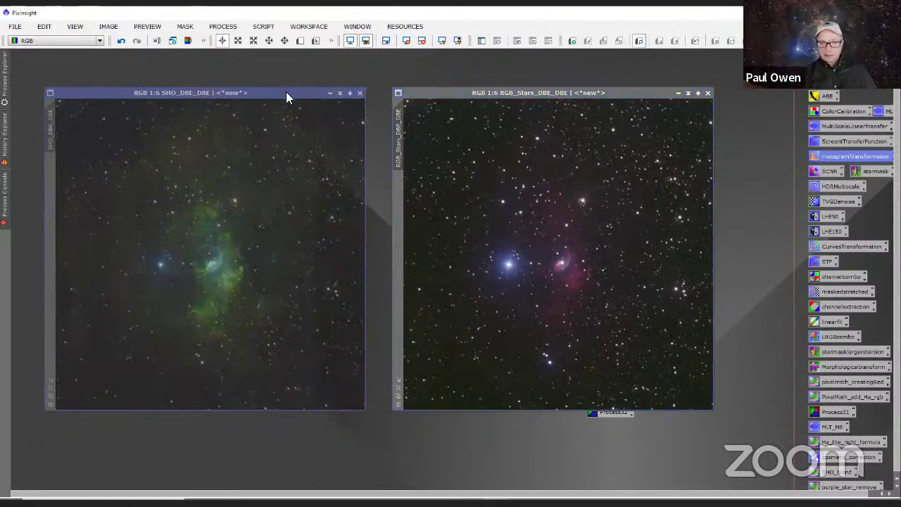
pyautogui.click(676, 93)
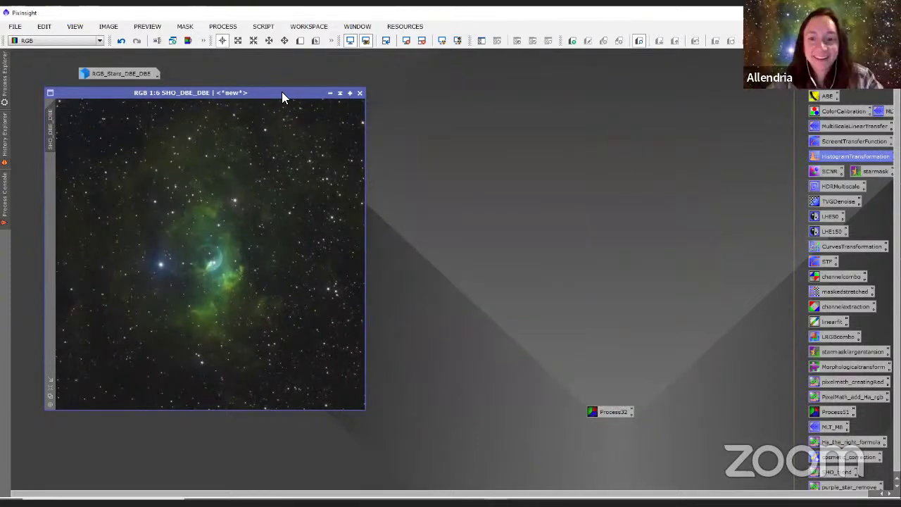
pyautogui.moveTo(282, 92); pyautogui.dragTo(568, 64)
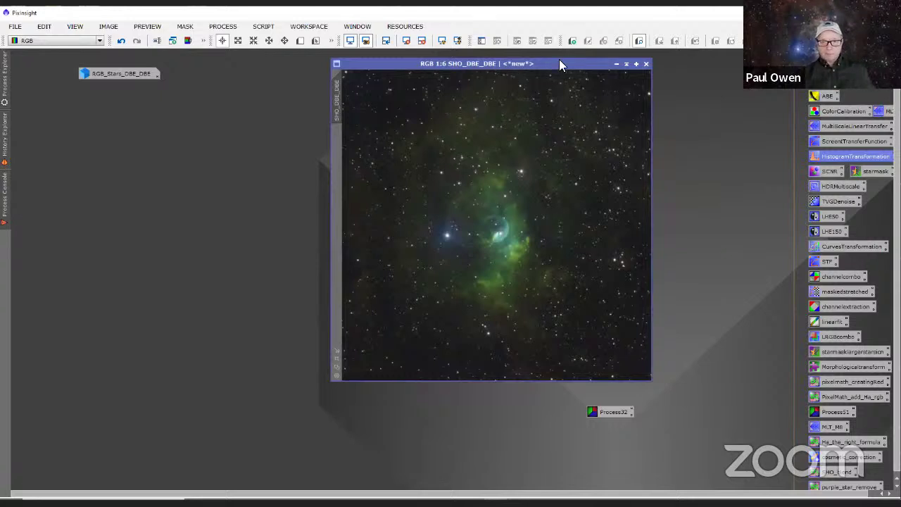
pyautogui.moveTo(559, 64); pyautogui.dragTo(413, 77)
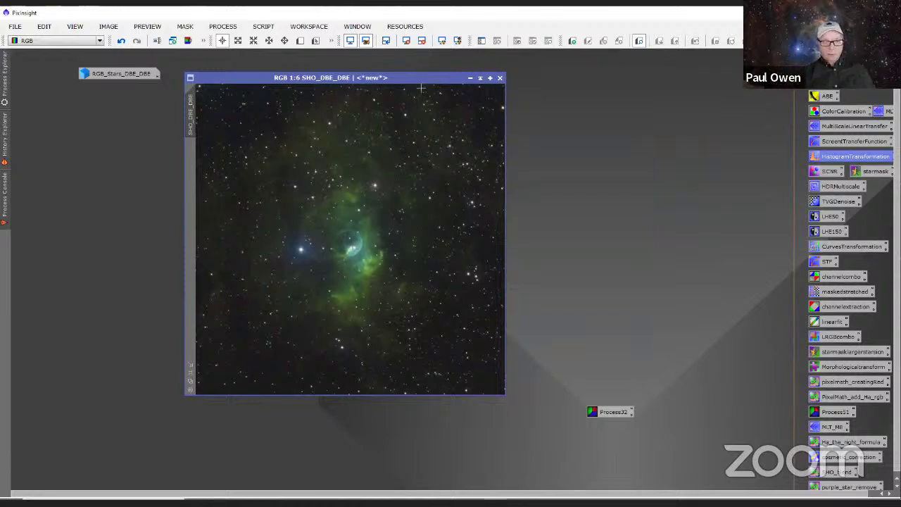
pyautogui.moveTo(411, 85); pyautogui.dragTo(356, 100)
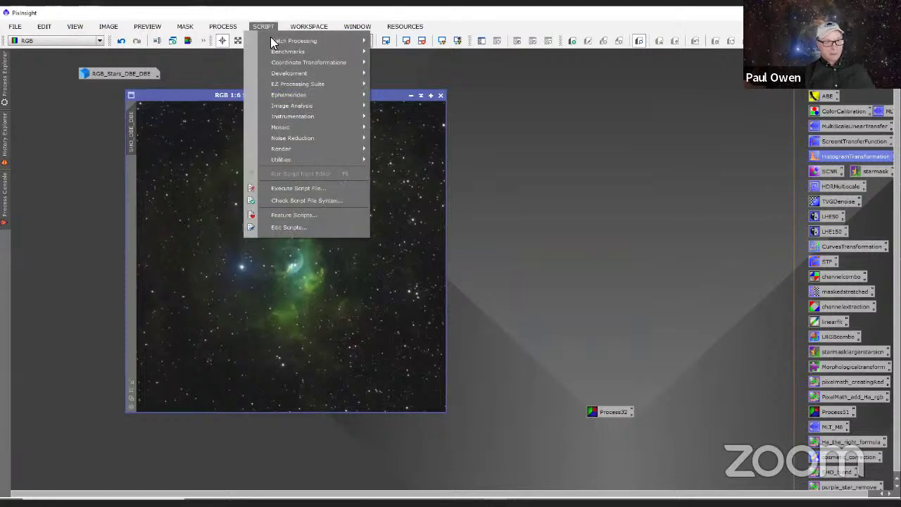
# - Remove the stars from SHO_DBE_DBE with StarXTerminator, with Generate Star Image enabled and Linear disabled
pyautogui.moveTo(220, 32)
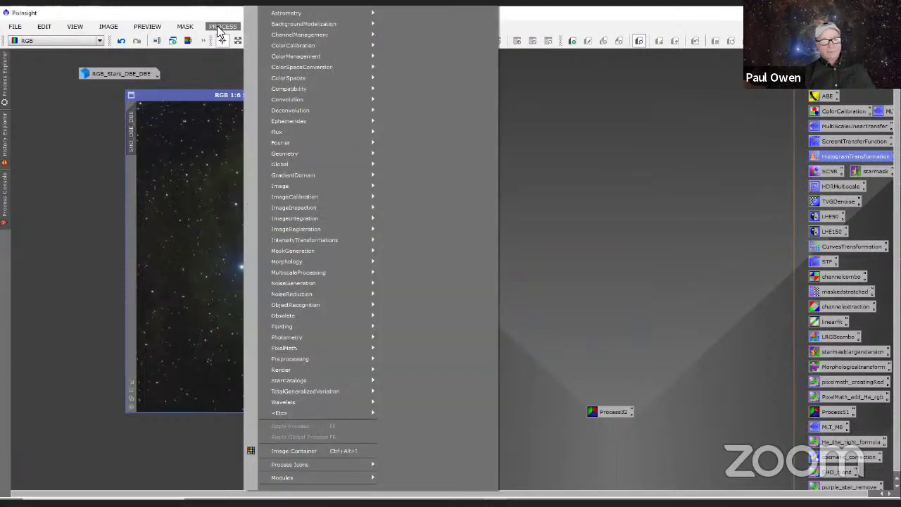
pyautogui.moveTo(304, 5)
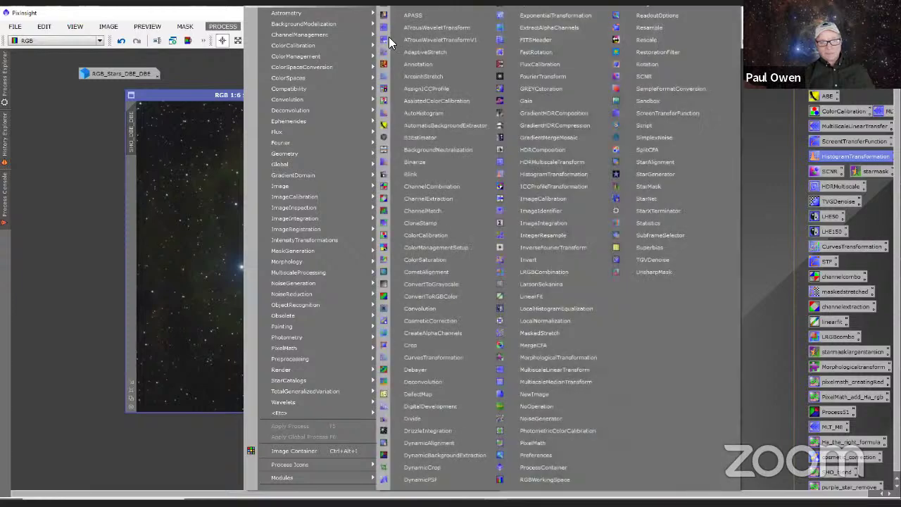
pyautogui.click(666, 210)
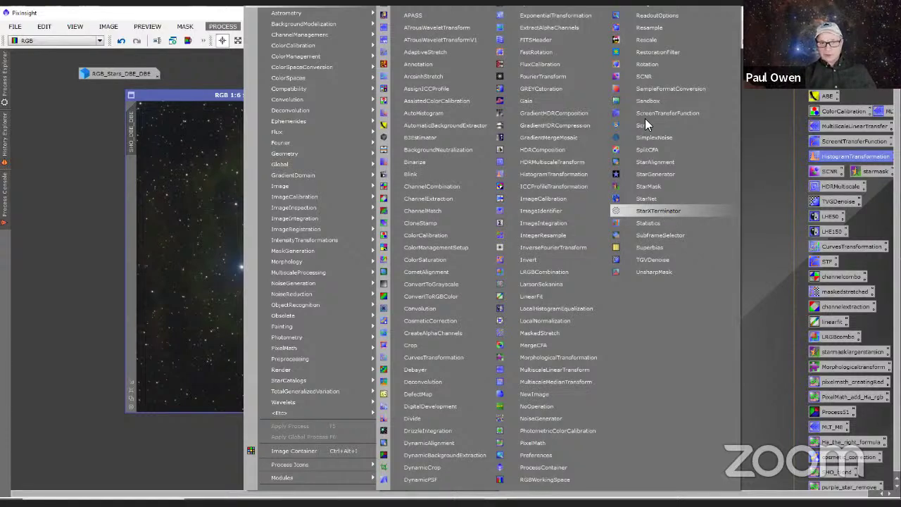
pyautogui.hotkey('ctrl', 'o')
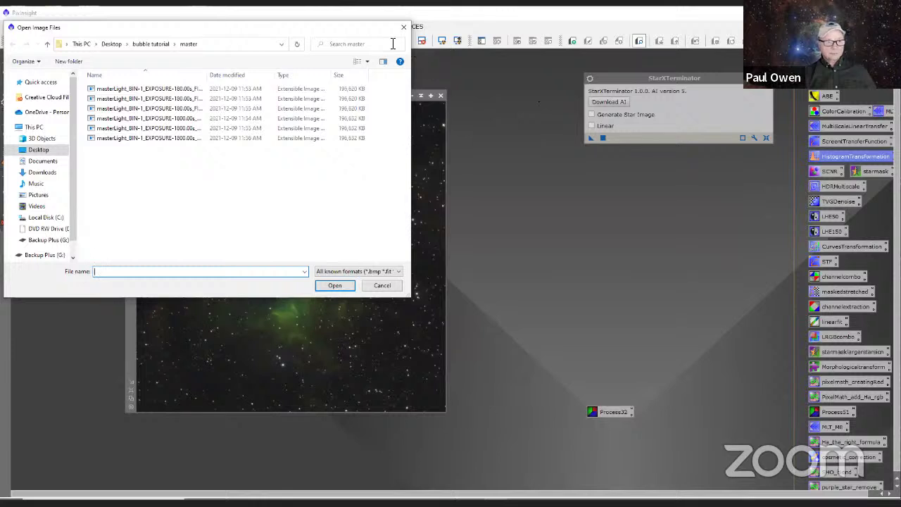
pyautogui.click(409, 56)
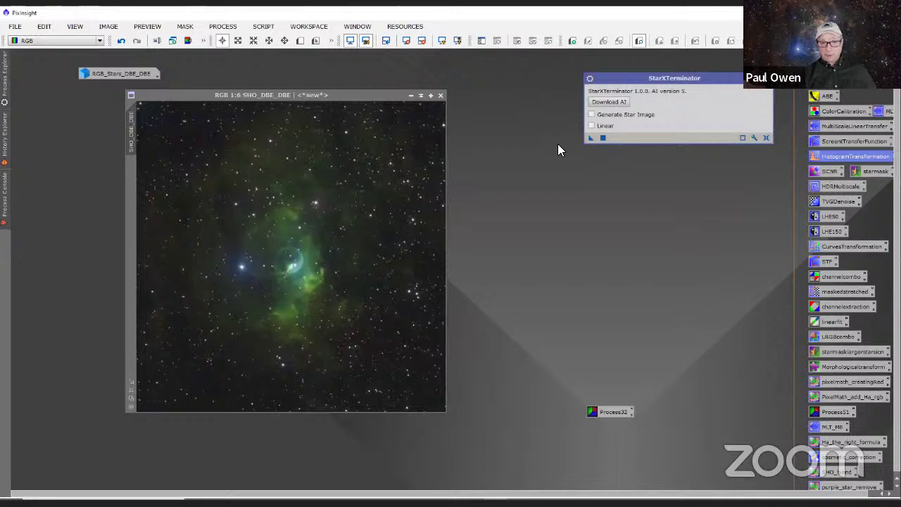
pyautogui.click(537, 181)
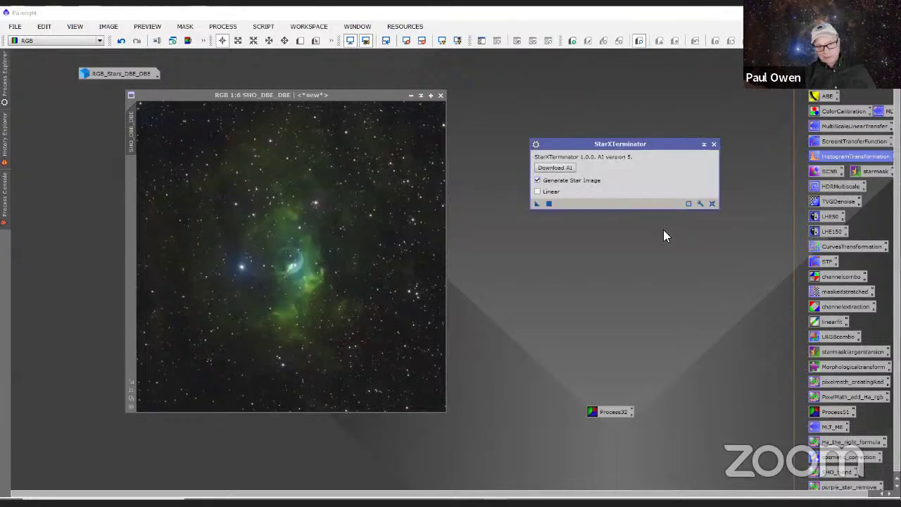
pyautogui.click(548, 204)
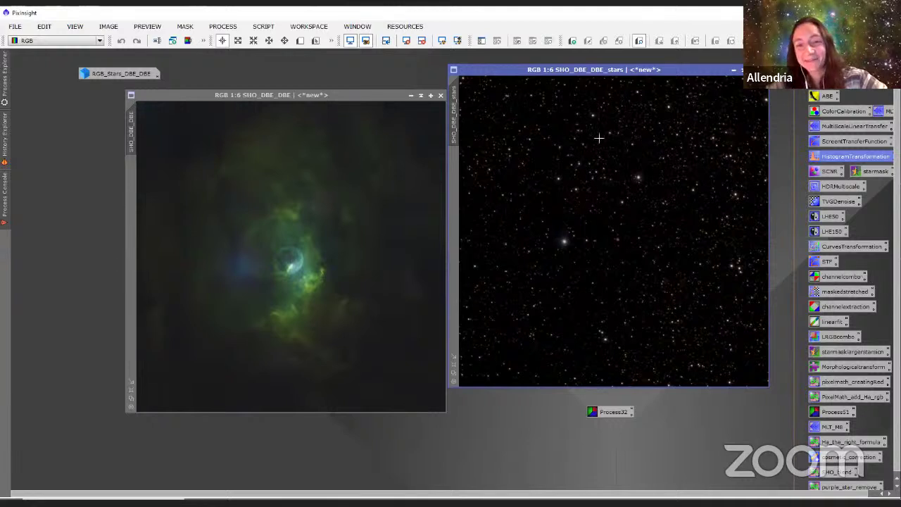
# - Minimize SHO_DBE_DBE_stars, park its icon at the workspace's edge, and centre the starless SHO_DBE_DBE image
pyautogui.moveTo(376, 95); pyautogui.dragTo(348, 100)
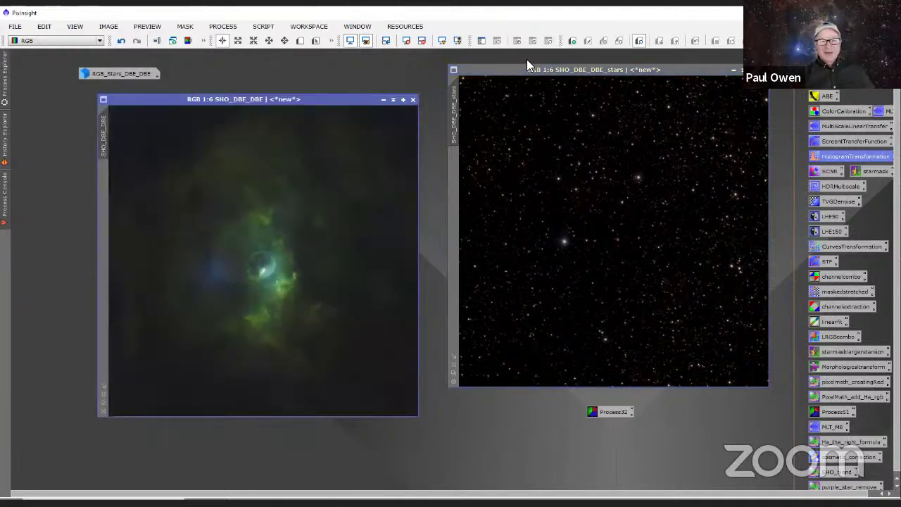
pyautogui.moveTo(504, 73); pyautogui.dragTo(479, 97)
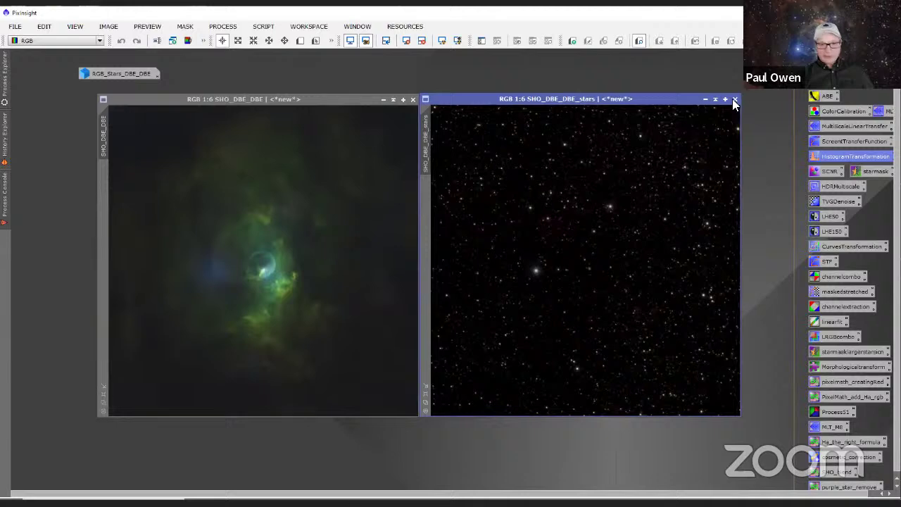
pyautogui.click(705, 98)
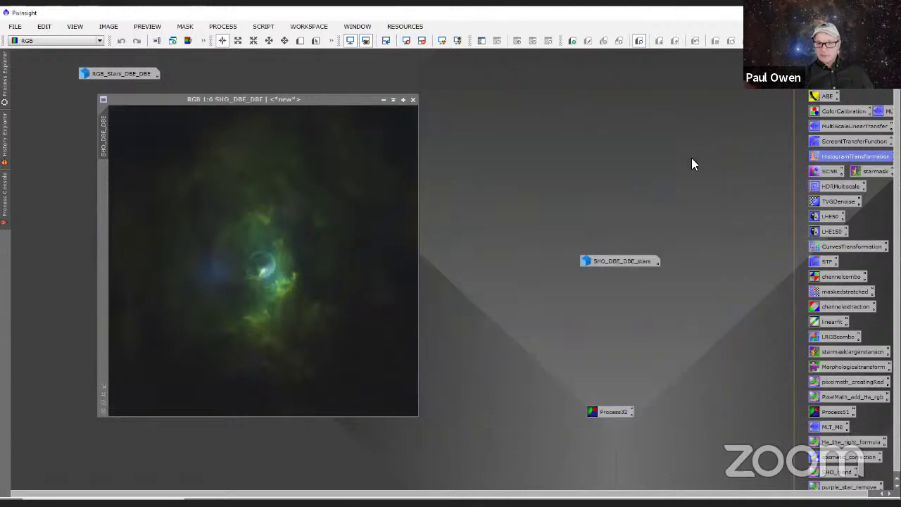
pyautogui.click(610, 259)
pyautogui.moveTo(730, 76); pyautogui.dragTo(729, 77)
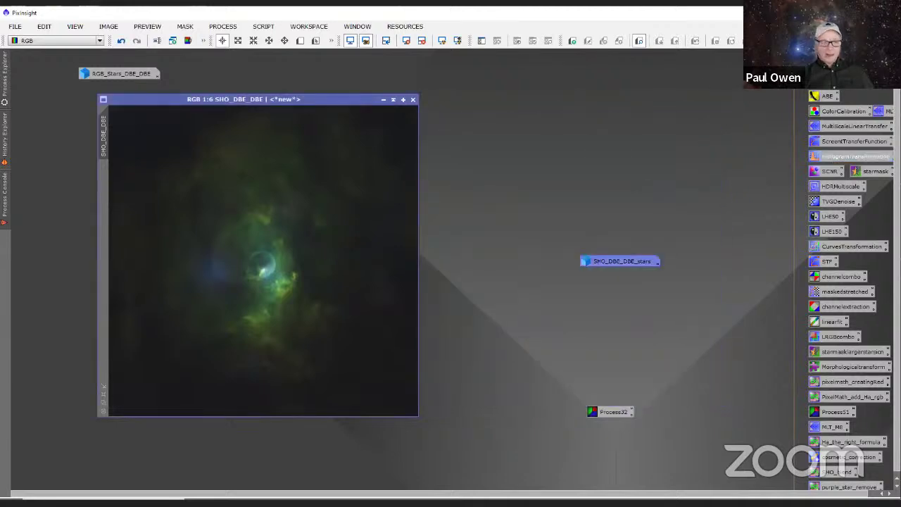
pyautogui.moveTo(336, 100); pyautogui.dragTo(425, 84)
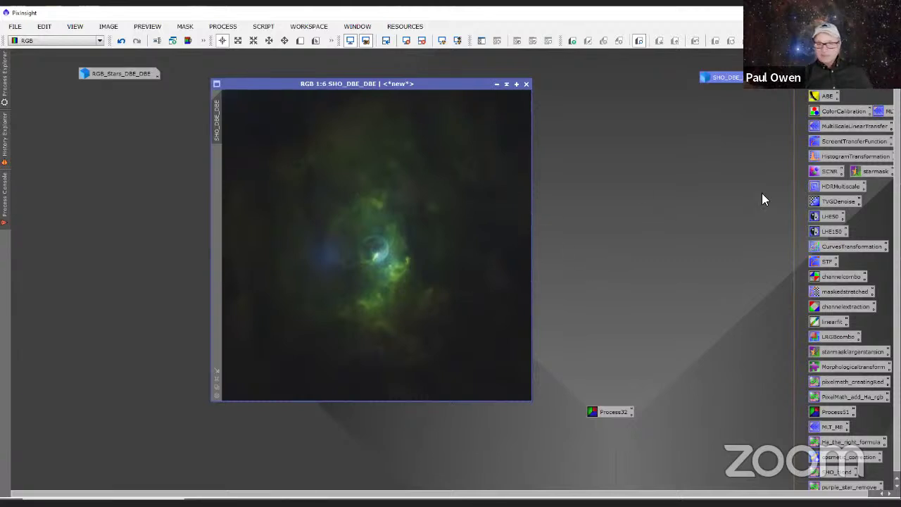
# - Open HDRMultiscaleTransform beside the starless SHO_DBE_DBE and park the collapsed StarXTerminator dialog above the star image's icon
pyautogui.doubleClick(827, 186)
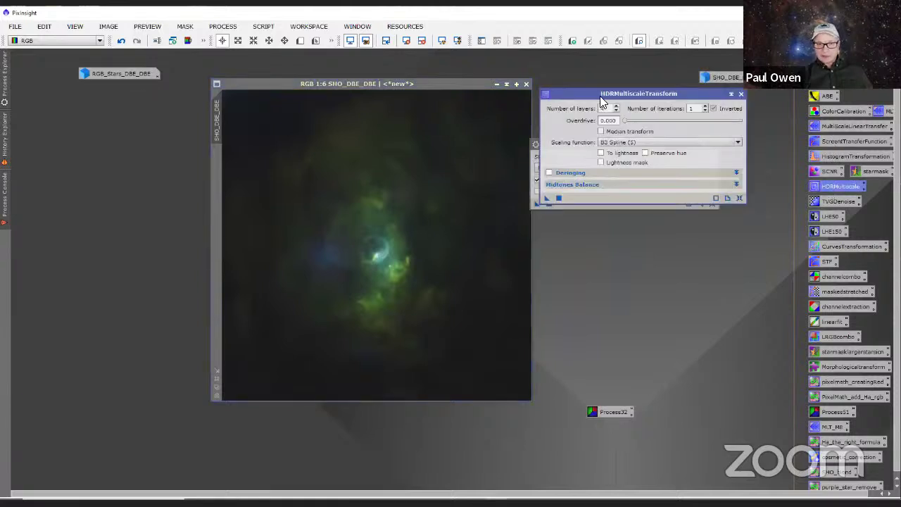
pyautogui.moveTo(593, 93); pyautogui.dragTo(596, 216)
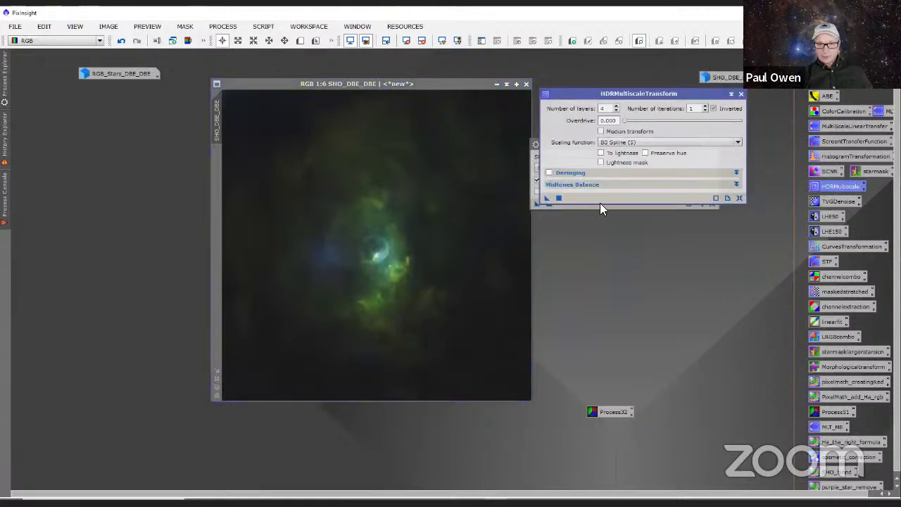
pyautogui.click(704, 145)
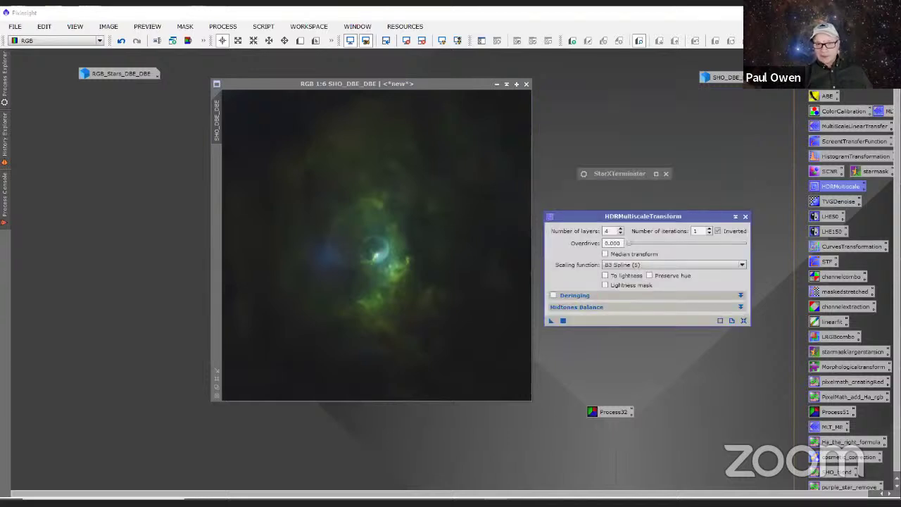
pyautogui.moveTo(619, 174); pyautogui.dragTo(740, 63)
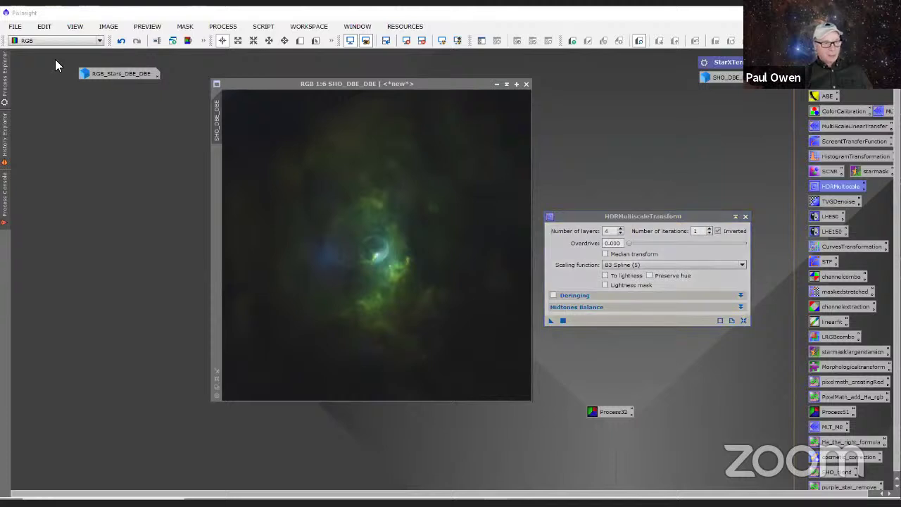
# - Park the RGB_Stars_DBE_DBE icon in the workspace corner and delete the Process32 DynamicBackgroundExtraction icon
pyautogui.moveTo(118, 70); pyautogui.dragTo(55, 59)
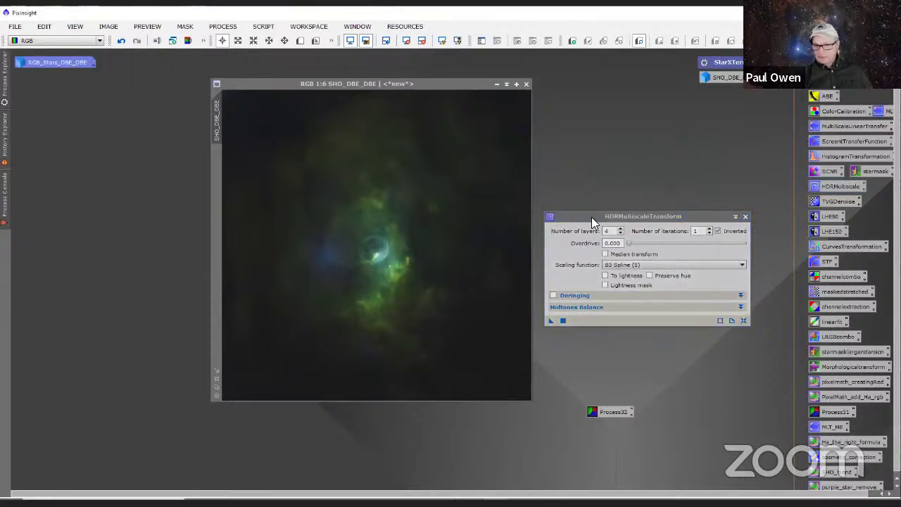
pyautogui.moveTo(591, 222); pyautogui.dragTo(607, 184)
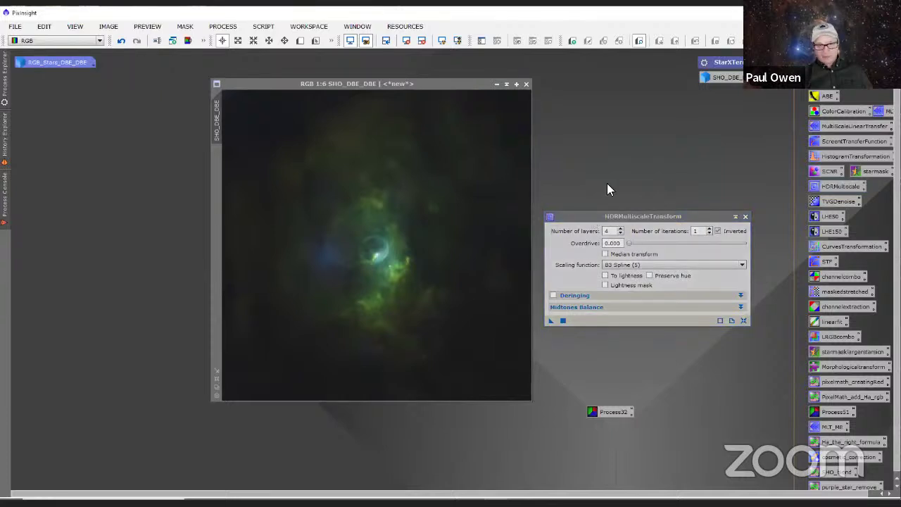
pyautogui.rightClick(608, 413)
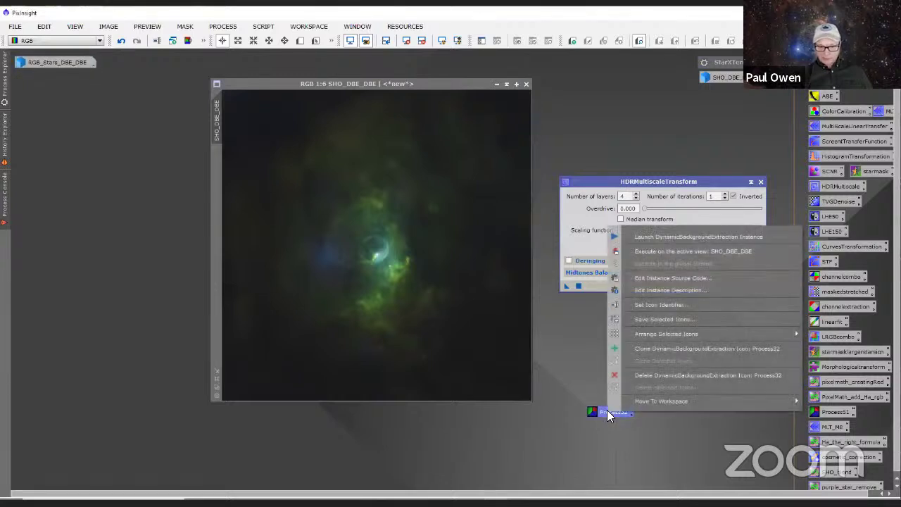
pyautogui.click(646, 375)
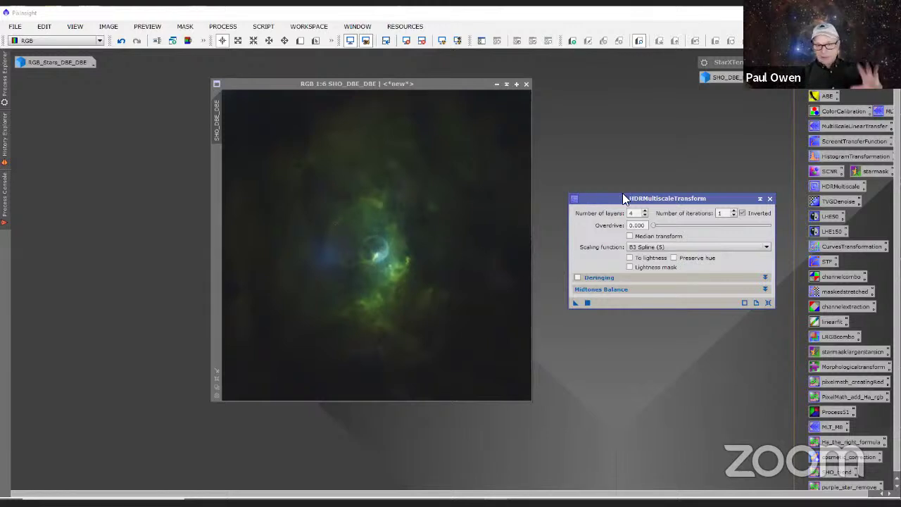
# - Apply HDRMultiscaleTransform to the starless SHO_DBE_DBE with 7 layers and the To lightness and Lightness mask options enabled
pyautogui.moveTo(611, 195); pyautogui.dragTo(611, 163)
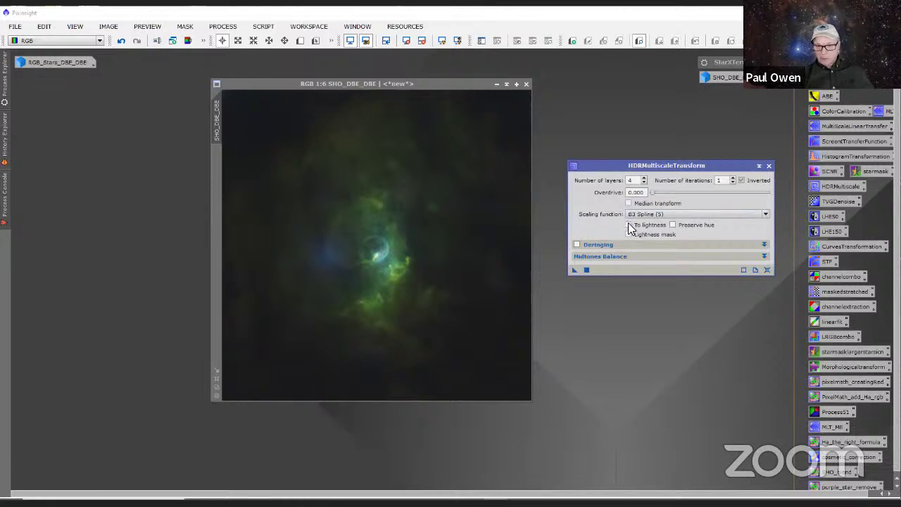
pyautogui.click(628, 224)
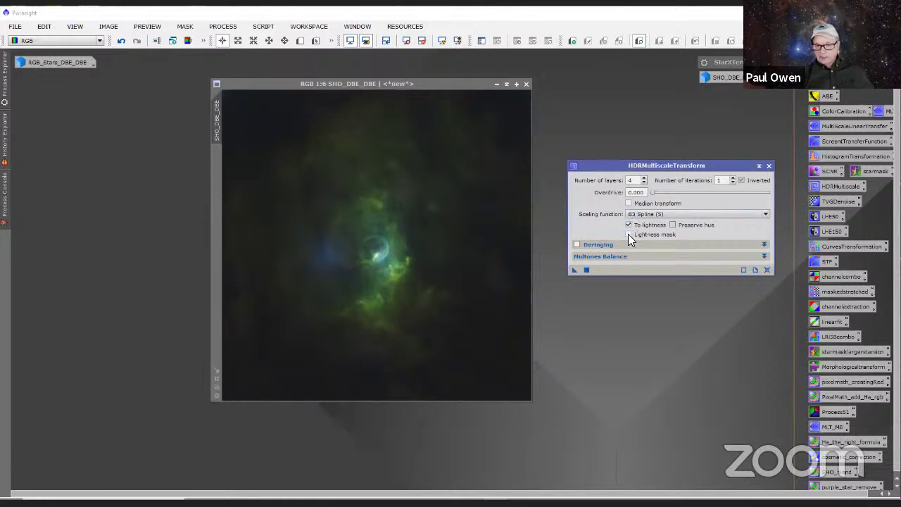
pyautogui.click(627, 234)
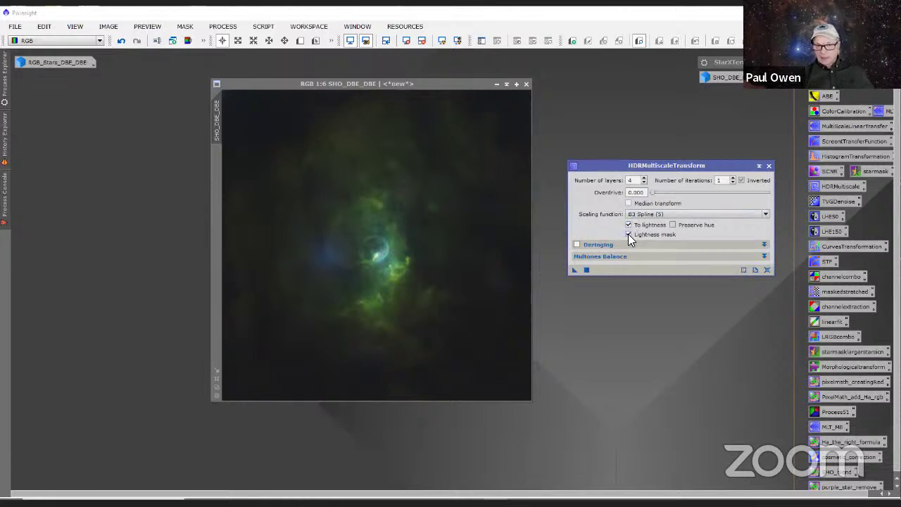
pyautogui.click(642, 180)
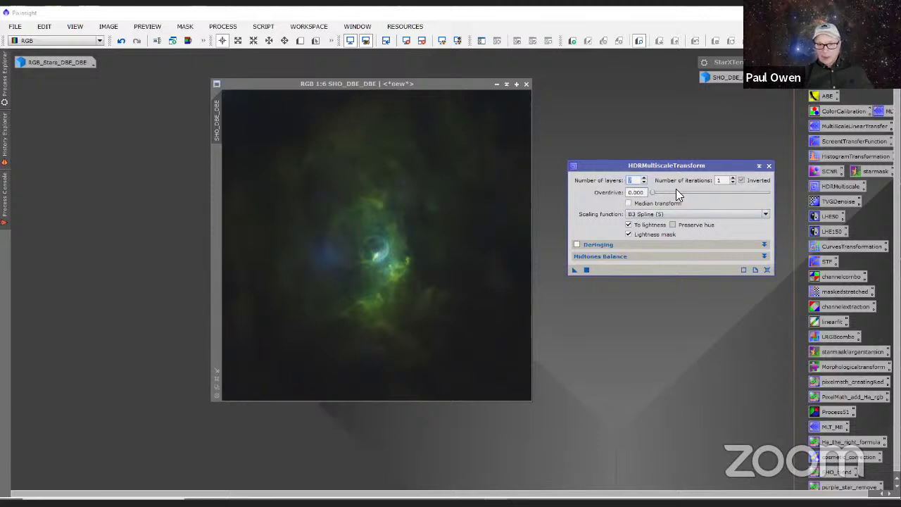
pyautogui.click(433, 83)
pyautogui.scroll(3, 398, 281)
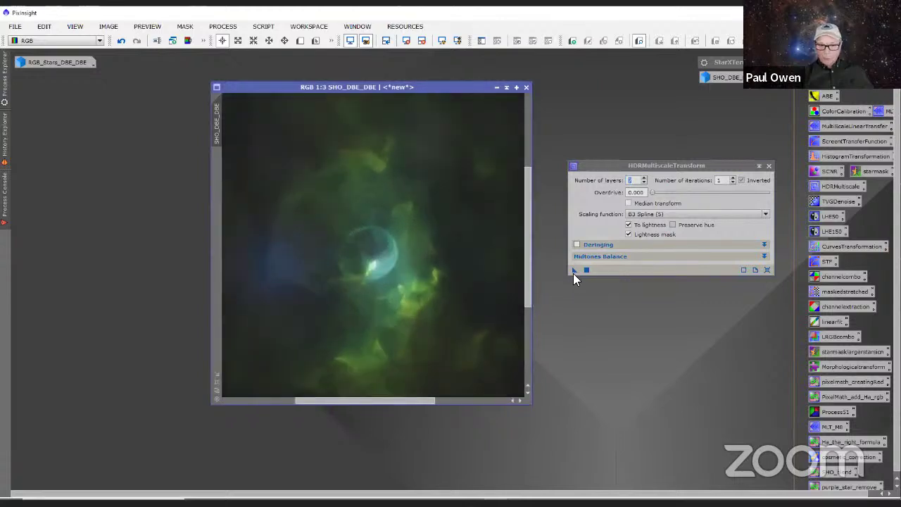
pyautogui.click(575, 270)
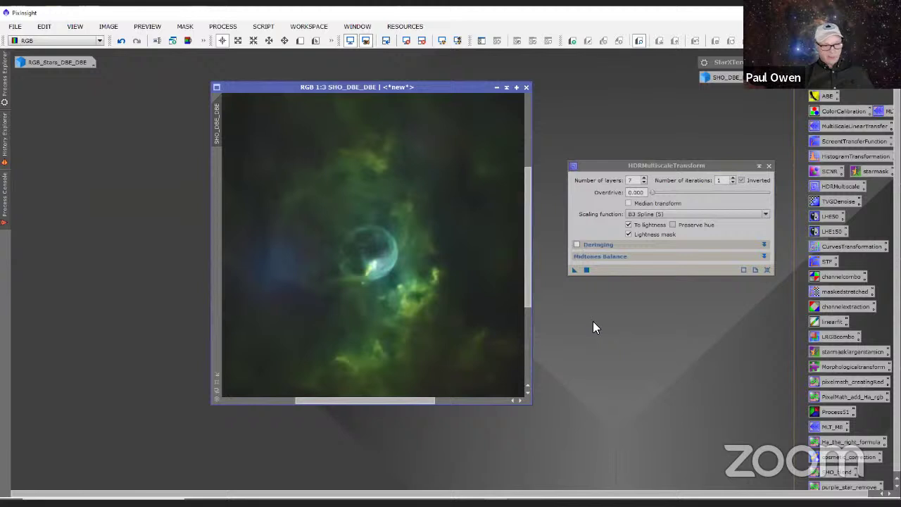
# - Compare the nebula before and after HDRMultiscaleTransform by undoing and redoing it, leave it applied, and close the process dialog
pyautogui.click(120, 41)
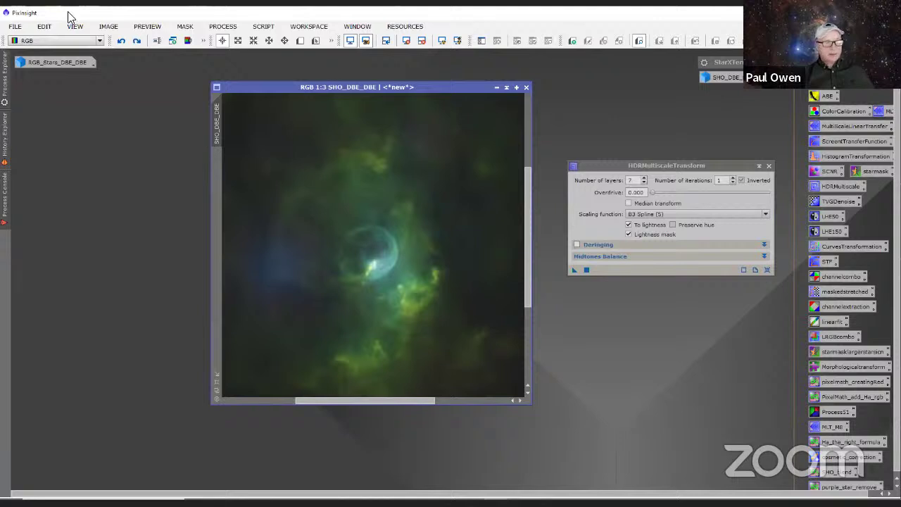
pyautogui.click(136, 41)
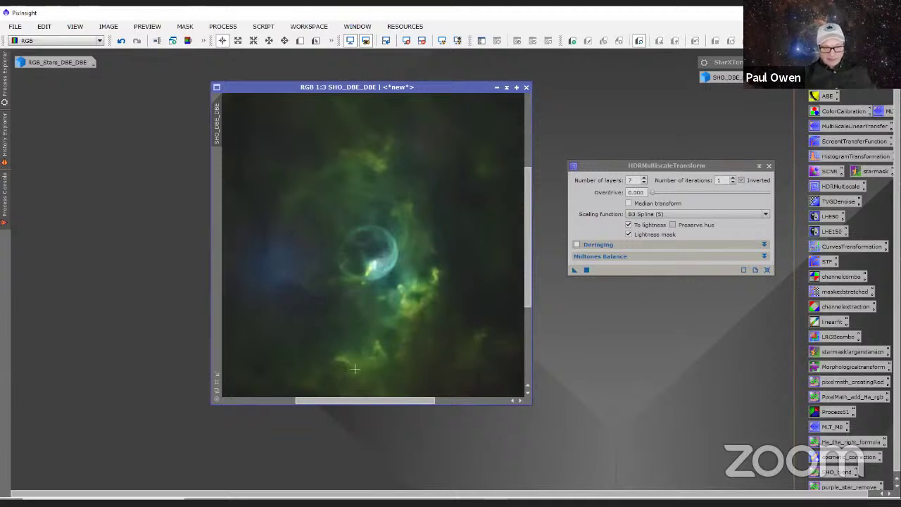
pyautogui.click(119, 41)
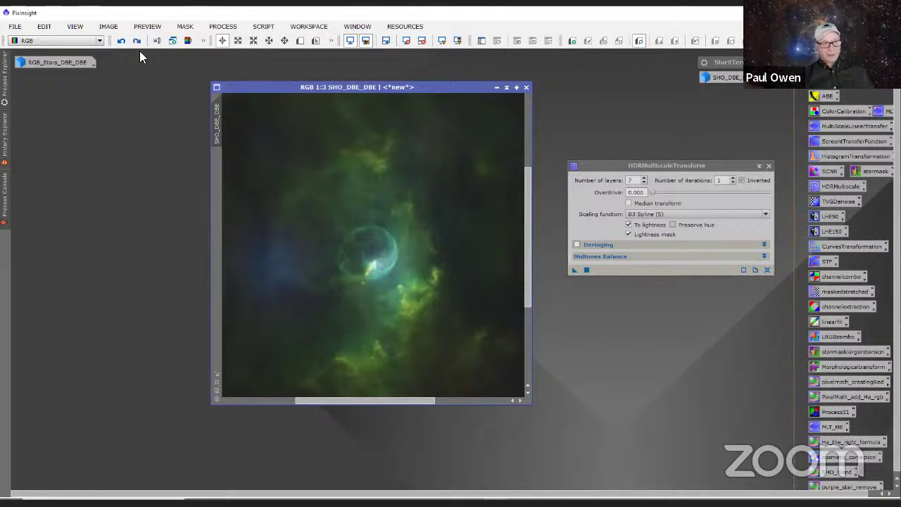
pyautogui.click(135, 40)
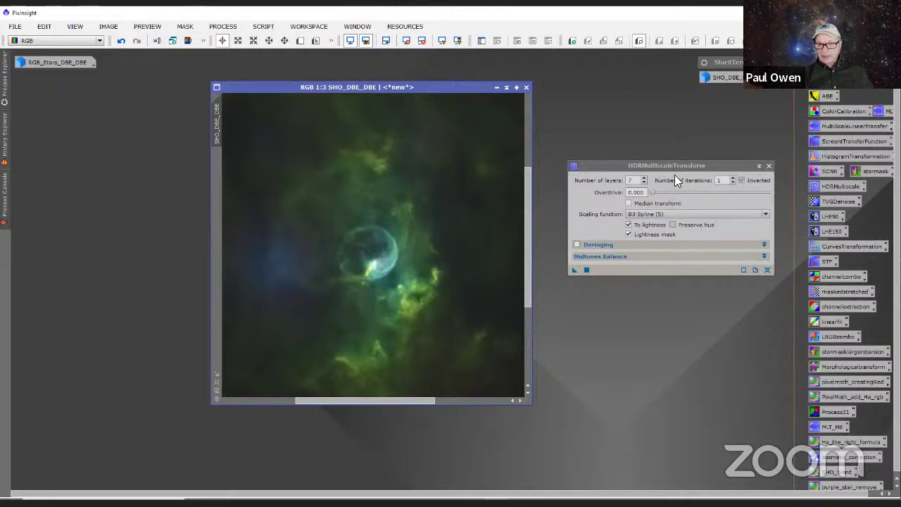
pyautogui.click(769, 166)
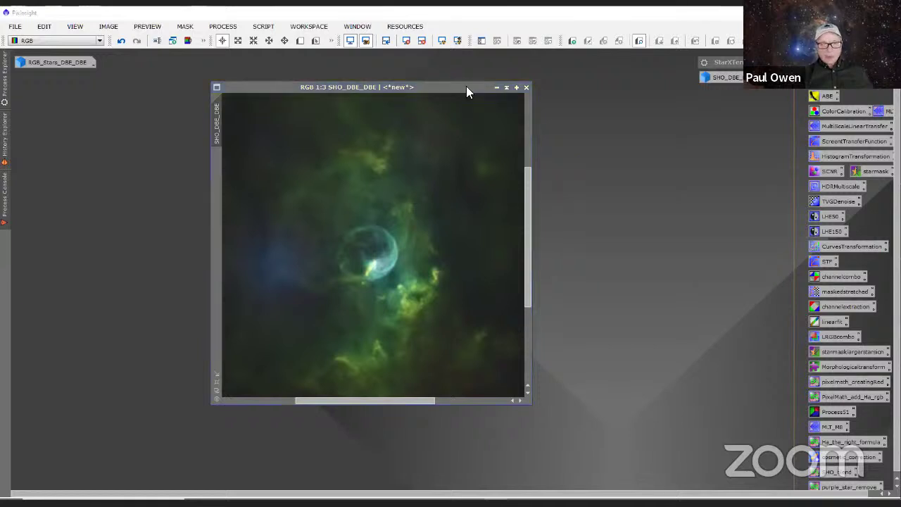
# - Examine the bubble and the dark background of SHO_DBE_DBE at close range, ending with the whole image in view
pyautogui.scroll(2, 479, 199)
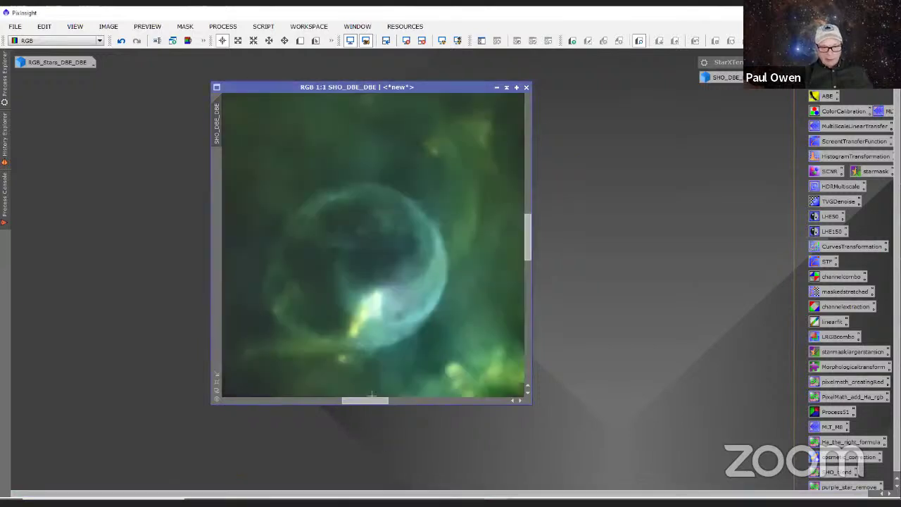
pyautogui.moveTo(380, 400); pyautogui.dragTo(500, 376)
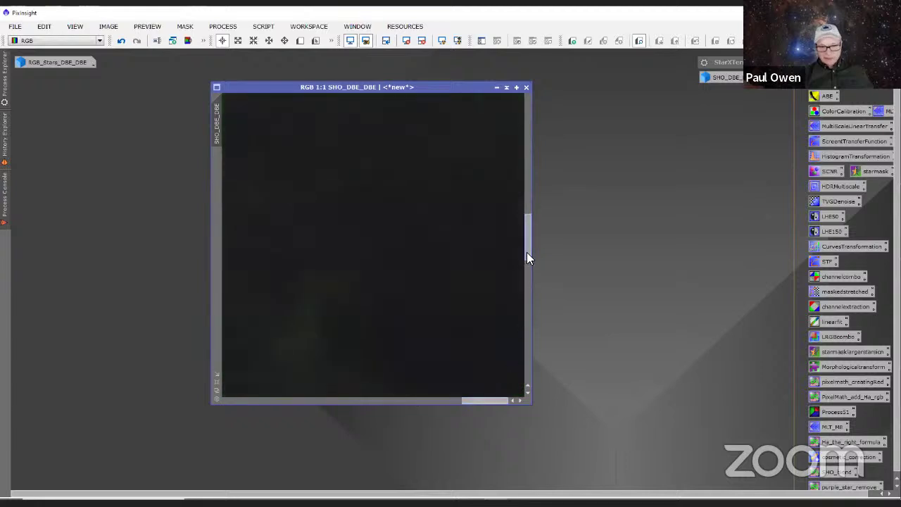
pyautogui.moveTo(527, 252); pyautogui.dragTo(529, 227)
pyautogui.scroll(2, 402, 297)
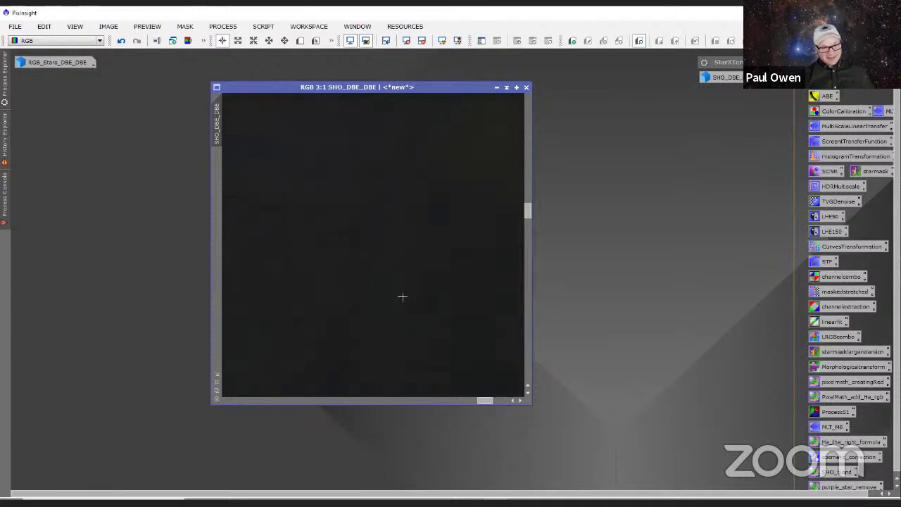
pyautogui.scroll(-2, 401, 296)
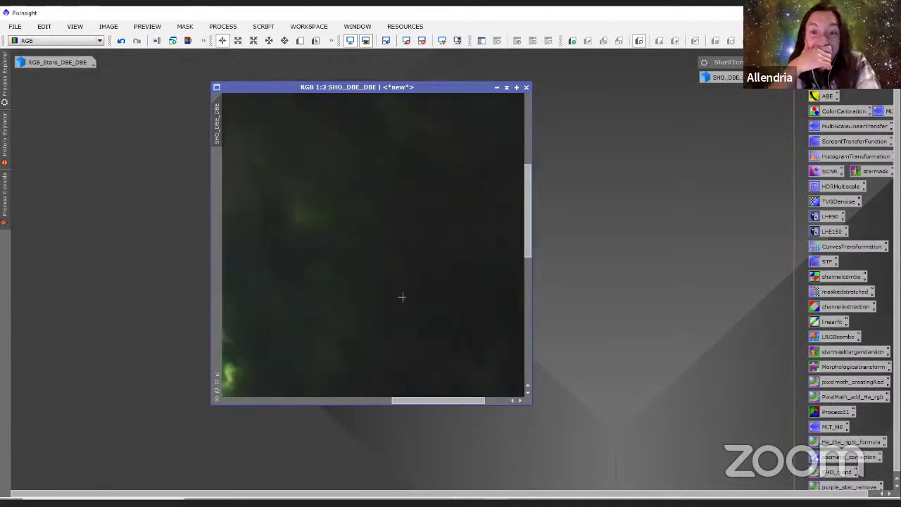
pyautogui.scroll(-6, 402, 297)
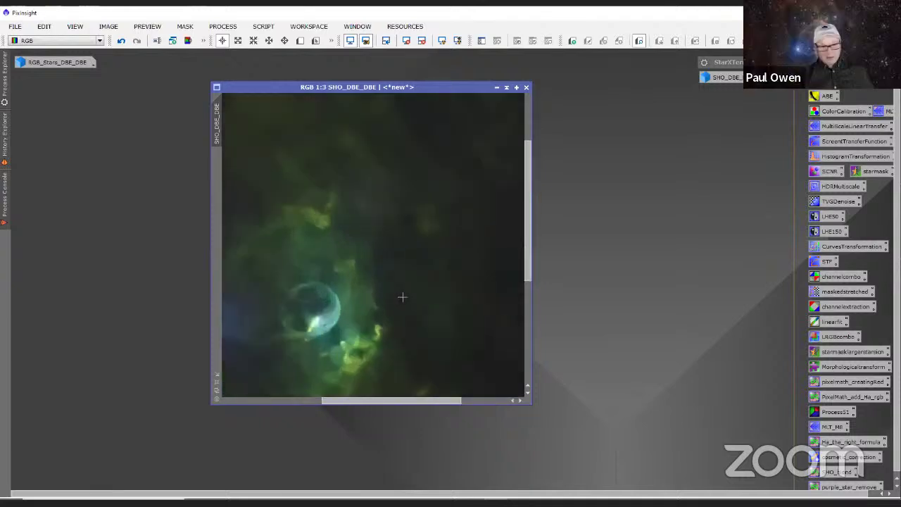
pyautogui.scroll(2, 402, 296)
pyautogui.scroll(-2, 402, 297)
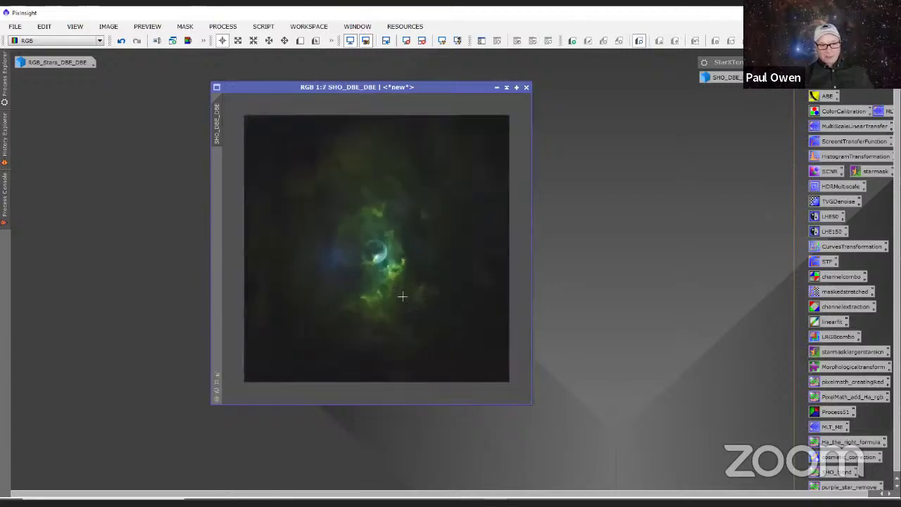
pyautogui.scroll(1, 402, 297)
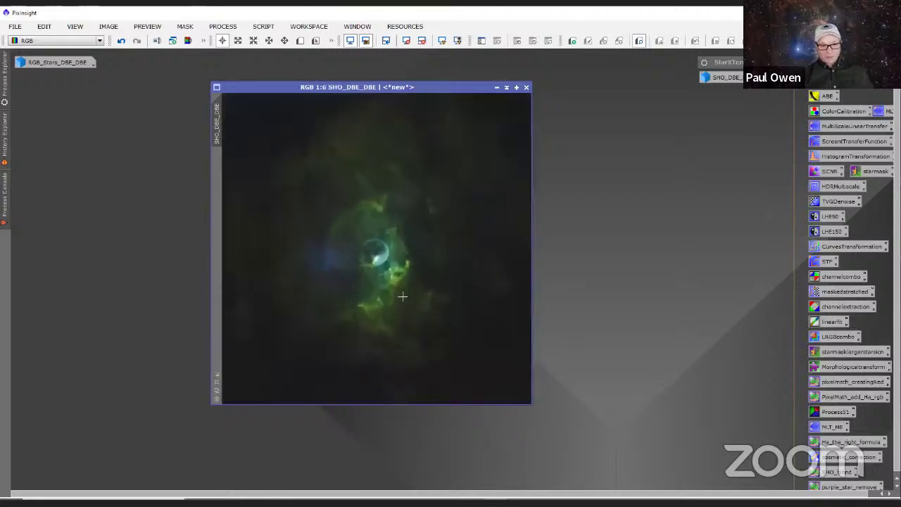
# - Open the saved LHE50 LocalHistogramEqualization process beside the image and set Amount to 0.500 and Contrast Limit to 1.5
pyautogui.click(823, 214)
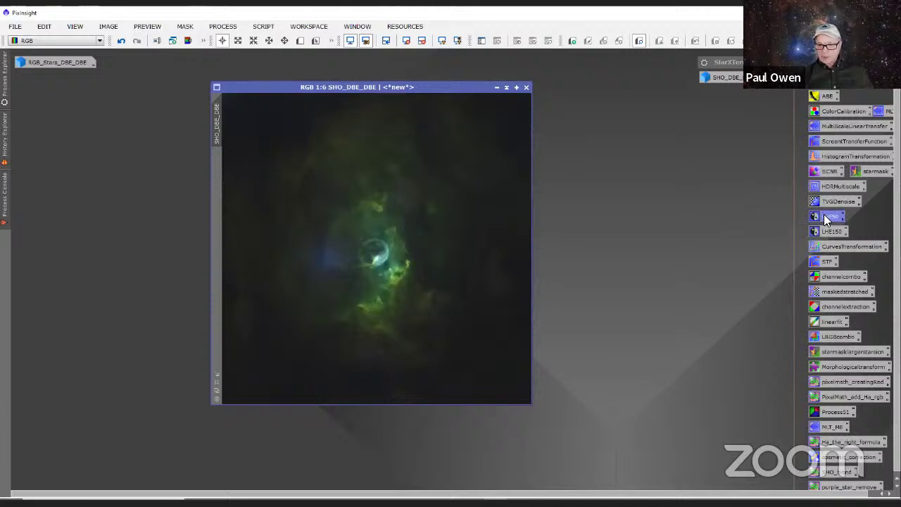
pyautogui.doubleClick(823, 214)
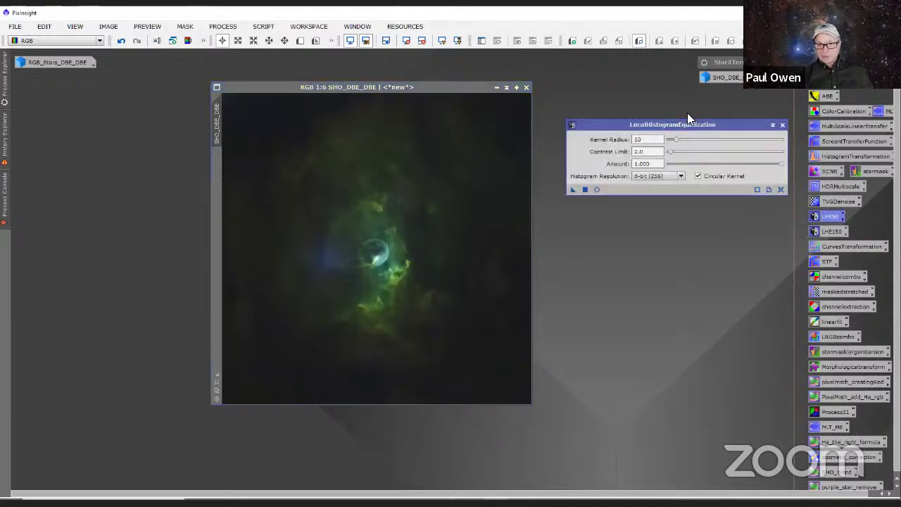
pyautogui.moveTo(669, 125); pyautogui.dragTo(643, 126)
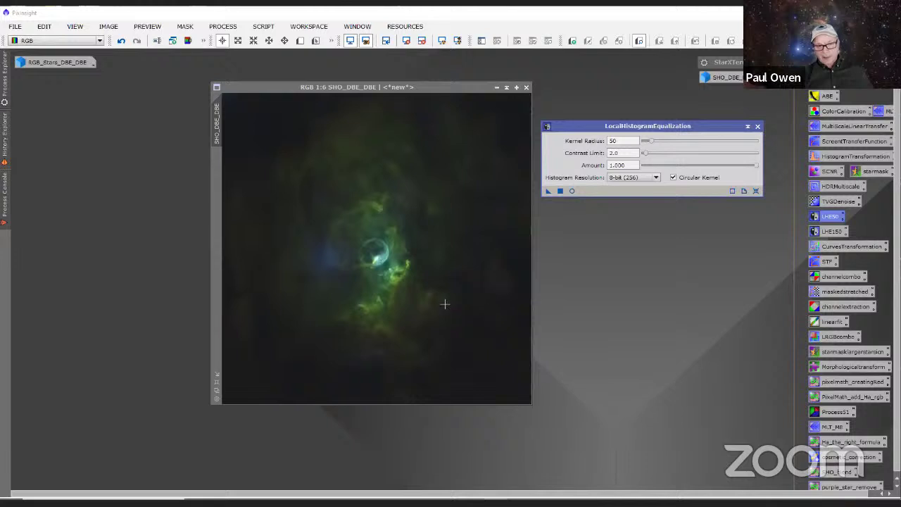
pyautogui.moveTo(756, 164); pyautogui.dragTo(701, 171)
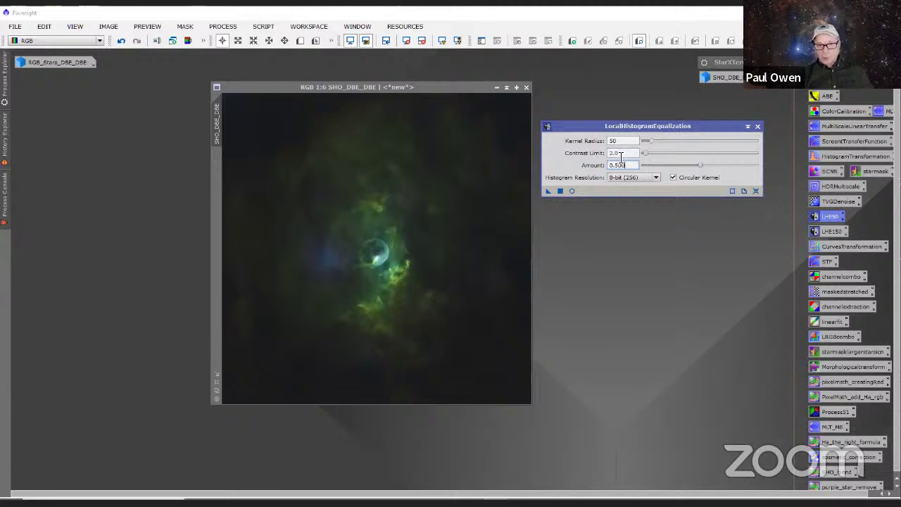
pyautogui.moveTo(645, 150); pyautogui.dragTo(642, 151)
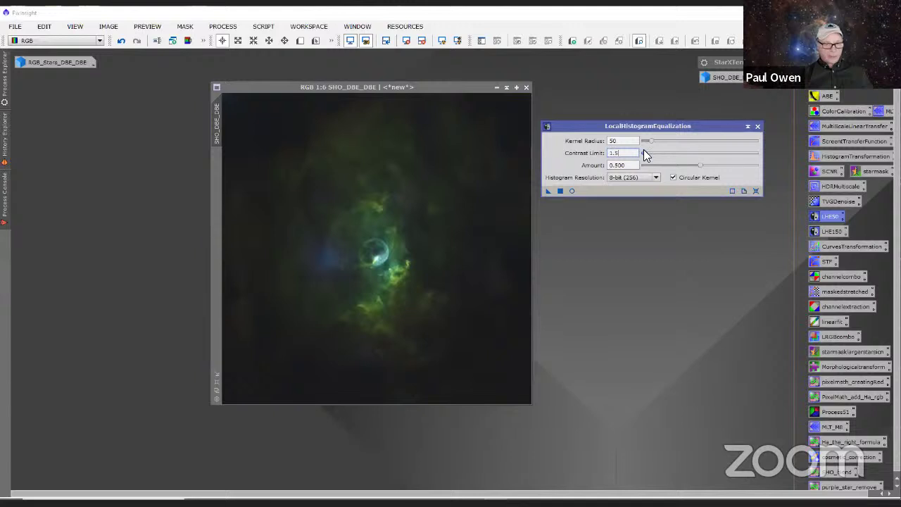
pyautogui.click(633, 153)
pyautogui.press('BackSpace')
pyautogui.write('5')
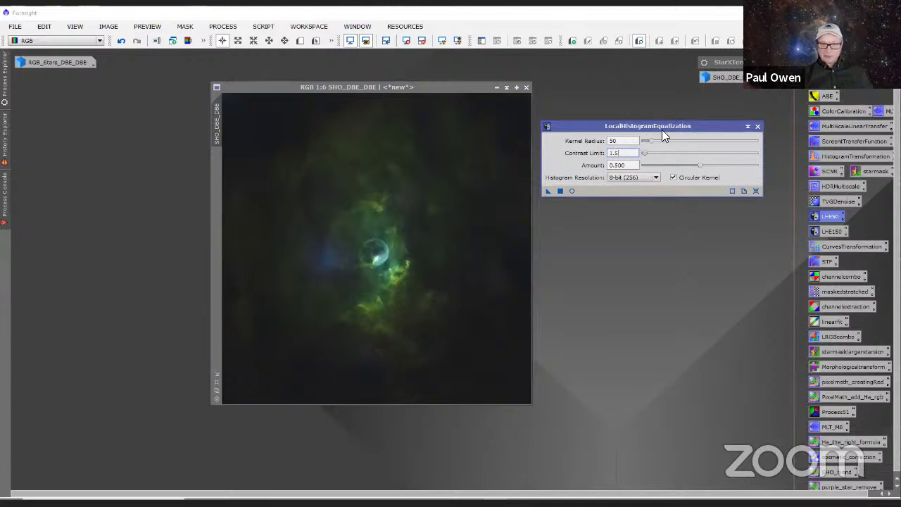
# - Set the LocalHistogramEqualization Amount to 0.400 with the help of a real-time preview and apply the process to SHO_DBE_DBE
pyautogui.click(571, 191)
pyautogui.moveTo(419, 136); pyautogui.dragTo(576, 163)
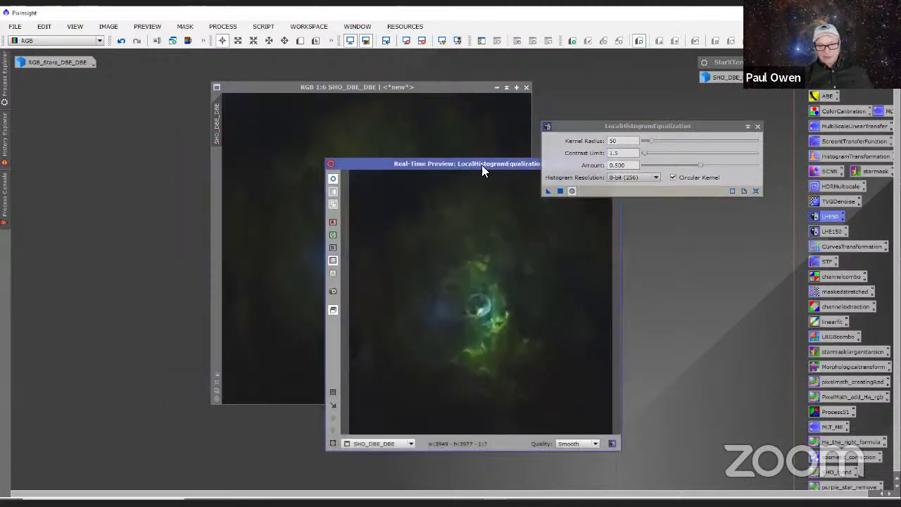
pyautogui.moveTo(482, 164); pyautogui.dragTo(594, 205)
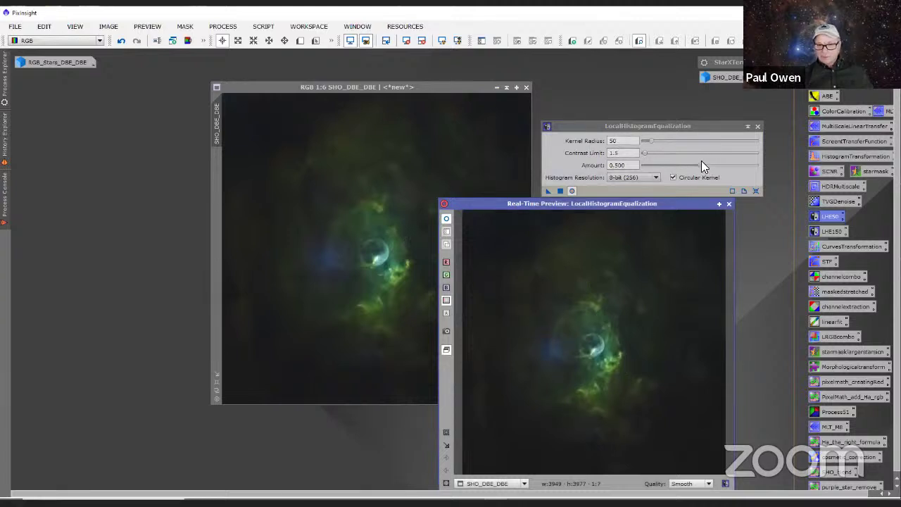
pyautogui.moveTo(700, 163); pyautogui.dragTo(688, 163)
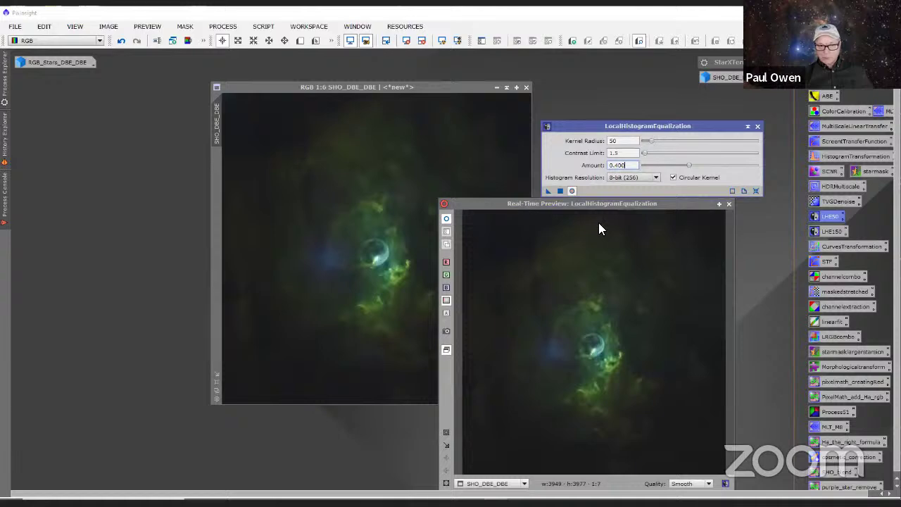
pyautogui.moveTo(598, 229); pyautogui.dragTo(605, 227)
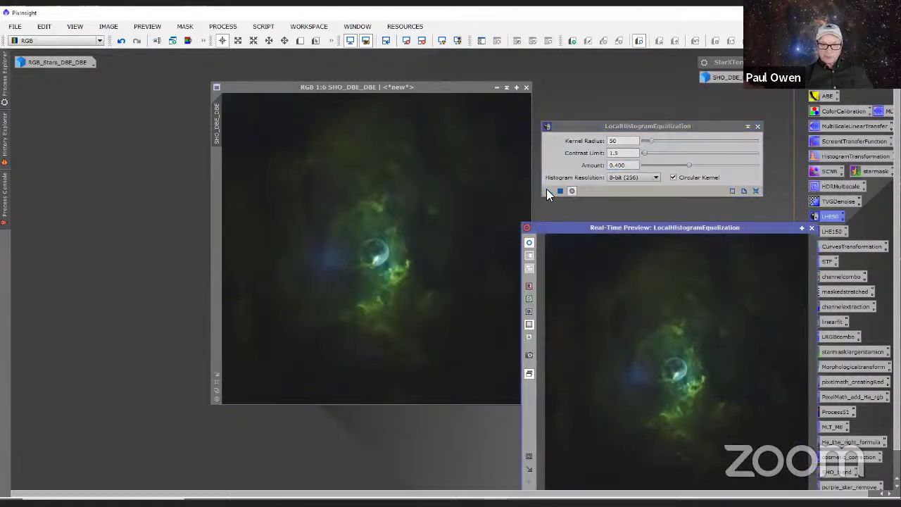
pyautogui.moveTo(546, 188); pyautogui.dragTo(452, 245)
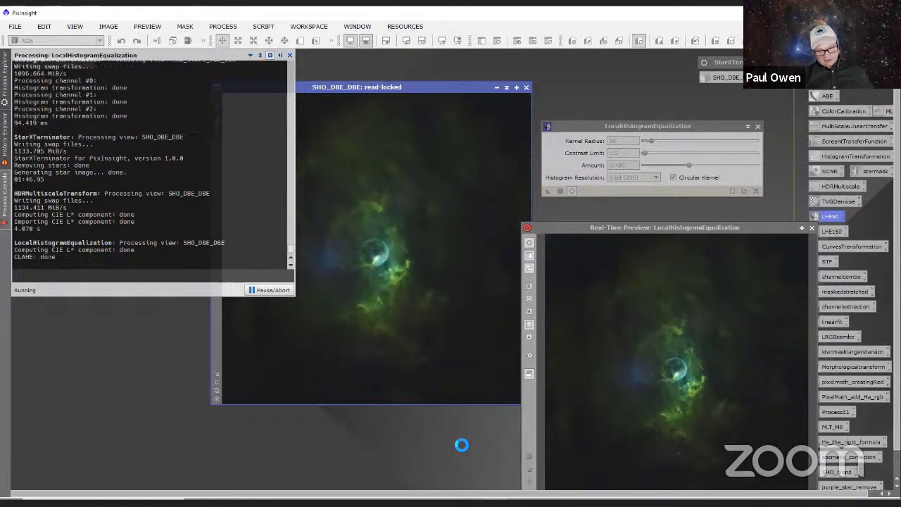
# - Compare the nebula with and without LocalHistogramEqualization by undoing and redoing it, leave it applied, and inspect the detail at several magnifications
pyautogui.scroll(3, 436, 287)
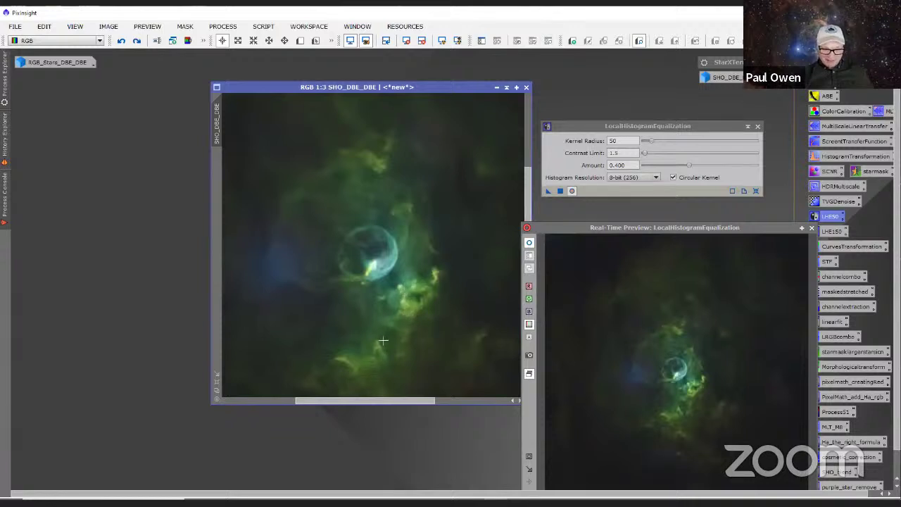
pyautogui.click(137, 41)
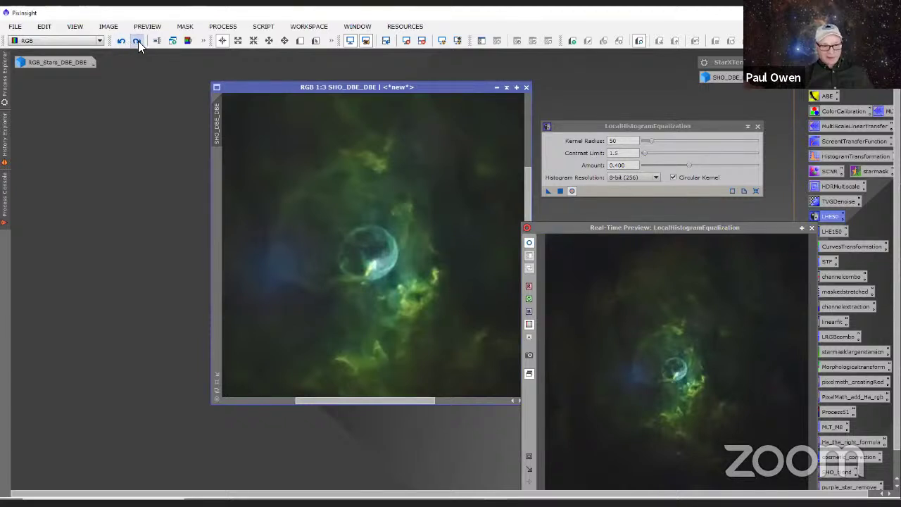
pyautogui.click(138, 41)
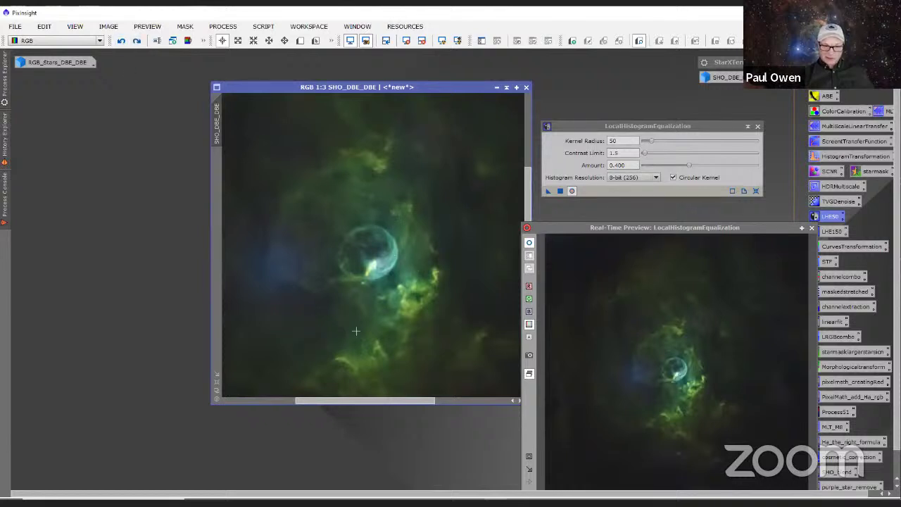
pyautogui.click(137, 40)
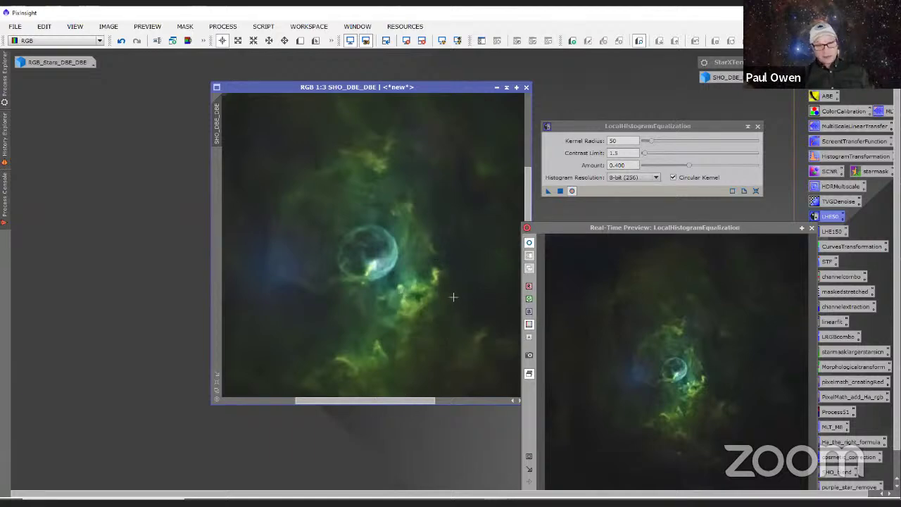
pyautogui.scroll(2, 438, 304)
pyautogui.scroll(-4, 436, 310)
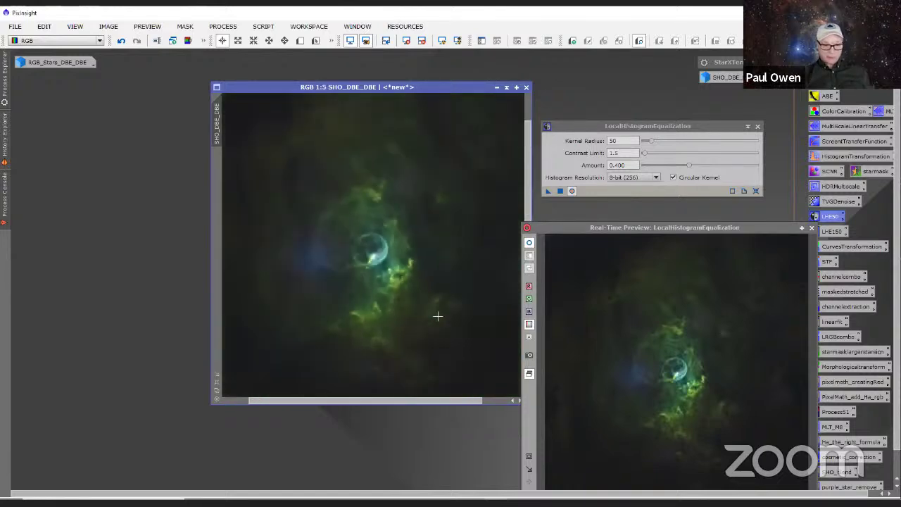
pyautogui.scroll(2, 437, 316)
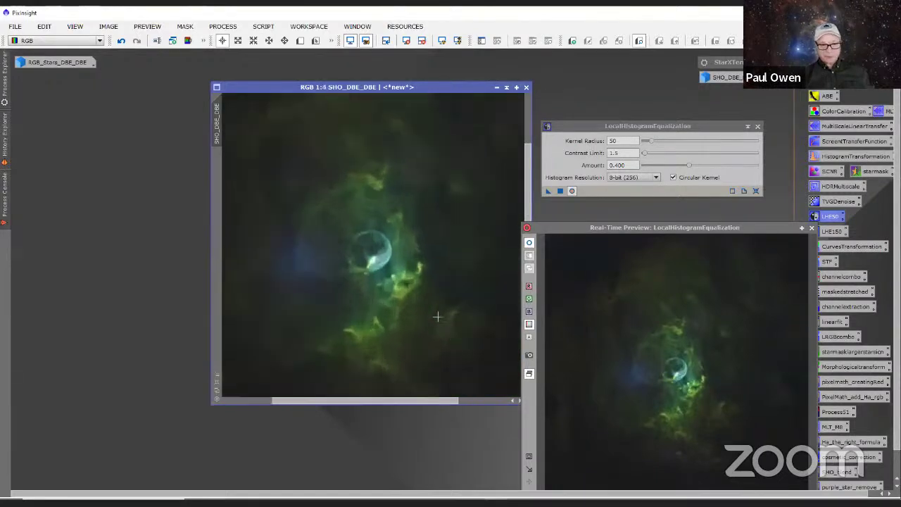
# - Close LocalHistogramEqualization and its real-time preview, and move the SHO_DBE_DBE image to make room beside it
pyautogui.click(756, 127)
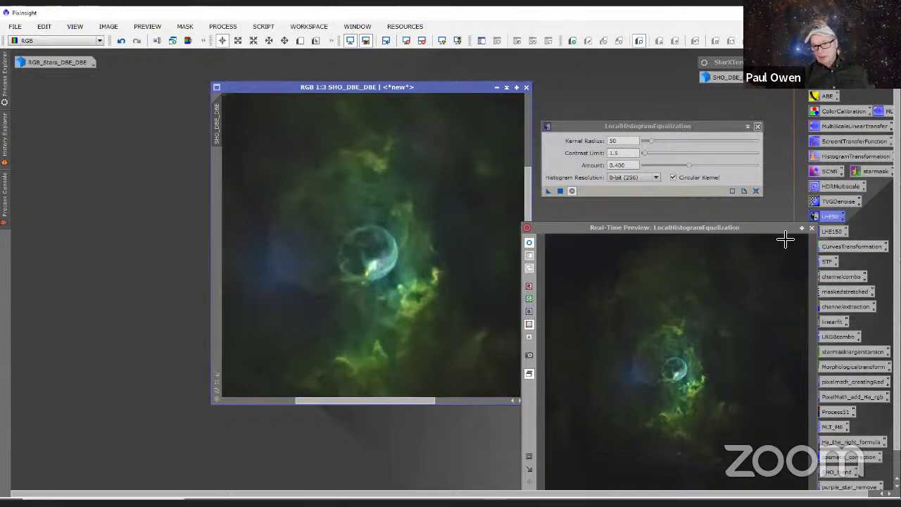
pyautogui.click(810, 228)
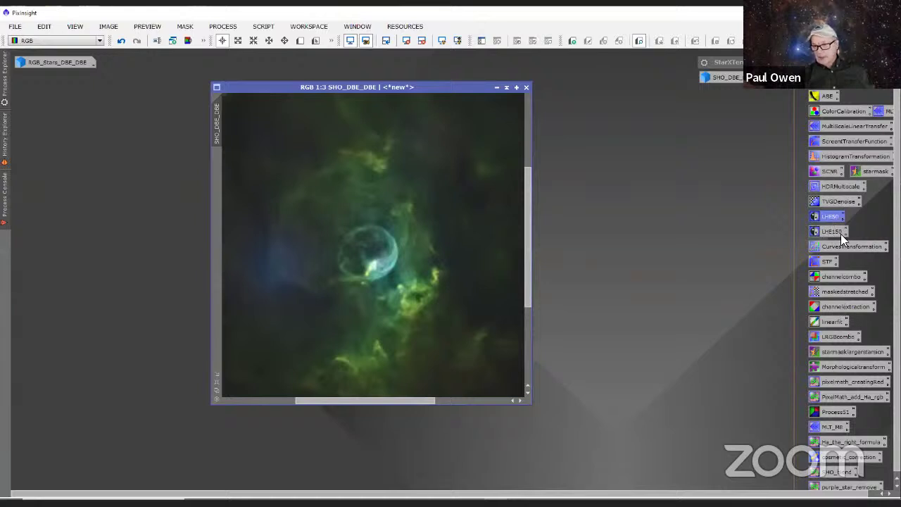
pyautogui.moveTo(443, 90); pyautogui.dragTo(436, 89)
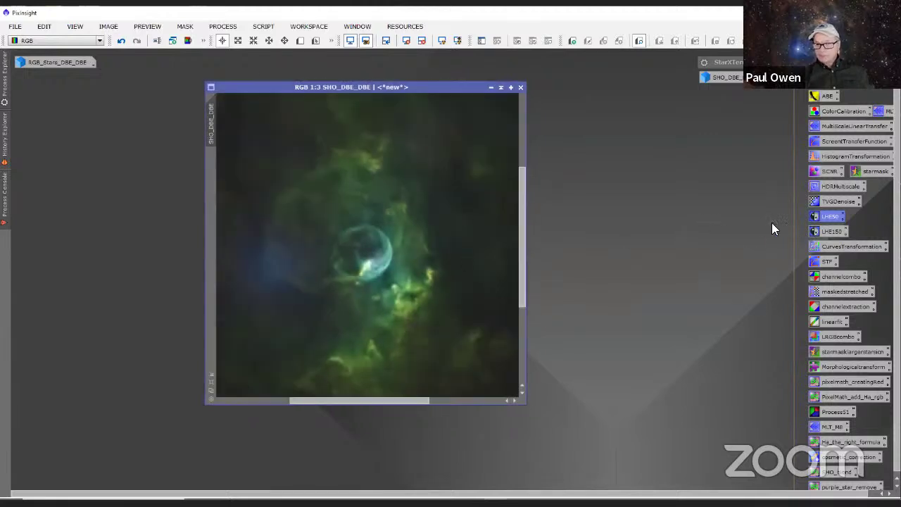
pyautogui.moveTo(443, 90); pyautogui.dragTo(428, 107)
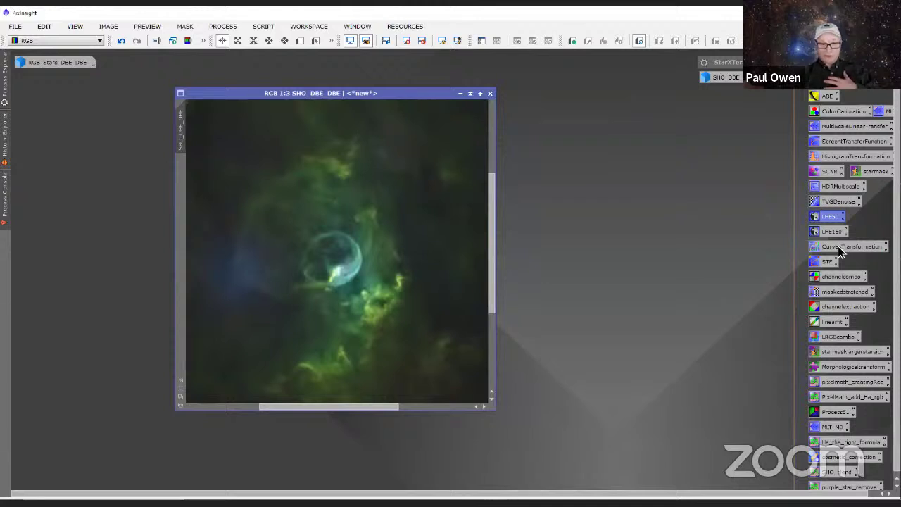
# - Open the saved CurvesTransformation process beside SHO_DBE_DBE and show the image at 1:5
pyautogui.moveTo(837, 245); pyautogui.dragTo(598, 171)
pyautogui.doubleClick(600, 172)
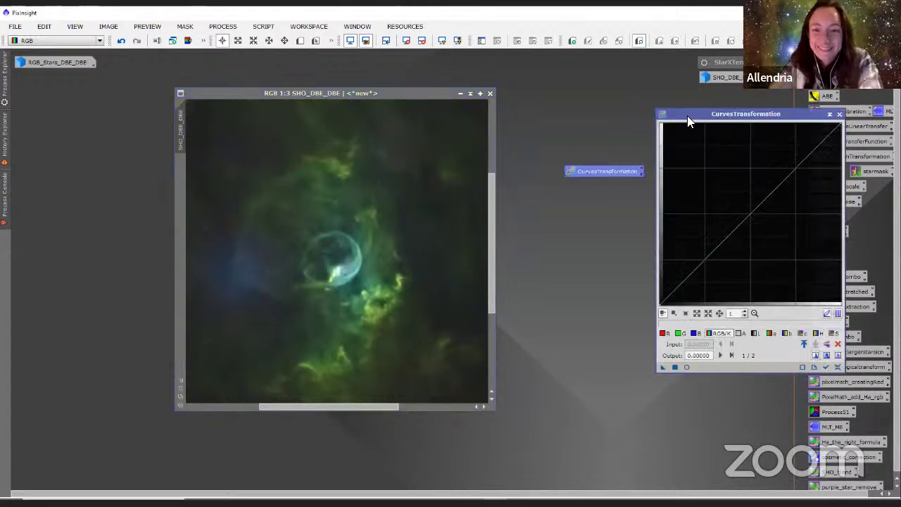
pyautogui.moveTo(687, 116); pyautogui.dragTo(559, 115)
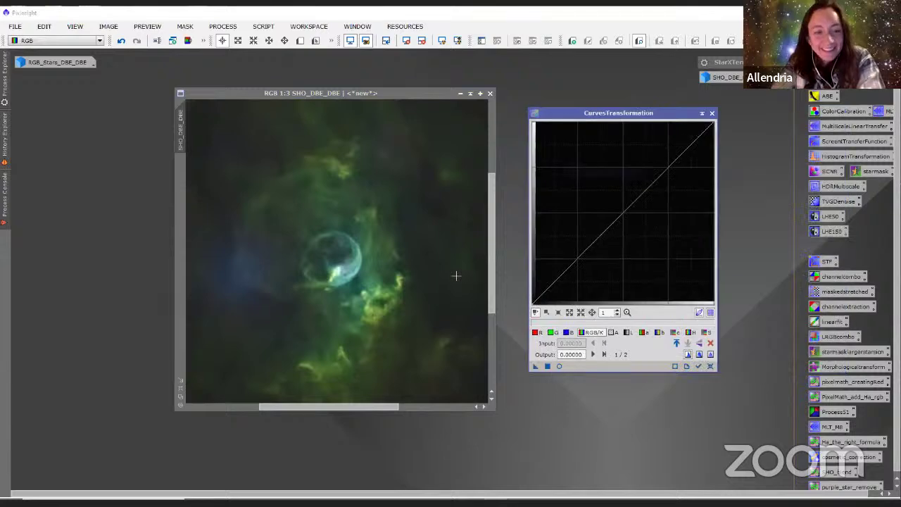
pyautogui.click(456, 275)
pyautogui.scroll(-1, 456, 276)
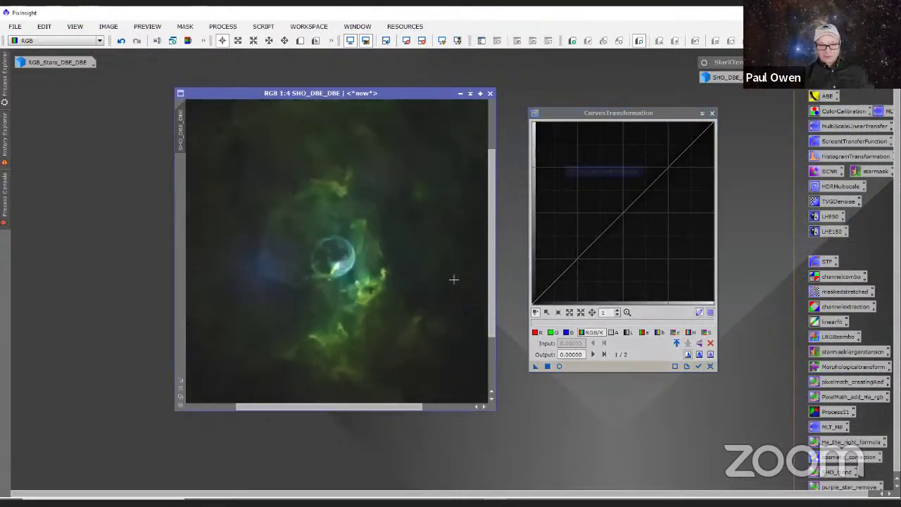
pyautogui.scroll(-1, 454, 279)
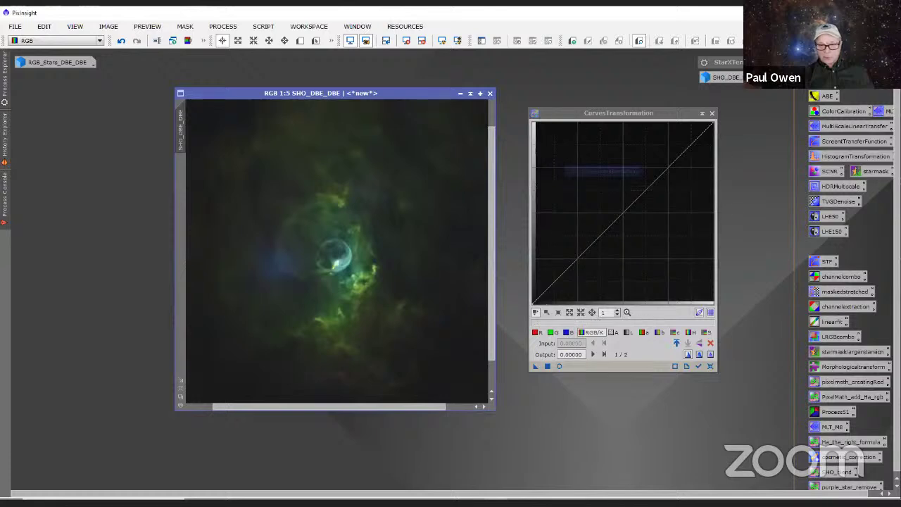
# - Reset CurvesTransformation, start its real-time preview, and enlarge the preview window over the image beside the curve editor
pyautogui.click(709, 368)
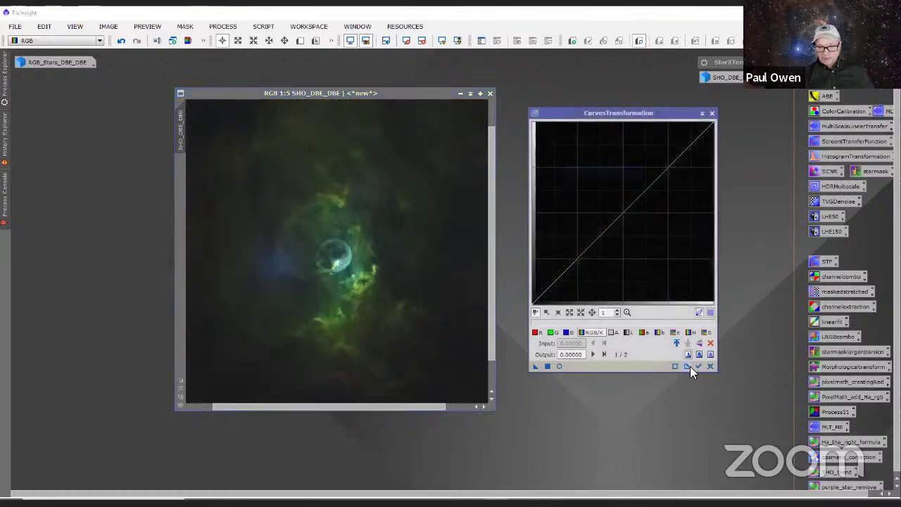
pyautogui.click(559, 366)
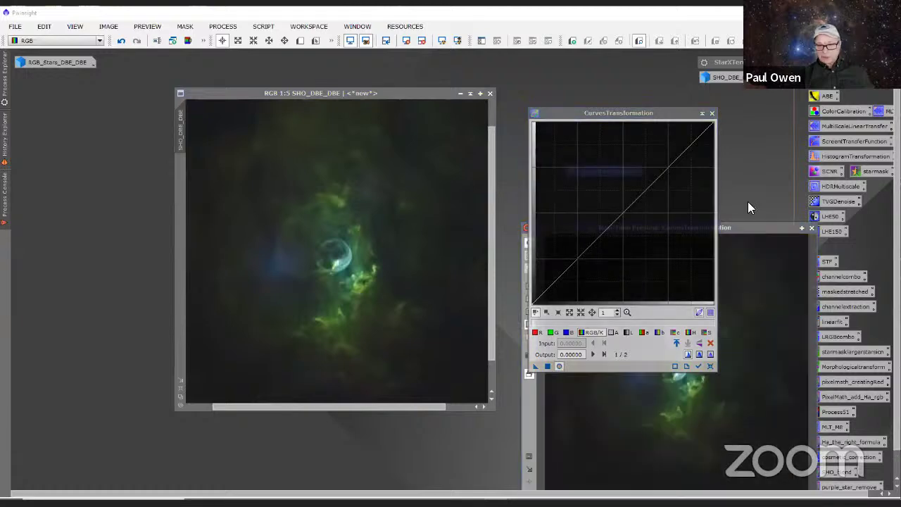
pyautogui.moveTo(750, 225); pyautogui.dragTo(446, 154)
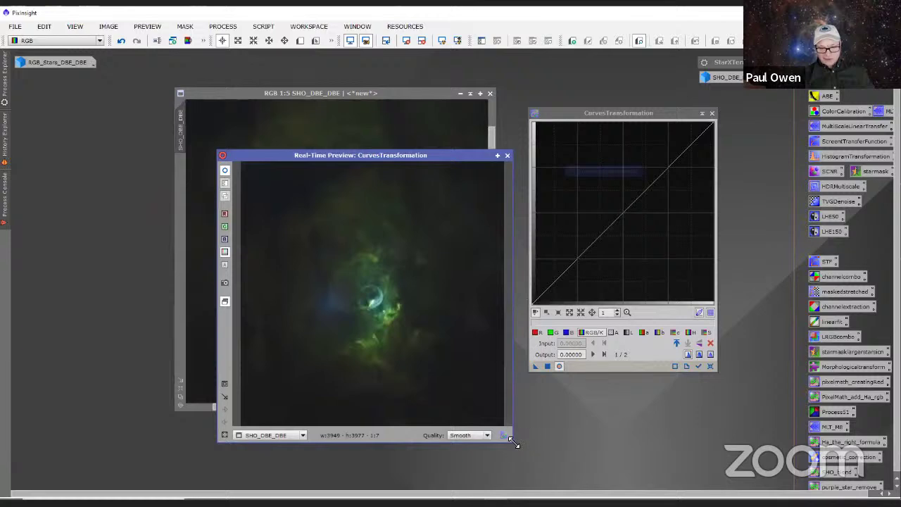
pyautogui.moveTo(514, 448); pyautogui.dragTo(622, 491)
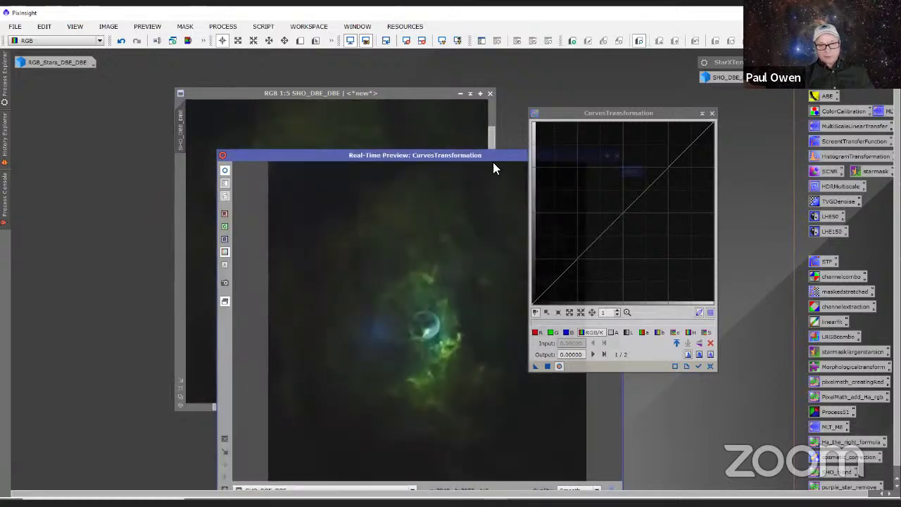
pyautogui.moveTo(493, 169); pyautogui.dragTo(407, 86)
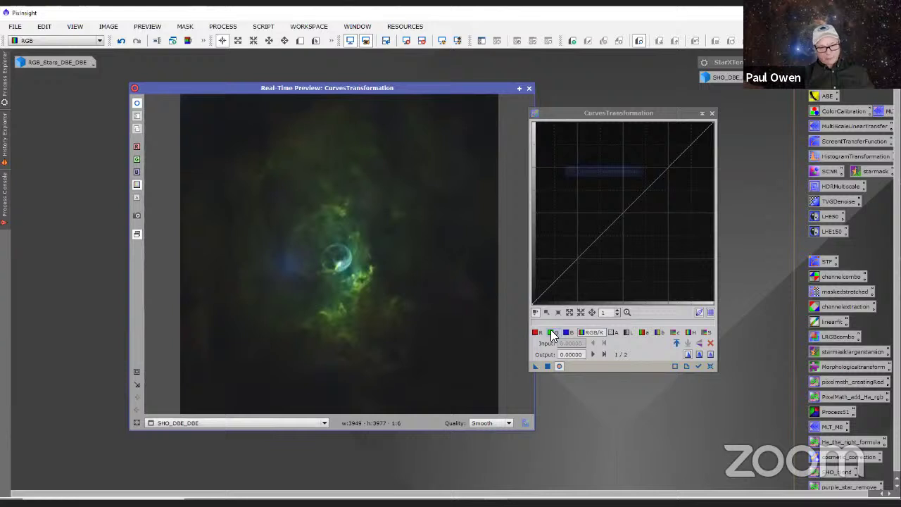
# - Try a green-channel curve point at input about 0.24 and output about 0.244
pyautogui.click(553, 333)
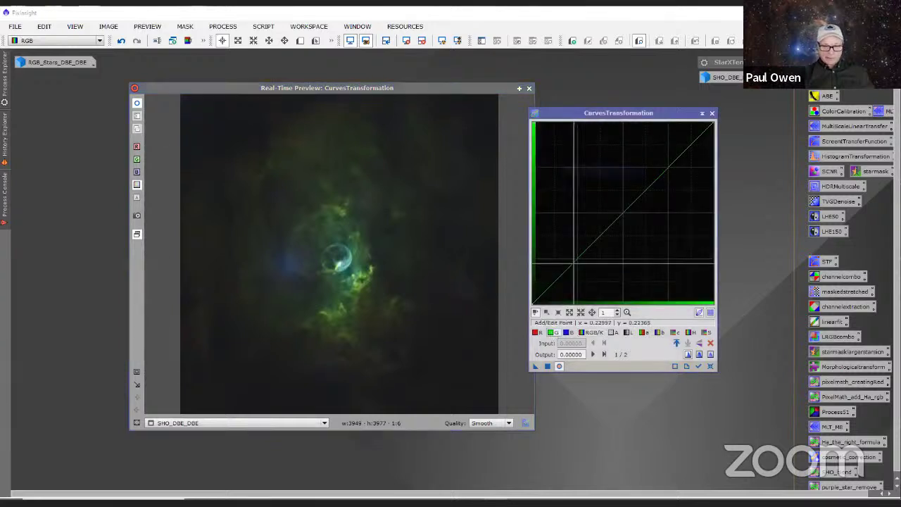
pyautogui.click(576, 264)
pyautogui.moveTo(576, 265); pyautogui.dragTo(576, 260)
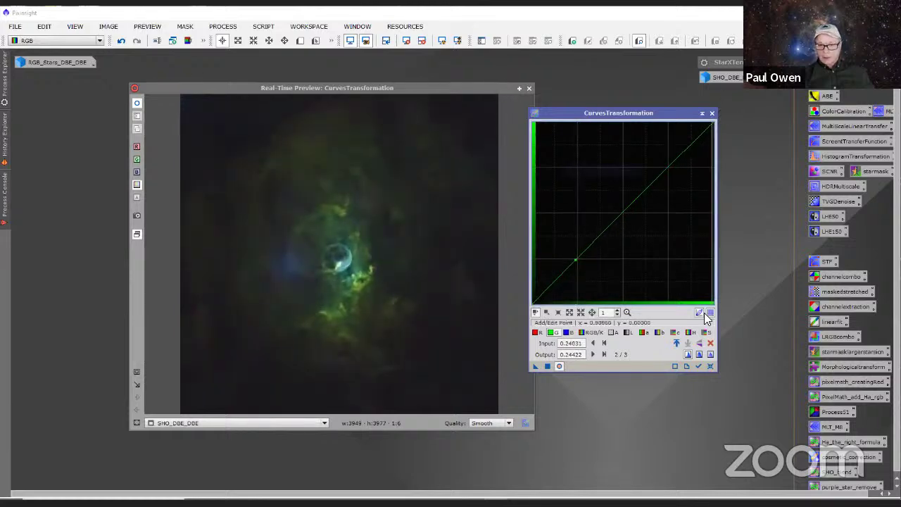
# - Try reshaping the CIE a* curve with several points in the preview, and reset all CurvesTransformation curves
pyautogui.click(643, 333)
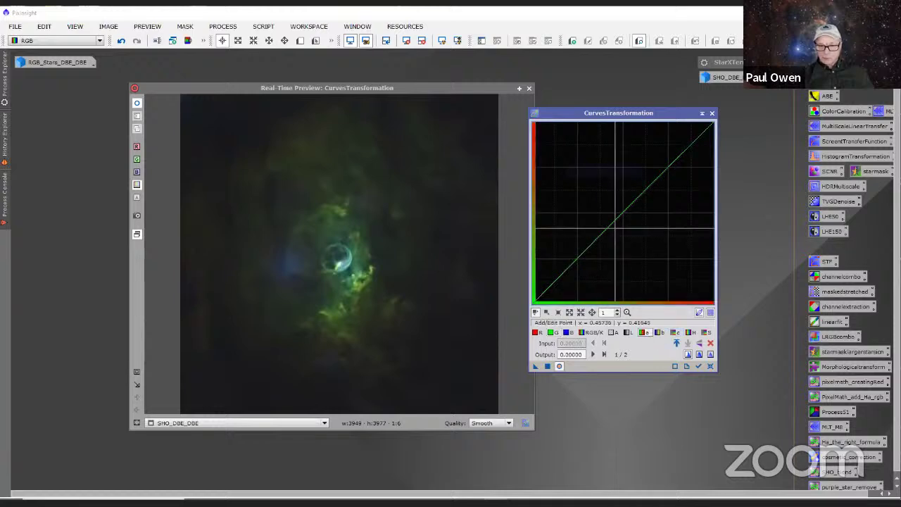
pyautogui.moveTo(622, 216)
pyautogui.mouseDown()
pyautogui.moveTo(628, 221)
pyautogui.moveTo(620, 207)
pyautogui.mouseUp()
pyautogui.click(575, 259)
pyautogui.moveTo(574, 259)
pyautogui.mouseDown()
pyautogui.moveTo(566, 235)
pyautogui.moveTo(582, 261)
pyautogui.mouseUp()
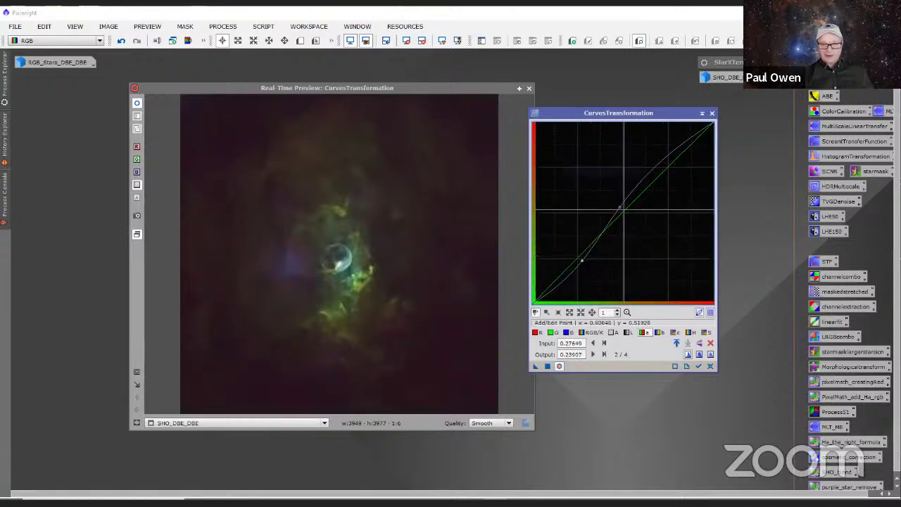
pyautogui.moveTo(656, 167); pyautogui.dragTo(655, 178)
pyautogui.doubleClick(619, 206)
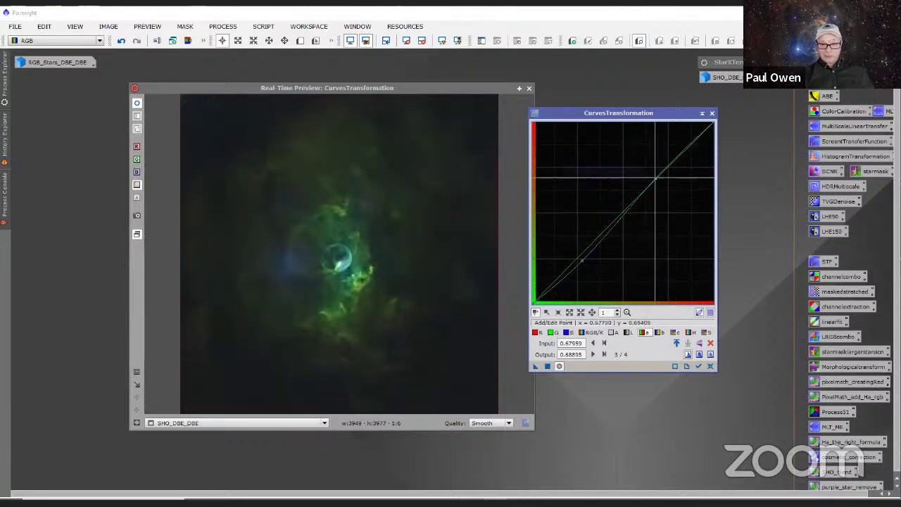
pyautogui.click(709, 365)
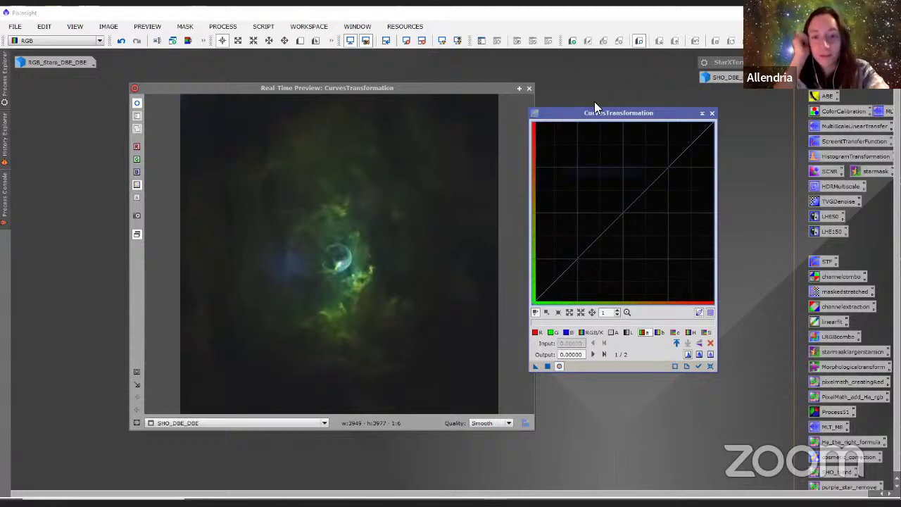
# - Shape the RGB/K curve with points at about input 0.279, output 0.247 and input 0.842, output 0.820
pyautogui.moveTo(594, 107); pyautogui.dragTo(629, 95)
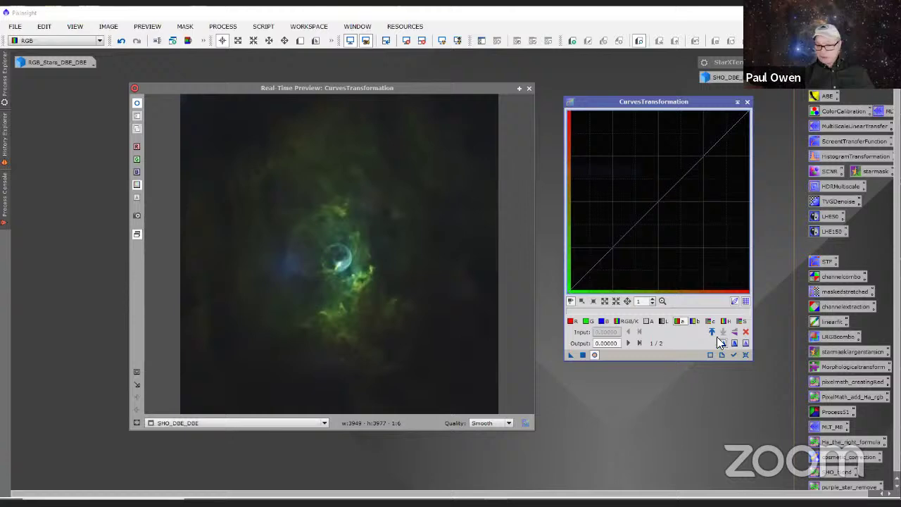
pyautogui.click(636, 323)
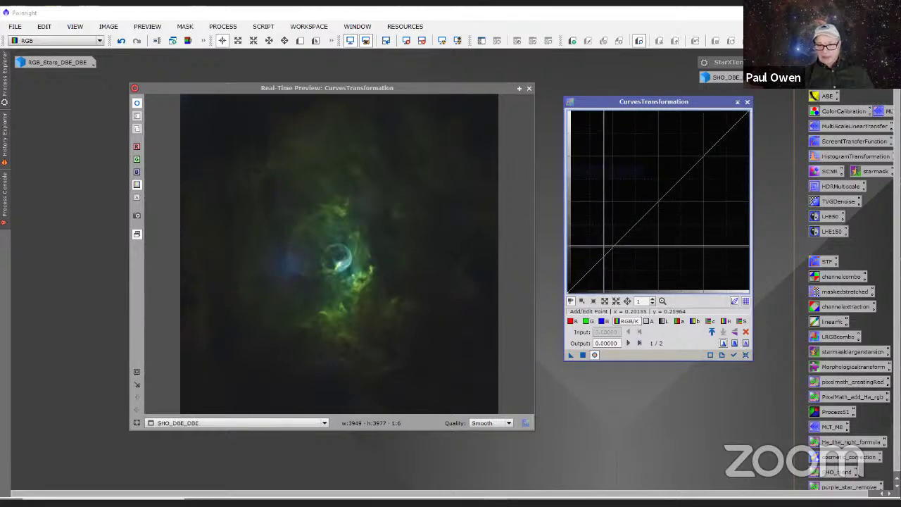
pyautogui.moveTo(613, 246); pyautogui.dragTo(617, 252)
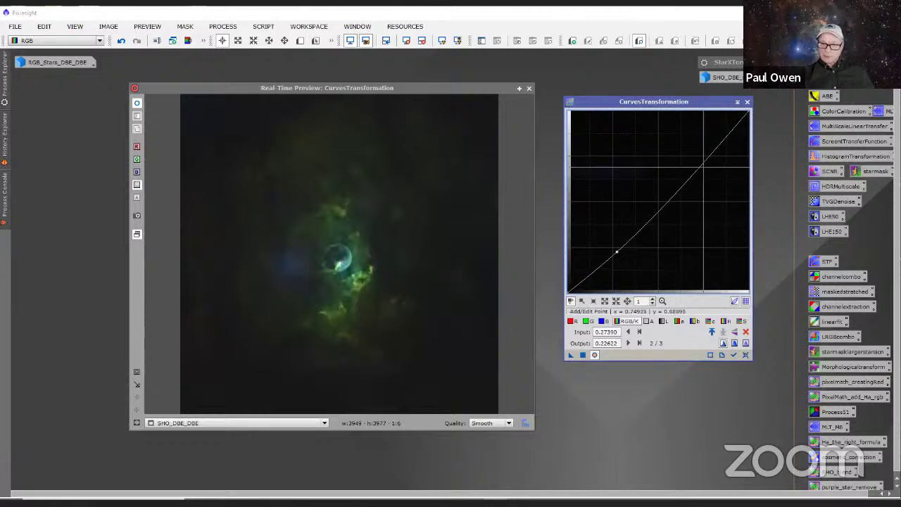
pyautogui.moveTo(701, 164); pyautogui.dragTo(719, 143)
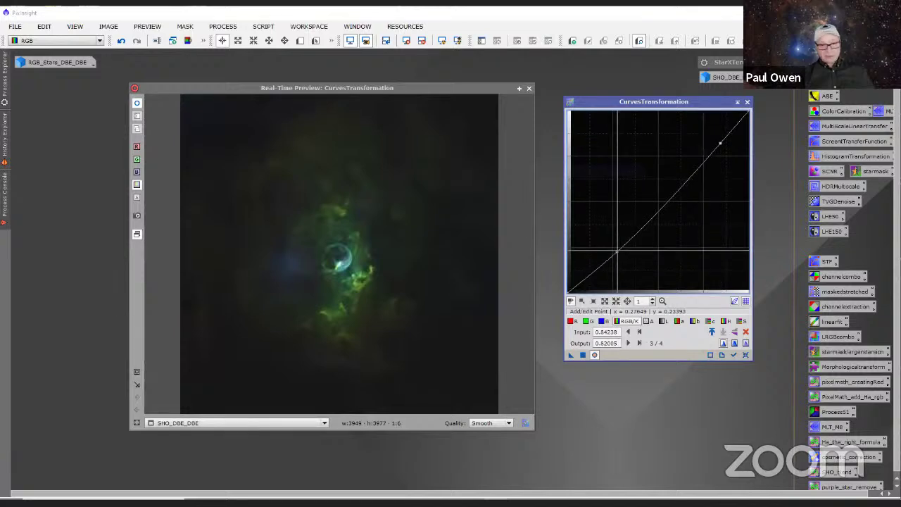
pyautogui.moveTo(617, 252)
pyautogui.mouseDown()
pyautogui.moveTo(616, 259)
pyautogui.moveTo(618, 247)
pyautogui.mouseUp()
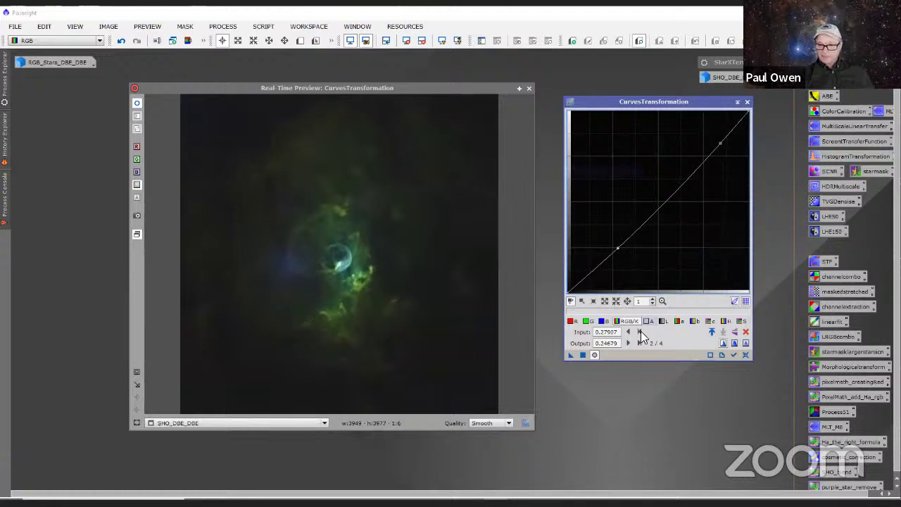
# - Shape the lightness curve with points at about input 0.227, output 0.234 and input 0.739, output 0.802
pyautogui.click(661, 321)
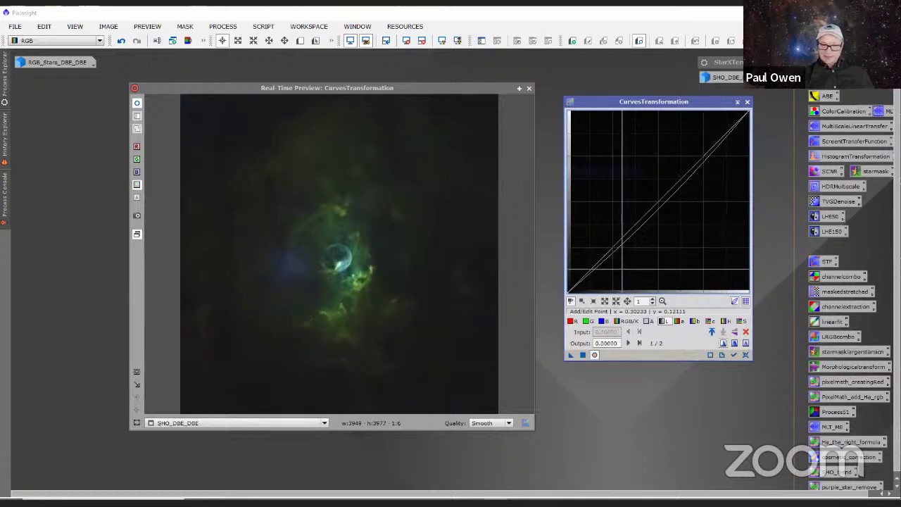
pyautogui.moveTo(610, 257); pyautogui.dragTo(606, 231)
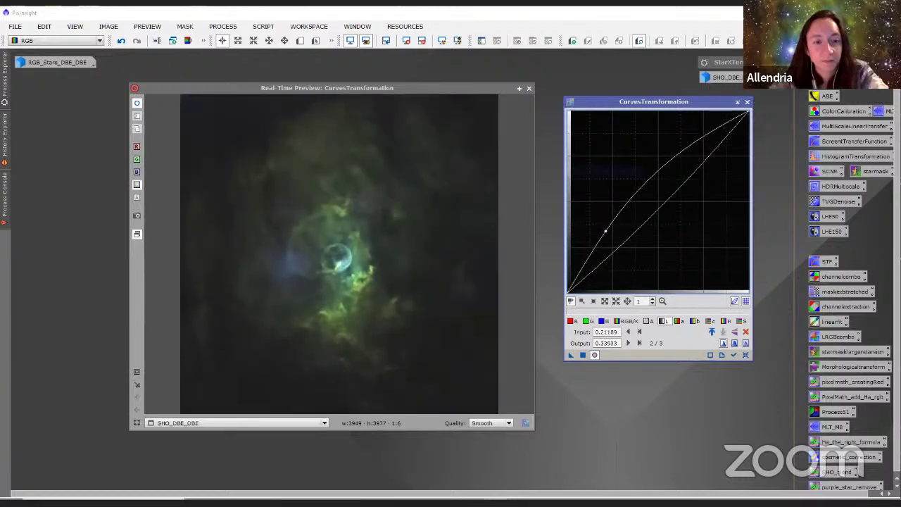
pyautogui.moveTo(606, 231); pyautogui.dragTo(609, 252)
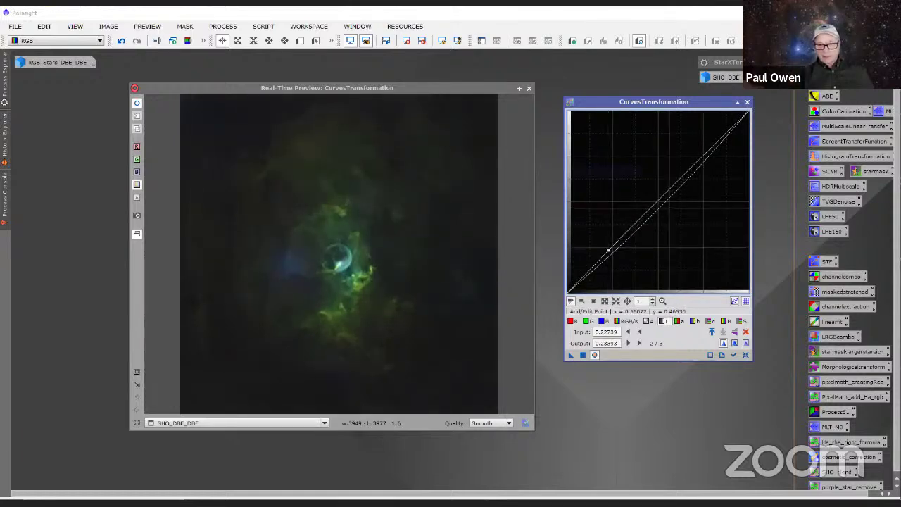
pyautogui.click(689, 159)
pyautogui.moveTo(689, 159); pyautogui.dragTo(703, 146)
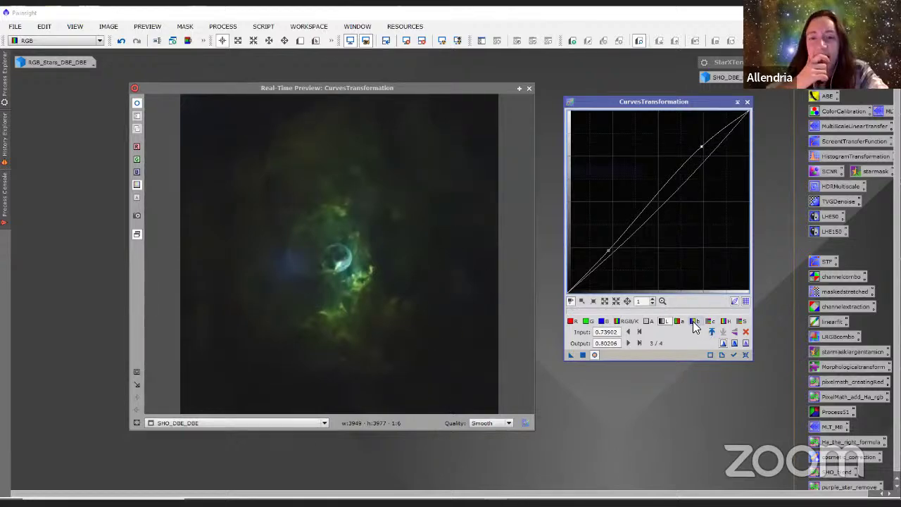
# - Bend the hue curve downward with points at about input 0.543, output 0.393 and input 0.269, output 0.123
pyautogui.click(724, 322)
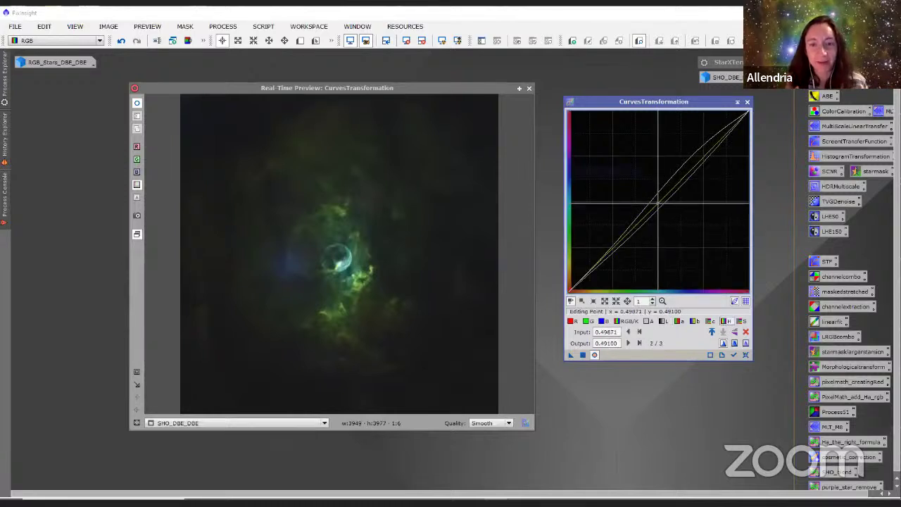
pyautogui.moveTo(663, 202); pyautogui.dragTo(663, 218)
pyautogui.moveTo(665, 220); pyautogui.dragTo(666, 222)
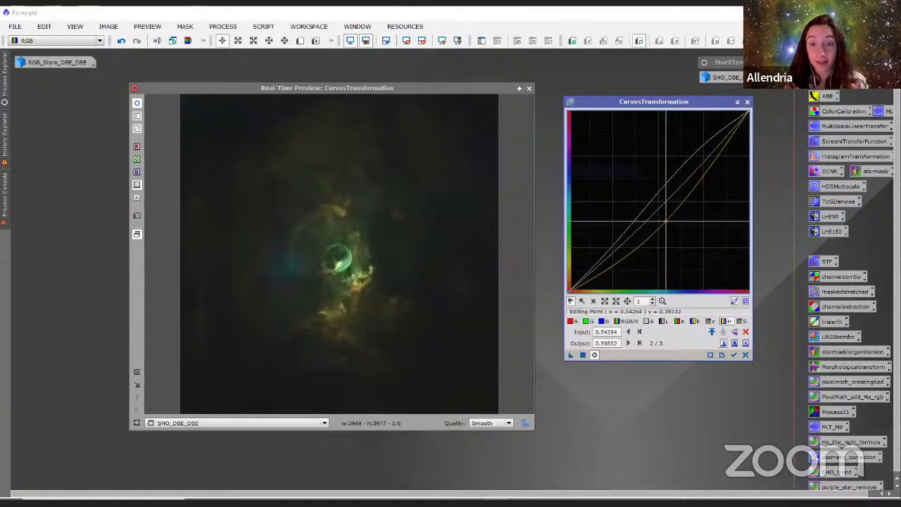
pyautogui.click(610, 248)
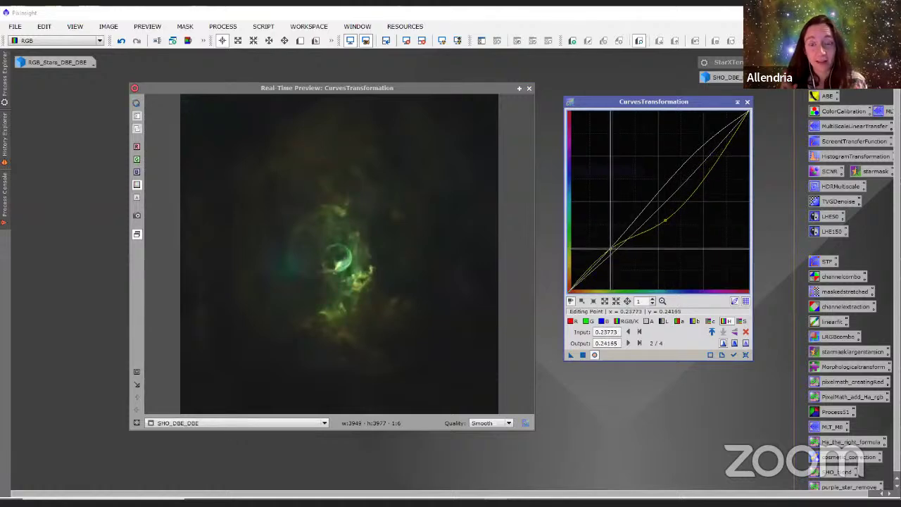
pyautogui.moveTo(611, 248); pyautogui.dragTo(615, 270)
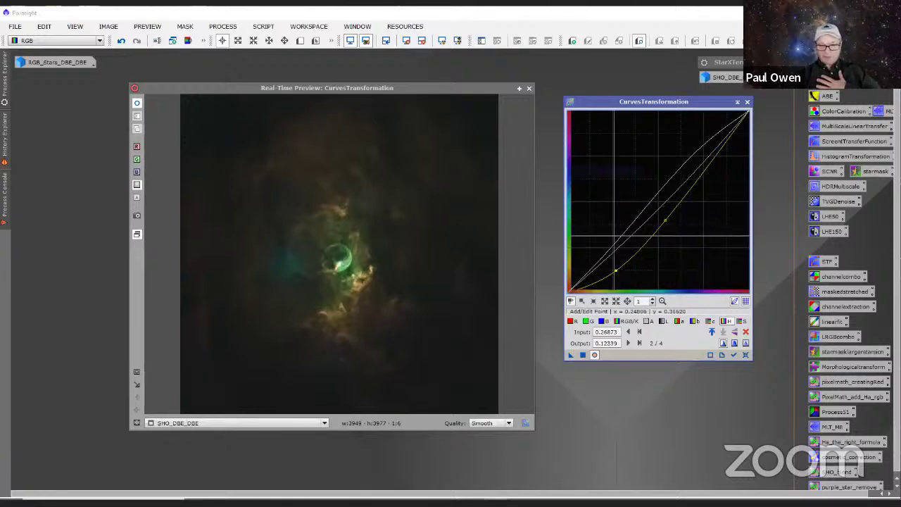
# - Add a CIE b* curve point at about input 0.491, output 0.491, and move the preview off the SHO_DBE_DBE image
pyautogui.click(694, 321)
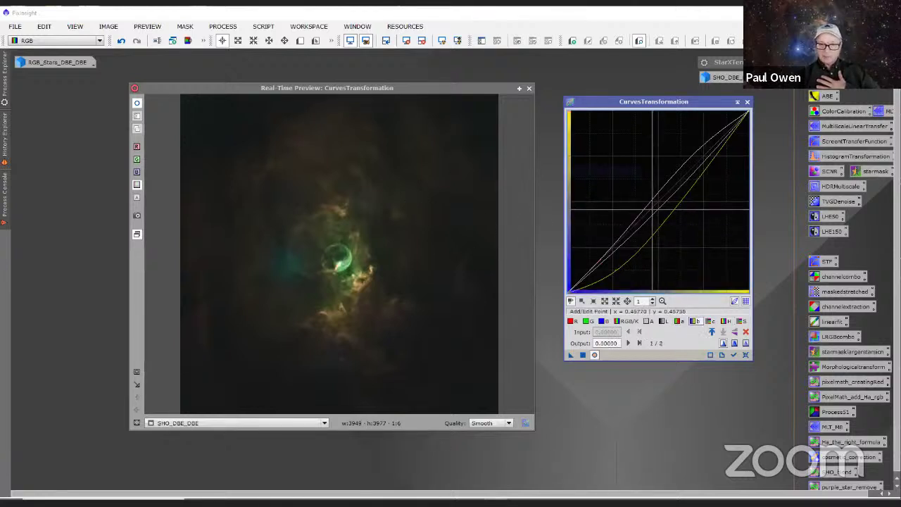
pyautogui.click(655, 209)
pyautogui.moveTo(655, 207); pyautogui.dragTo(656, 202)
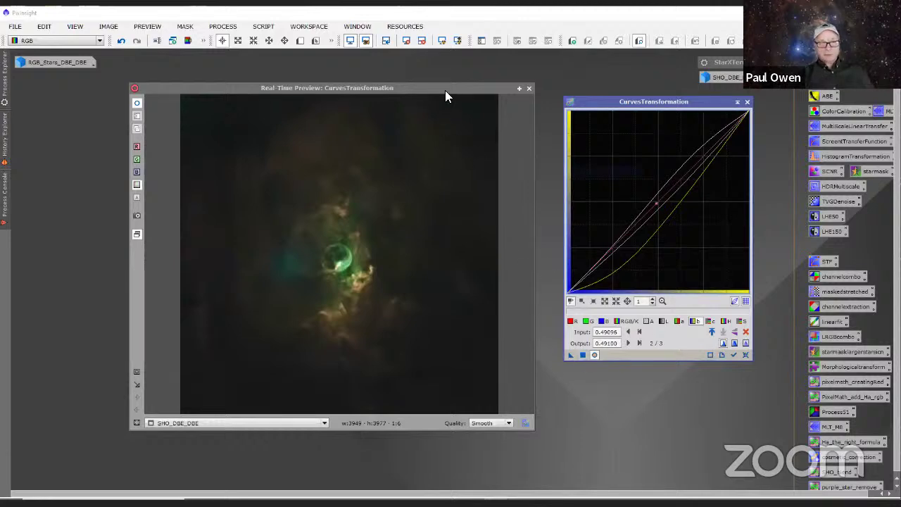
pyautogui.moveTo(445, 90); pyautogui.dragTo(501, 332)
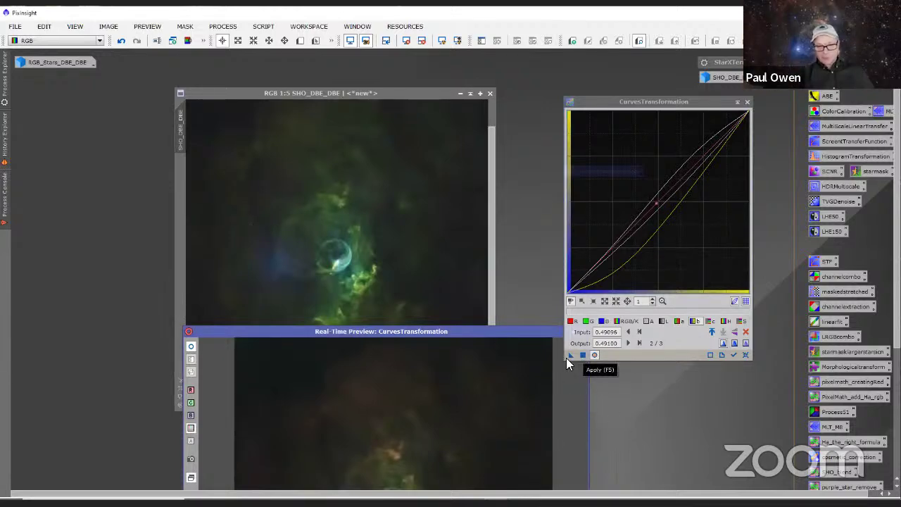
# - Apply the CurvesTransformation to the SHO_DBE_DBE image, and close its real-time preview and process window
pyautogui.moveTo(569, 355); pyautogui.dragTo(480, 297)
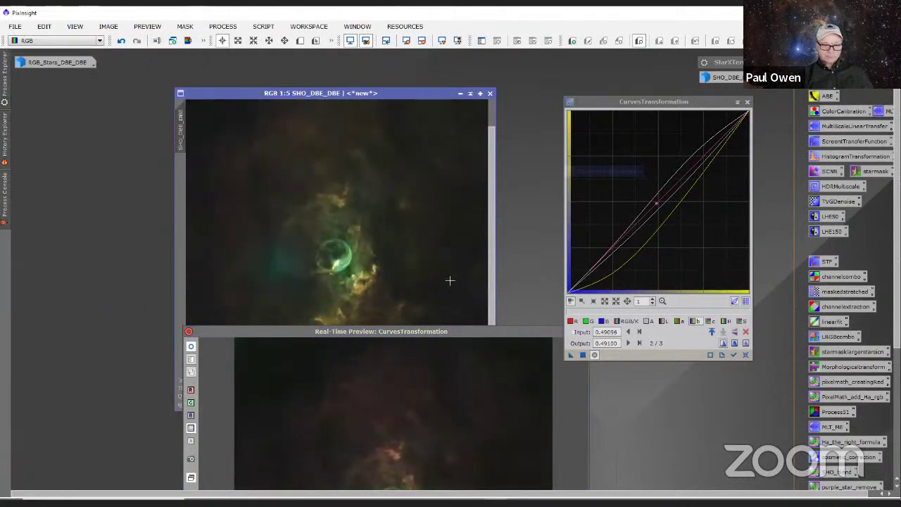
pyautogui.moveTo(507, 331); pyautogui.dragTo(434, 287)
pyautogui.click(479, 287)
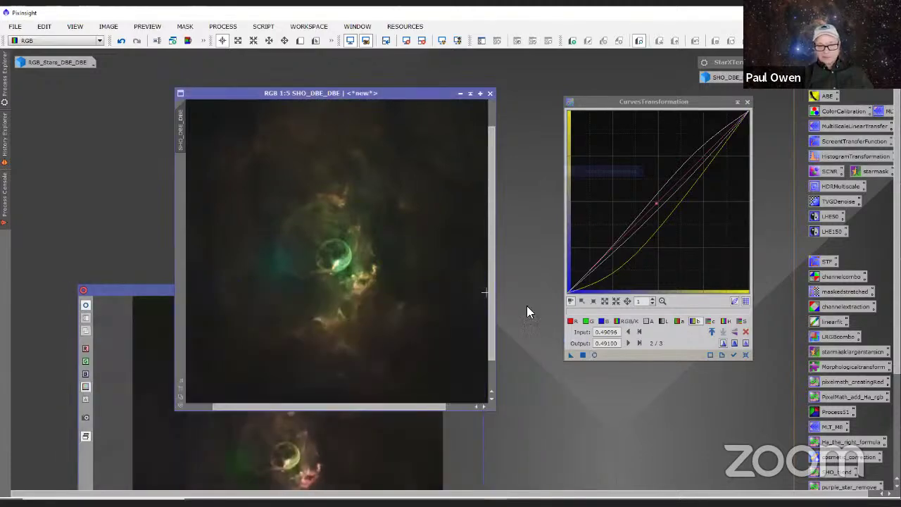
pyautogui.click(747, 104)
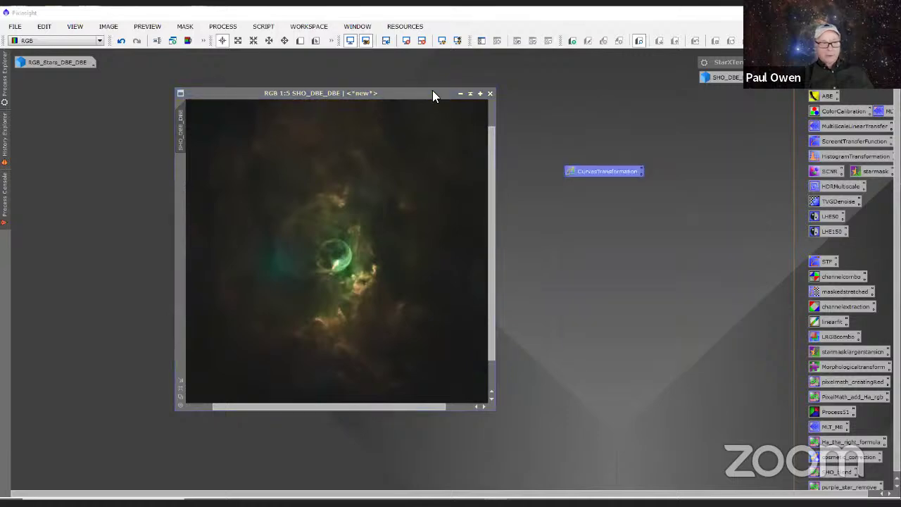
# - Restore the SHO_DBE_DBE_stars image and place it side by side with SHO_DBE_DBE
pyautogui.moveTo(432, 92); pyautogui.dragTo(318, 80)
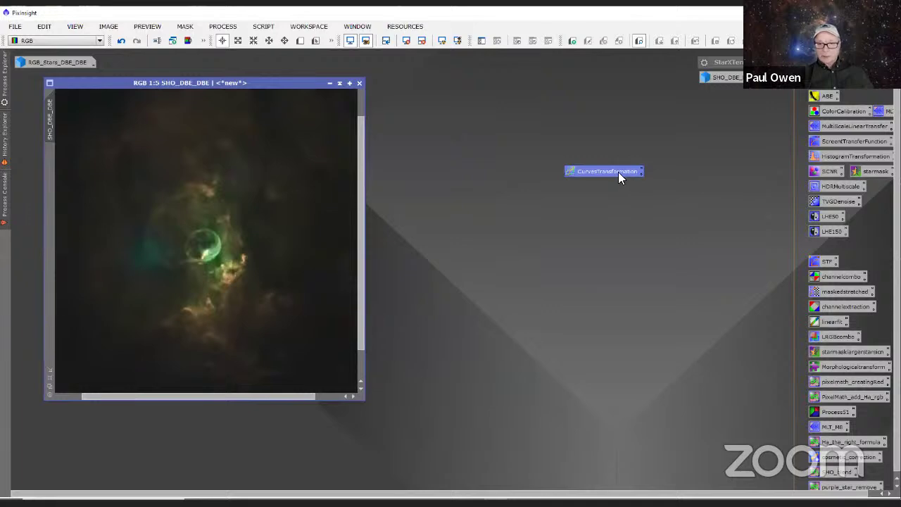
pyautogui.doubleClick(706, 79)
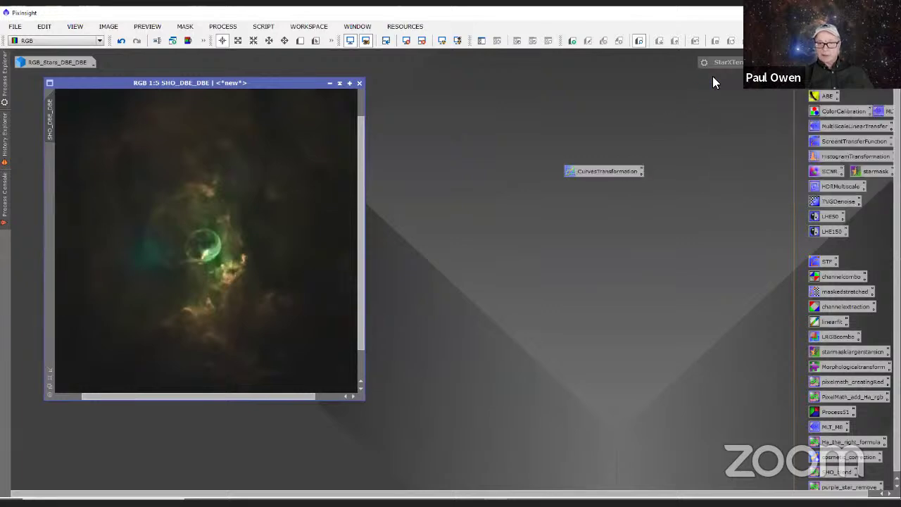
pyautogui.moveTo(446, 95); pyautogui.dragTo(438, 84)
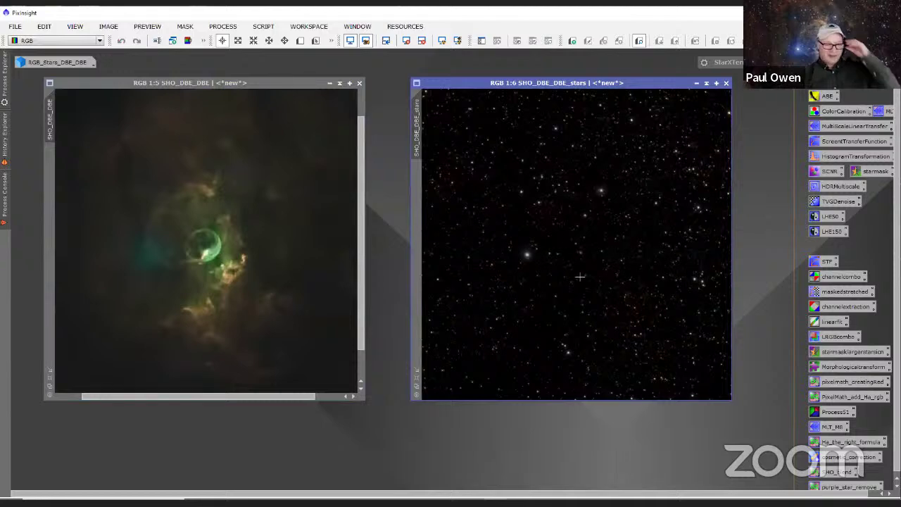
pyautogui.moveTo(274, 83); pyautogui.dragTo(320, 86)
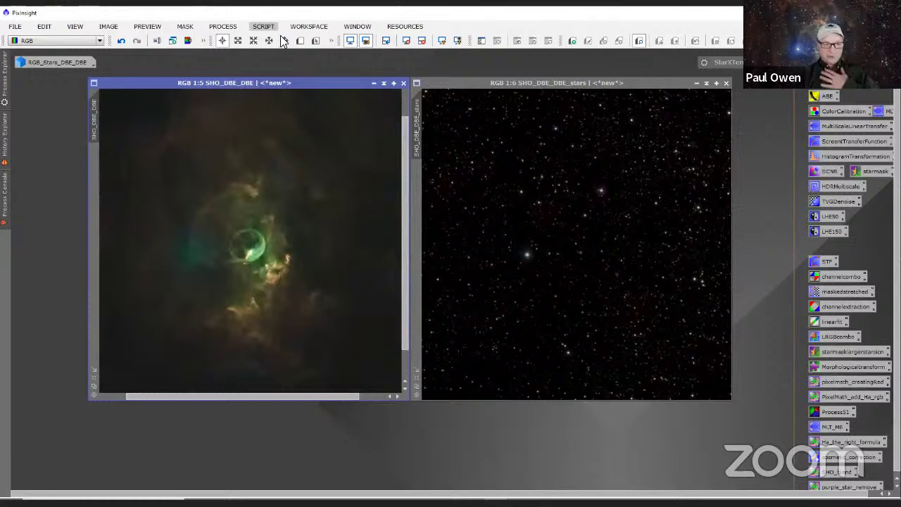
# - Add the stars back into the SHO_DBE_DBE image by applying the PixelMath expression SHO_DBE_DBE+SHO_DBE_DBE_stars
pyautogui.click(224, 27)
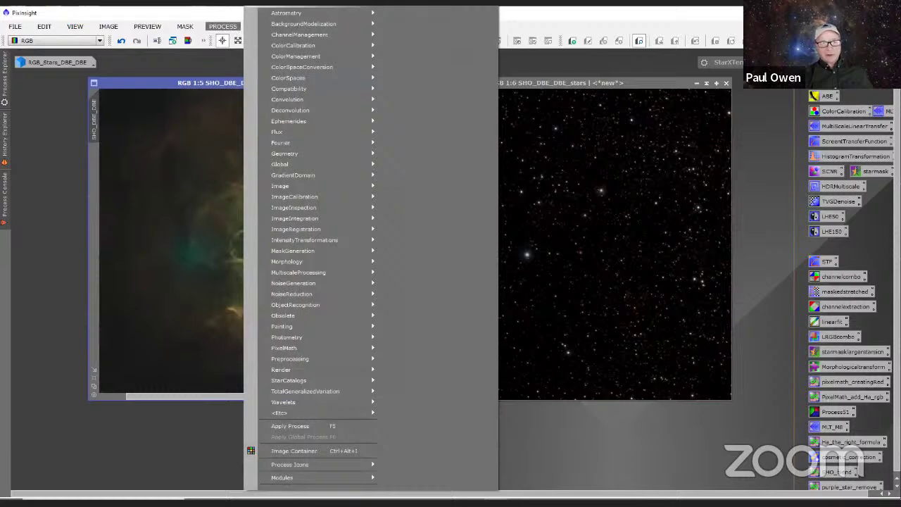
pyautogui.moveTo(285, 412)
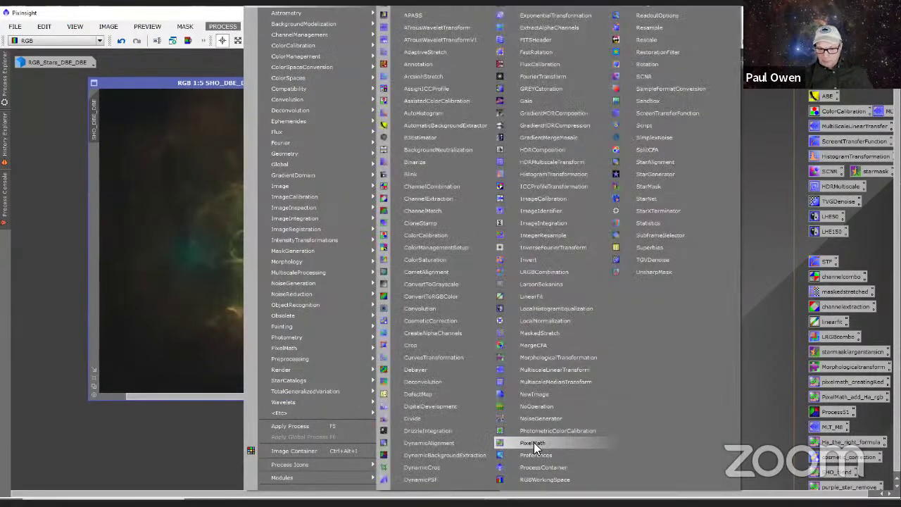
pyautogui.click(533, 442)
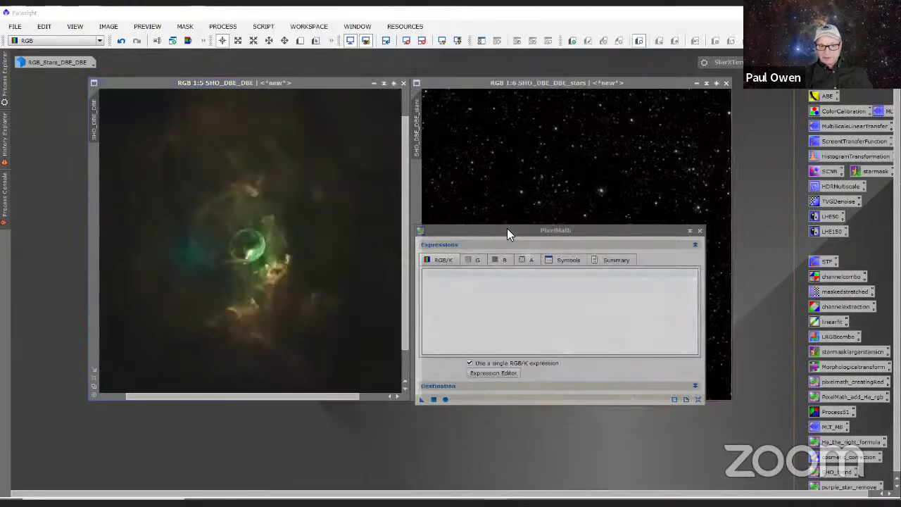
pyautogui.moveTo(506, 228); pyautogui.dragTo(511, 198)
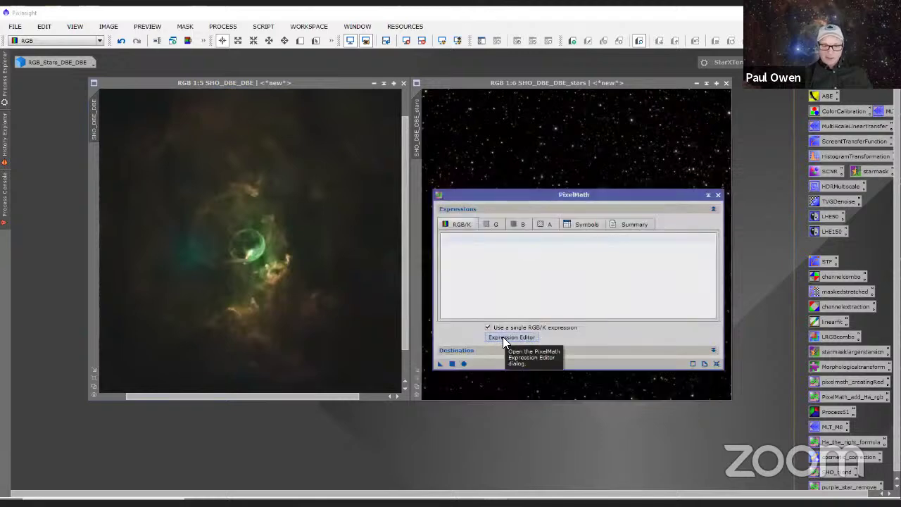
pyautogui.click(503, 336)
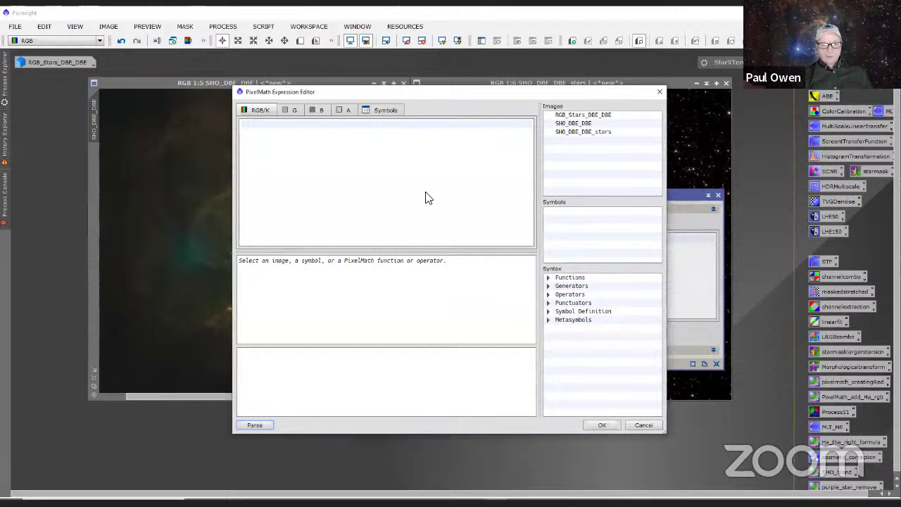
pyautogui.moveTo(390, 92); pyautogui.dragTo(398, 195)
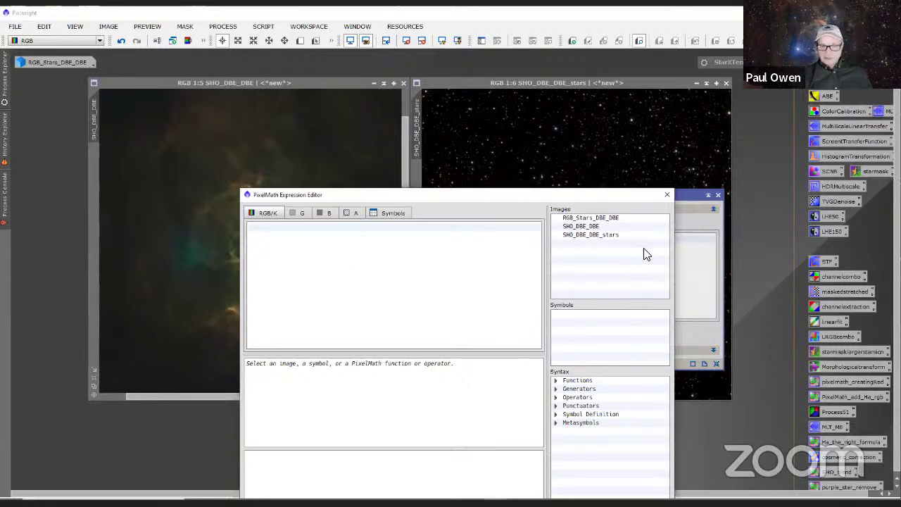
pyautogui.doubleClick(581, 228)
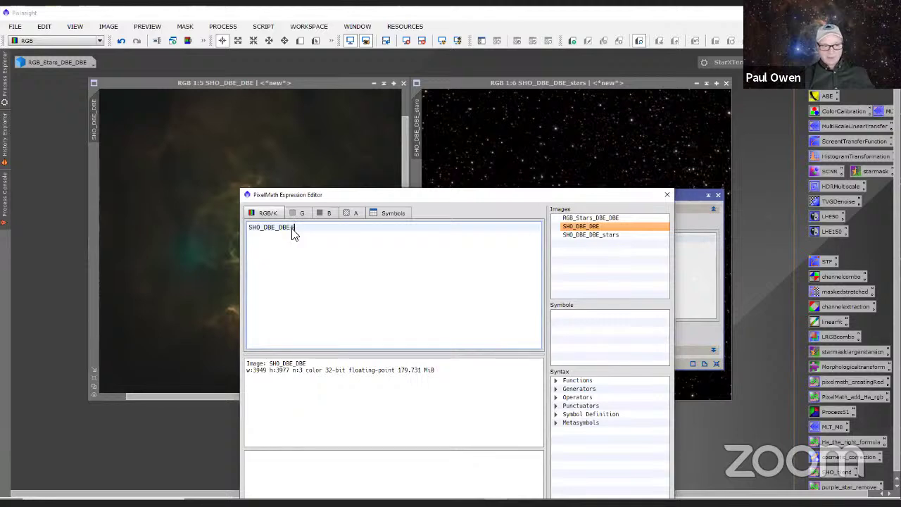
pyautogui.write('+')
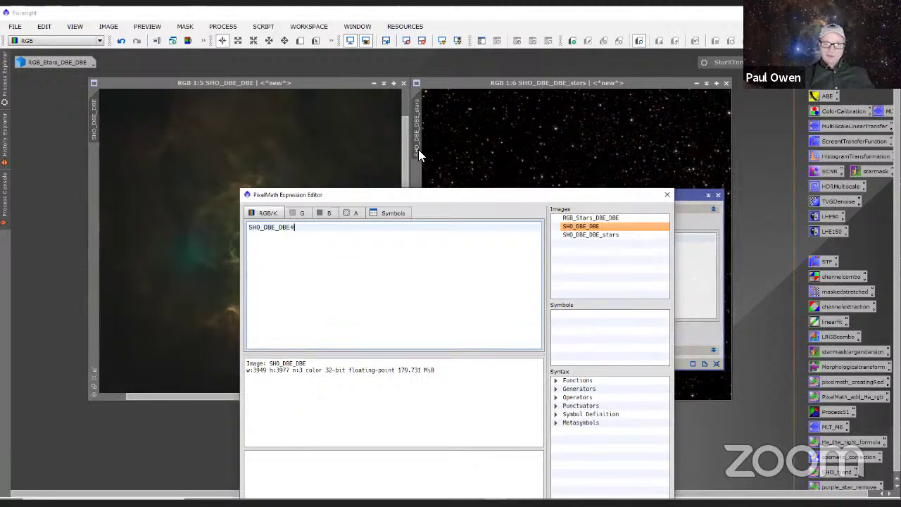
pyautogui.doubleClick(594, 232)
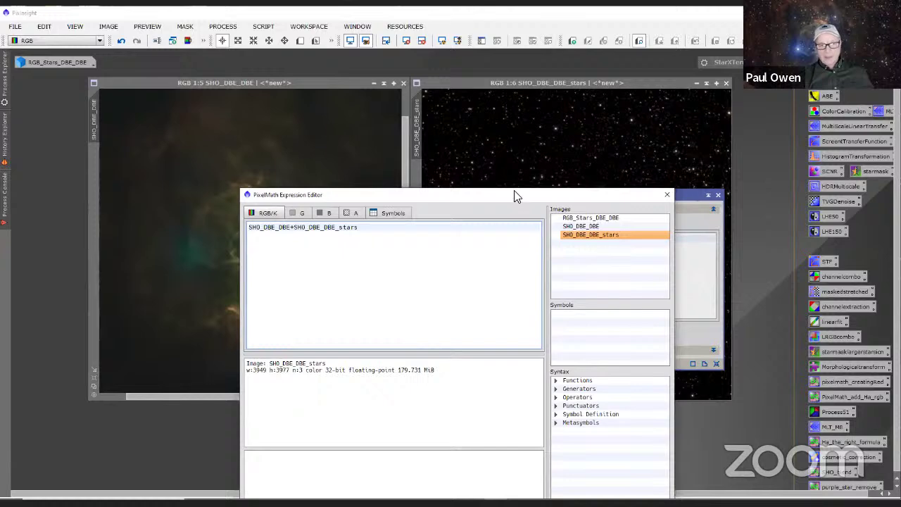
pyautogui.moveTo(514, 196); pyautogui.dragTo(514, 74)
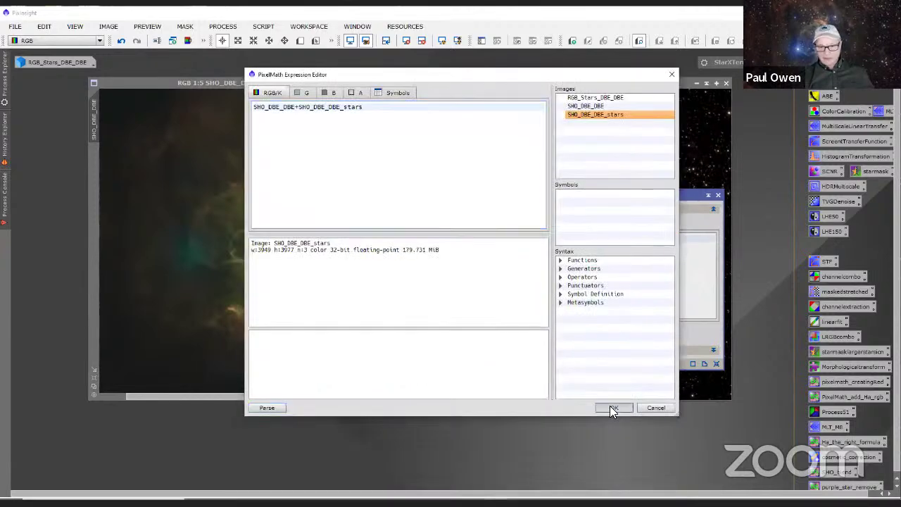
pyautogui.click(611, 408)
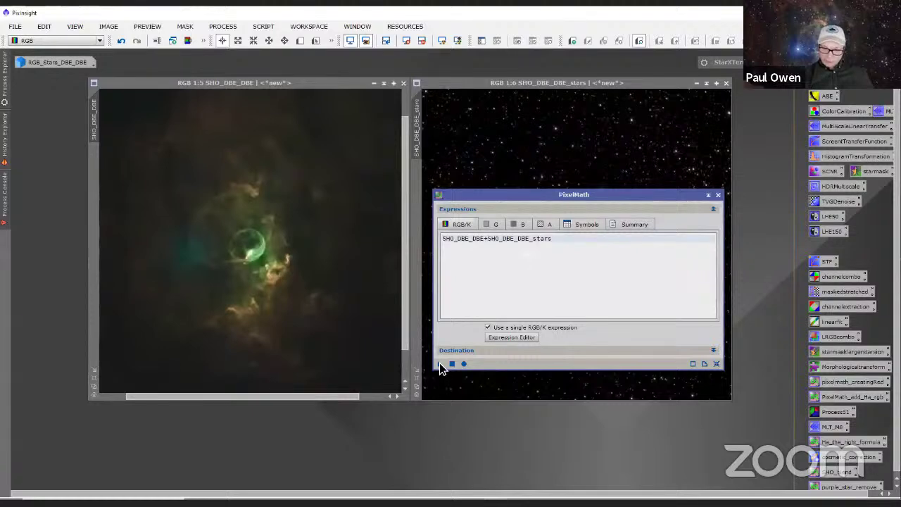
pyautogui.moveTo(439, 362); pyautogui.dragTo(387, 375)
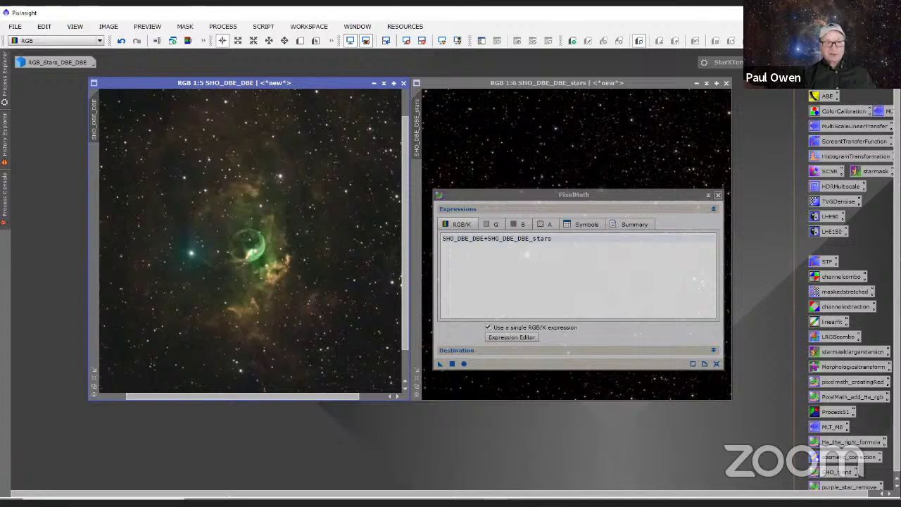
pyautogui.click(718, 194)
# - Iconize the SHO_DBE_DBE_stars image and reposition the combined SHO_DBE_DBE image in the workspace
pyautogui.moveTo(440, 85); pyautogui.dragTo(501, 108)
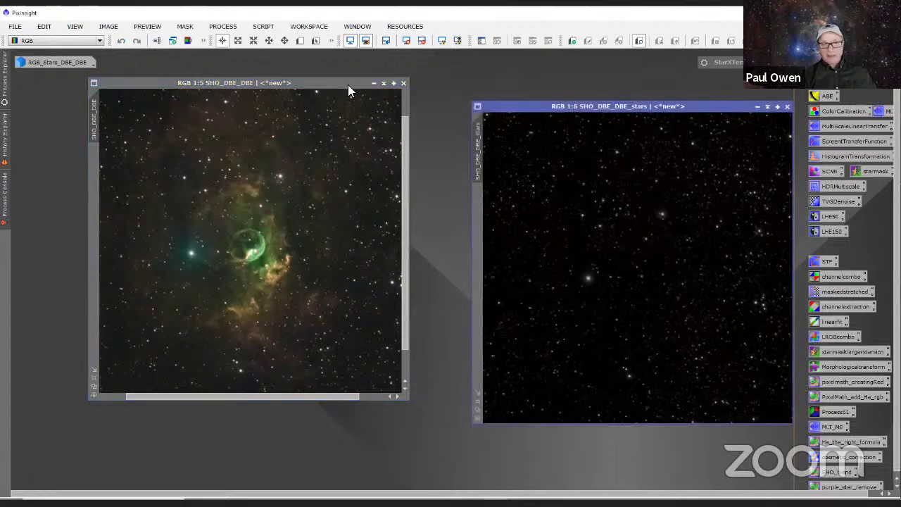
pyautogui.moveTo(349, 90); pyautogui.dragTo(406, 93)
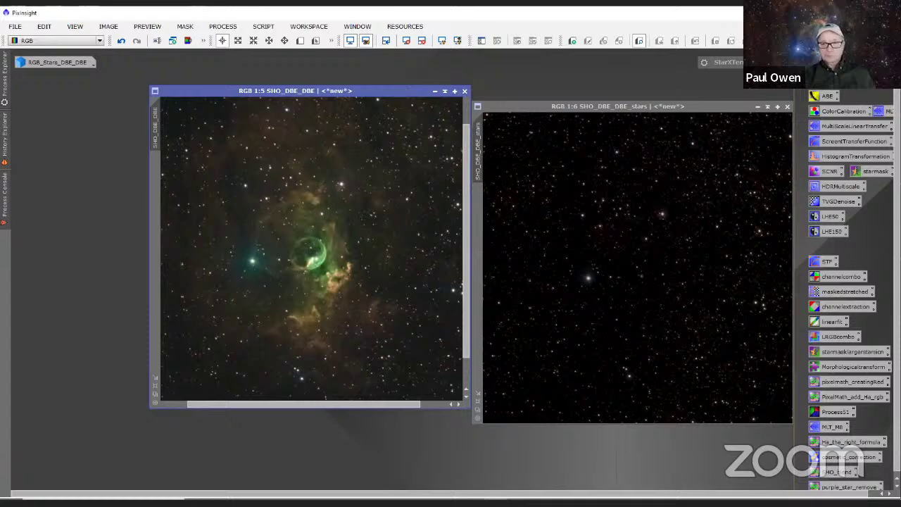
pyautogui.moveTo(711, 109); pyautogui.dragTo(711, 117)
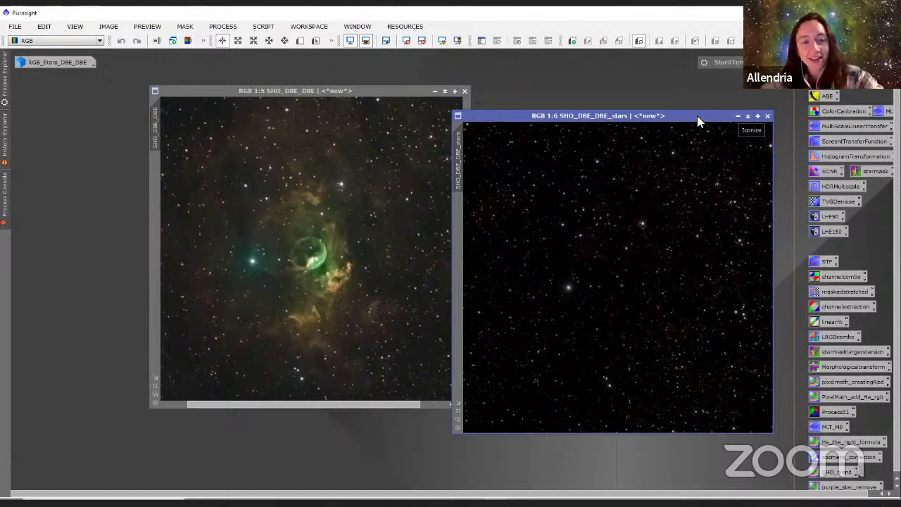
pyautogui.moveTo(696, 115); pyautogui.dragTo(709, 108)
pyautogui.click(749, 109)
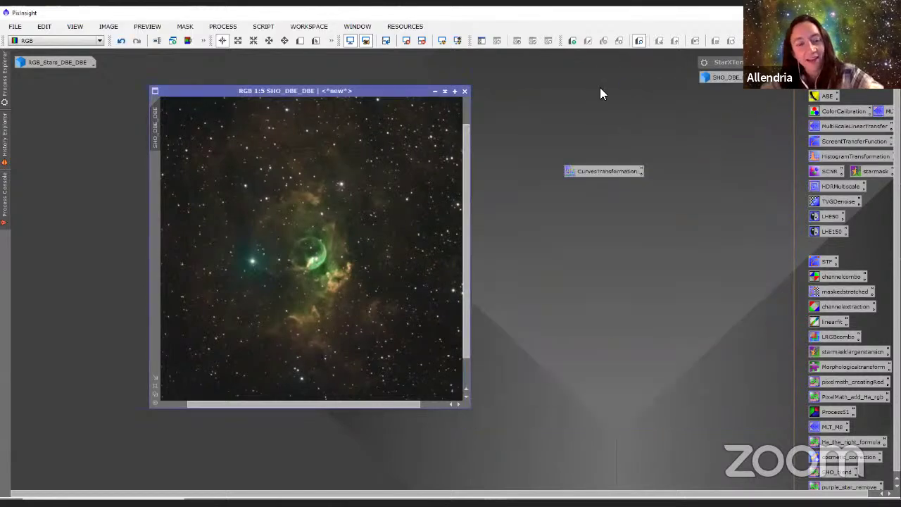
pyautogui.moveTo(426, 93); pyautogui.dragTo(474, 95)
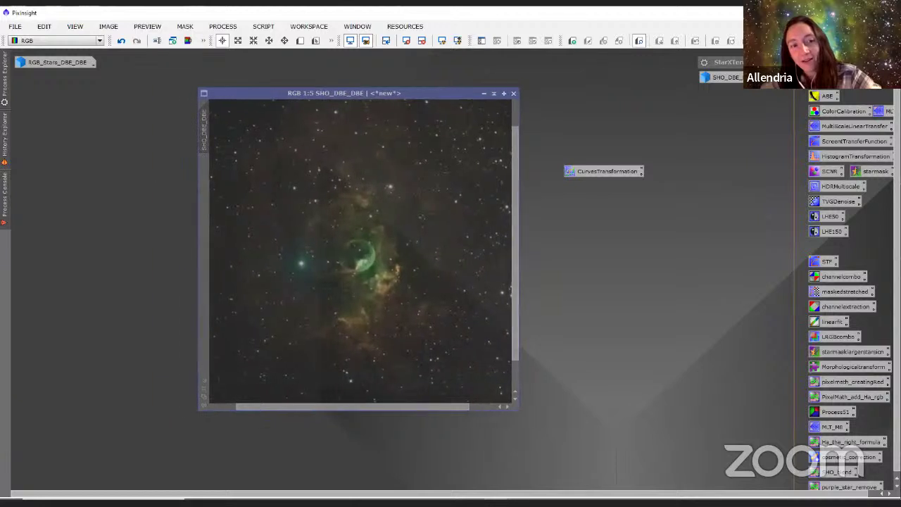
# - Examine the bubble, the surrounding nebulosity and the stars in the combined SHO_DBE_DBE image up close
pyautogui.scroll(2, 380, 273)
pyautogui.scroll(-1, 383, 269)
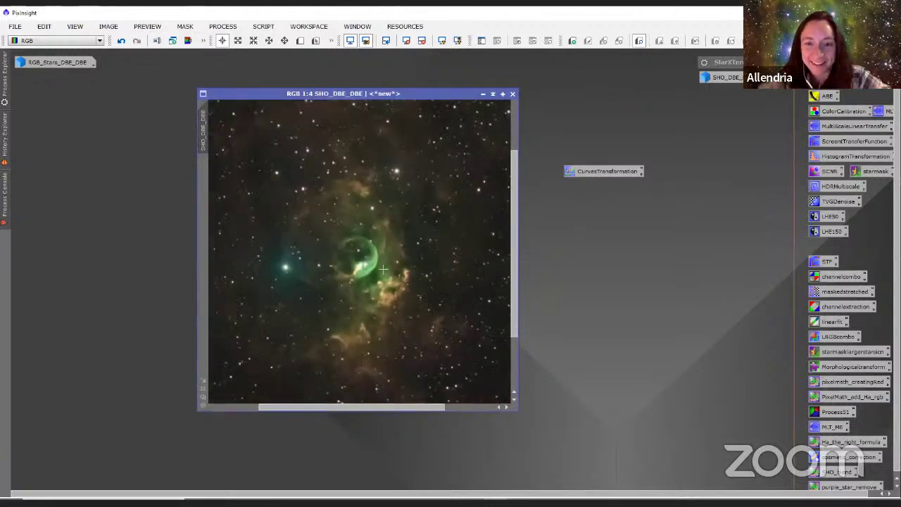
pyautogui.scroll(1, 383, 269)
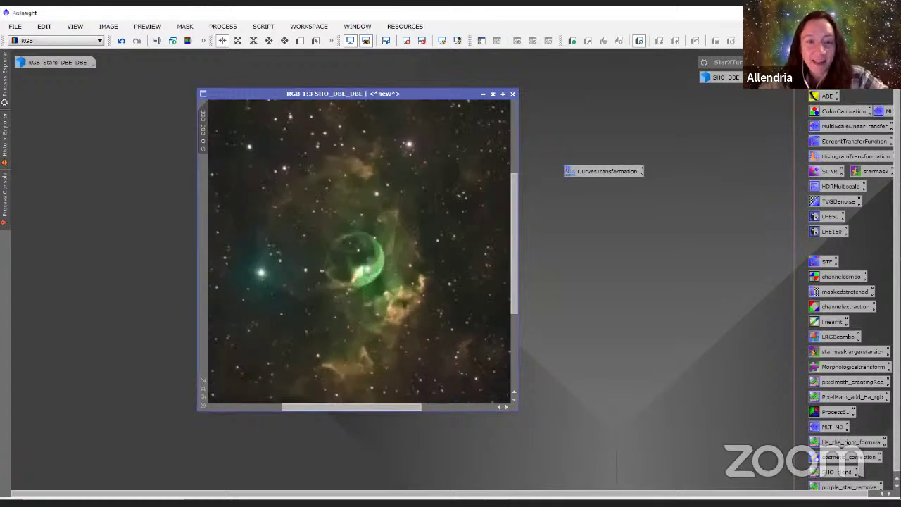
pyautogui.moveTo(515, 218); pyautogui.dragTo(514, 256)
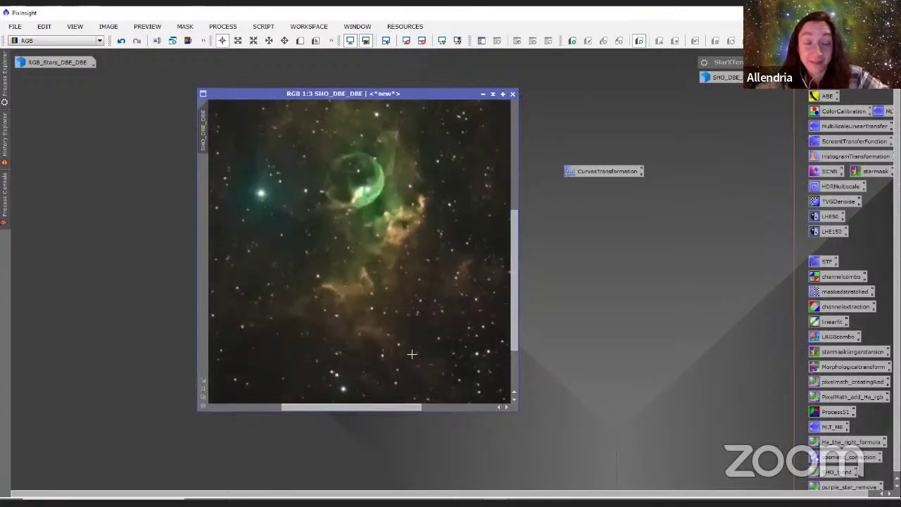
pyautogui.scroll(1, 425, 298)
pyautogui.scroll(-2, 425, 298)
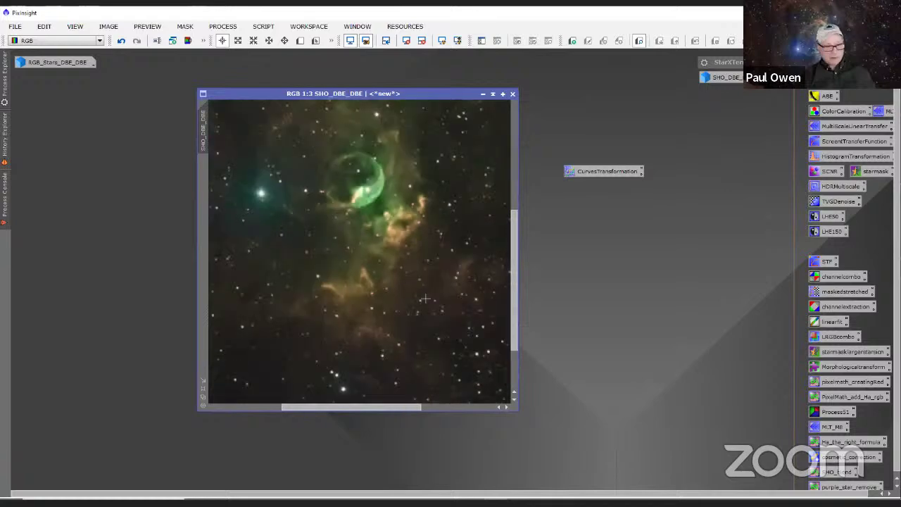
pyautogui.scroll(2, 425, 299)
pyautogui.scroll(-2, 425, 299)
pyautogui.scroll(2, 436, 246)
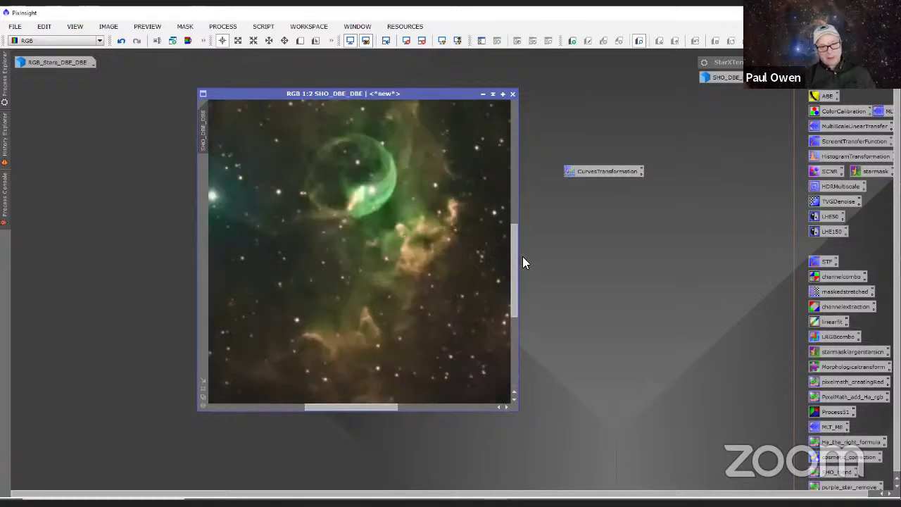
pyautogui.moveTo(512, 267); pyautogui.dragTo(512, 256)
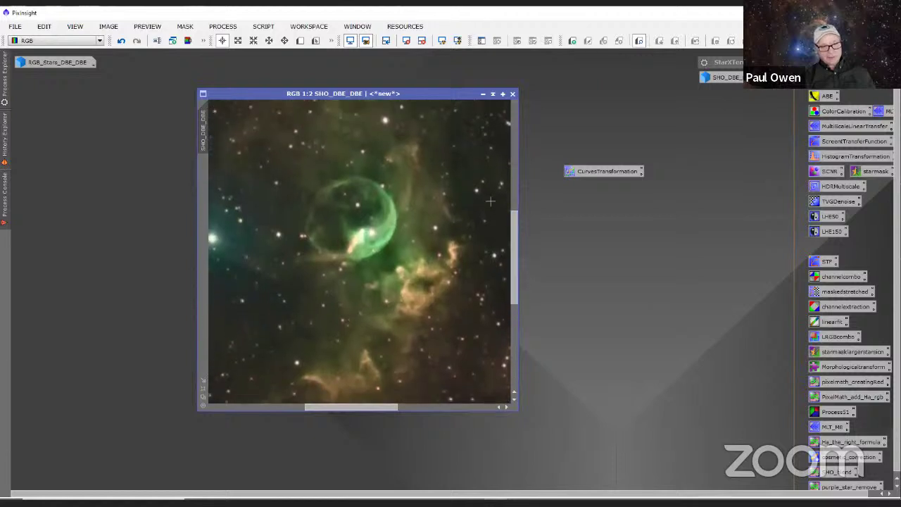
# - Open the UnsharpMask process for the combined SHO_DBE_DBE image
pyautogui.click(227, 31)
pyautogui.moveTo(302, 9)
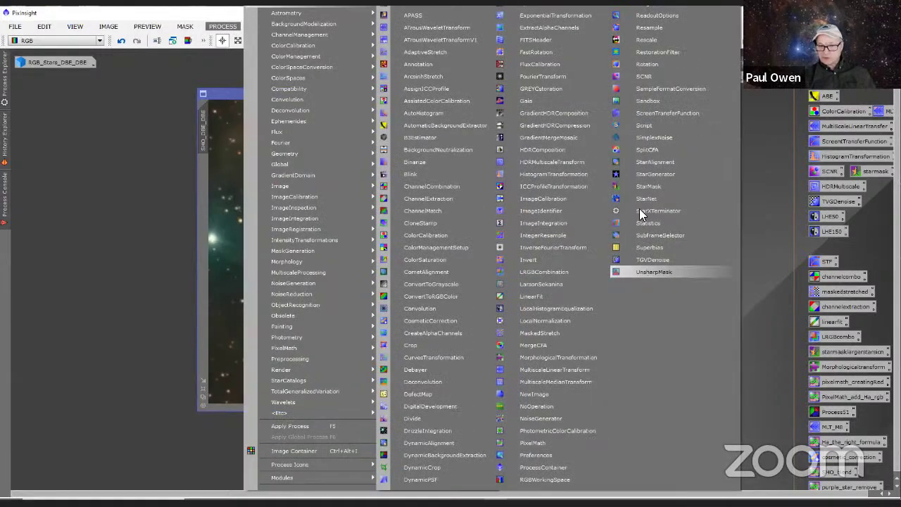
pyautogui.click(644, 272)
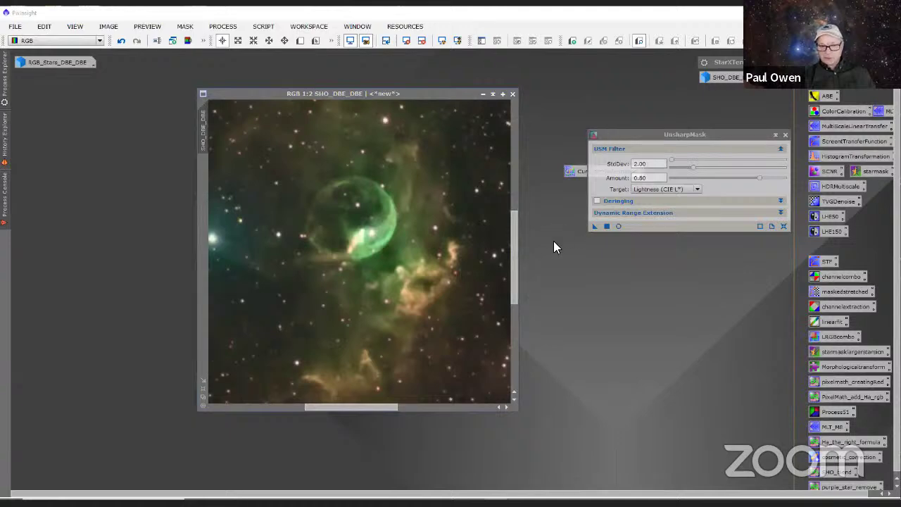
pyautogui.scroll(-4, 427, 250)
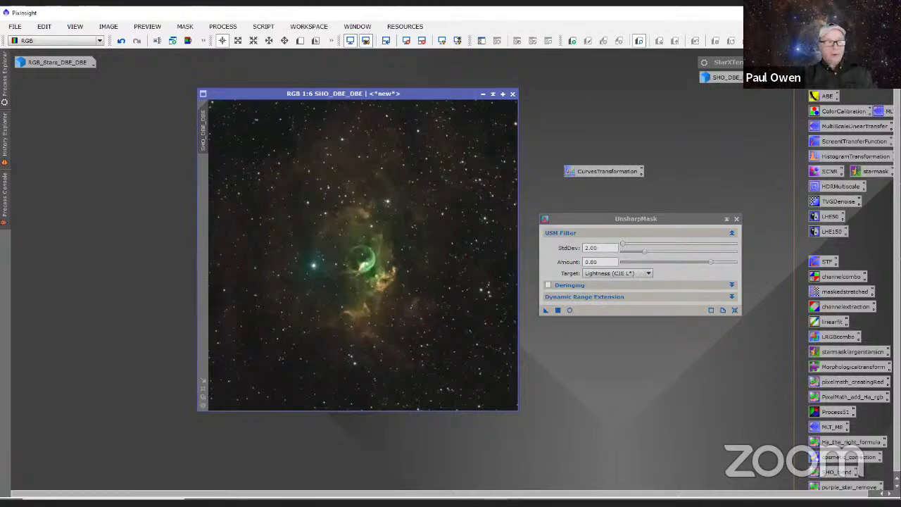
# - Open the Statistics process and display the channel statistics of the SHO_DBE_DBE image
pyautogui.click(228, 28)
pyautogui.moveTo(316, 13)
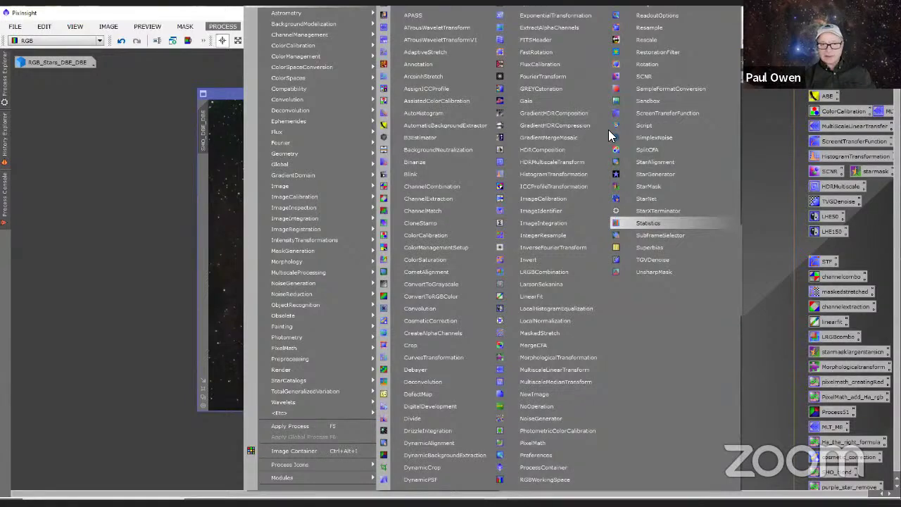
pyautogui.click(663, 224)
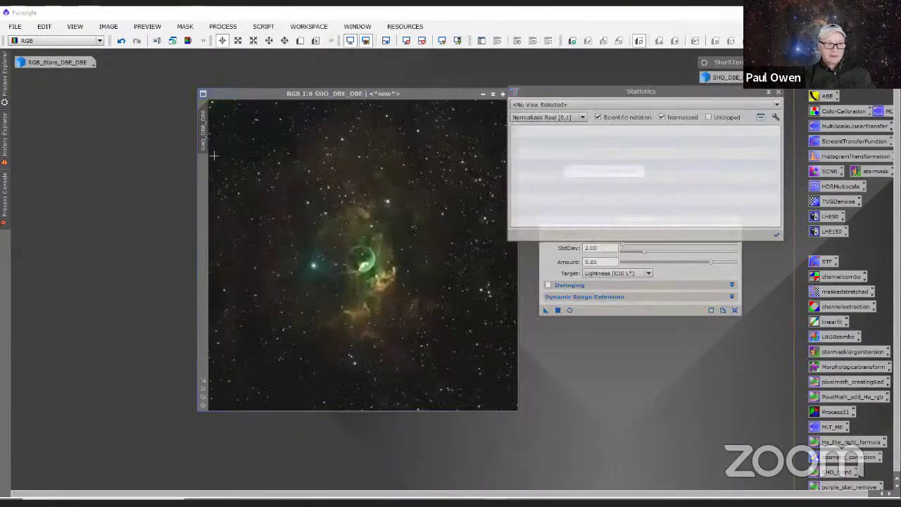
pyautogui.moveTo(207, 115)
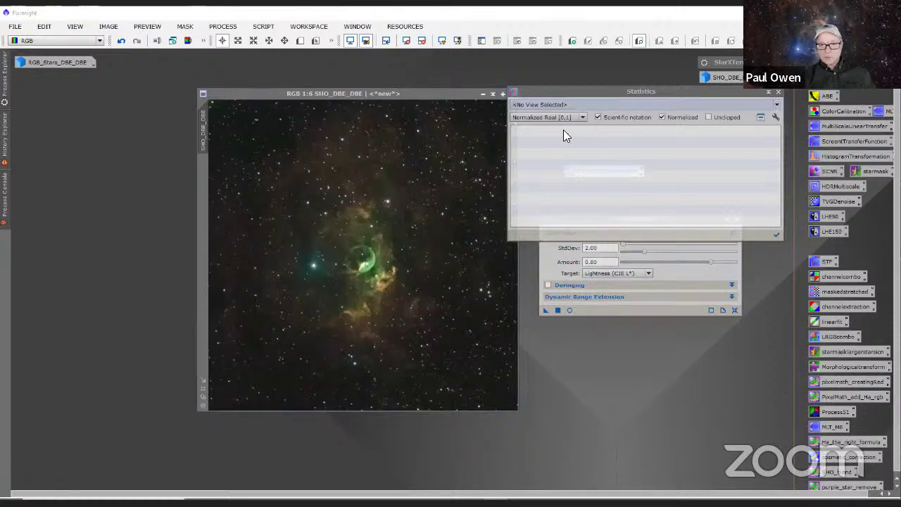
pyautogui.click(563, 106)
pyautogui.click(642, 126)
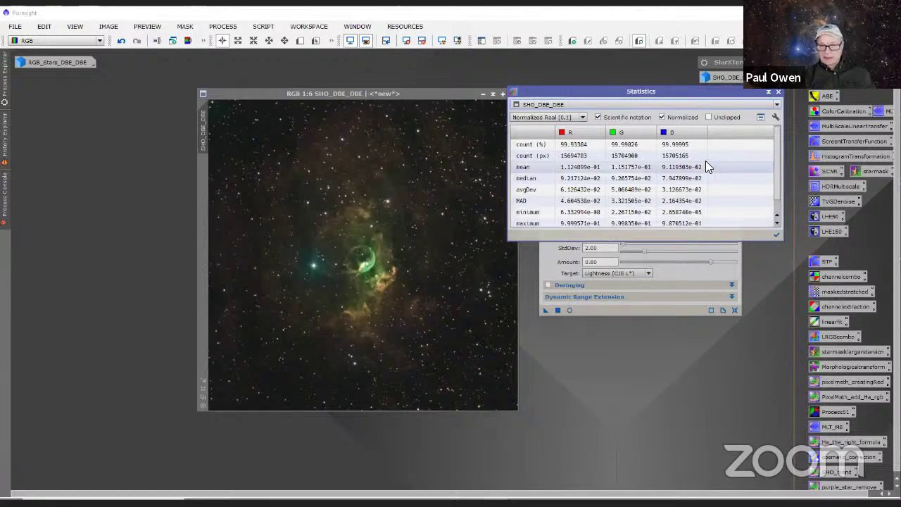
# - Add standard deviation to the displayed statistics, read it for each SHO_DBE_DBE channel, and close Statistics
pyautogui.click(775, 117)
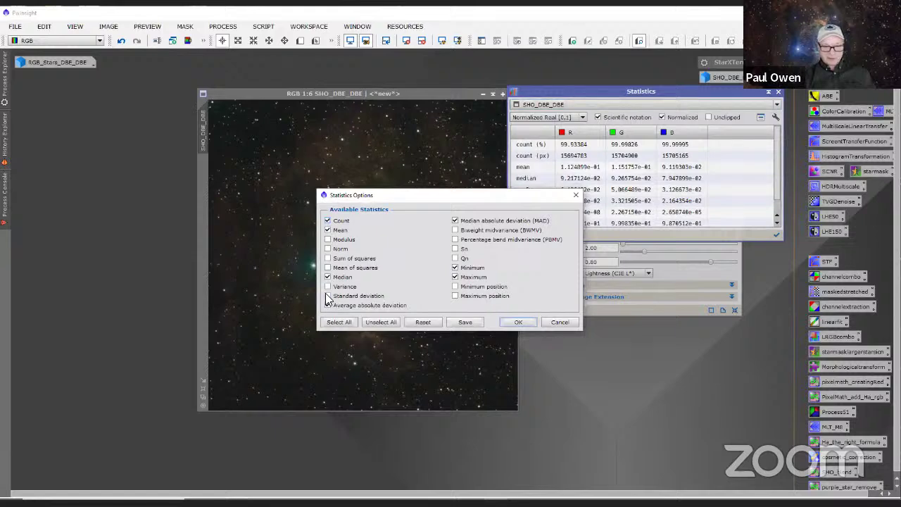
pyautogui.click(328, 295)
pyautogui.click(327, 305)
pyautogui.click(522, 322)
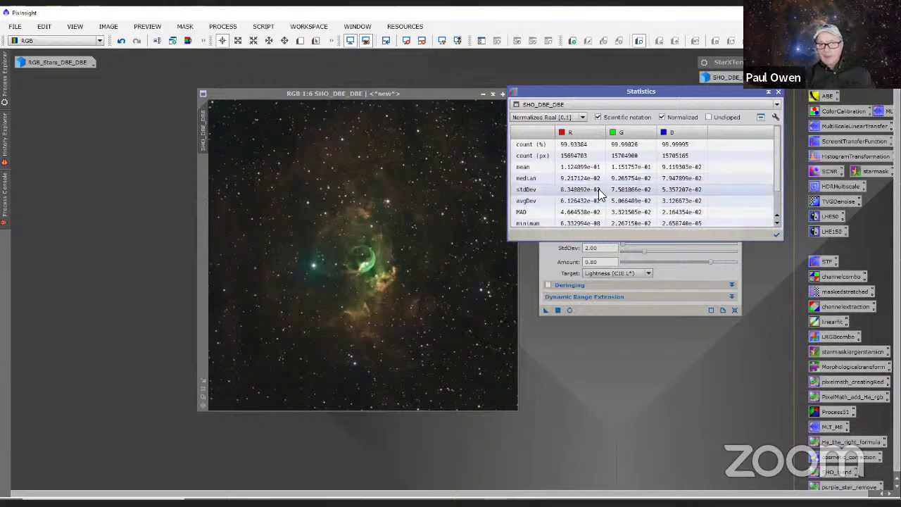
pyautogui.click(779, 93)
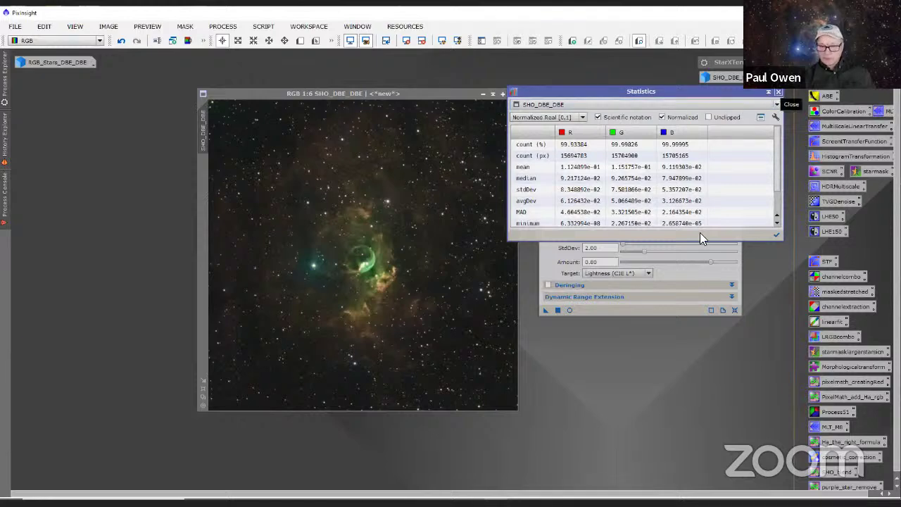
# - Set the UnsharpMask standard deviation to 8.30
pyautogui.doubleClick(602, 248)
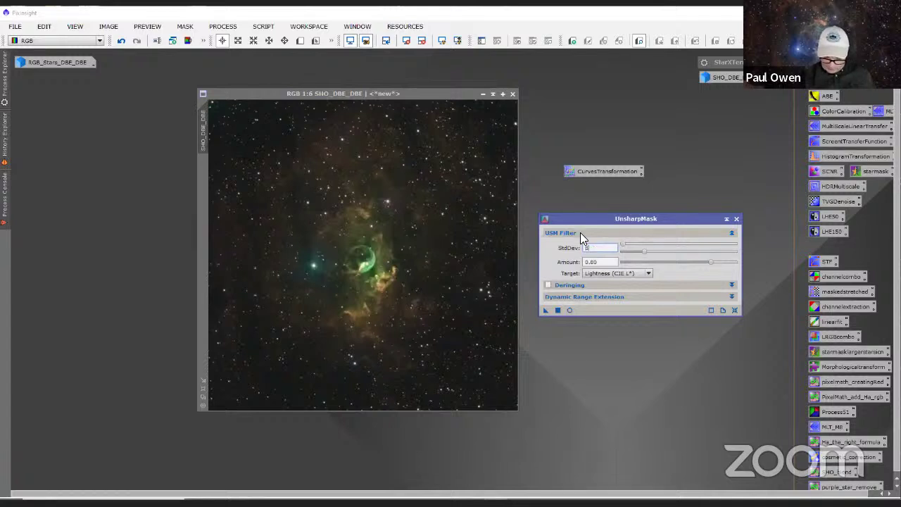
pyautogui.write('3.35')
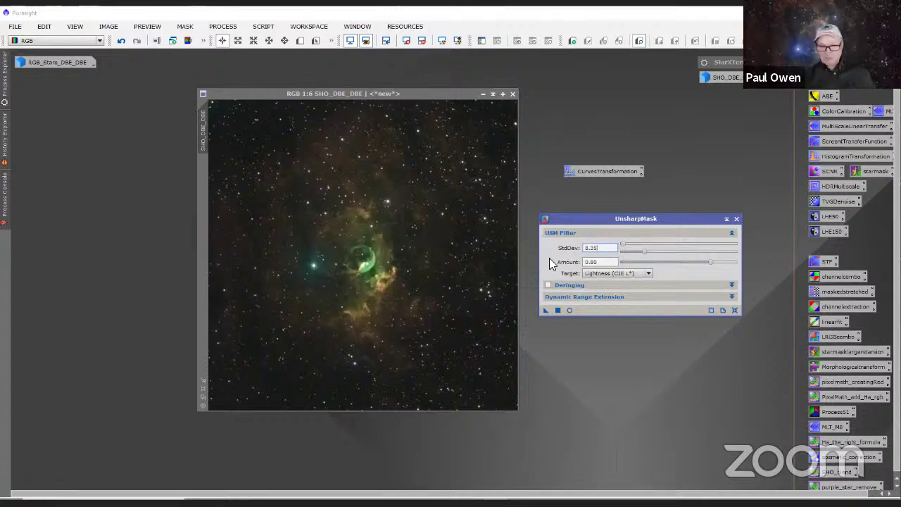
pyautogui.press('Tab')
pyautogui.doubleClick(593, 248)
pyautogui.write('0.3')
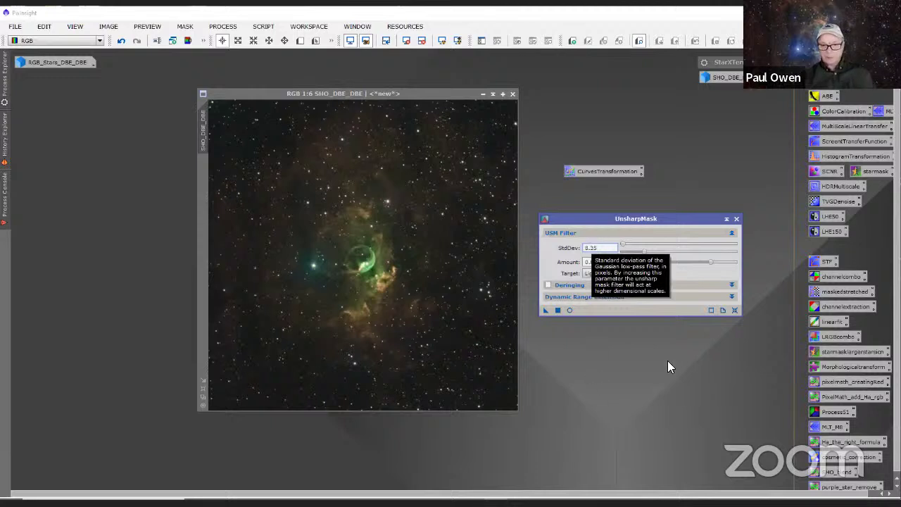
pyautogui.click(646, 253)
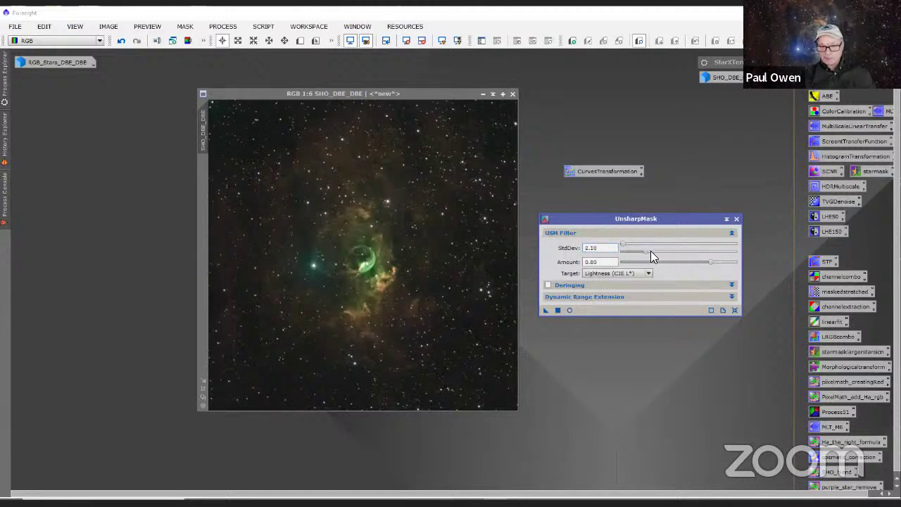
pyautogui.moveTo(643, 252); pyautogui.dragTo(658, 255)
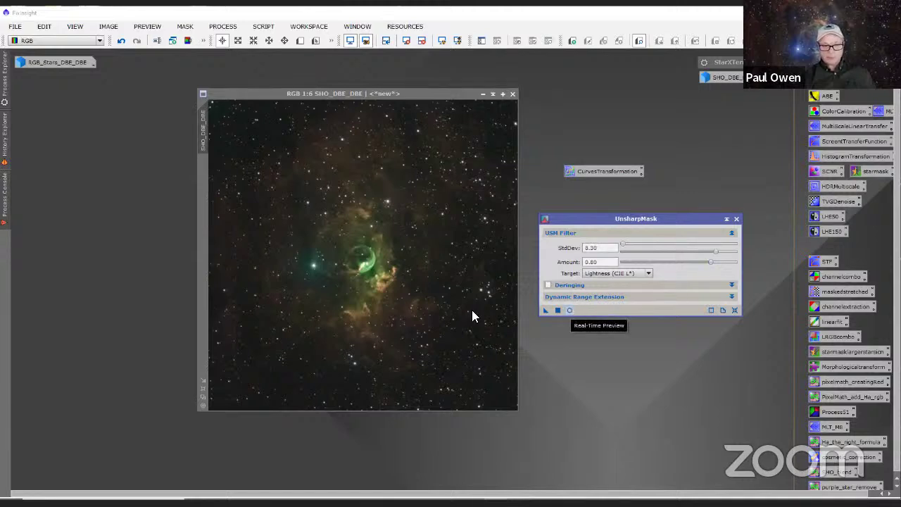
# - Set the UnsharpMask amount to 0.53 while checking the real-time preview, and apply the sharpening to the SHO_DBE_DBE image
pyautogui.moveTo(439, 287); pyautogui.dragTo(527, 110)
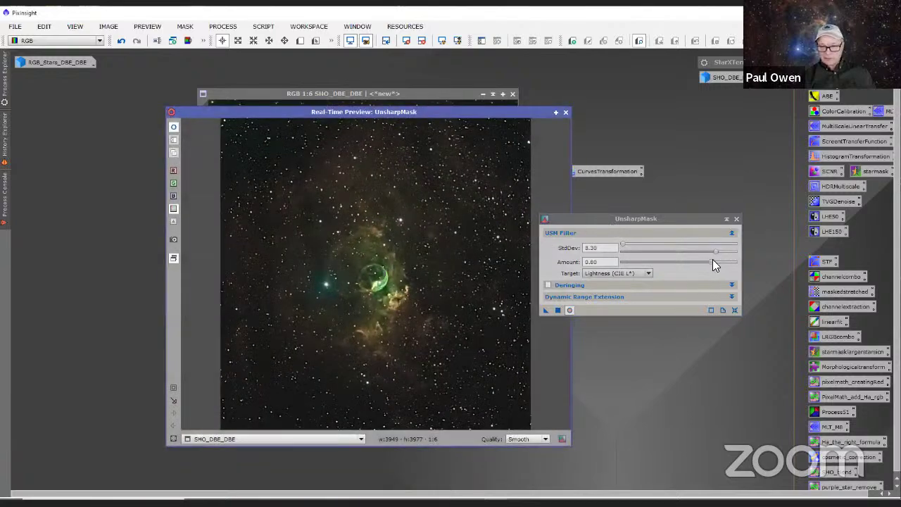
pyautogui.moveTo(712, 259); pyautogui.dragTo(663, 259)
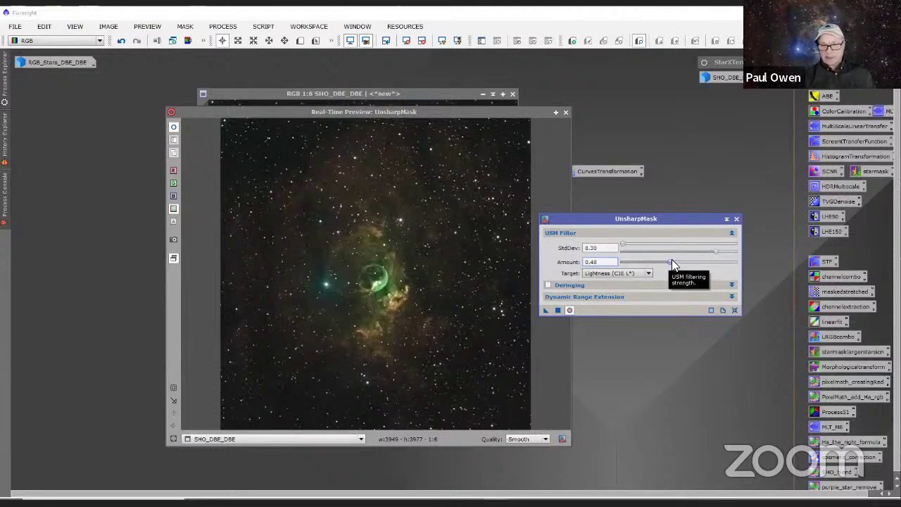
pyautogui.moveTo(668, 259); pyautogui.dragTo(676, 259)
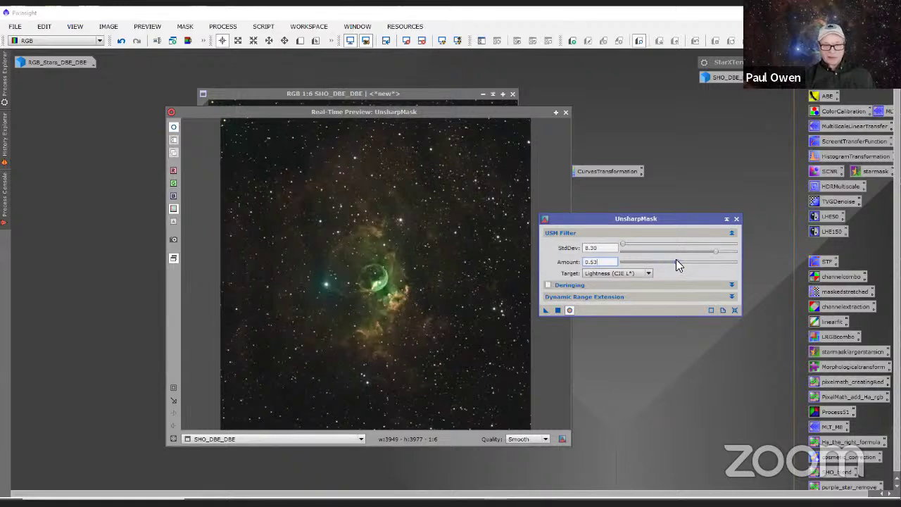
pyautogui.moveTo(513, 109); pyautogui.dragTo(567, 406)
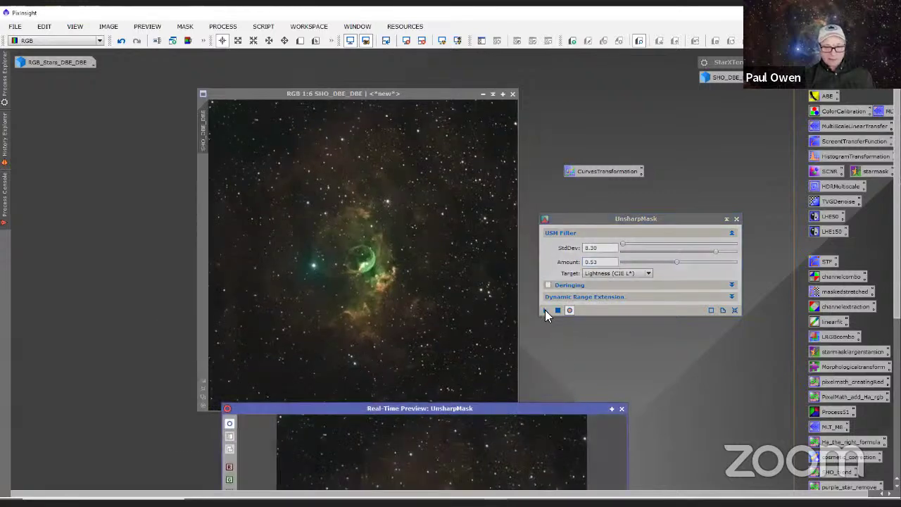
pyautogui.moveTo(546, 313); pyautogui.dragTo(440, 323)
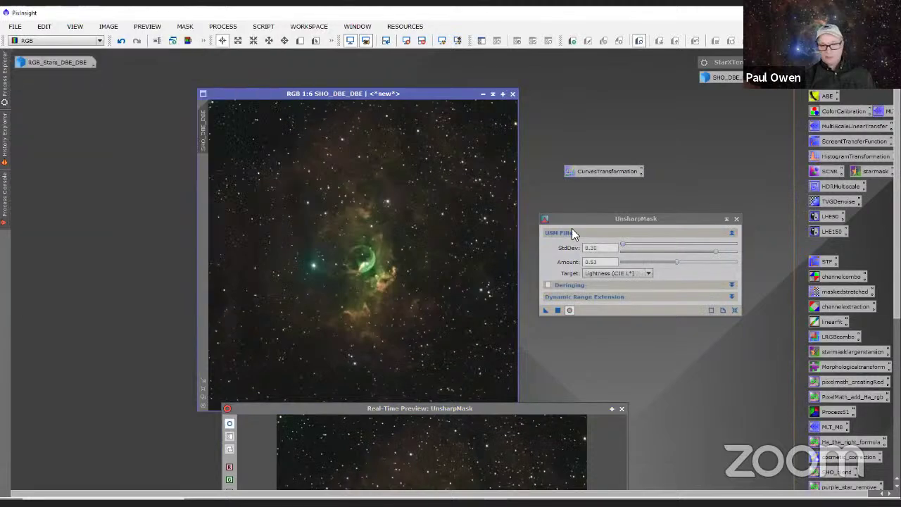
# - Compare the bubble and surrounding nebulosity in SHO_DBE_DBE before and after sharpening by undoing and redoing the UnsharpMask
pyautogui.scroll(3, 440, 283)
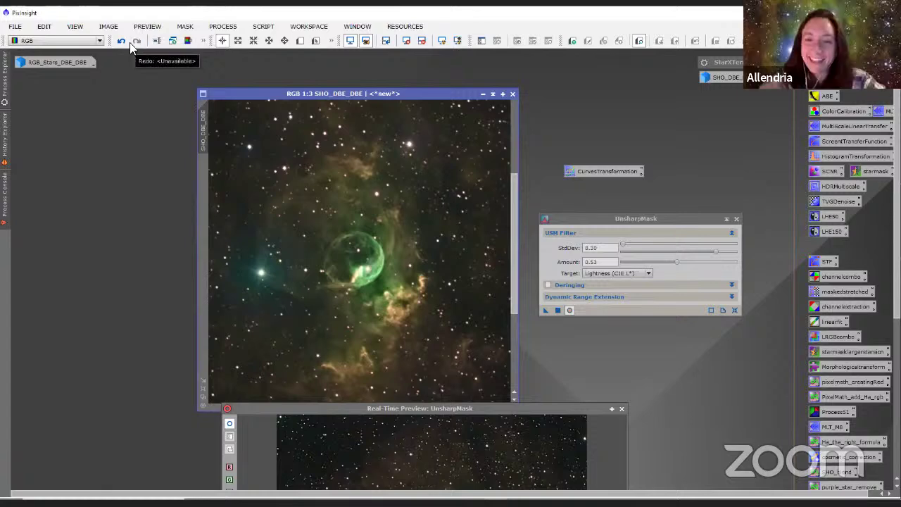
pyautogui.click(121, 40)
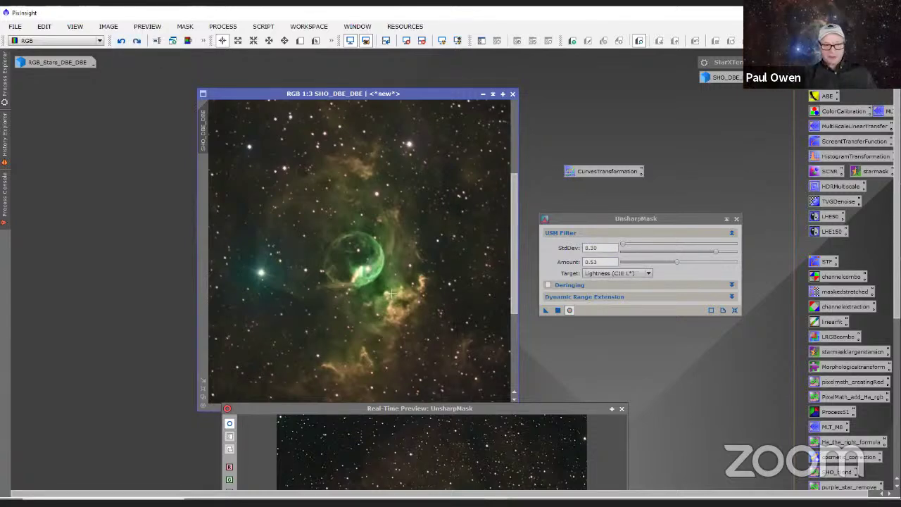
pyautogui.scroll(1, 395, 300)
pyautogui.scroll(-1, 394, 300)
pyautogui.click(139, 42)
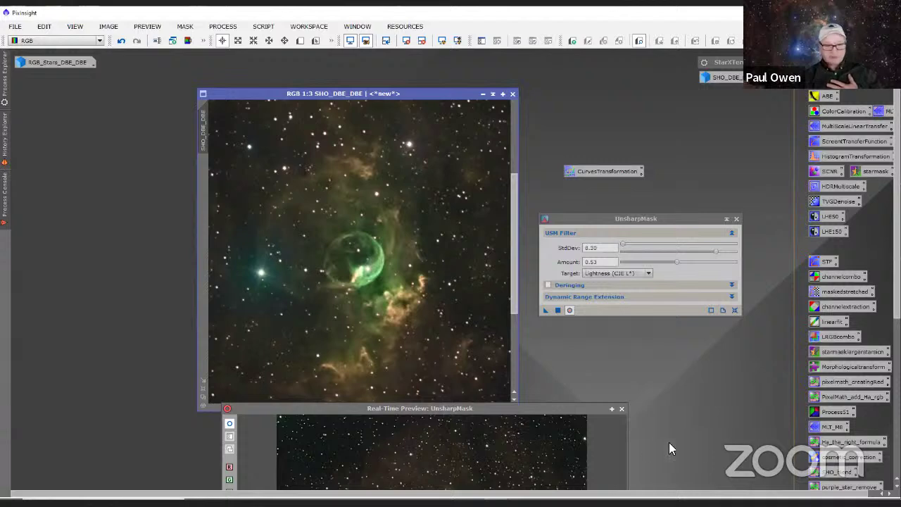
# - Close the real-time preview and the UnsharpMask process
pyautogui.click(622, 408)
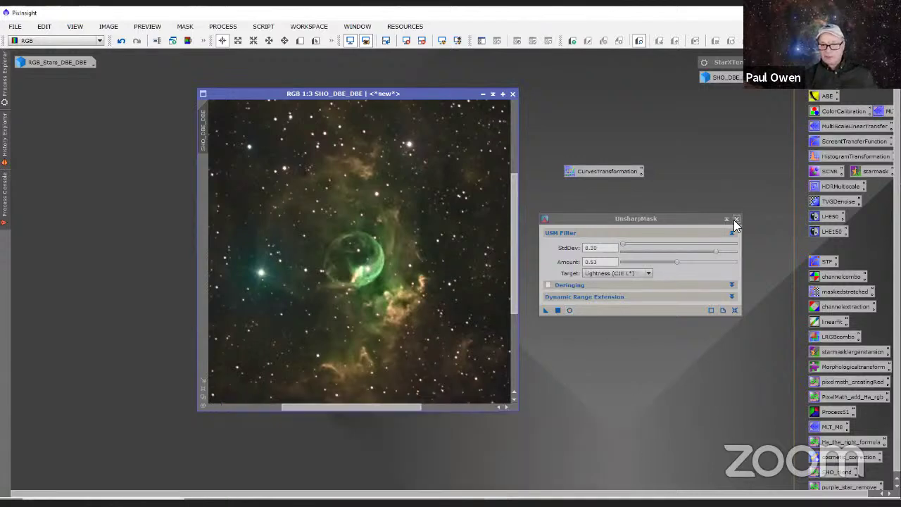
pyautogui.click(735, 220)
pyautogui.click(591, 171)
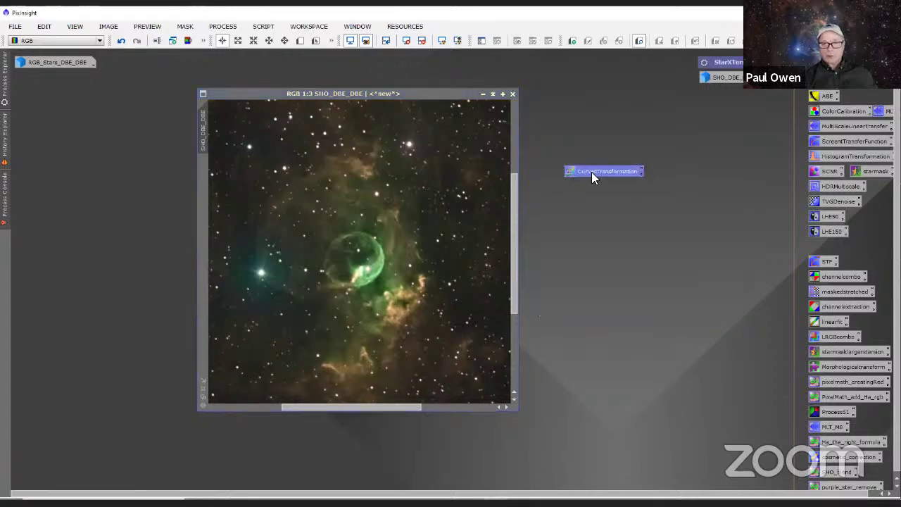
# - Restore the iconized RGB_Stars_DBE_DBE image and arrange it side by side with the sharpened SHO_DBE_DBE image
pyautogui.moveTo(388, 96); pyautogui.dragTo(233, 114)
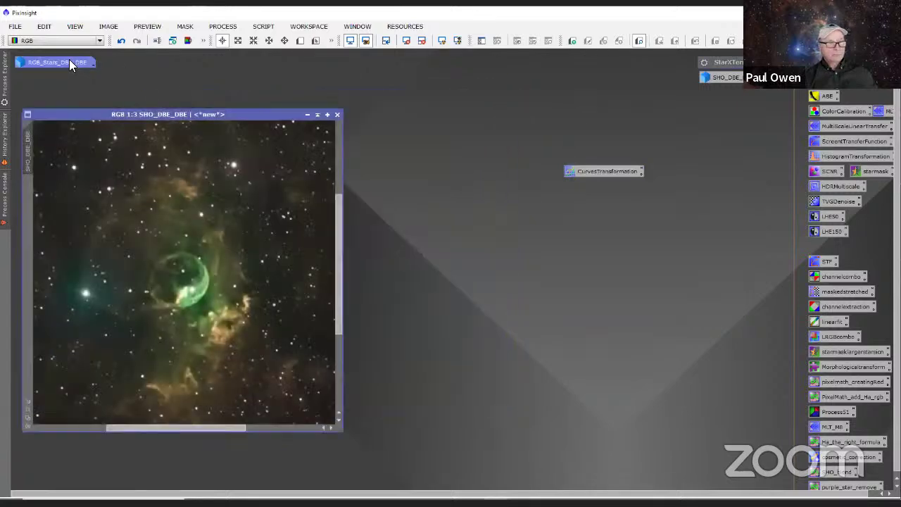
pyautogui.doubleClick(68, 62)
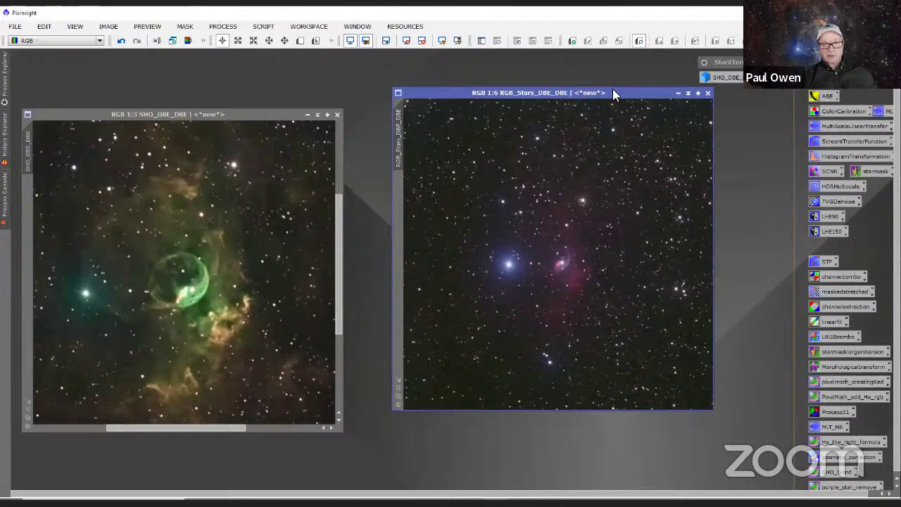
pyautogui.moveTo(613, 92); pyautogui.dragTo(595, 116)
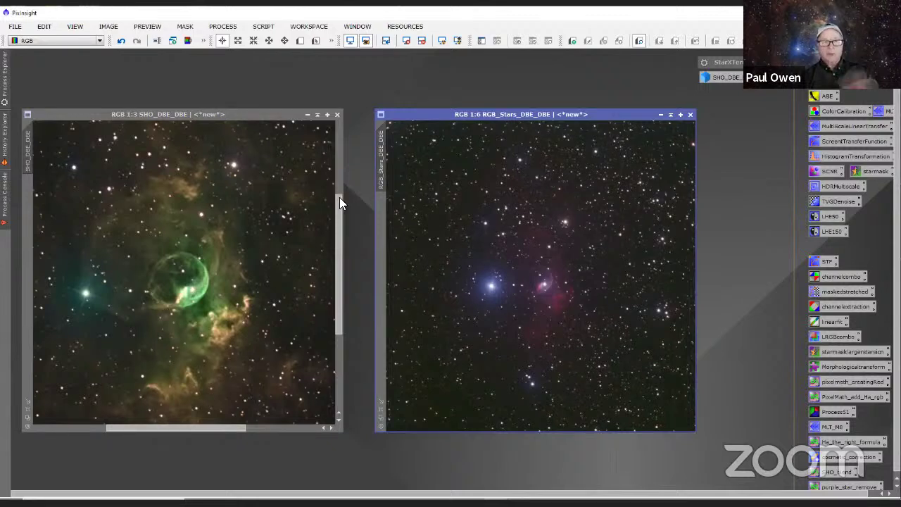
# - Iconize SHO_DBE_DBE and reposition the RGB_Stars_DBE_DBE image and the CurvesTransformation icon to clear the workspace
pyautogui.click(307, 114)
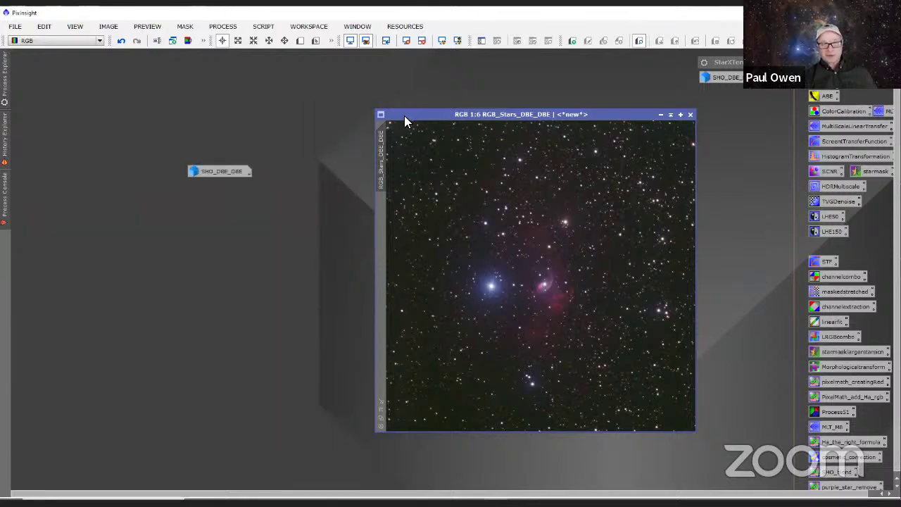
pyautogui.moveTo(404, 116); pyautogui.dragTo(270, 100)
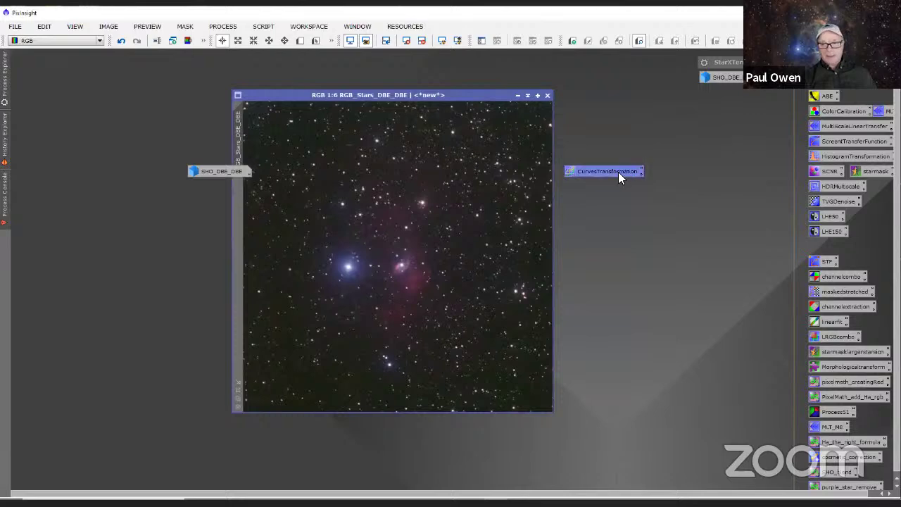
pyautogui.moveTo(618, 171); pyautogui.dragTo(653, 66)
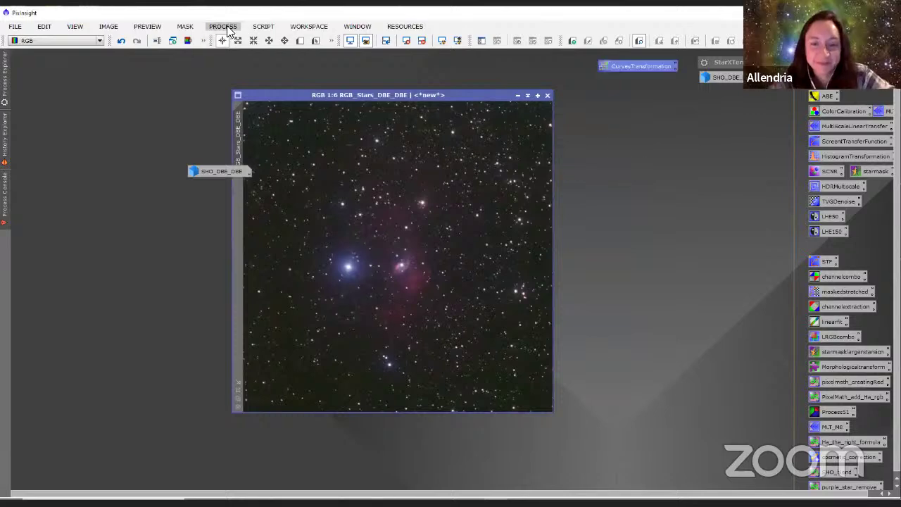
# - Run StarXTerminator on the RGB_Stars_DBE_DBE image with Generate Star Image enabled and Linear disabled
pyautogui.click(222, 26)
pyautogui.moveTo(316, 13)
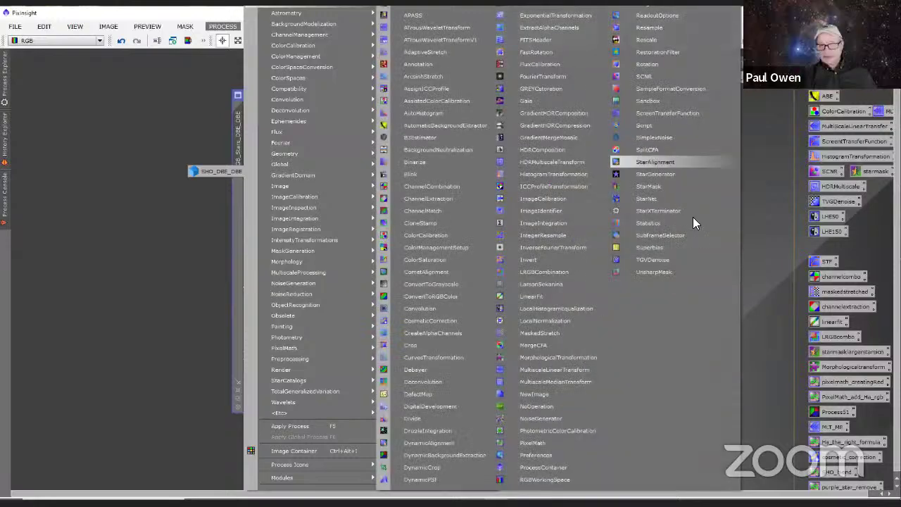
pyautogui.click(627, 210)
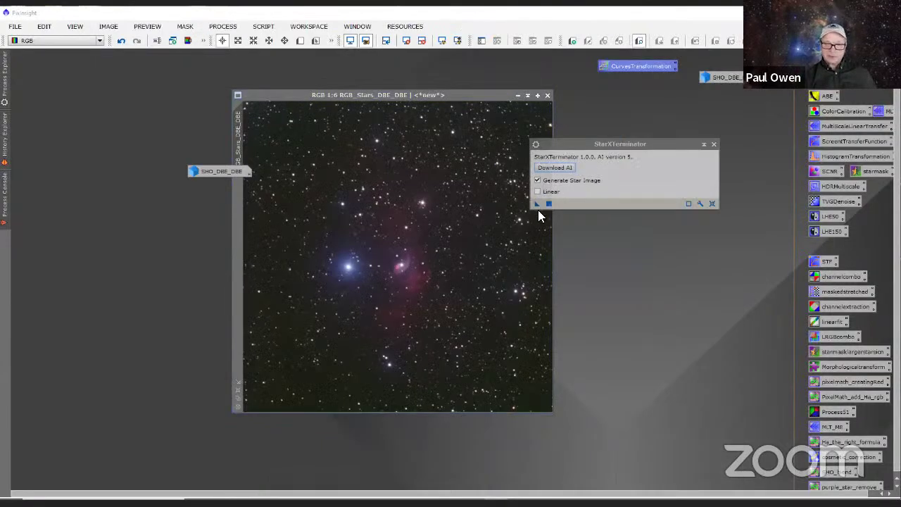
pyautogui.click(535, 202)
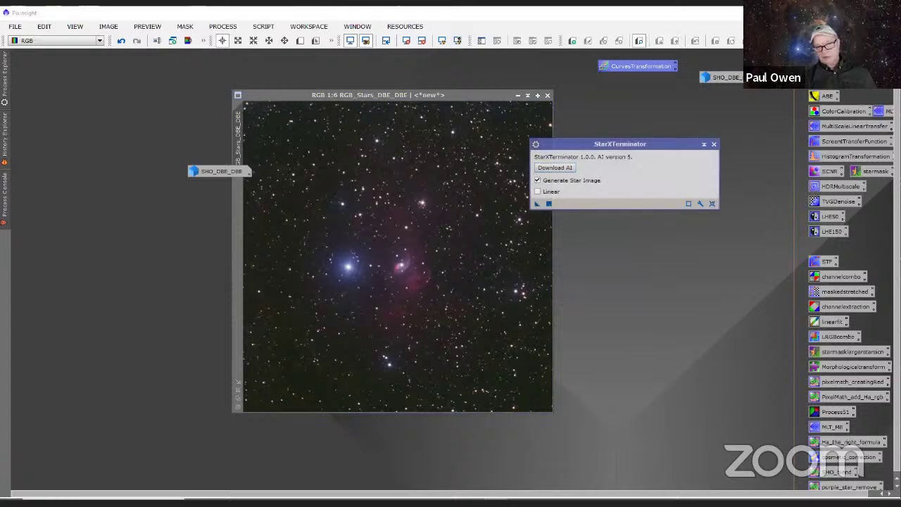
pyautogui.click(548, 203)
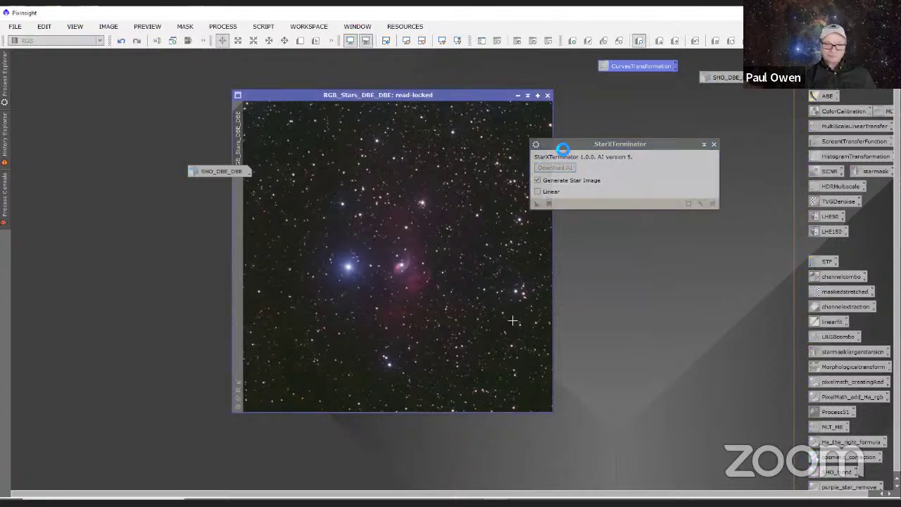
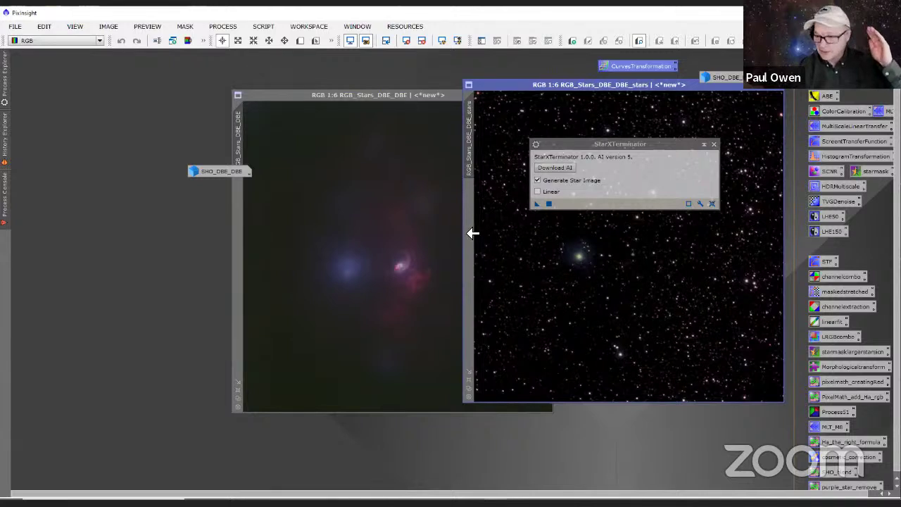
# - Iconize the starless RGB_Stars_DBE_DBE image and move the extracted RGB_Stars_DBE_DBE_stars image toward the middle of the workspace
pyautogui.moveTo(350, 94); pyautogui.dragTo(270, 91)
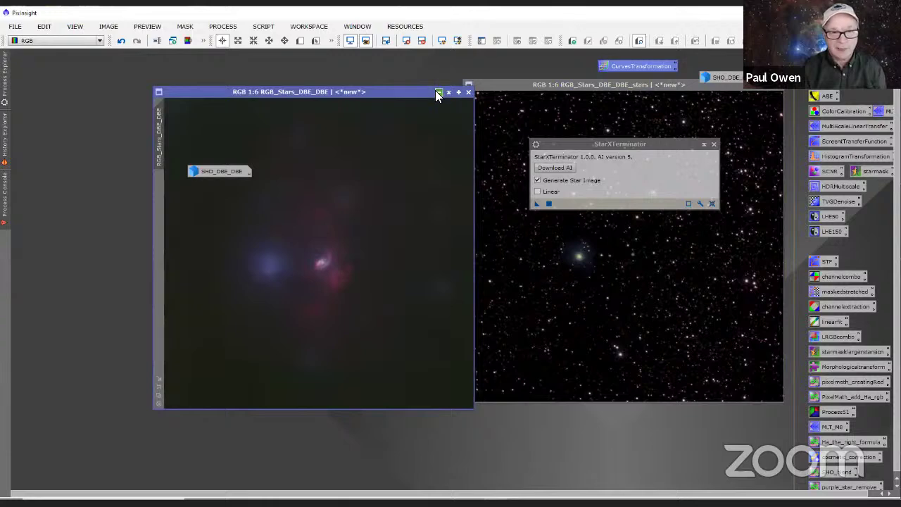
pyautogui.click(438, 92)
pyautogui.moveTo(488, 85); pyautogui.dragTo(382, 110)
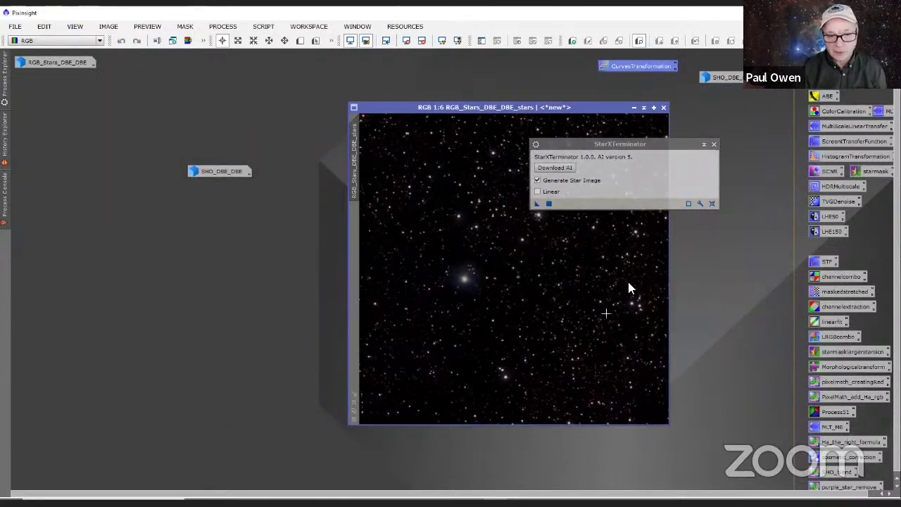
# - Restore SHO_DBE_DBE, undo its edits back to the starless nebula, and line up RGB_Stars_DBE_DBE_stars beside it with StarXTerminator collapsed
pyautogui.doubleClick(218, 173)
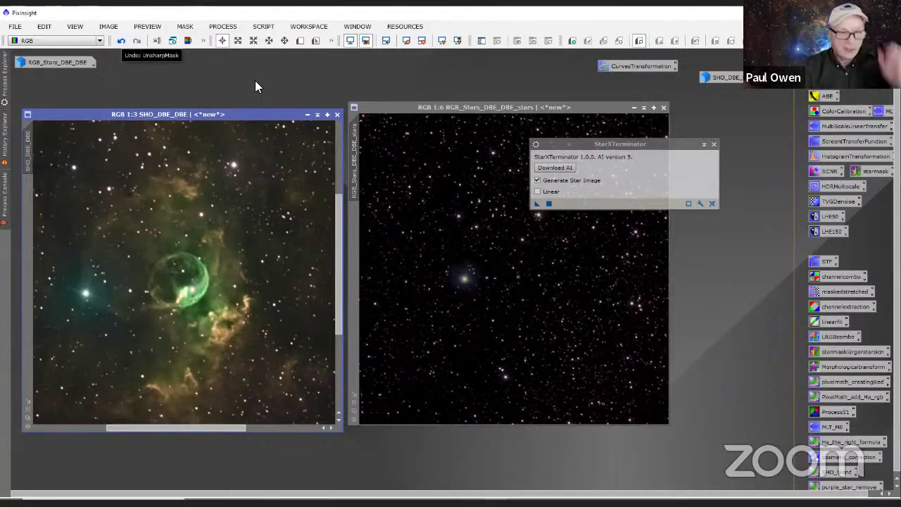
pyautogui.click(121, 41)
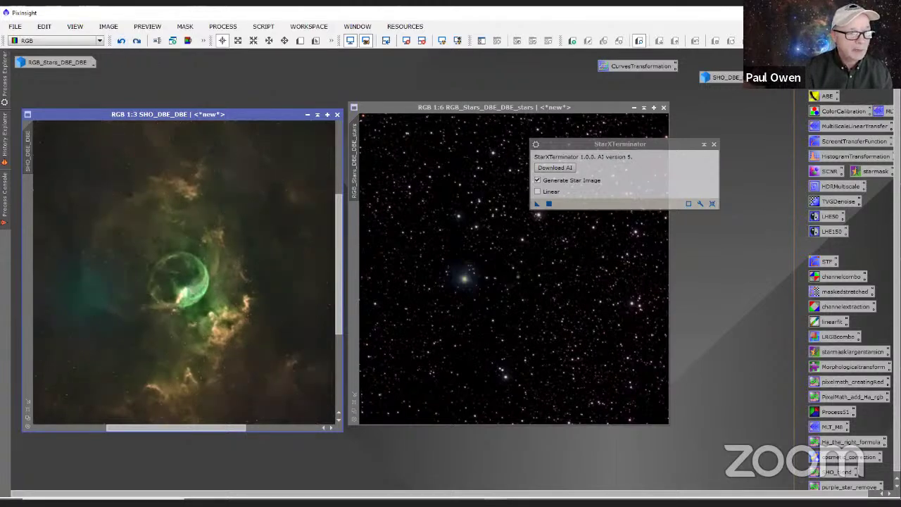
pyautogui.moveTo(393, 108); pyautogui.dragTo(398, 115)
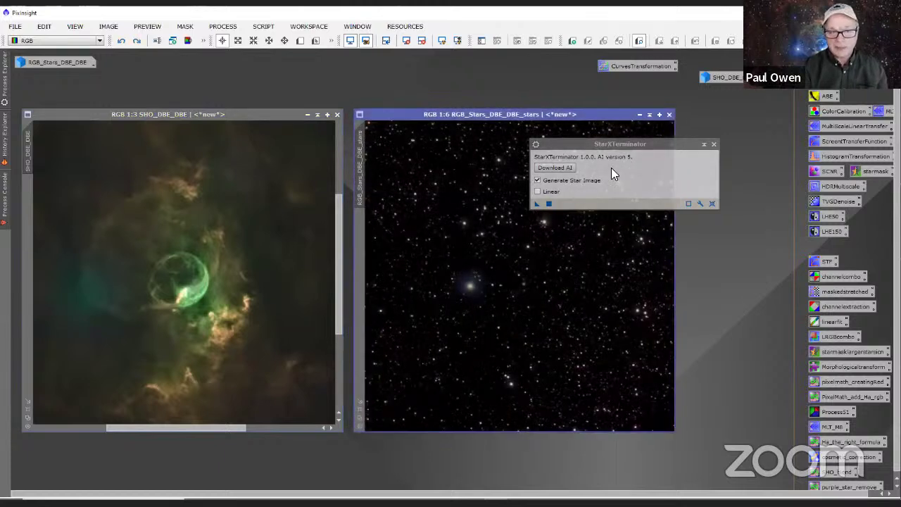
pyautogui.click(703, 145)
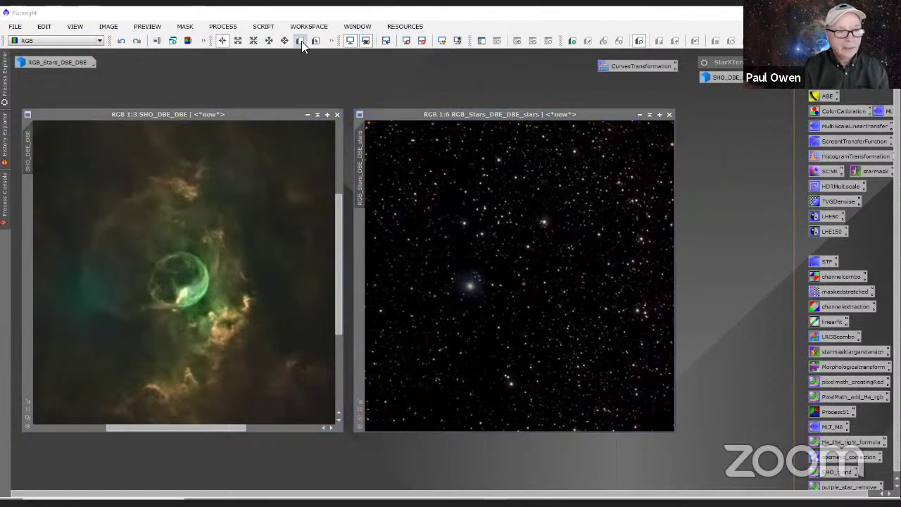
# - Set the PixelMath RGB/K expression to SHO_DBE_DBE+RGB_Stars_DBE_DBE_stars in the Expression Editor
pyautogui.click(239, 26)
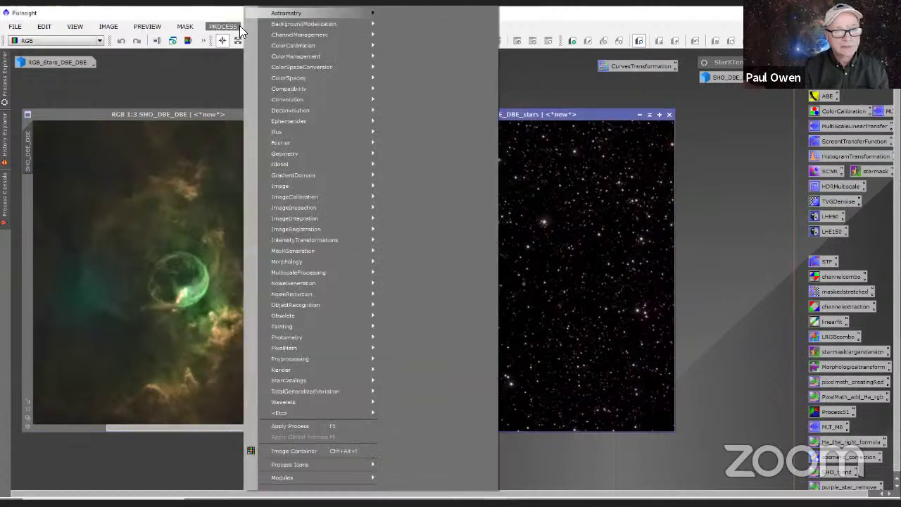
pyautogui.moveTo(317, 12)
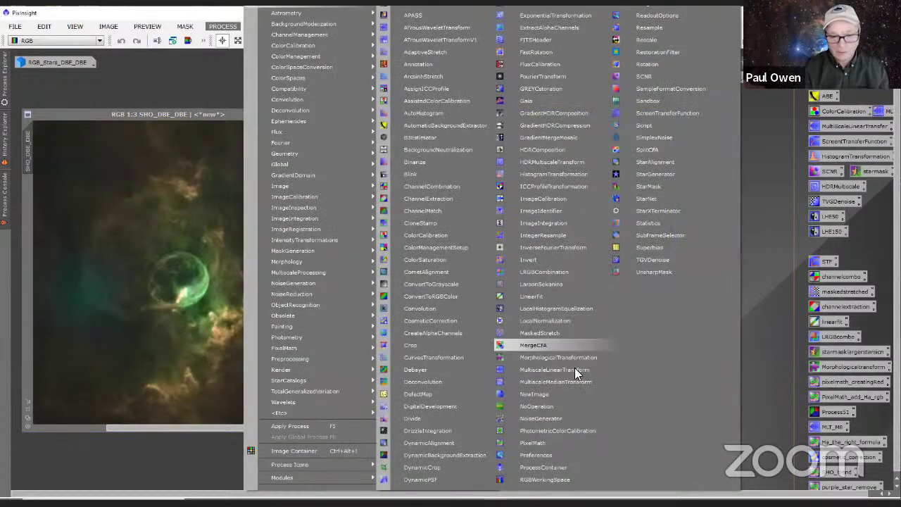
pyautogui.click(532, 443)
pyautogui.moveTo(522, 201); pyautogui.dragTo(505, 177)
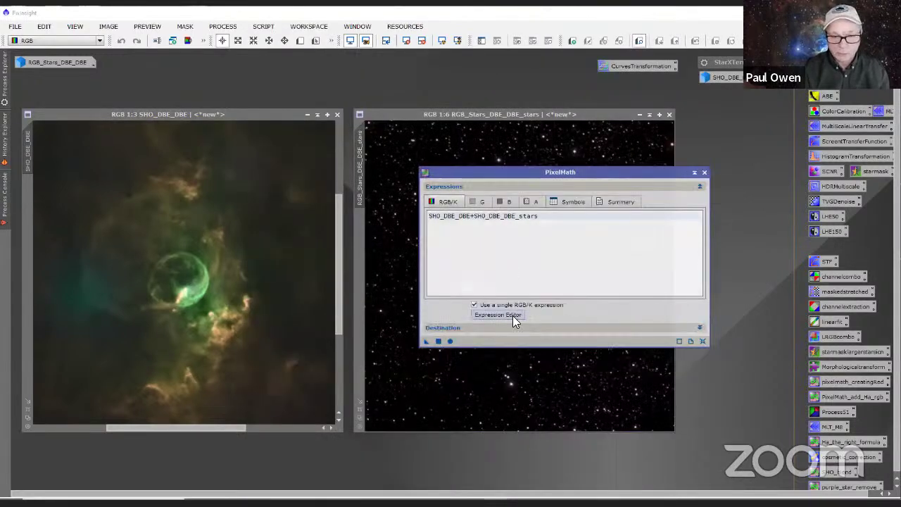
pyautogui.click(497, 314)
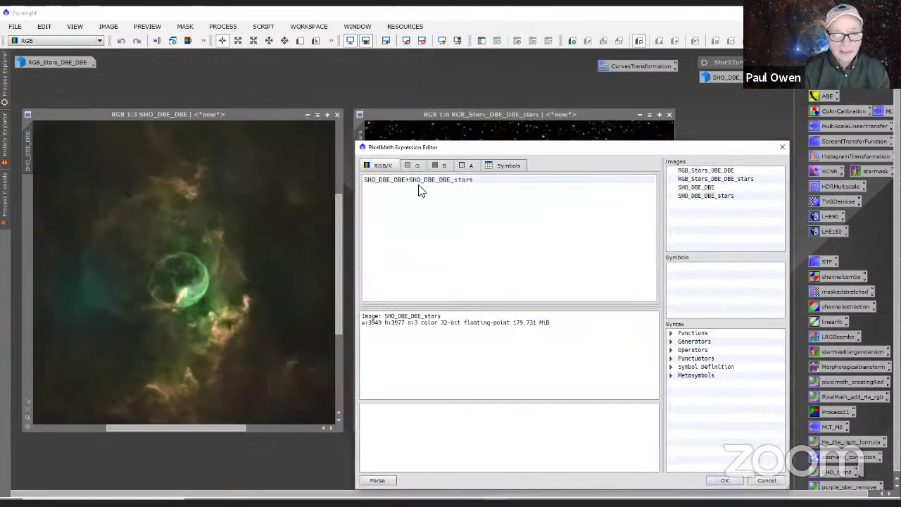
pyautogui.click(480, 183)
pyautogui.press('BackSpace')
pyautogui.press('BackSpace')
pyautogui.press('BackSpace')
pyautogui.press('BackSpace')
pyautogui.press('BackSpace')
pyautogui.press('BackSpace')
pyautogui.press('BackSpace')
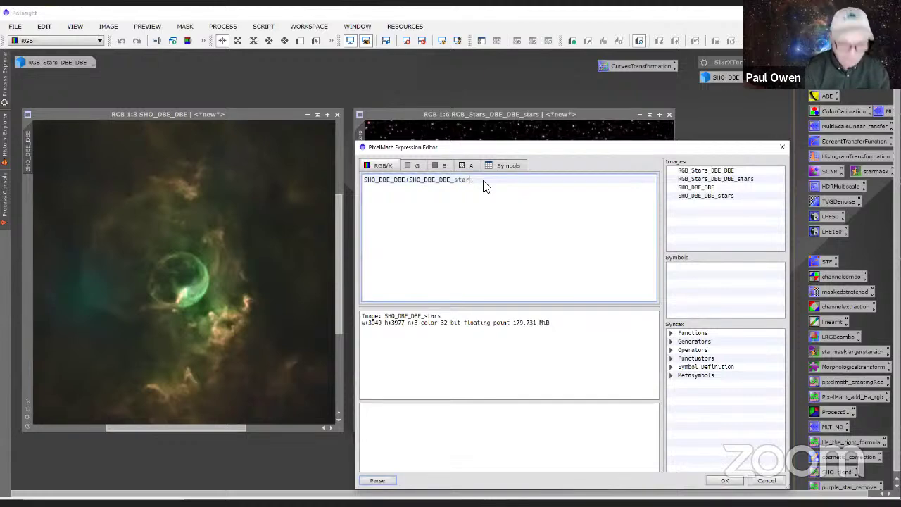
pyautogui.press('BackSpace')
pyautogui.press('BackSpace')
pyautogui.press('BackSpace')
pyautogui.press('BackSpace')
pyautogui.press('BackSpace')
pyautogui.press('BackSpace')
pyautogui.press('BackSpace')
pyautogui.press('BackSpace')
pyautogui.press('BackSpace')
pyautogui.press('BackSpace')
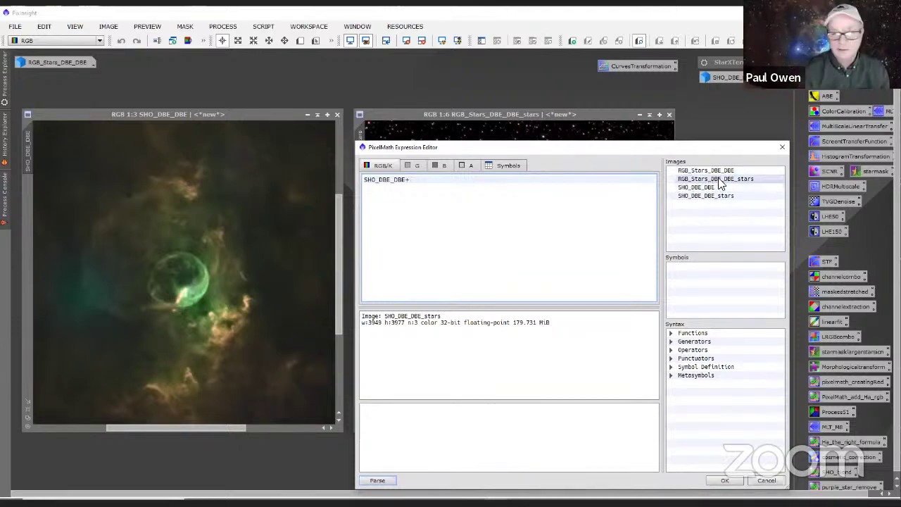
pyautogui.click(745, 182)
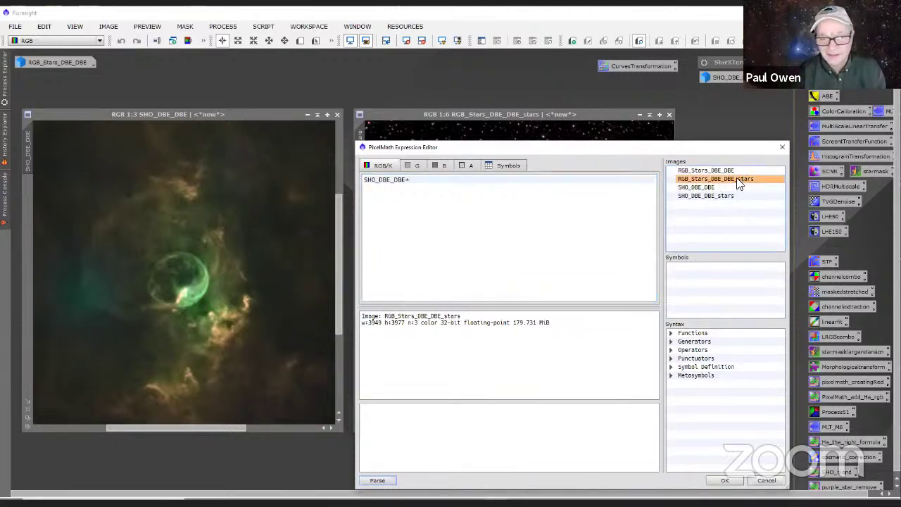
pyautogui.doubleClick(734, 179)
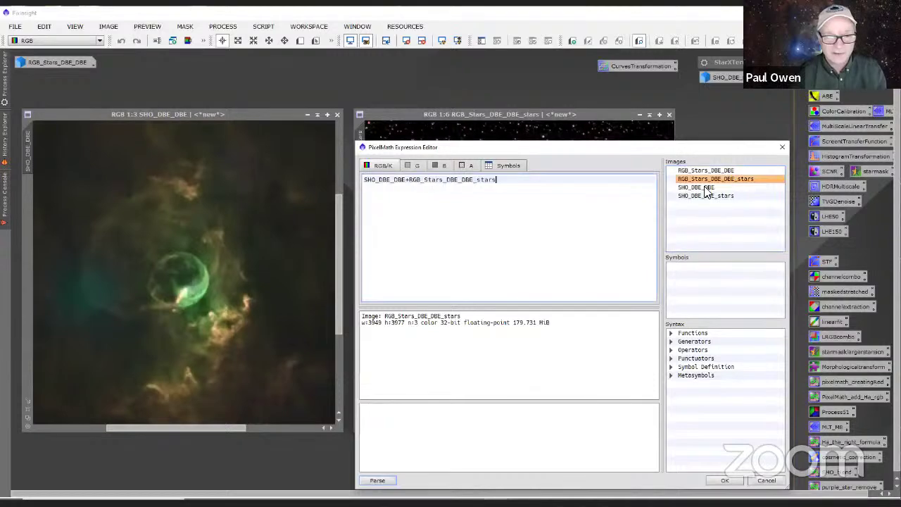
pyautogui.click(720, 480)
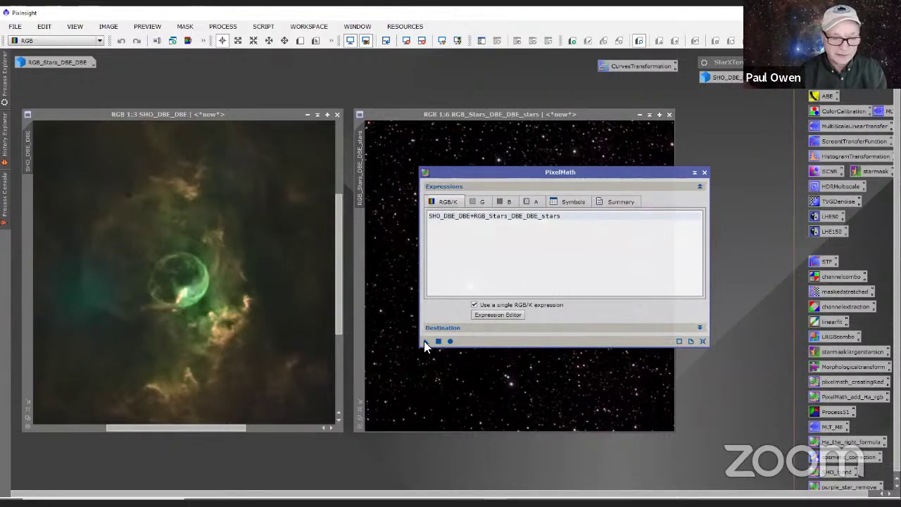
# - Apply PixelMath to SHO_DBE_DBE to add the RGB stars, inspect the combined image, and close PixelMath
pyautogui.moveTo(425, 343); pyautogui.dragTo(254, 361)
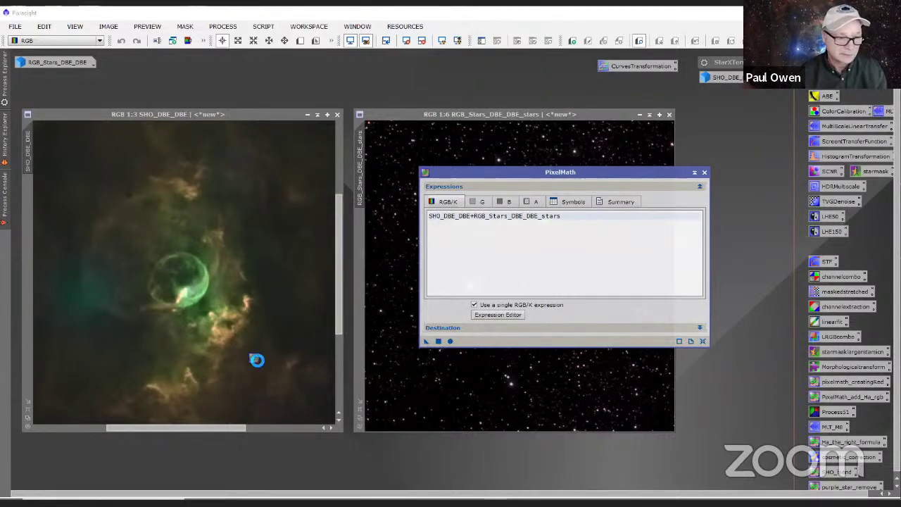
pyautogui.scroll(1, 255, 373)
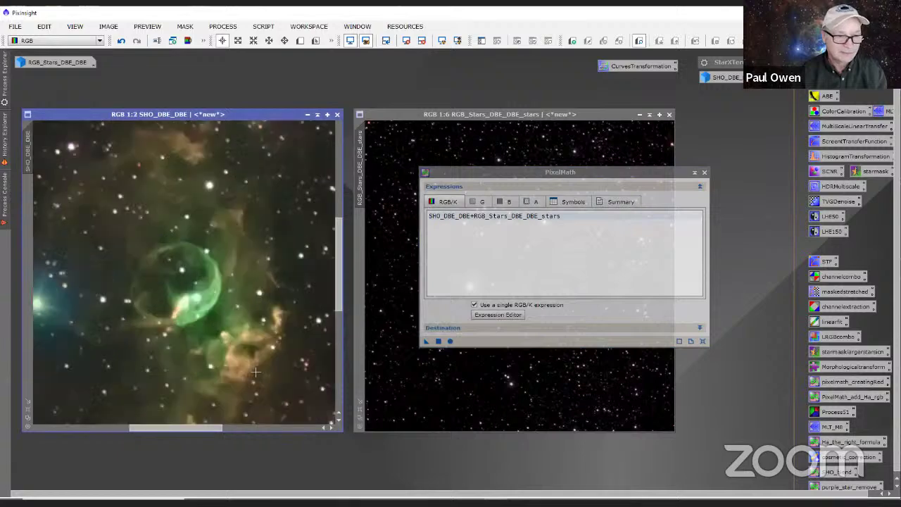
pyautogui.scroll(-4, 255, 374)
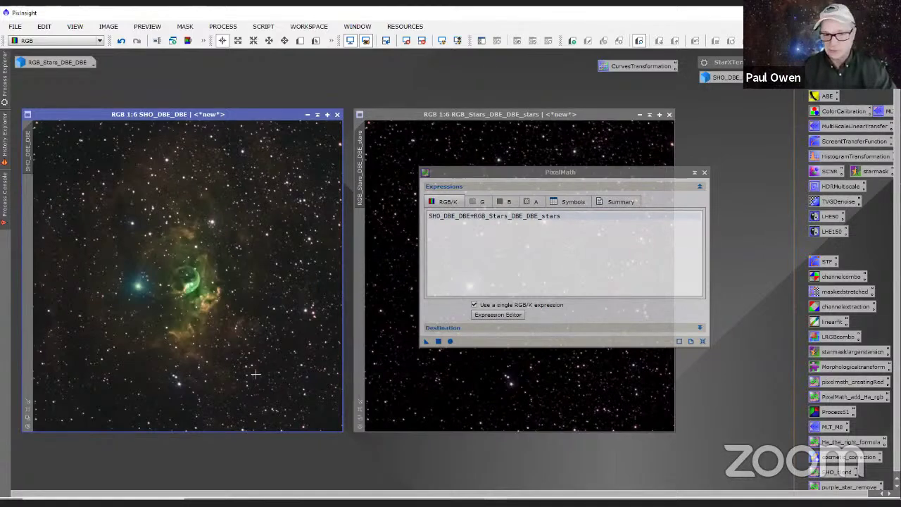
pyautogui.click(704, 173)
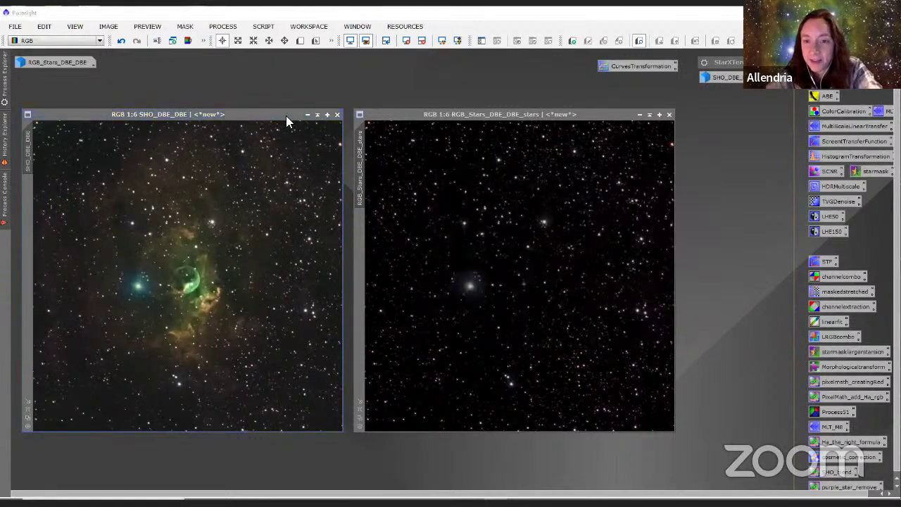
# - Arrange the combined SHO_DBE_DBE image and RGB_Stars_DBE_DBE_stars side by side toward the middle of the workspace
pyautogui.moveTo(285, 115); pyautogui.dragTo(300, 107)
pyautogui.click(641, 114)
pyautogui.moveTo(643, 114); pyautogui.dragTo(734, 105)
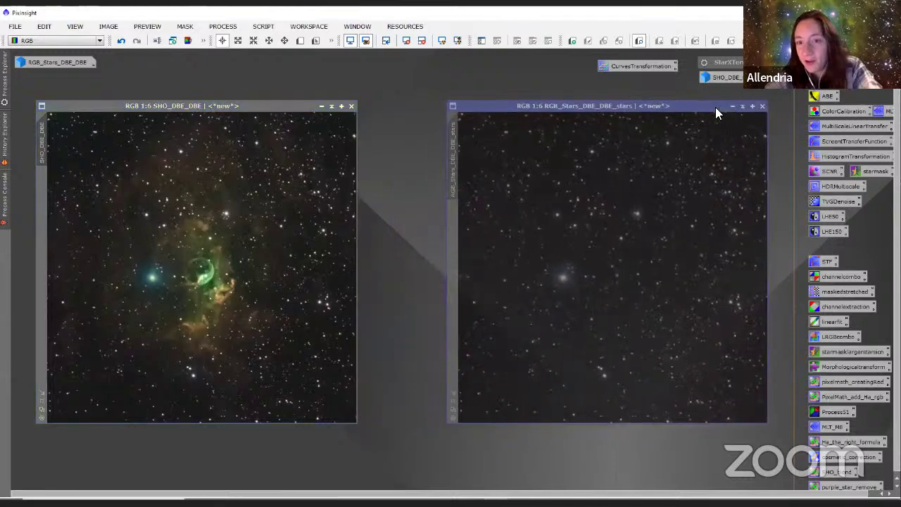
pyautogui.moveTo(261, 105); pyautogui.dragTo(326, 104)
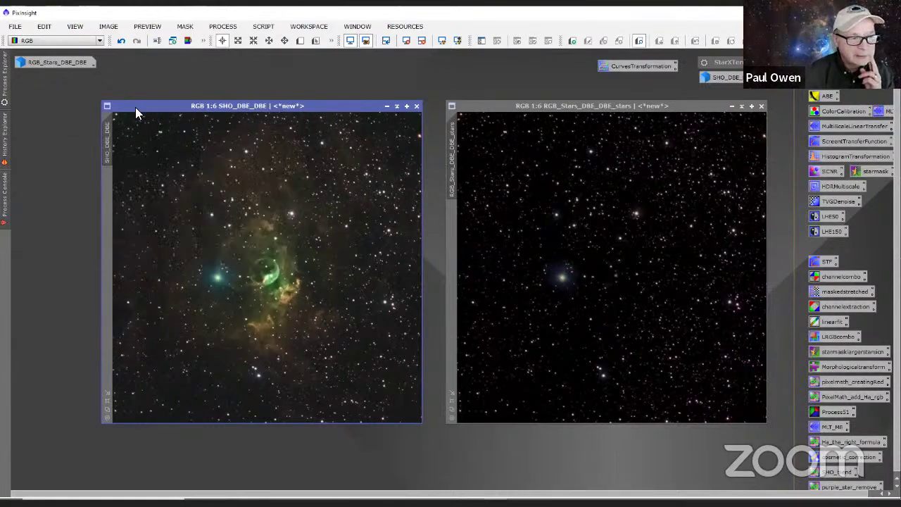
# - Load the SHO_DBE_DBE image's processing history in the History Explorer to review it
pyautogui.rightClick(107, 148)
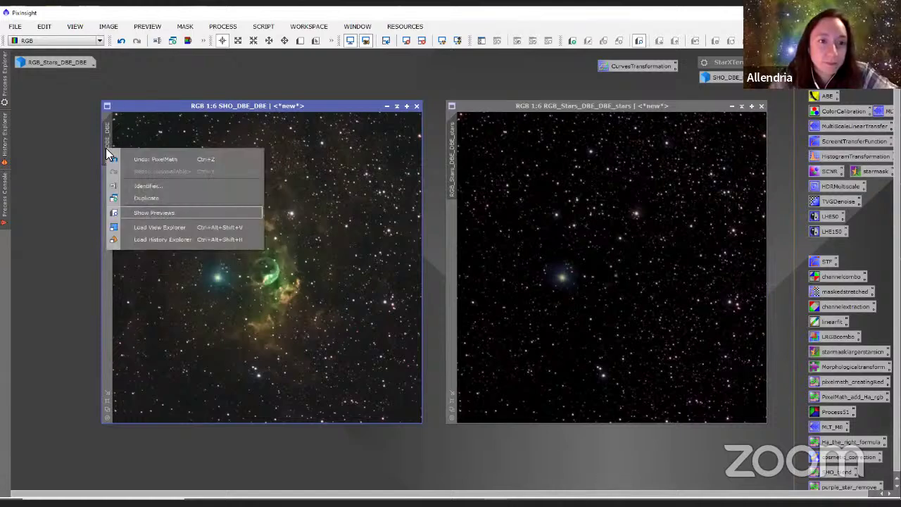
pyautogui.click(177, 239)
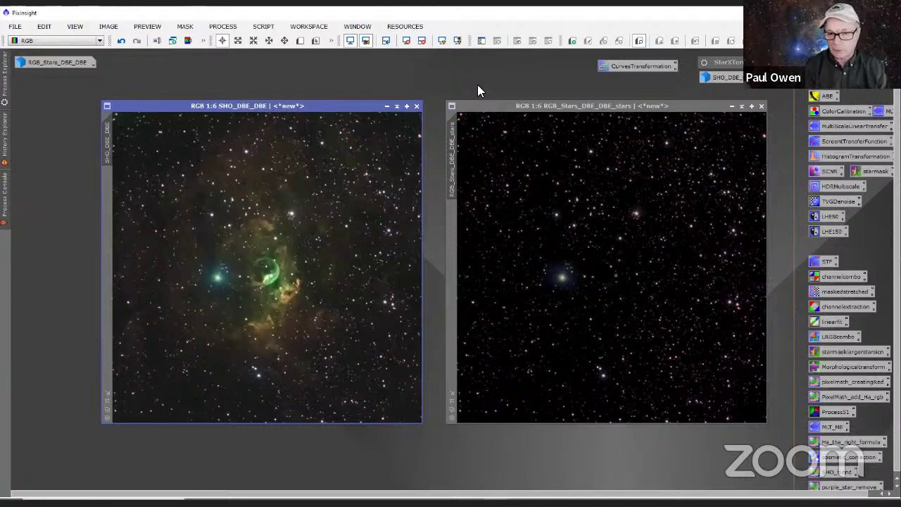
pyautogui.rightClick(110, 155)
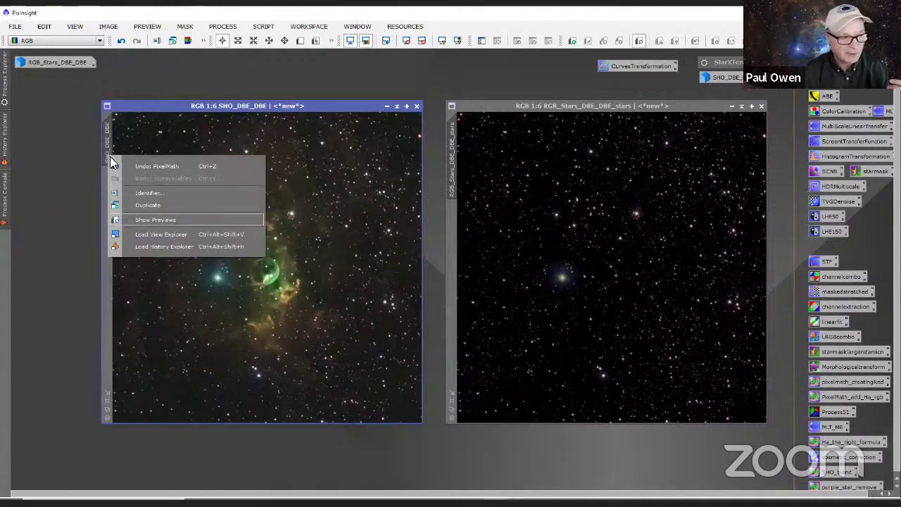
pyautogui.click(152, 246)
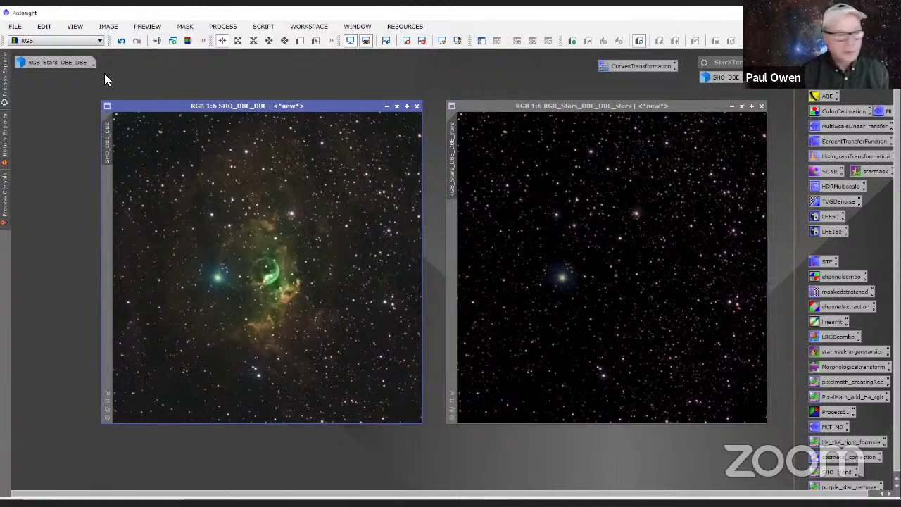
# - Save all images, icons and workspaces as a bundled project named "tuesday bubble sho with rgb stars"
pyautogui.click(15, 27)
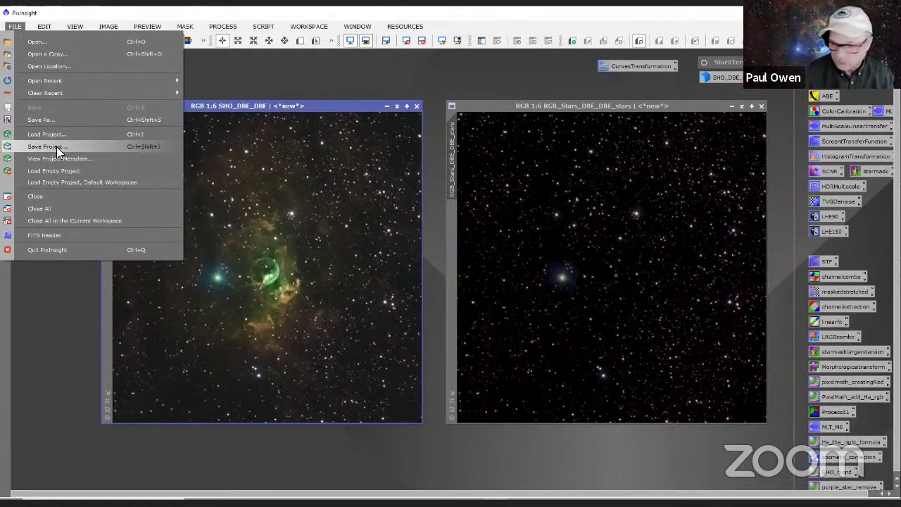
pyautogui.click(56, 147)
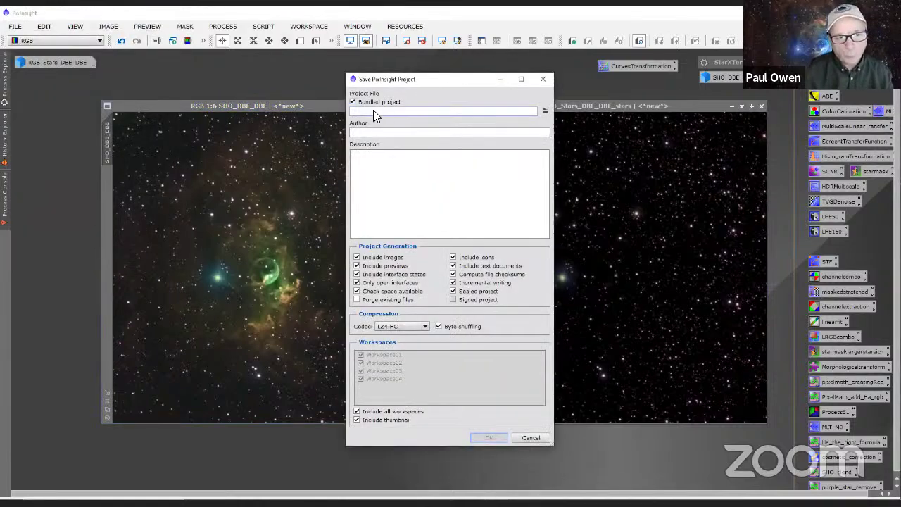
pyautogui.click(353, 102)
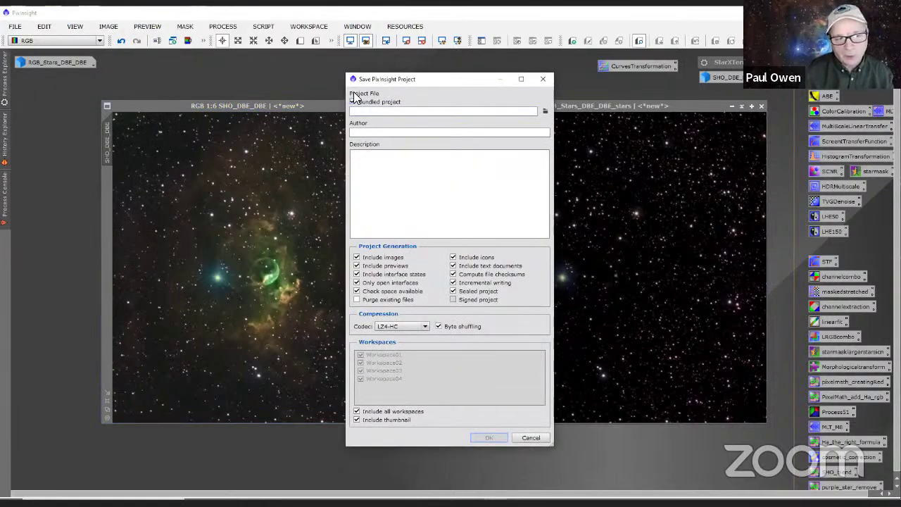
pyautogui.click(544, 111)
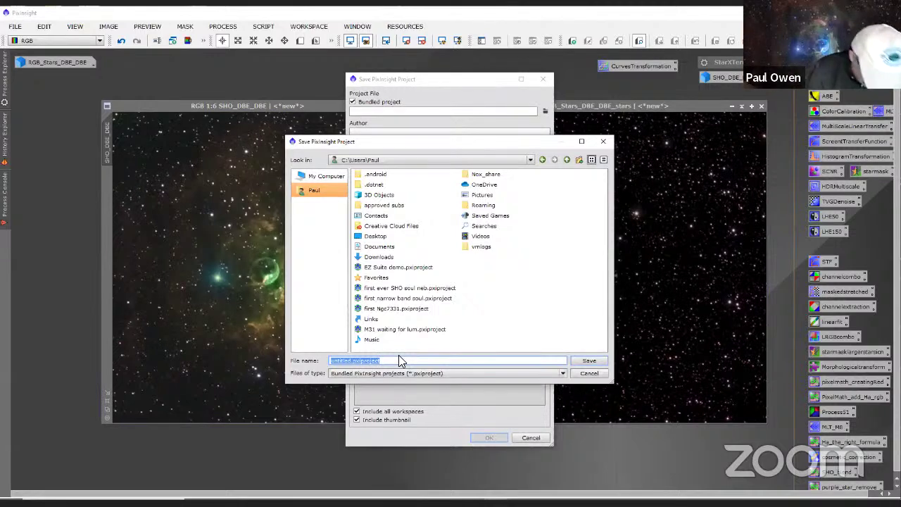
pyautogui.write('tues')
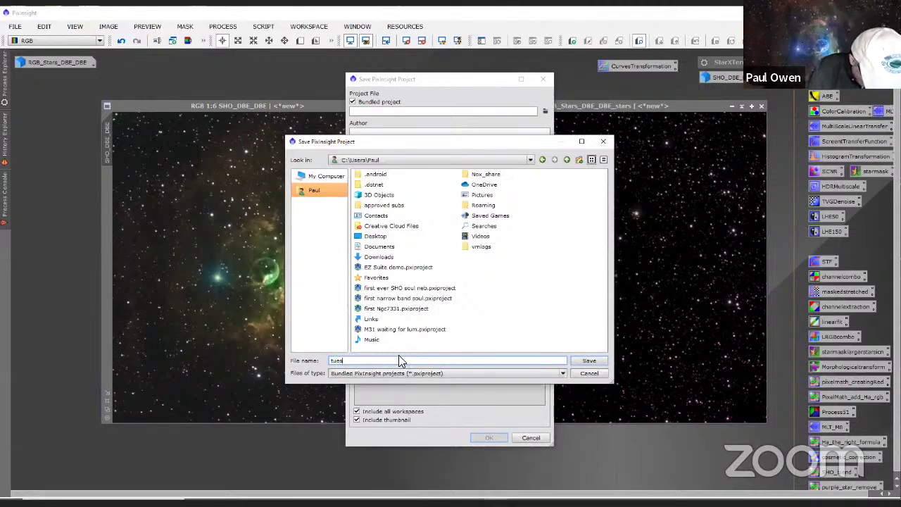
pyautogui.write('day bu')
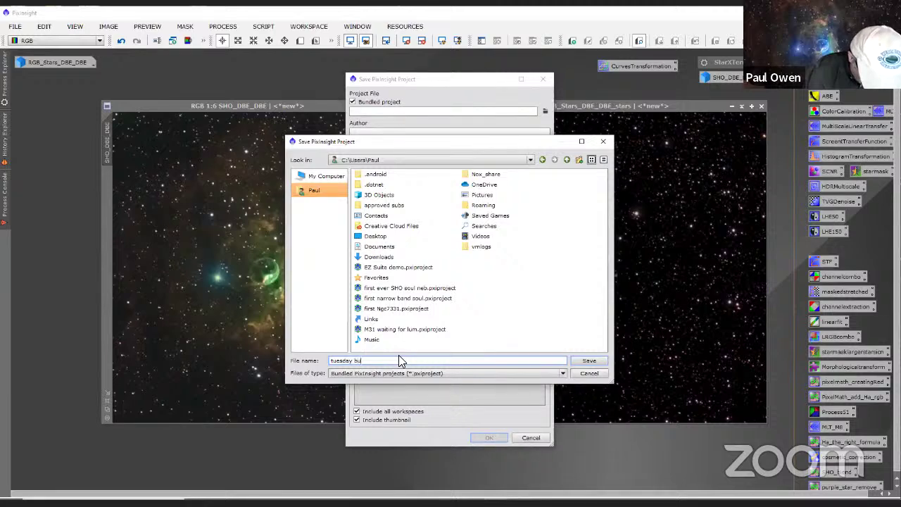
pyautogui.write('bble ')
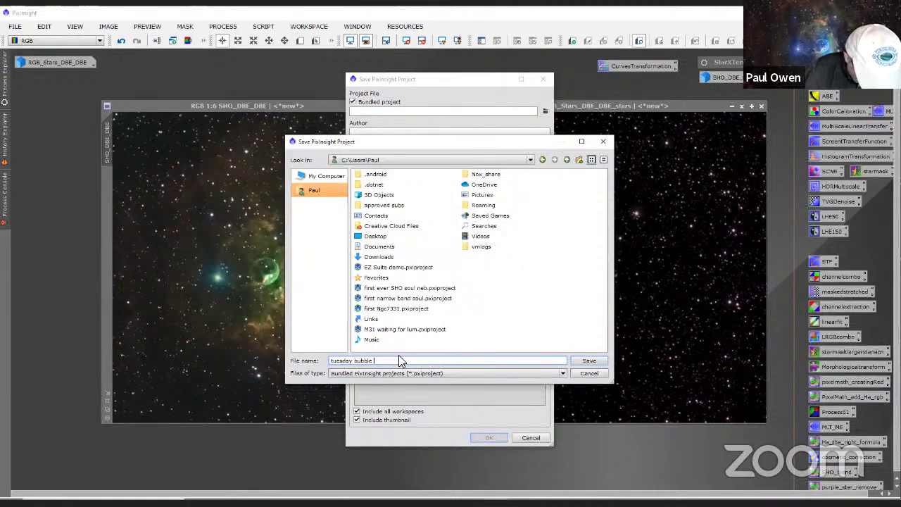
pyautogui.write('sho with')
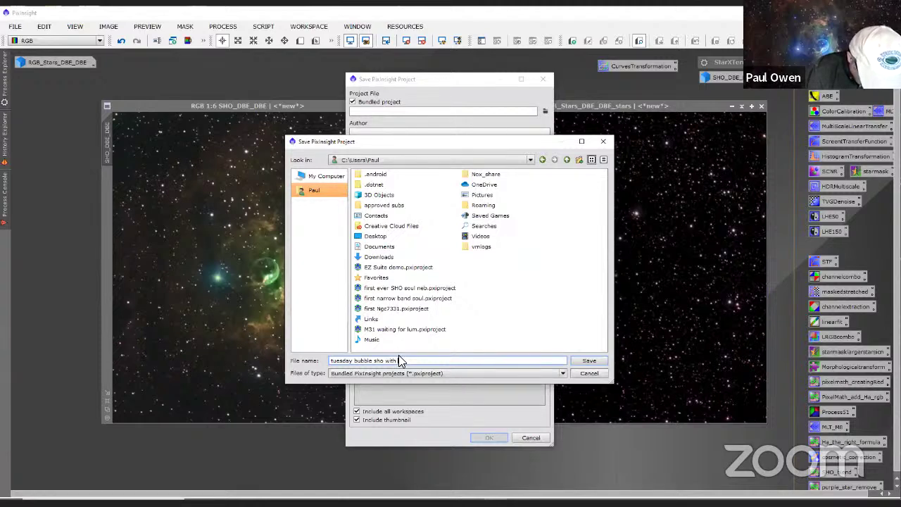
pyautogui.write(' rgb st')
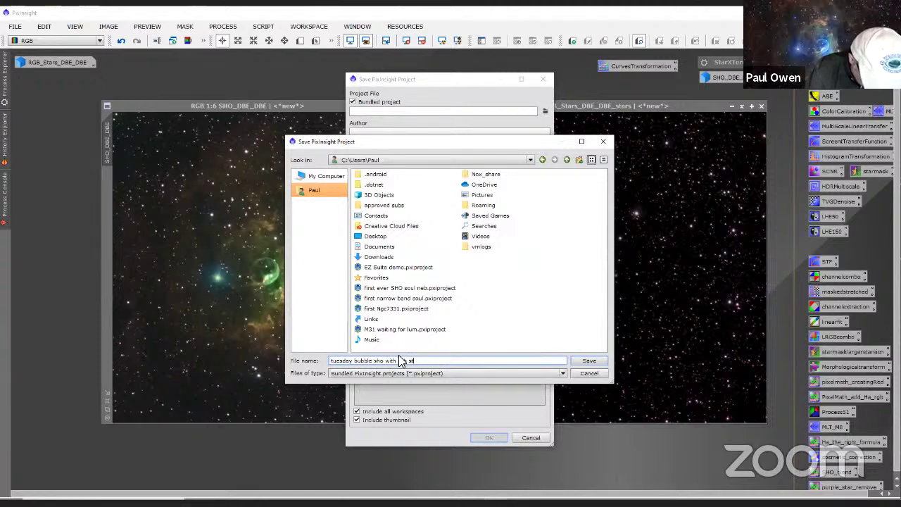
pyautogui.write('ars')
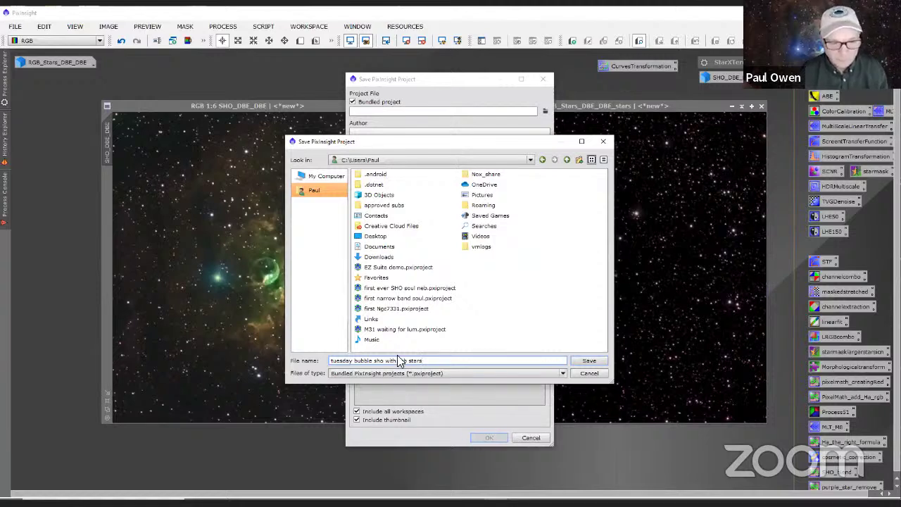
pyautogui.click(587, 361)
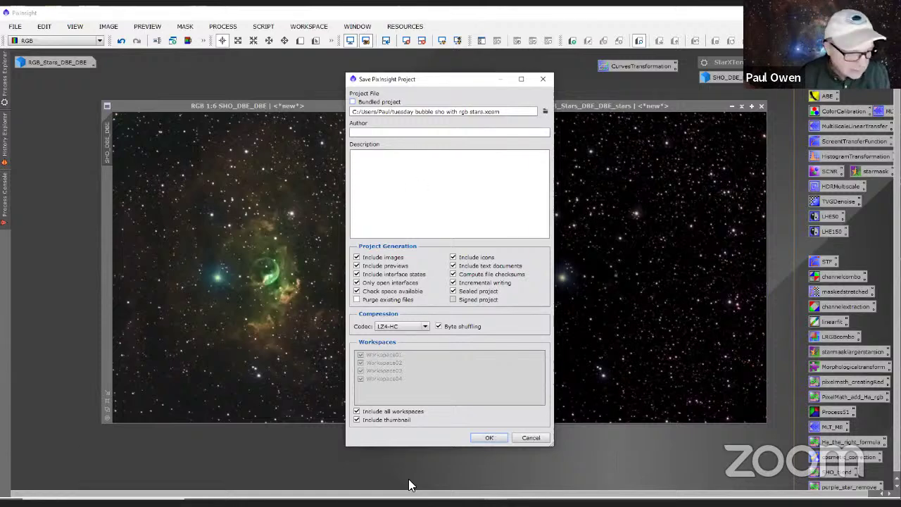
pyautogui.click(353, 102)
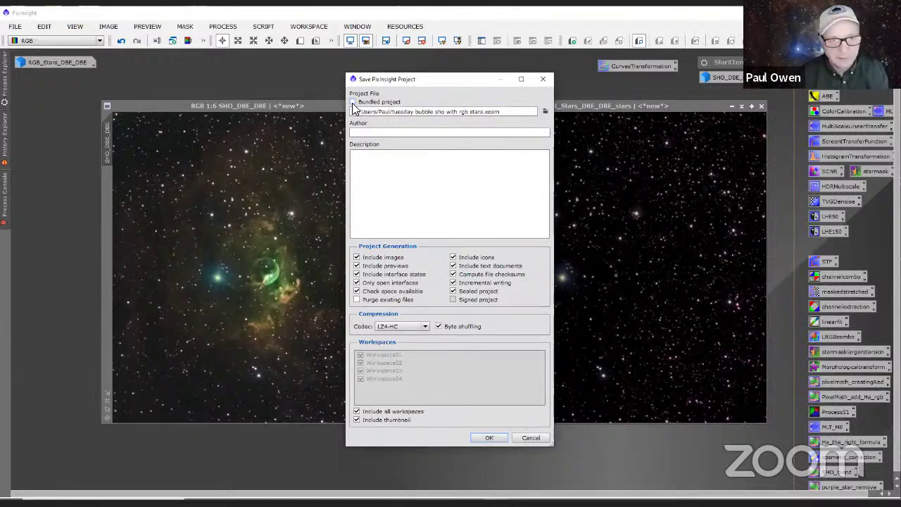
pyautogui.click(490, 436)
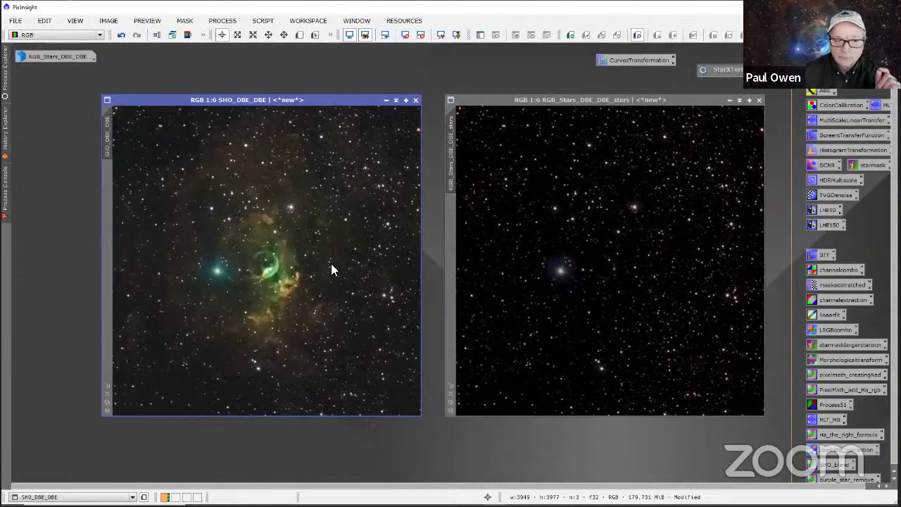
# - Exit PixInsight despite the unsaved images, and relaunch it by opening the personal process-icon set (.xpsm) in the "desktop icons" folder
pyautogui.hotkey('alt', 'F4')
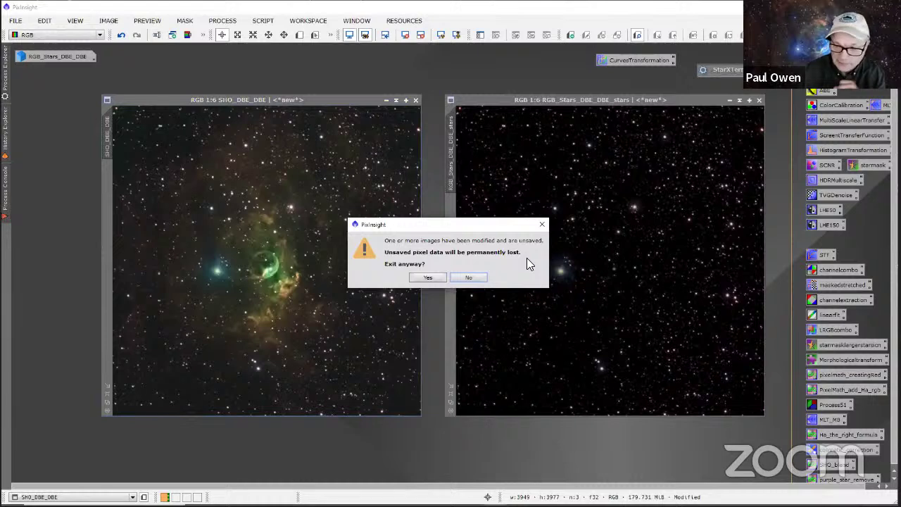
pyautogui.click(428, 278)
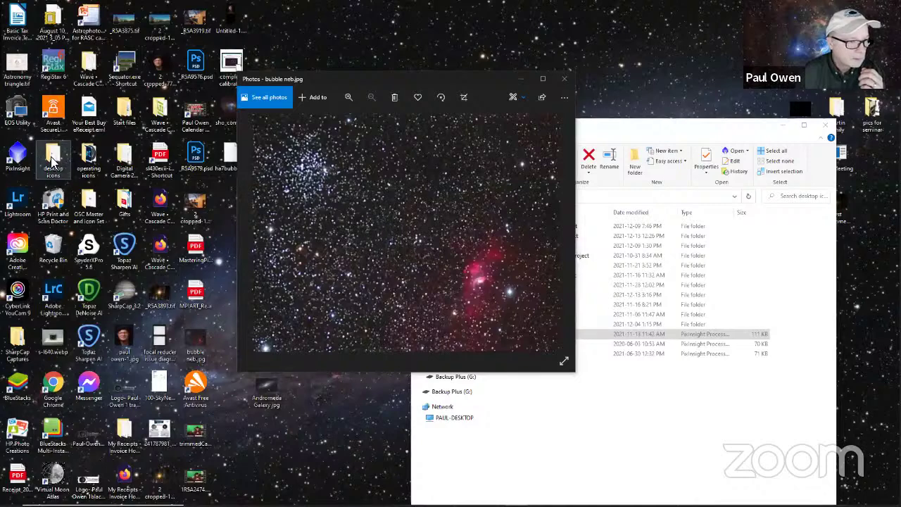
pyautogui.click(472, 200)
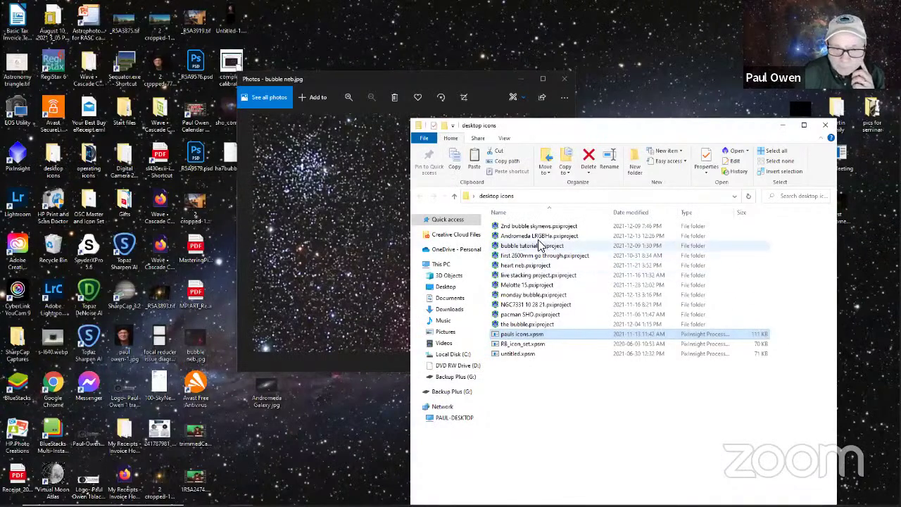
pyautogui.doubleClick(542, 333)
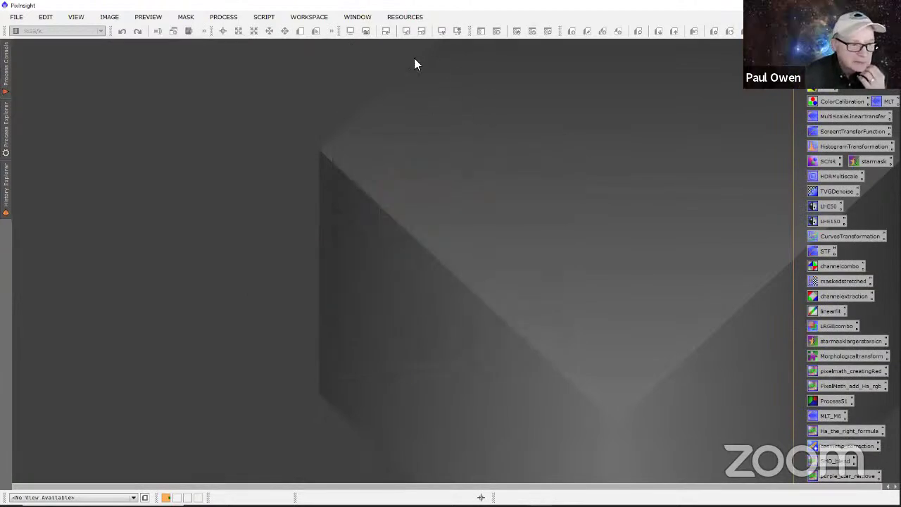
# - Reopen the recent project "tuesday bubble sho with rgb stars.pxiproject"
pyautogui.click(13, 19)
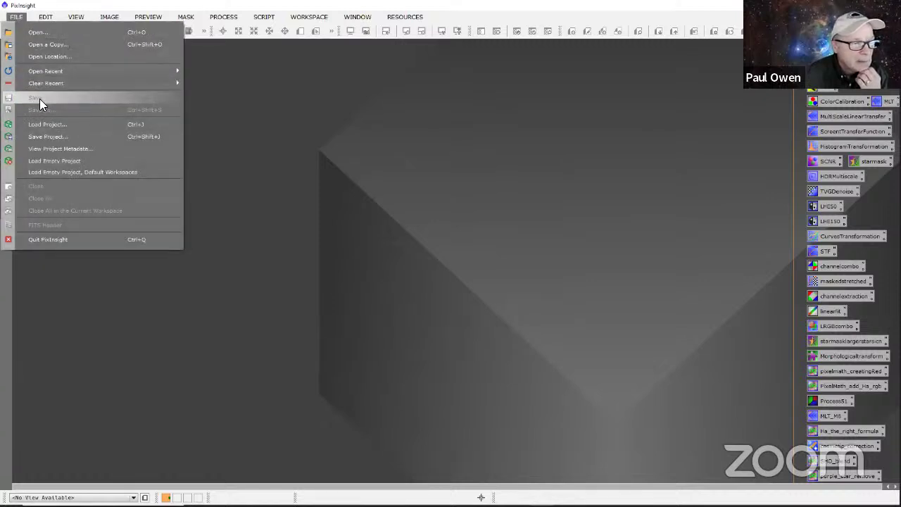
pyautogui.moveTo(43, 71)
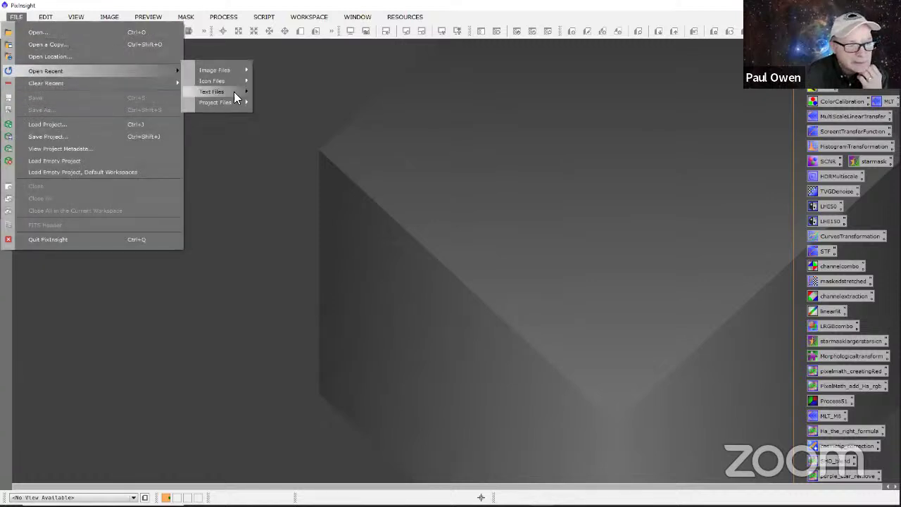
pyautogui.moveTo(227, 105)
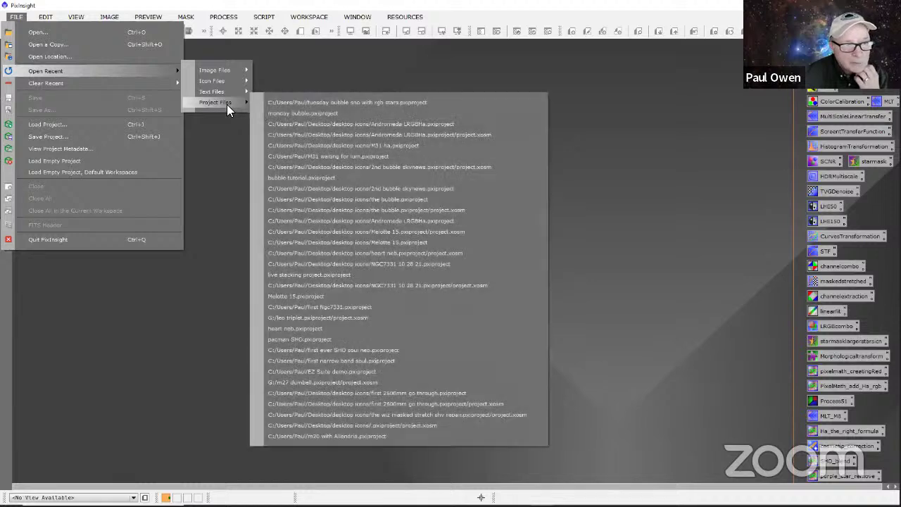
pyautogui.click(365, 103)
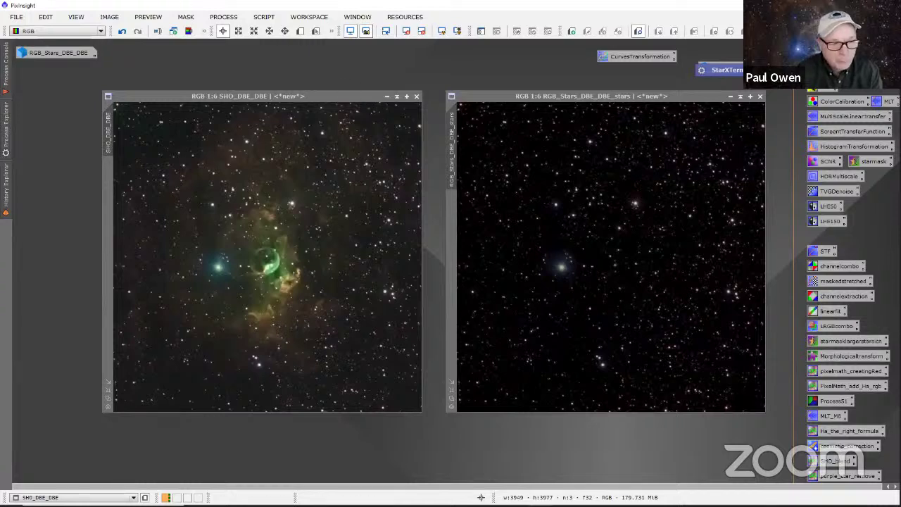
# - Examine the reloaded SHO_DBE_DBE image and review its processing history in the History Explorer
pyautogui.click(285, 251)
pyautogui.scroll(-2, 287, 250)
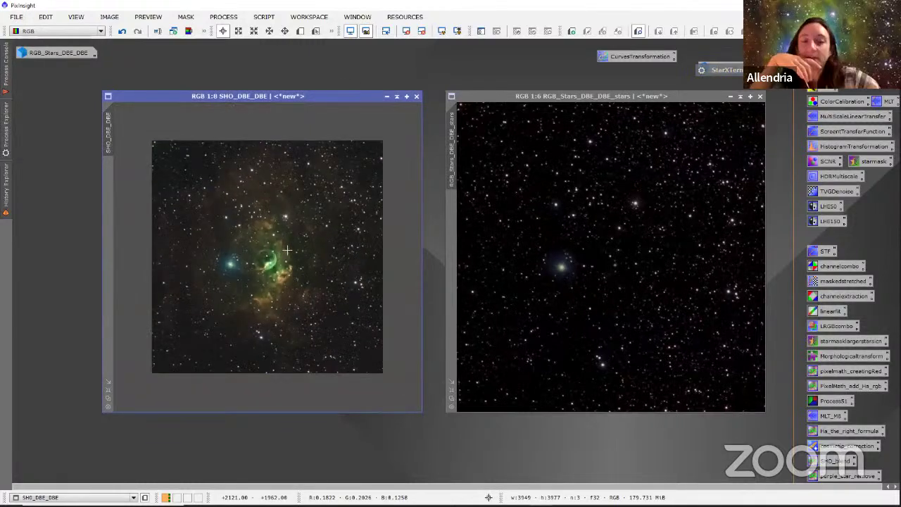
pyautogui.scroll(1, 287, 250)
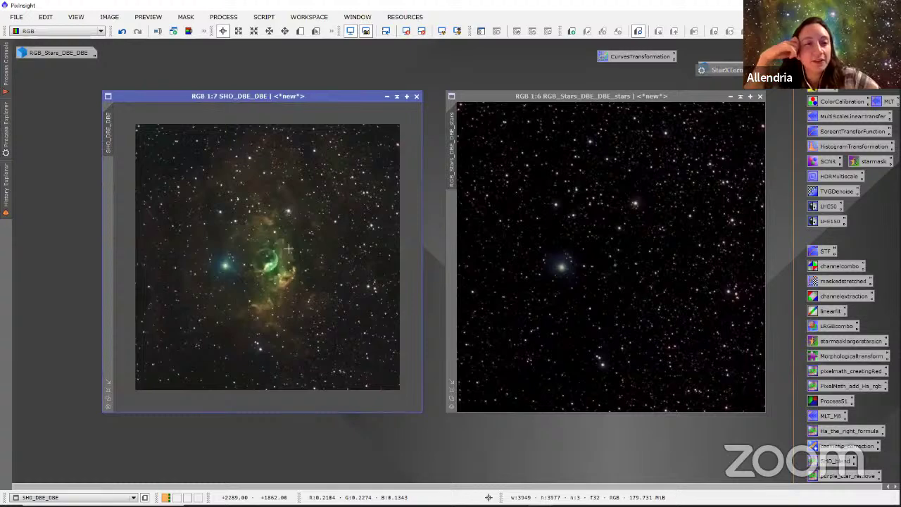
pyautogui.rightClick(111, 142)
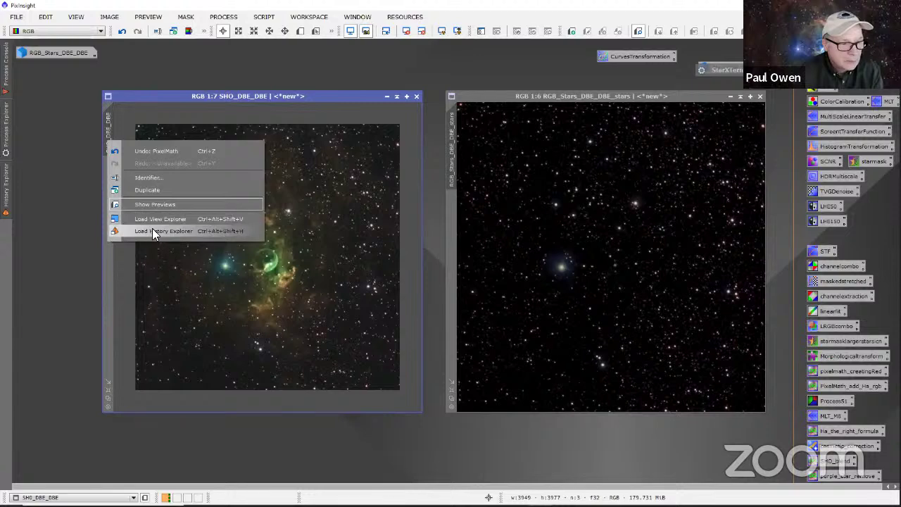
pyautogui.click(155, 231)
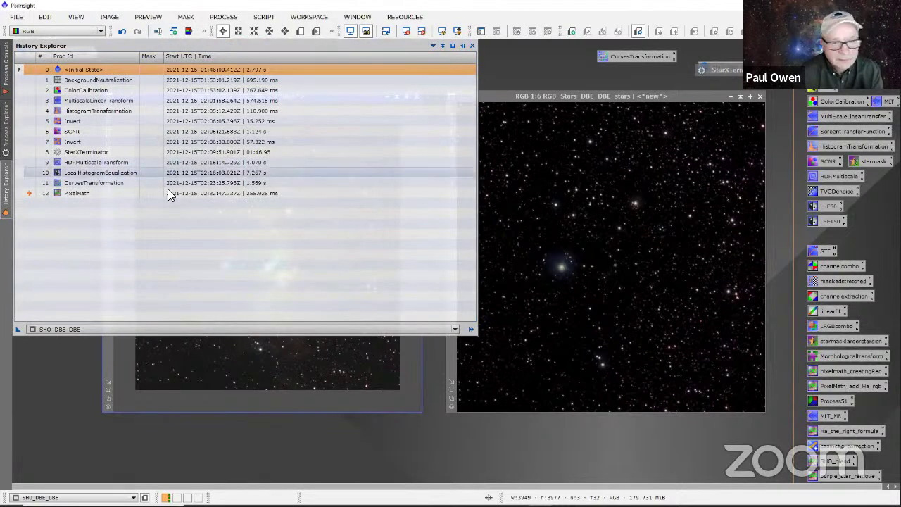
pyautogui.click(512, 61)
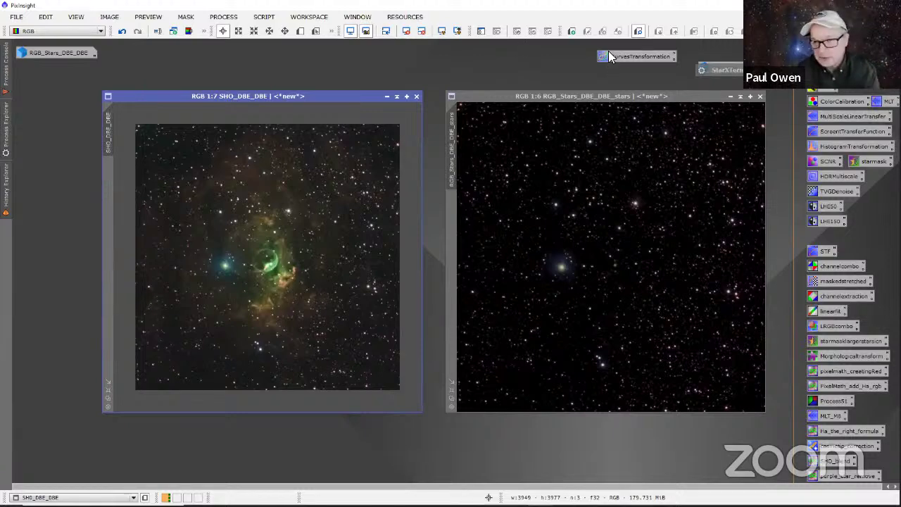
# - Examine the file formats available for saving SHO_DBE_DBE as an image file, and cancel the save
pyautogui.click(164, 94)
pyautogui.click(16, 16)
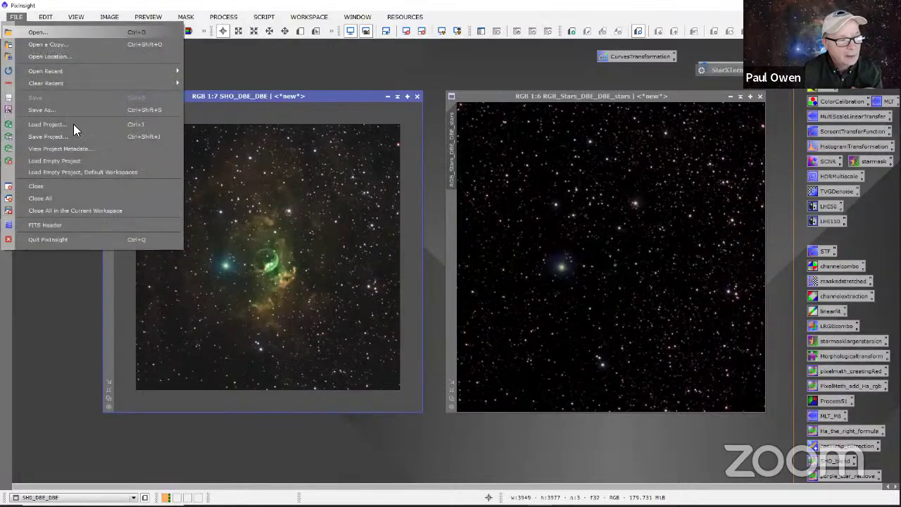
pyautogui.click(45, 109)
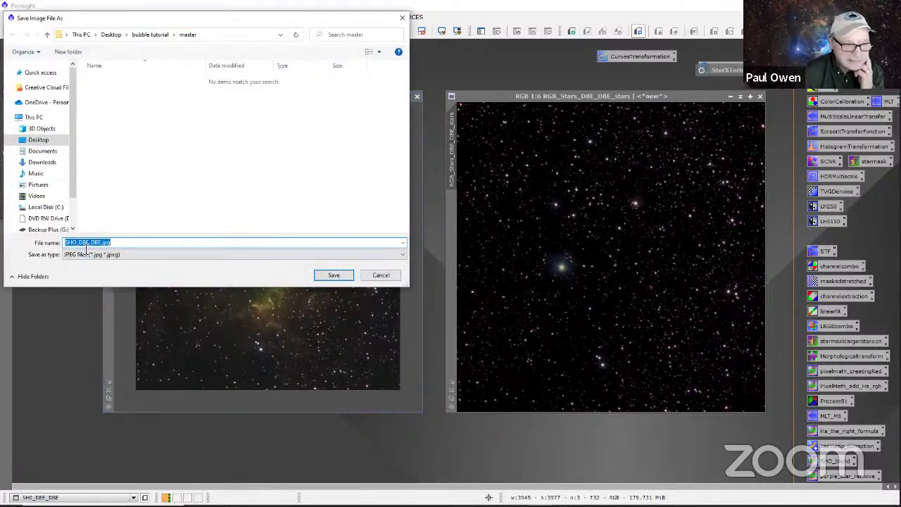
pyautogui.click(79, 258)
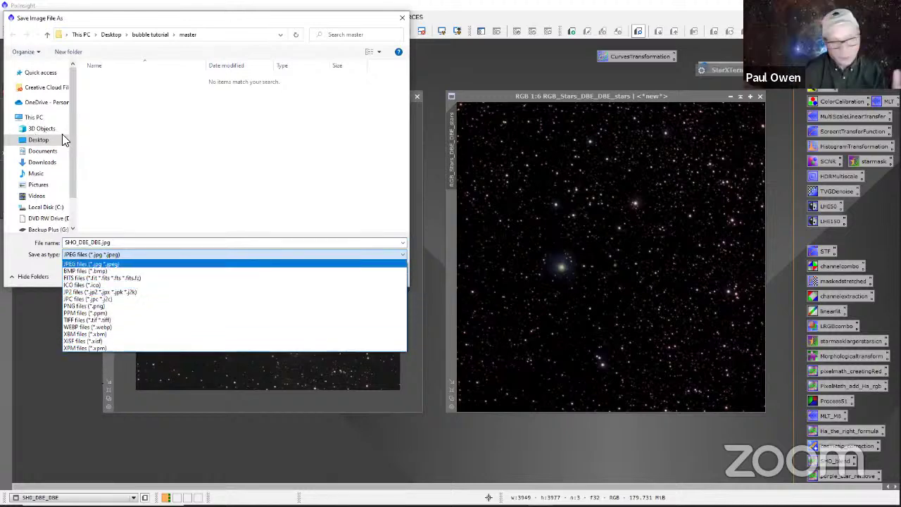
pyautogui.click(427, 62)
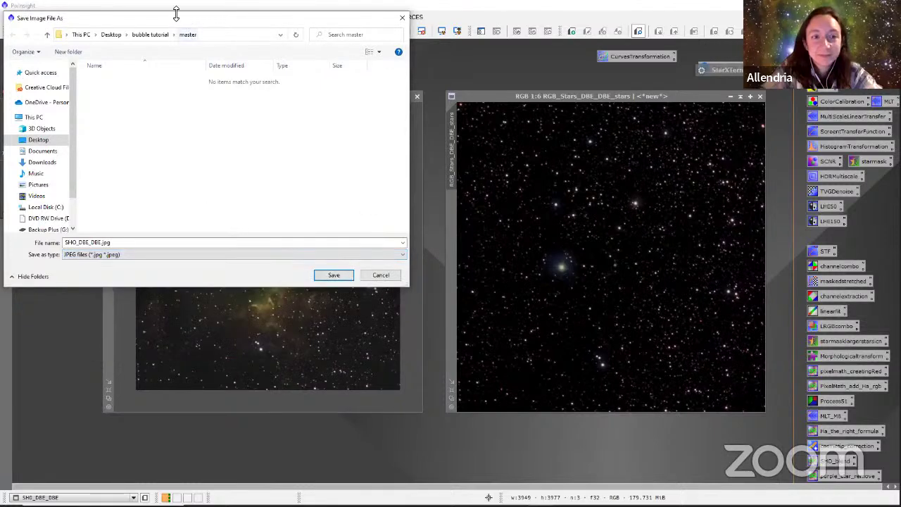
pyautogui.moveTo(160, 26); pyautogui.dragTo(172, 73)
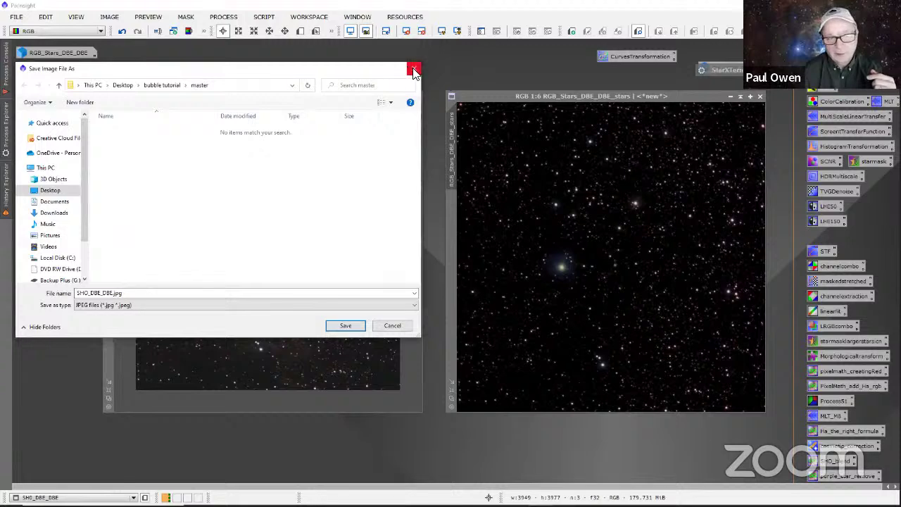
pyautogui.click(412, 71)
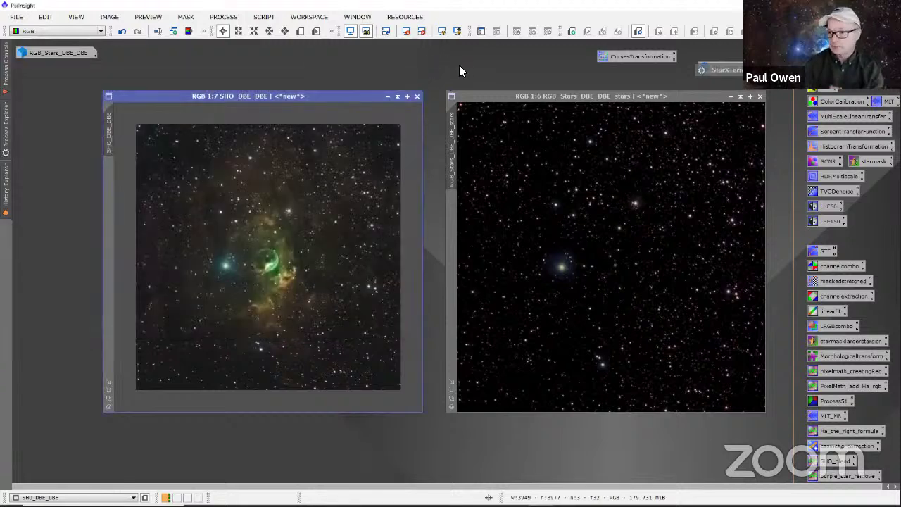
pyautogui.moveTo(469, 504)
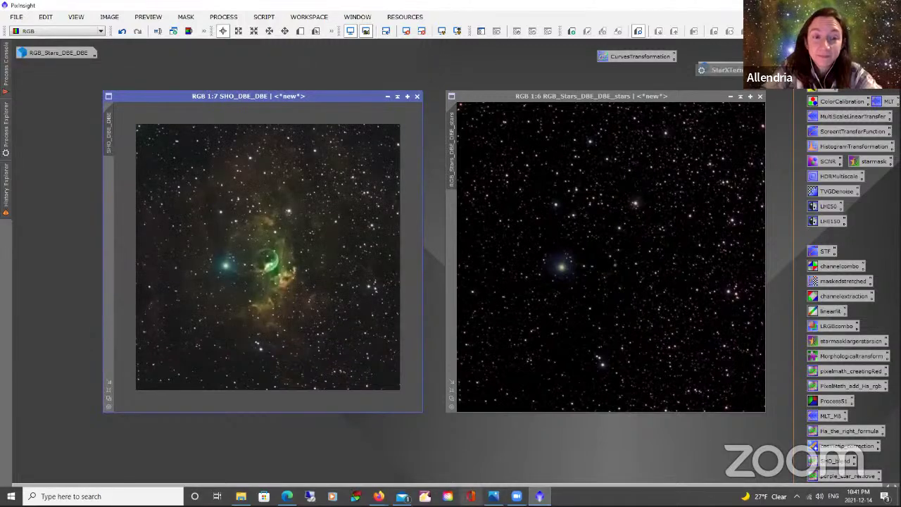